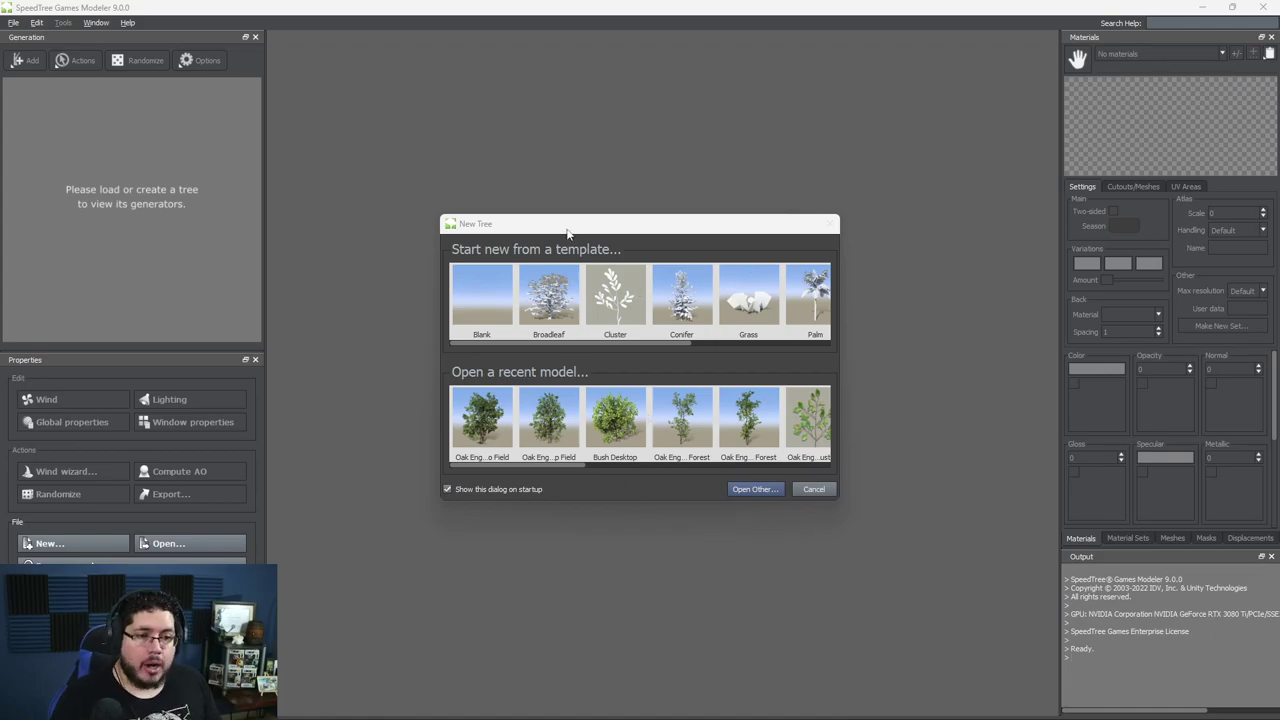
Step: Start a new tree model from the Blank template
{"action": "left_click_drag", "start_coordinate": [630, 230], "coordinate": [572, 221]}
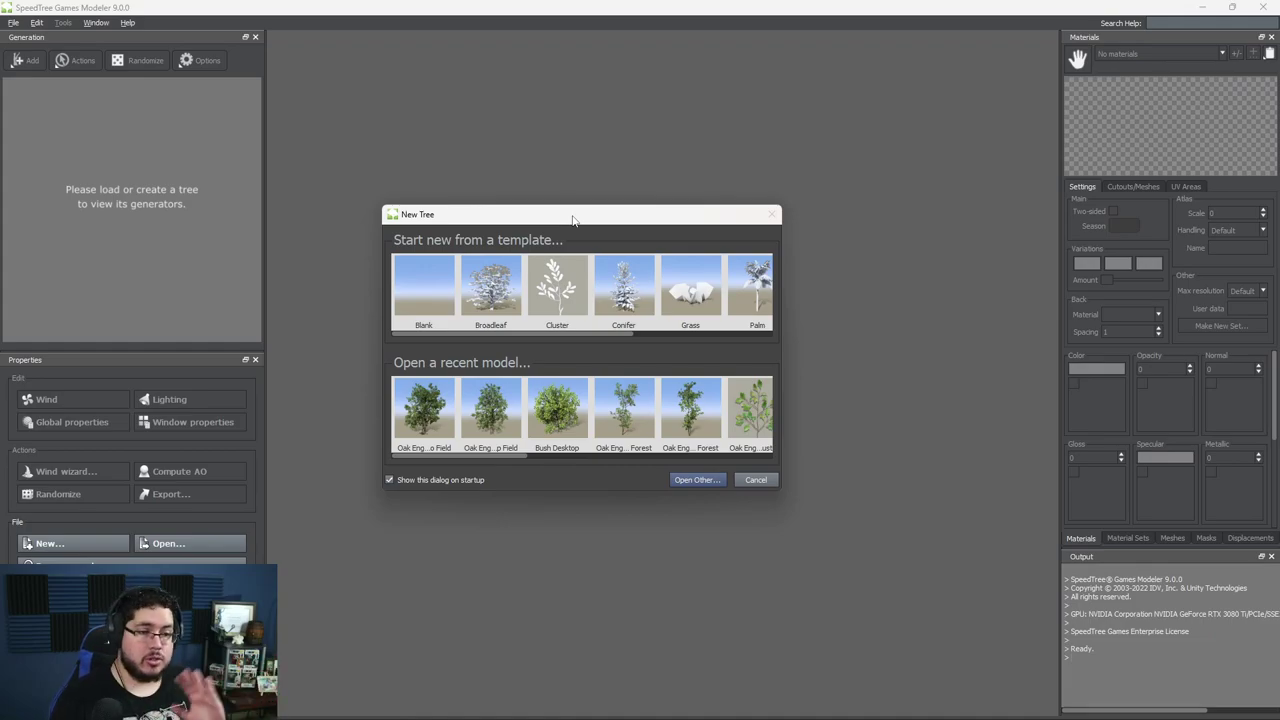
{"action": "left_click_drag", "start_coordinate": [577, 336], "coordinate": [788, 334]}
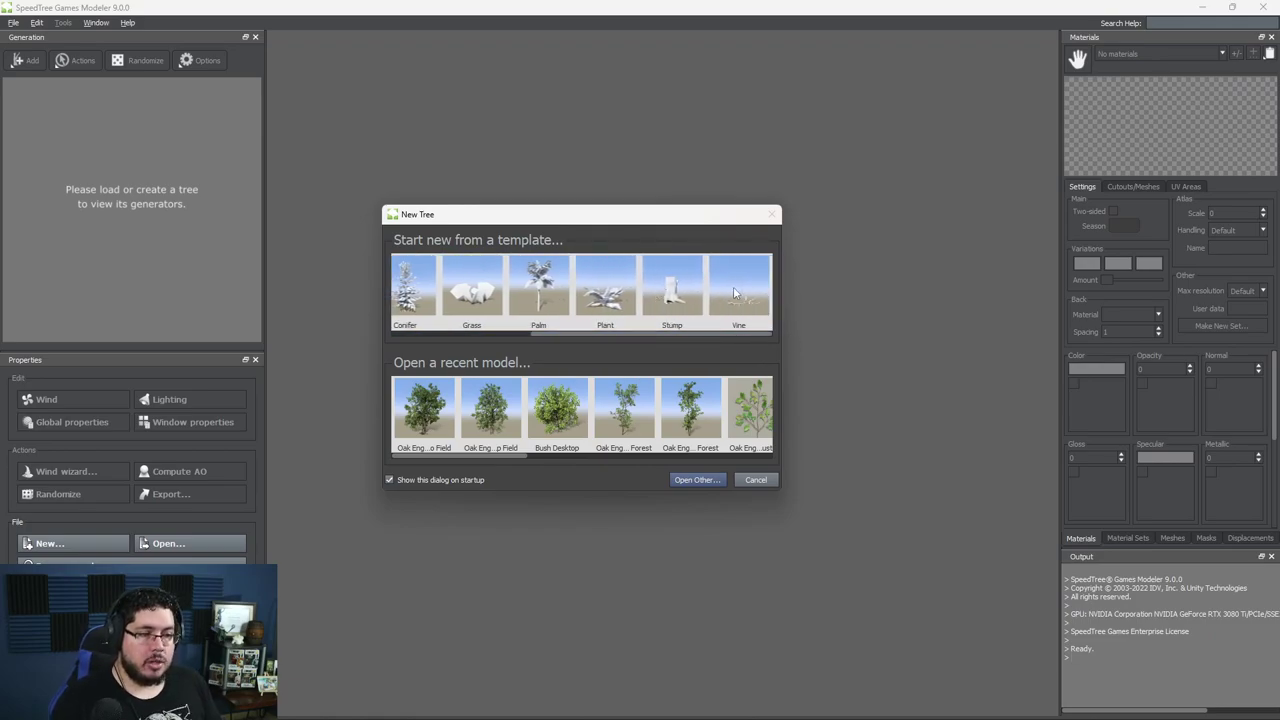
{"action": "left_click_drag", "start_coordinate": [575, 334], "coordinate": [432, 334]}
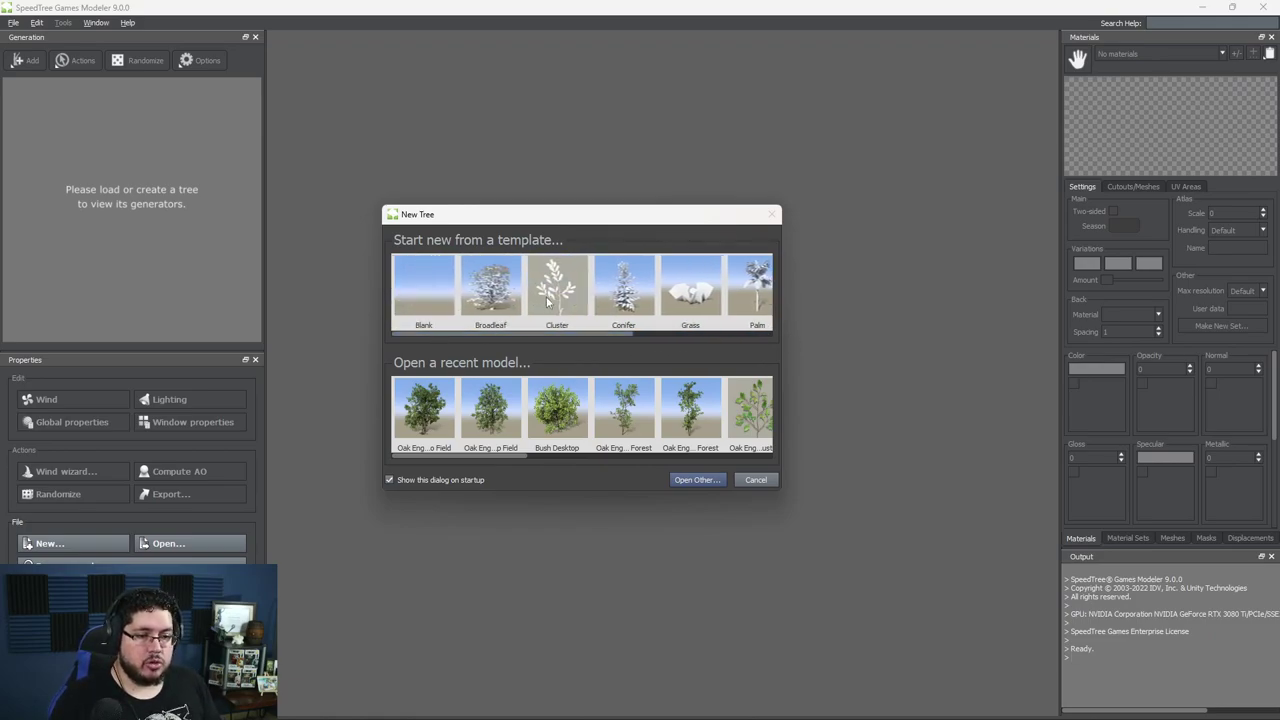
{"action": "left_click", "coordinate": [425, 297]}
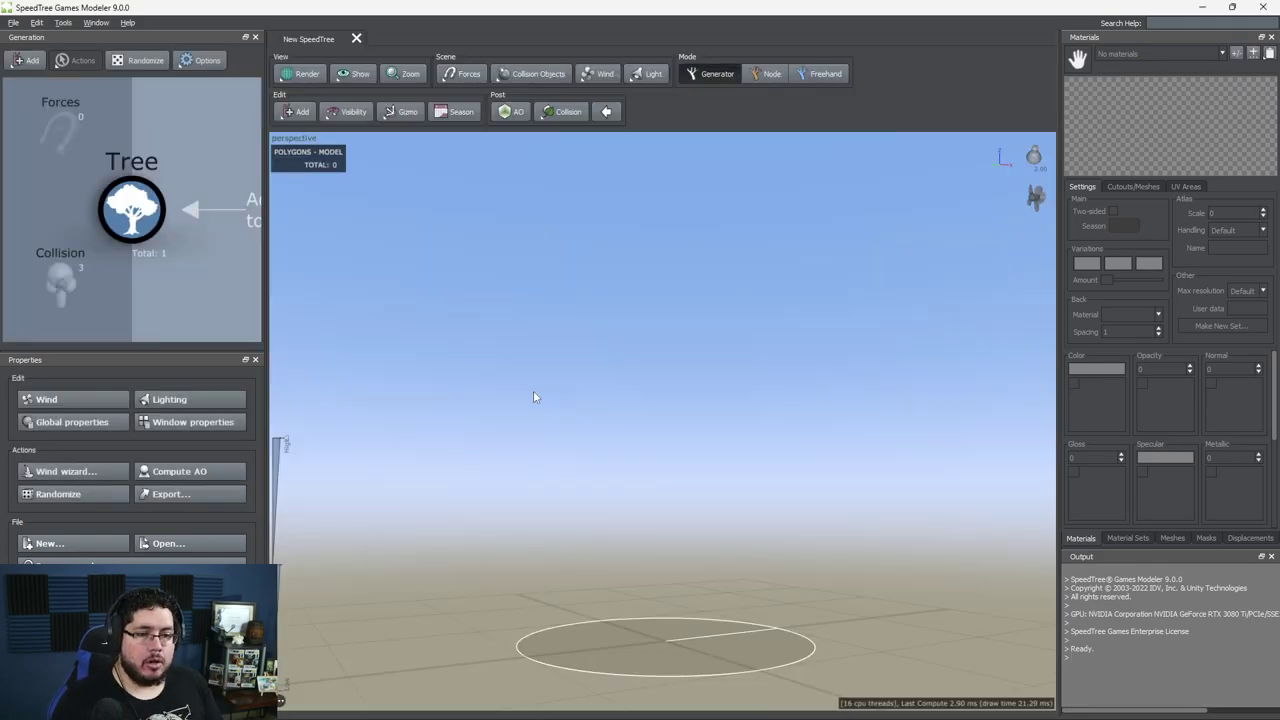
{"action": "scroll", "coordinate": [680, 483], "scroll_direction": "down", "scroll_amount": 3}
{"action": "scroll", "coordinate": [678, 478], "scroll_direction": "up", "scroll_amount": 2}
{"action": "left_click_drag", "start_coordinate": [677, 477], "coordinate": [648, 466]}
Step: Set the tree window's navigation control scheme to Autodesk Maya in the preferences
{"action": "left_click", "coordinate": [36, 22]}
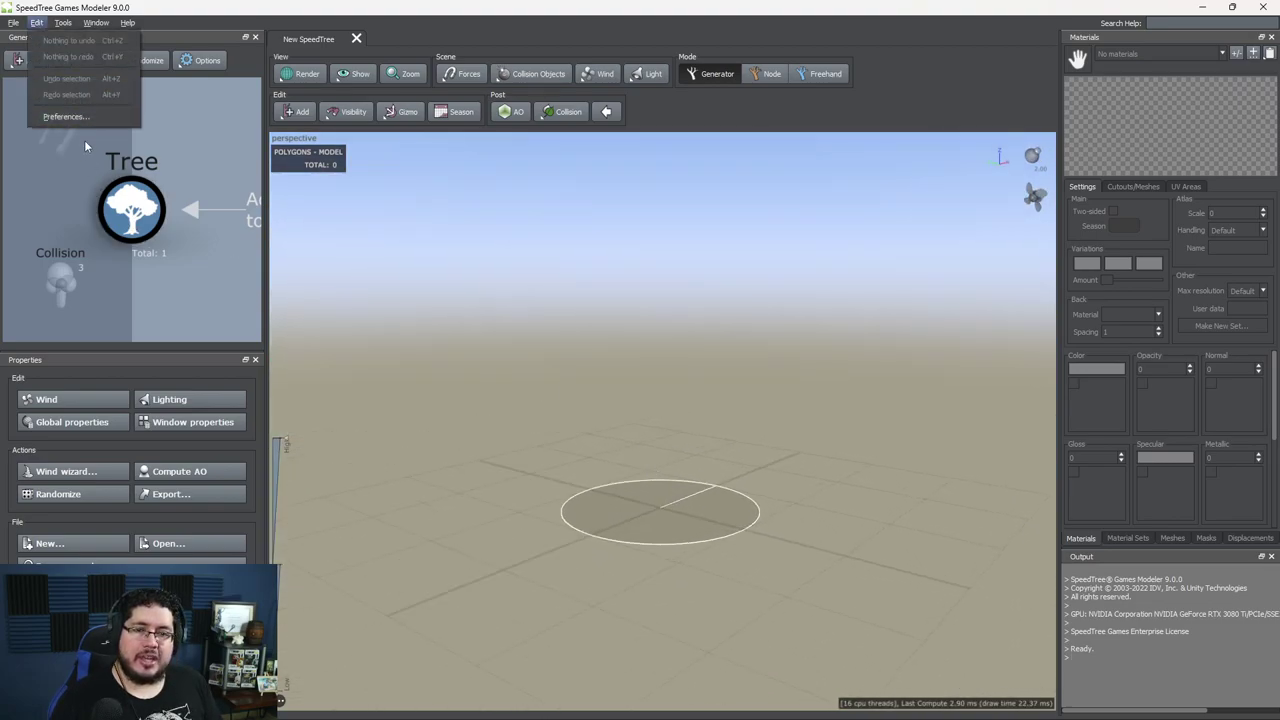
{"action": "left_click", "coordinate": [84, 117]}
{"action": "left_click", "coordinate": [572, 279]}
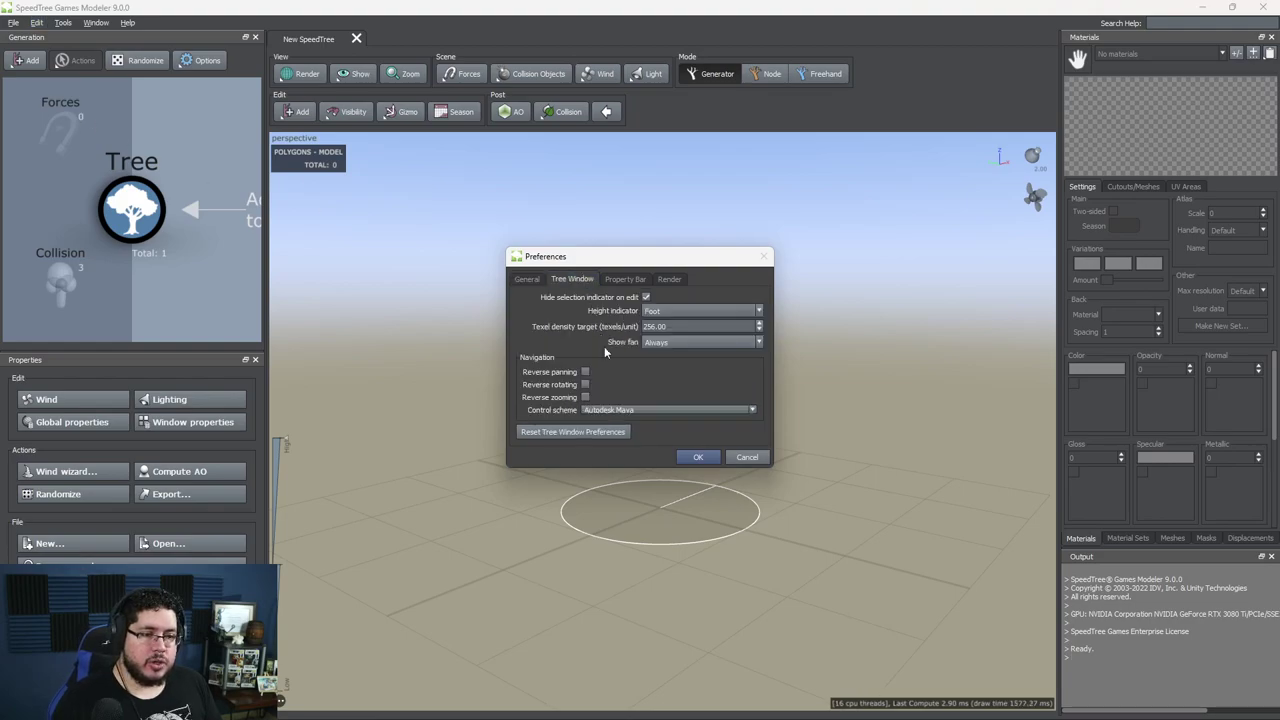
{"action": "left_click", "coordinate": [590, 413]}
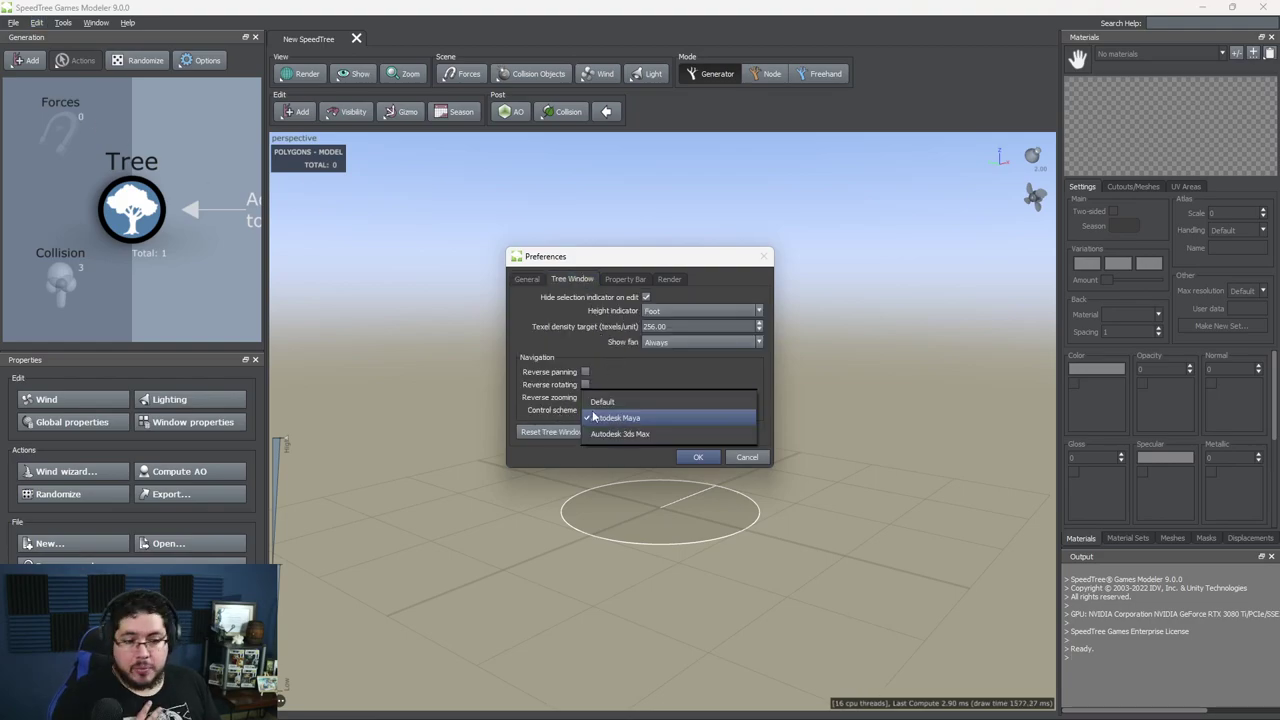
{"action": "left_click", "coordinate": [632, 414]}
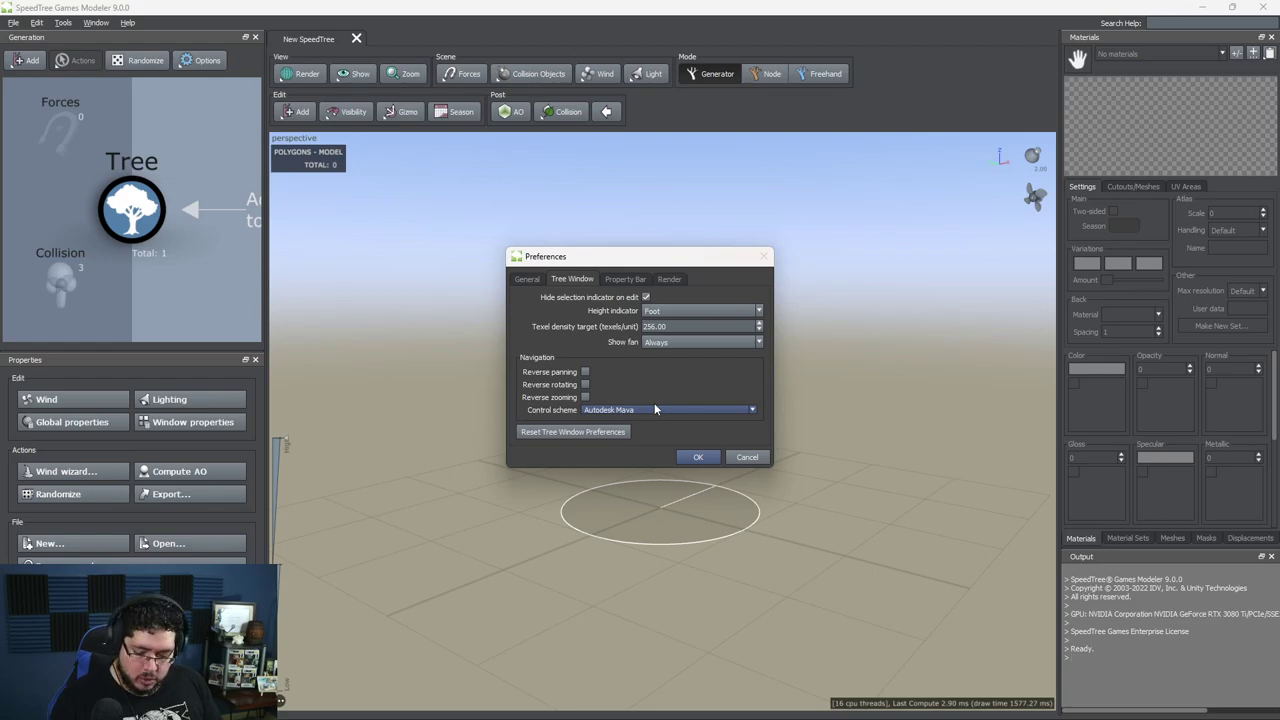
{"action": "left_click", "coordinate": [702, 459]}
{"action": "left_click_drag", "start_coordinate": [688, 492], "coordinate": [752, 500], "text": "alt"}
{"action": "scroll", "coordinate": [179, 266], "scroll_direction": "down", "scroll_amount": 4}
{"action": "middle_click_drag", "start_coordinate": [167, 267], "coordinate": [105, 272], "text": "alt"}
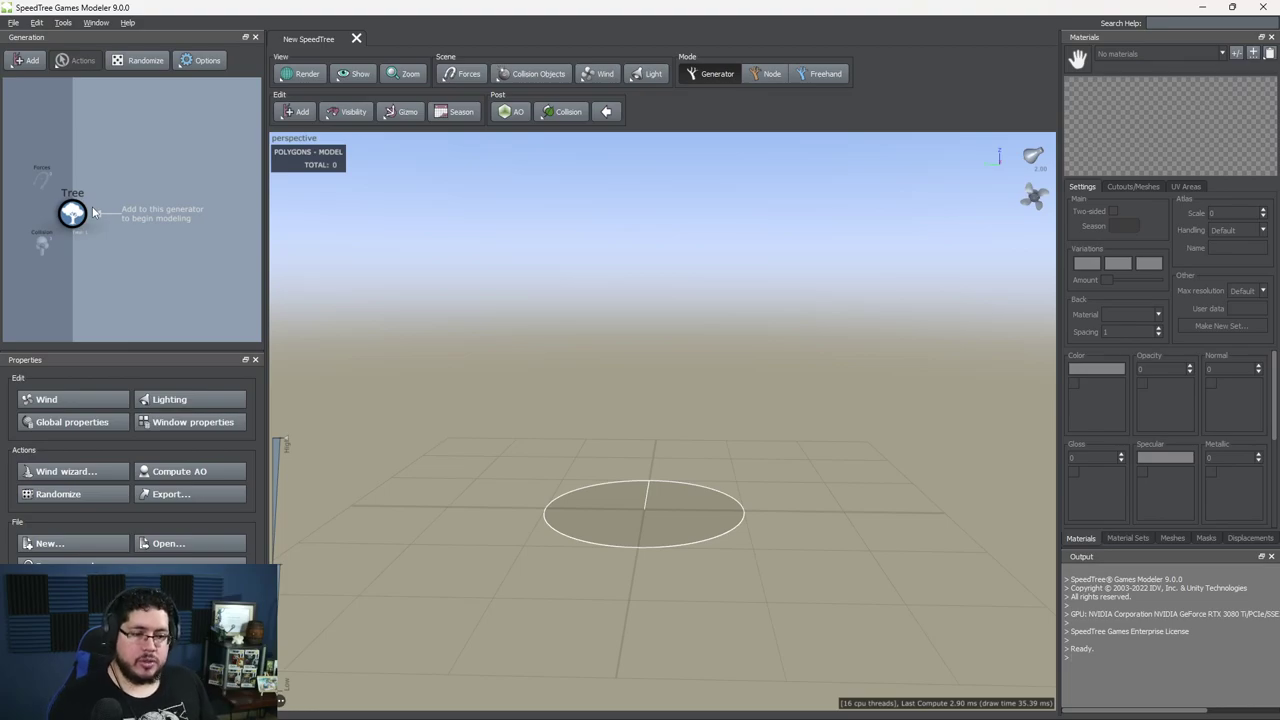
Step: Switch to Chrome, search Google Images for "sleepy hollow" and open the picture of the gnarled tree with the horseman
{"action": "key", "text": "super"}
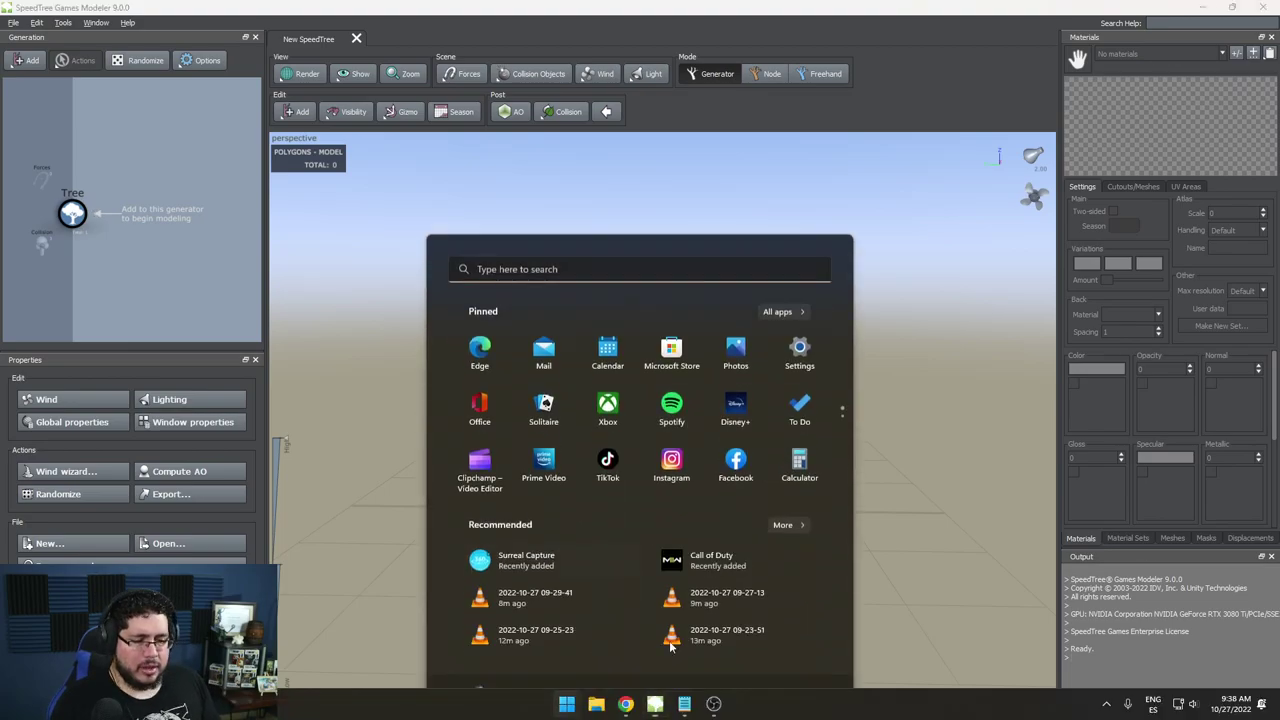
{"action": "left_click", "coordinate": [633, 714]}
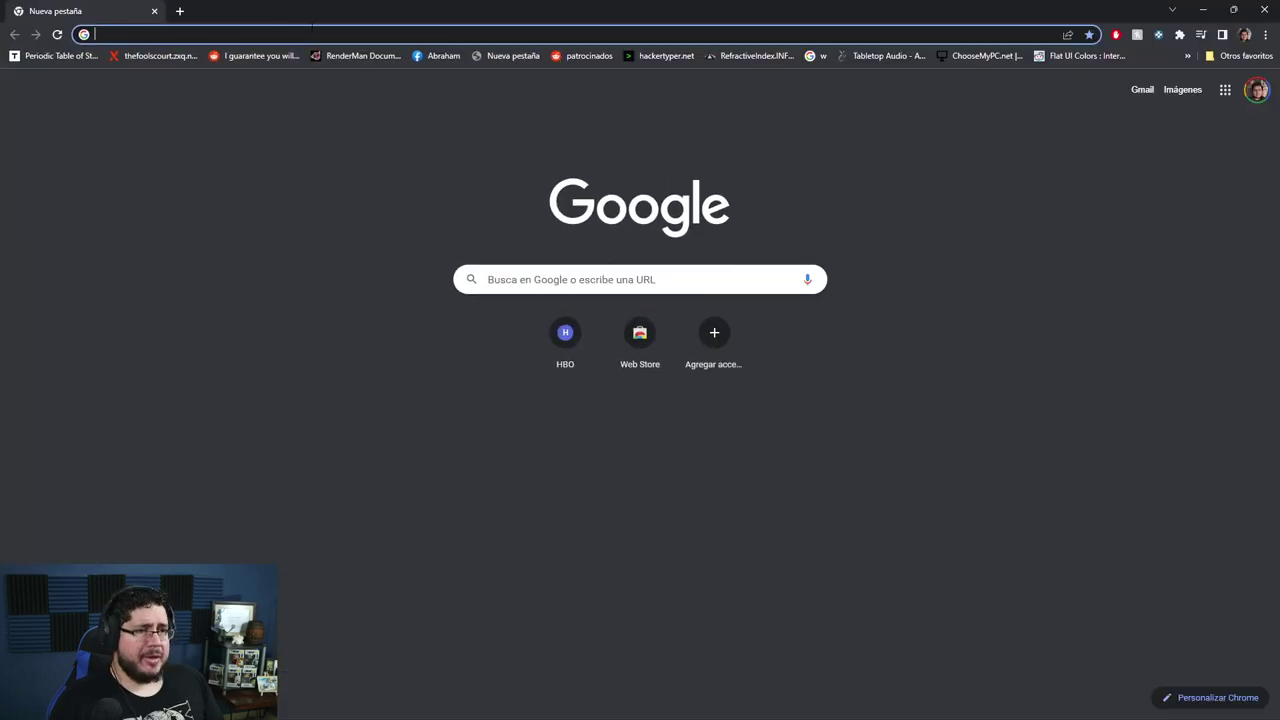
{"action": "left_click", "coordinate": [311, 30]}
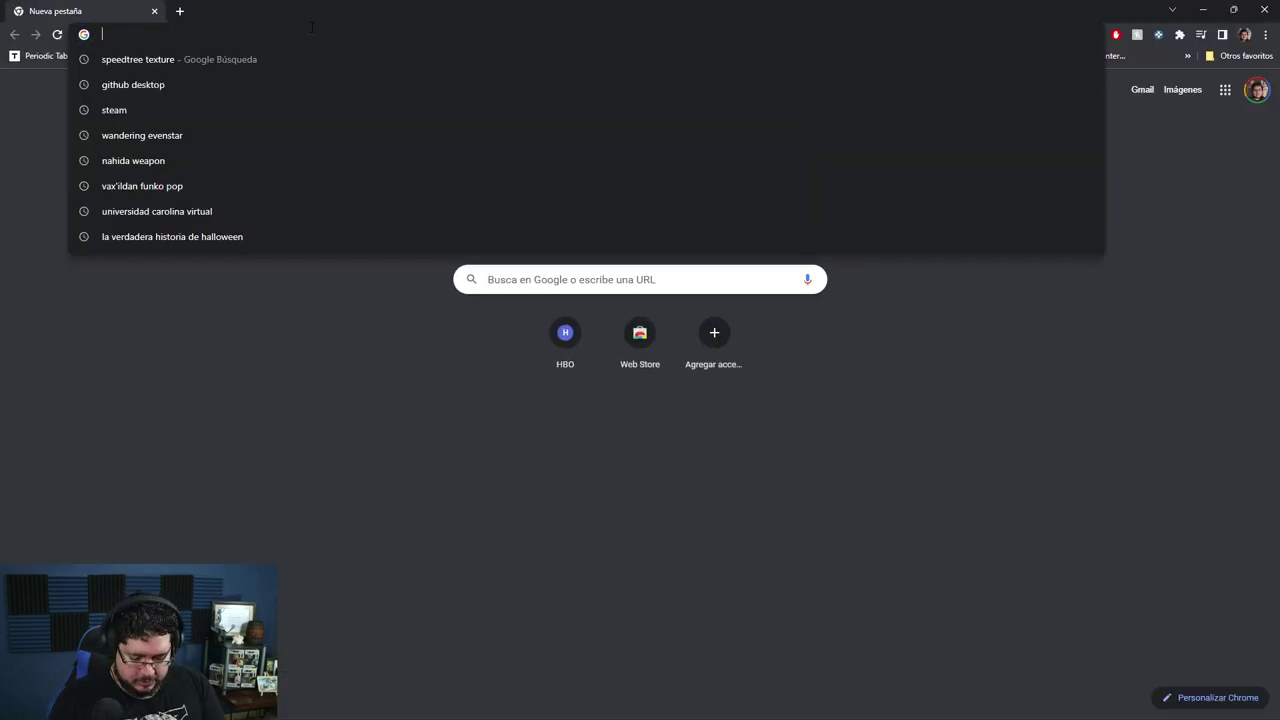
{"action": "type", "text": "sleepy hollow"}
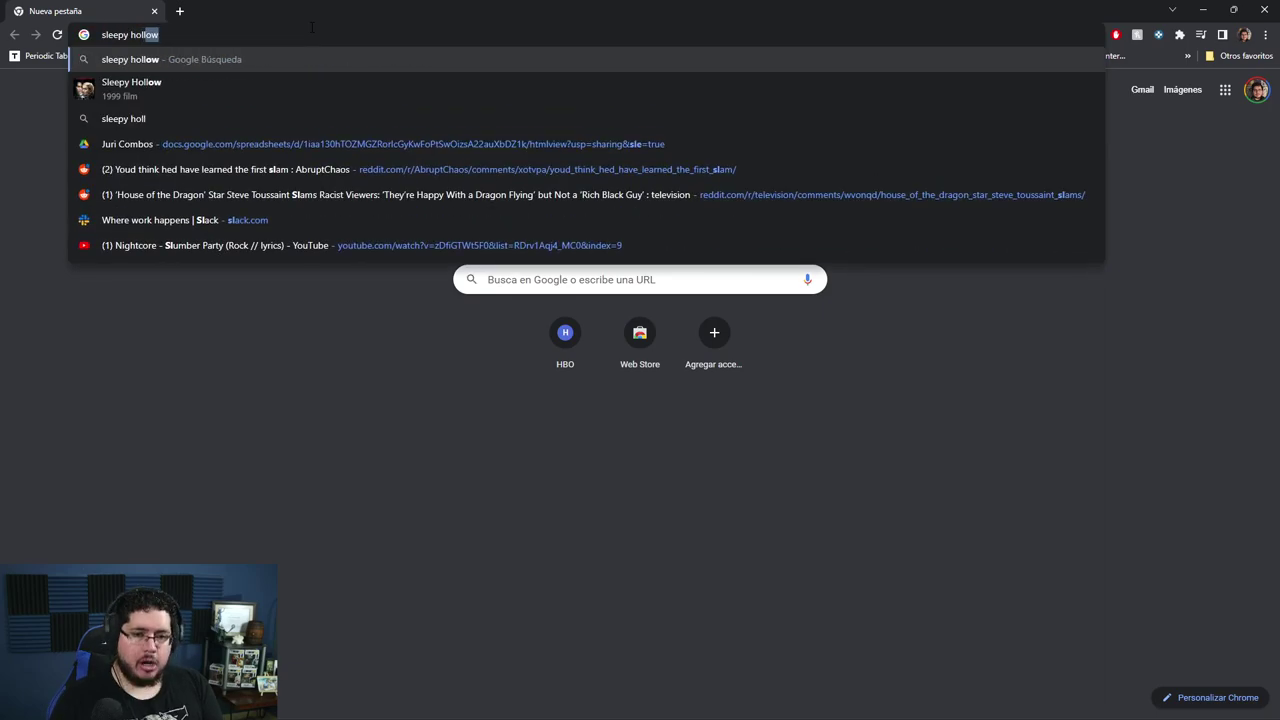
{"action": "key", "text": "Return"}
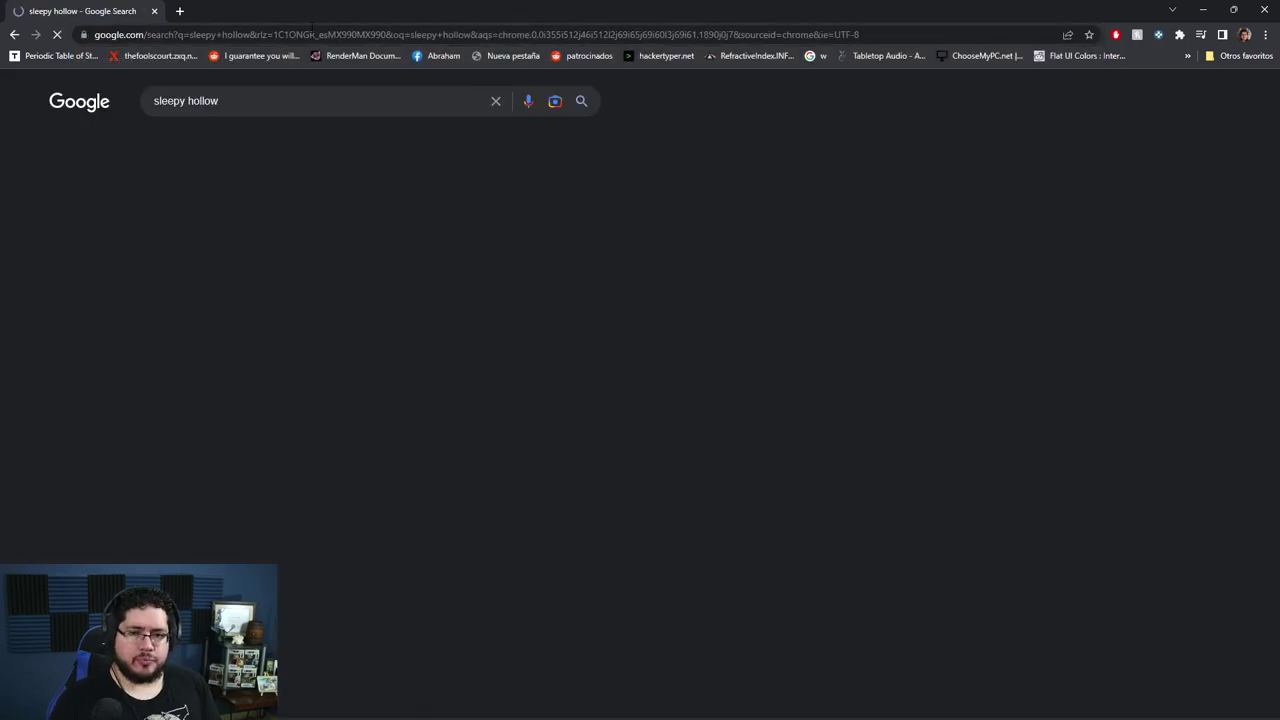
{"action": "left_click", "coordinate": [272, 142]}
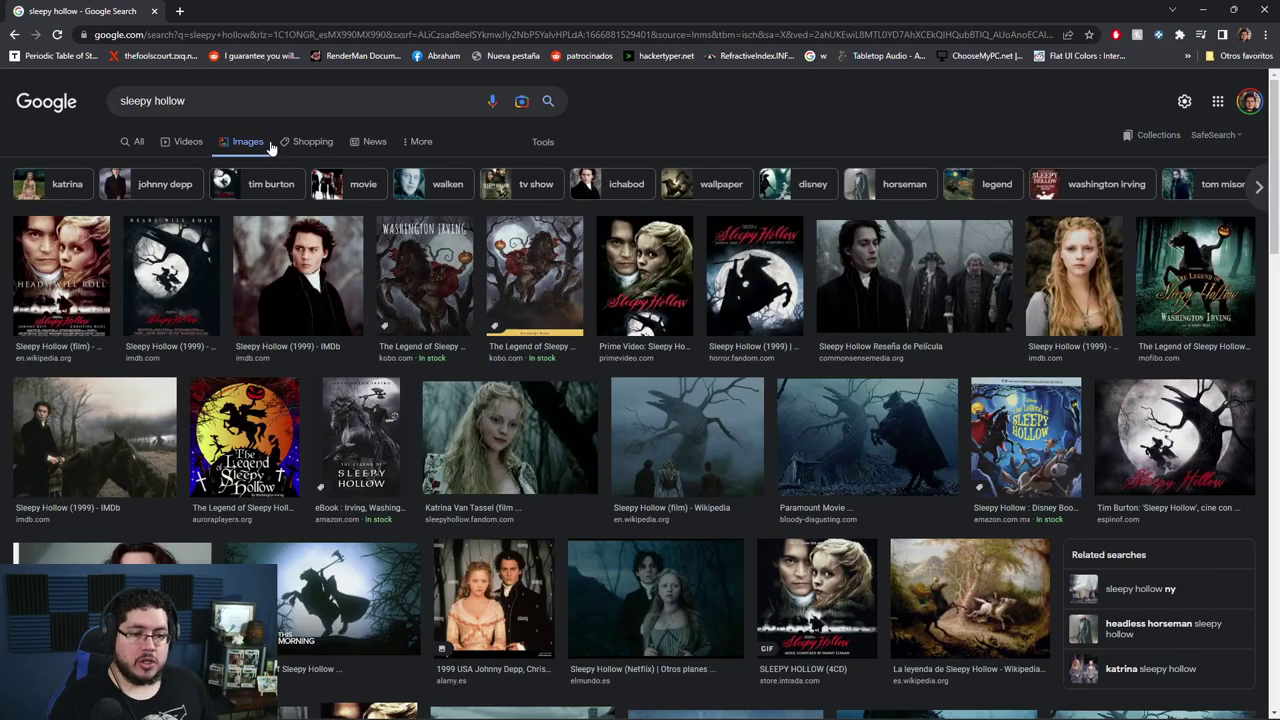
{"action": "left_click", "coordinate": [855, 434]}
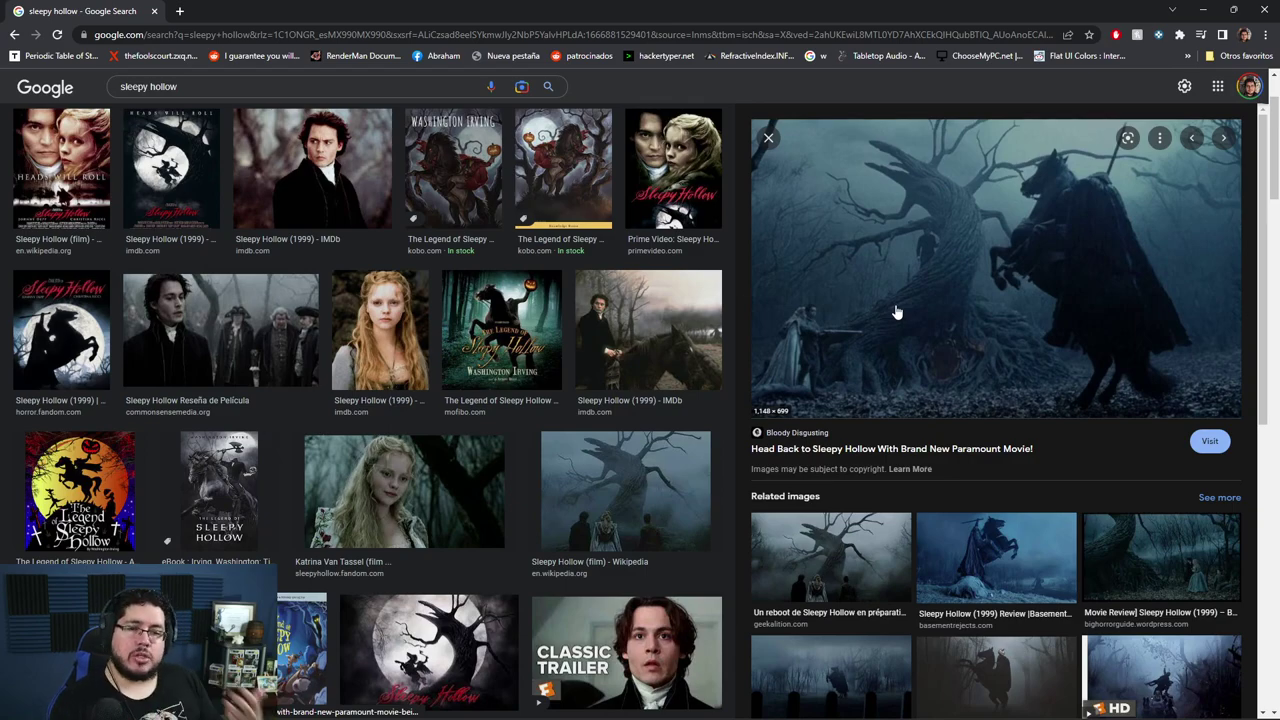
Step: Search Google Images for "ori and the blind forest" as further reference and return to SpeedTree Modeler
{"action": "left_click", "coordinate": [91, 88]}
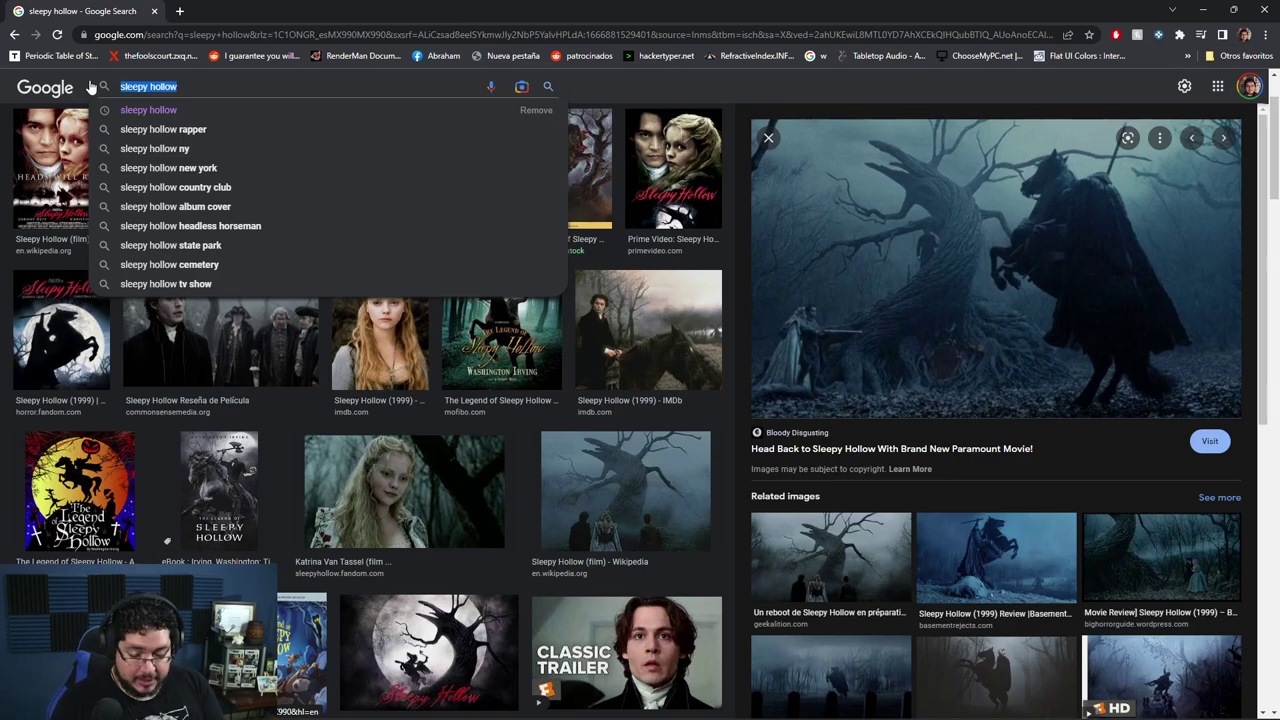
{"action": "type", "text": "ori and the"}
{"action": "key", "text": "Down"}
{"action": "key", "text": "Return"}
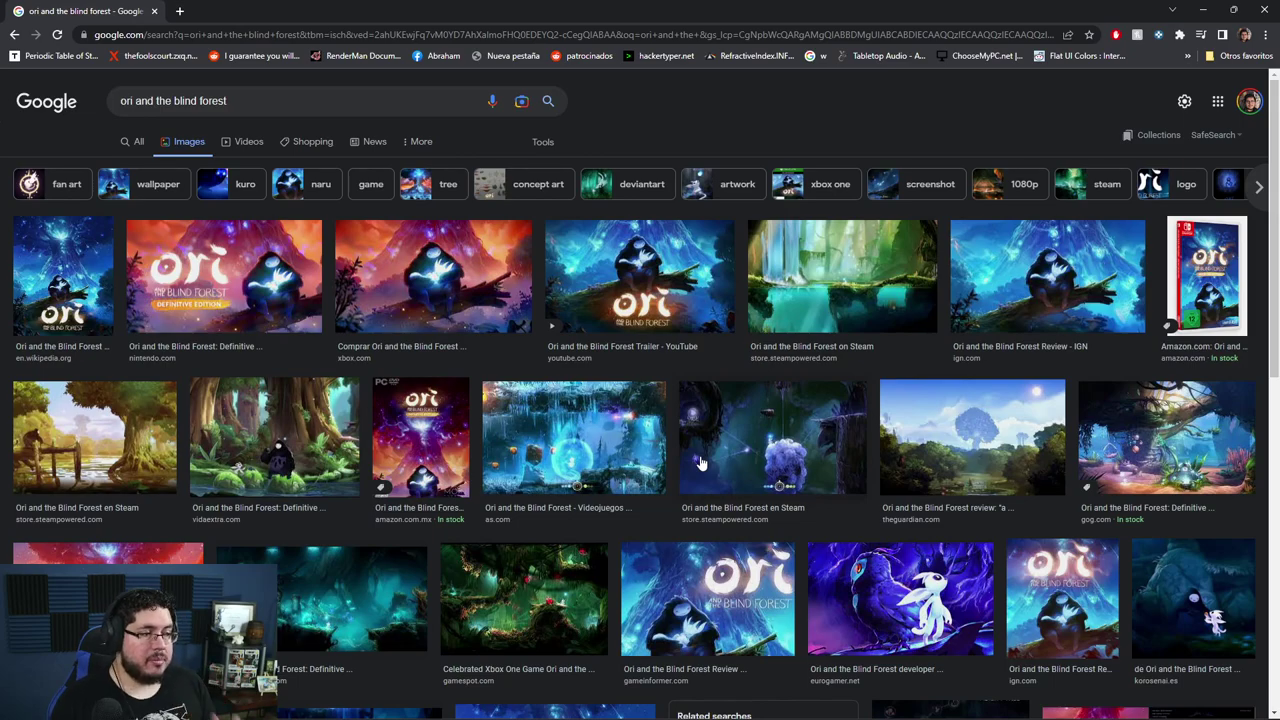
{"action": "left_click", "coordinate": [93, 291]}
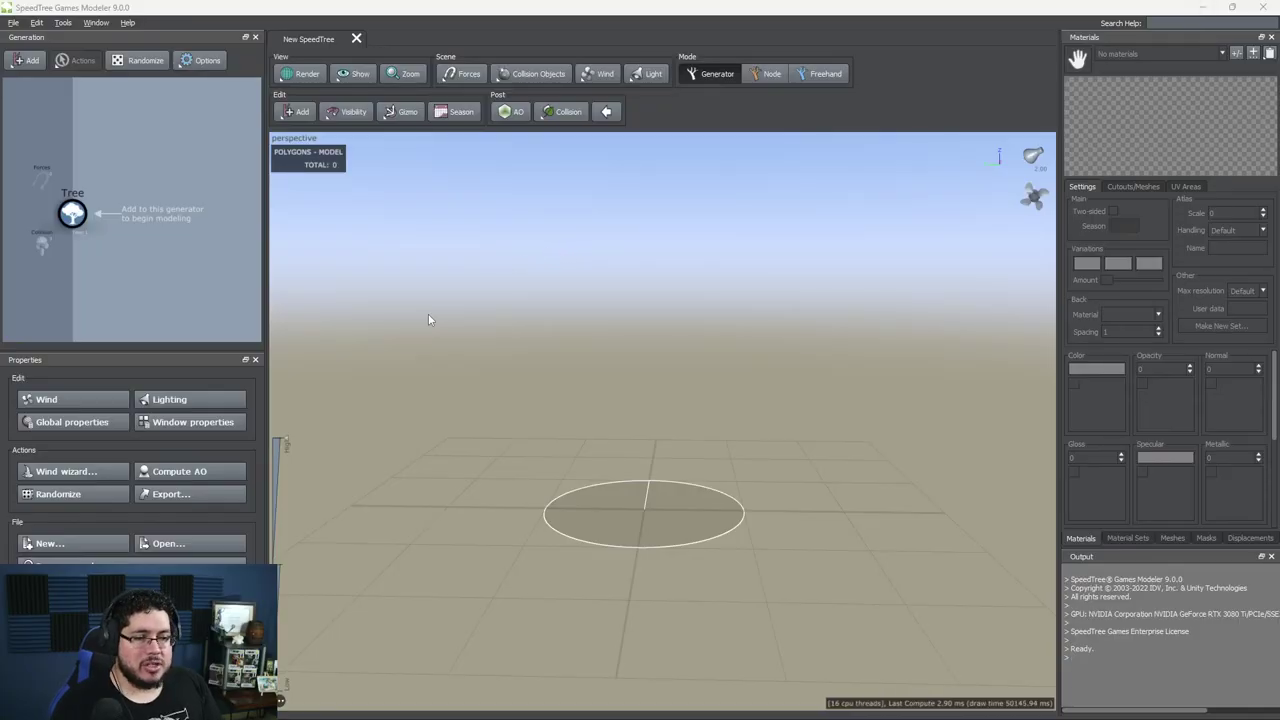
Step: Add a Trunk generator to the Tree node
{"action": "right_click", "coordinate": [79, 214]}
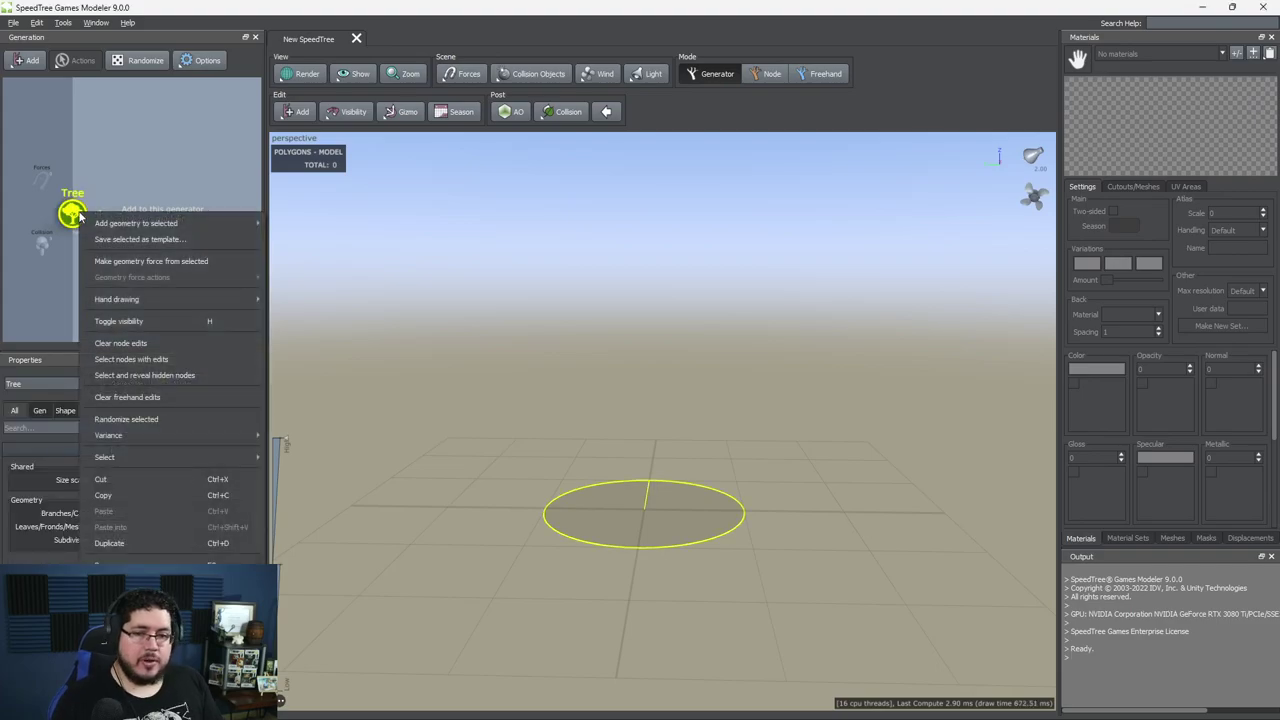
{"action": "mouse_move", "coordinate": [150, 225]}
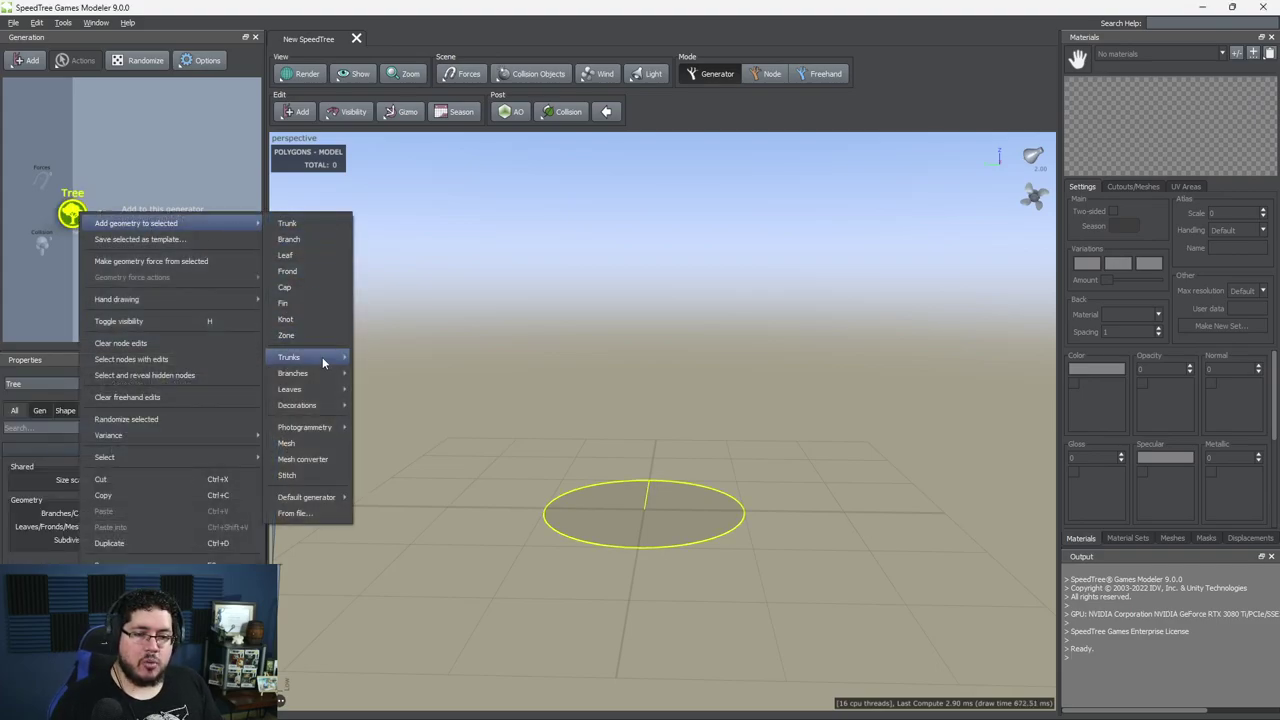
{"action": "left_click", "coordinate": [298, 223]}
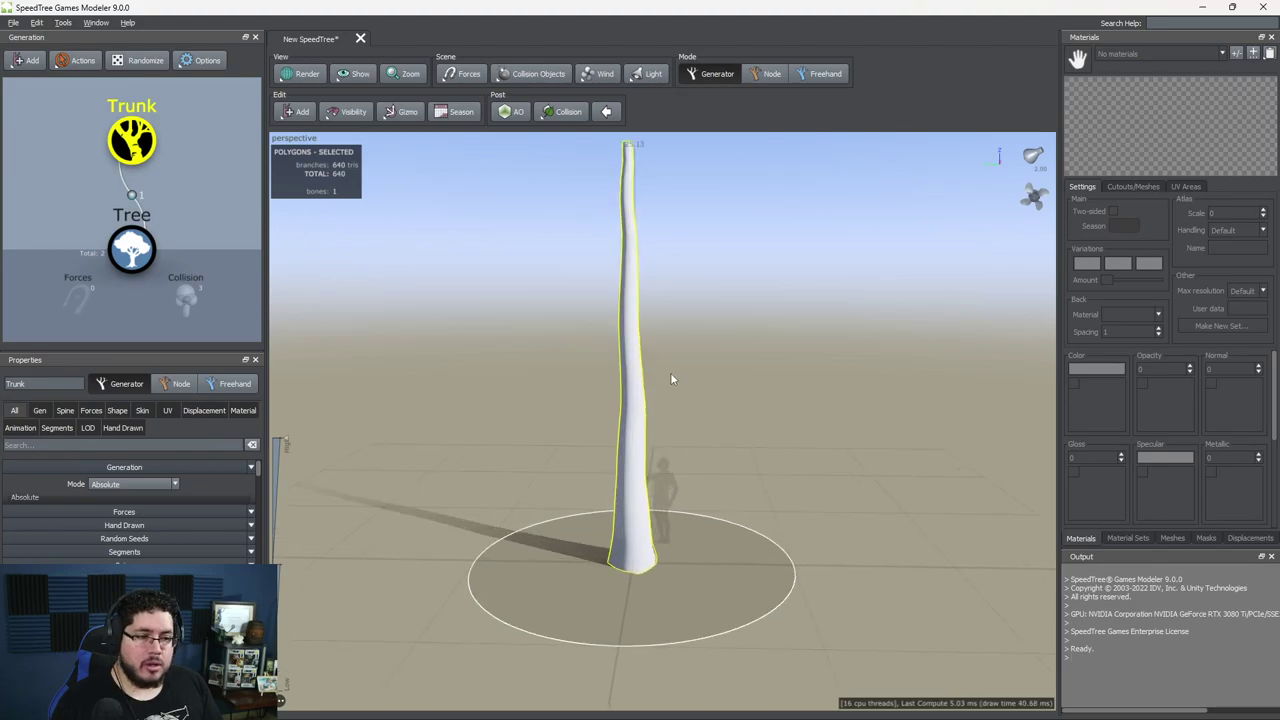
{"action": "scroll", "coordinate": [671, 375], "scroll_direction": "up", "scroll_amount": 3}
{"action": "left_click_drag", "start_coordinate": [685, 417], "coordinate": [719, 390]}
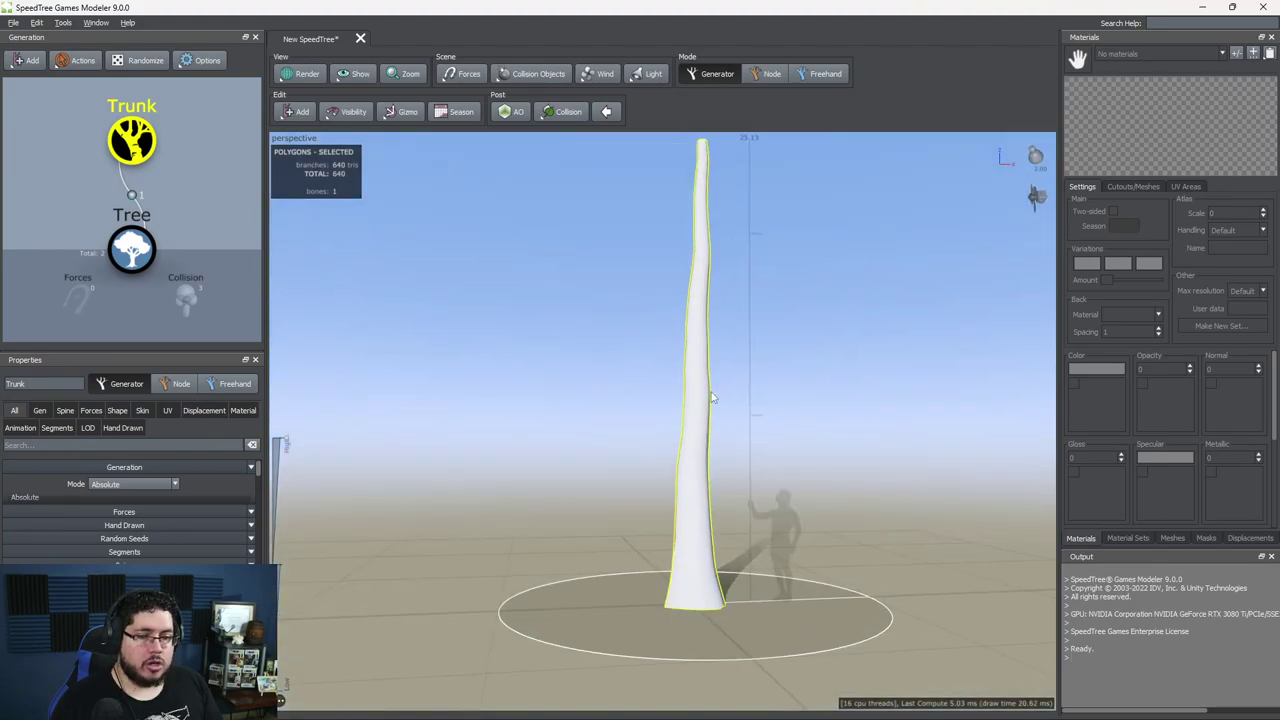
Step: Show the trunk's generation properties and examine the trunk up close in the viewport
{"action": "left_click", "coordinate": [204, 447]}
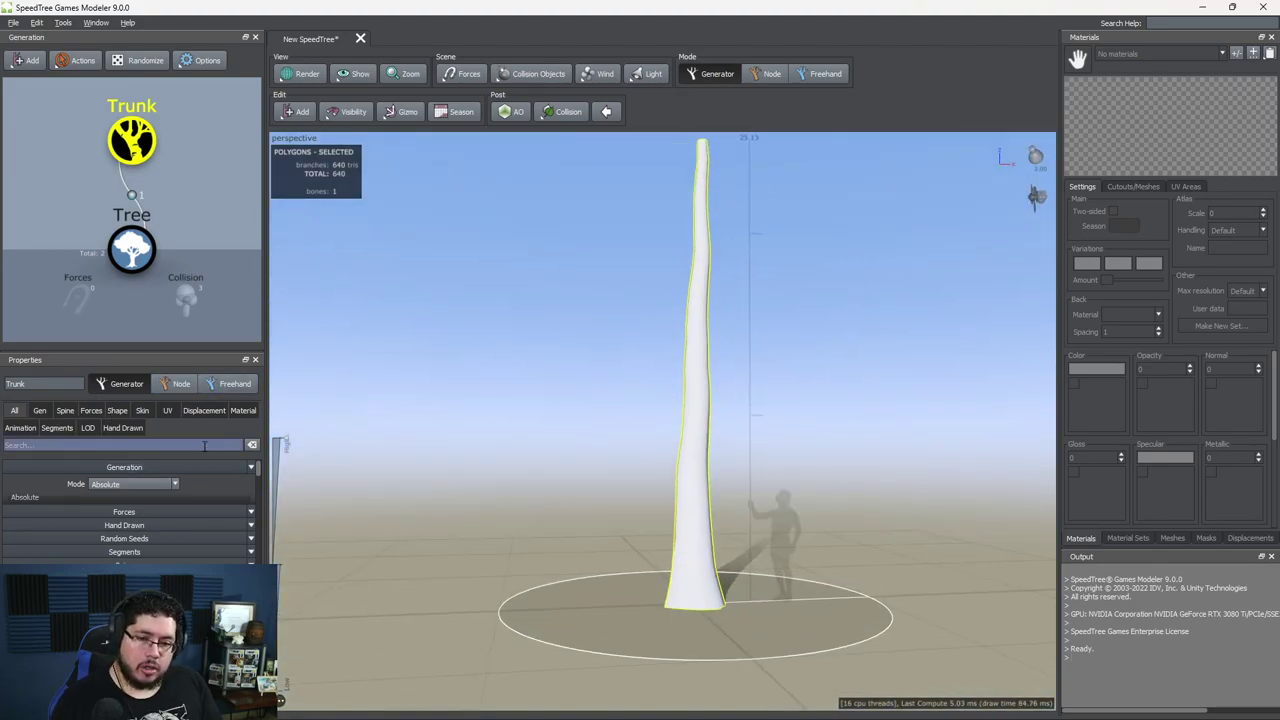
{"action": "left_click", "coordinate": [39, 410]}
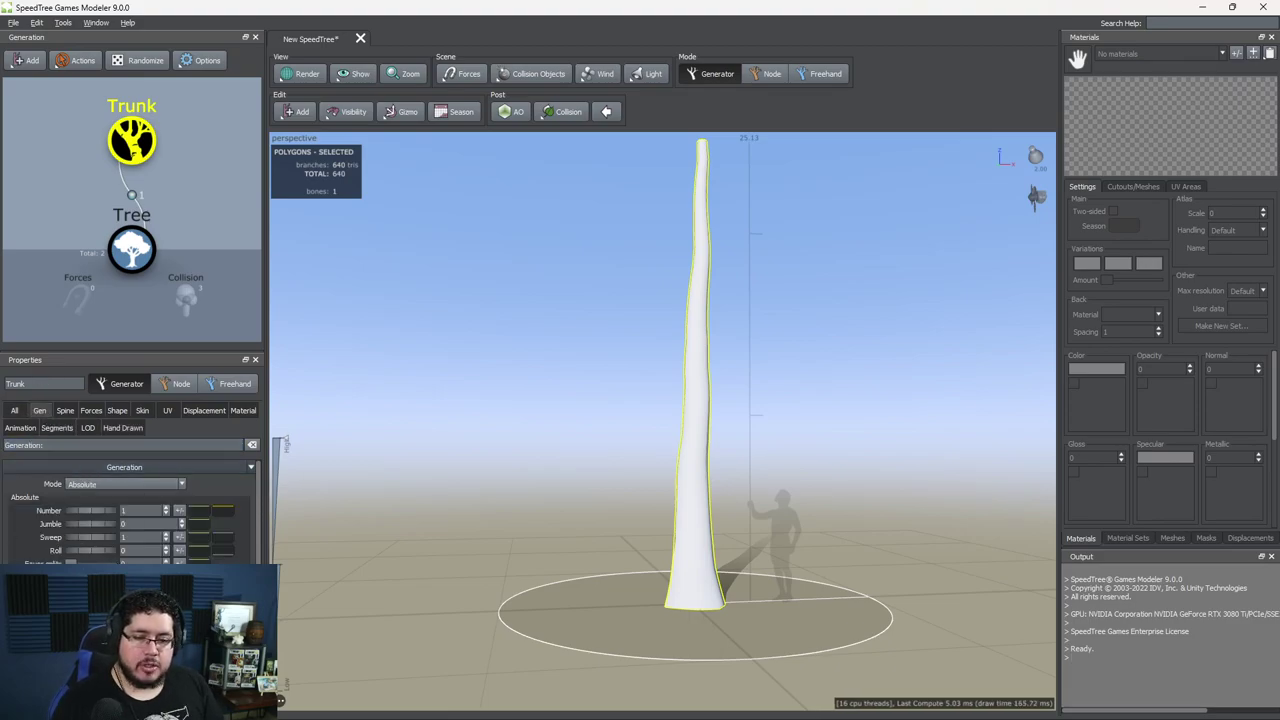
{"action": "left_click_drag", "start_coordinate": [760, 558], "coordinate": [669, 481]}
{"action": "mouse_move", "coordinate": [669, 481]}
{"action": "right_mouse_down"}
{"action": "mouse_move", "coordinate": [598, 427]}
{"action": "mouse_move", "coordinate": [676, 478]}
{"action": "right_mouse_up"}
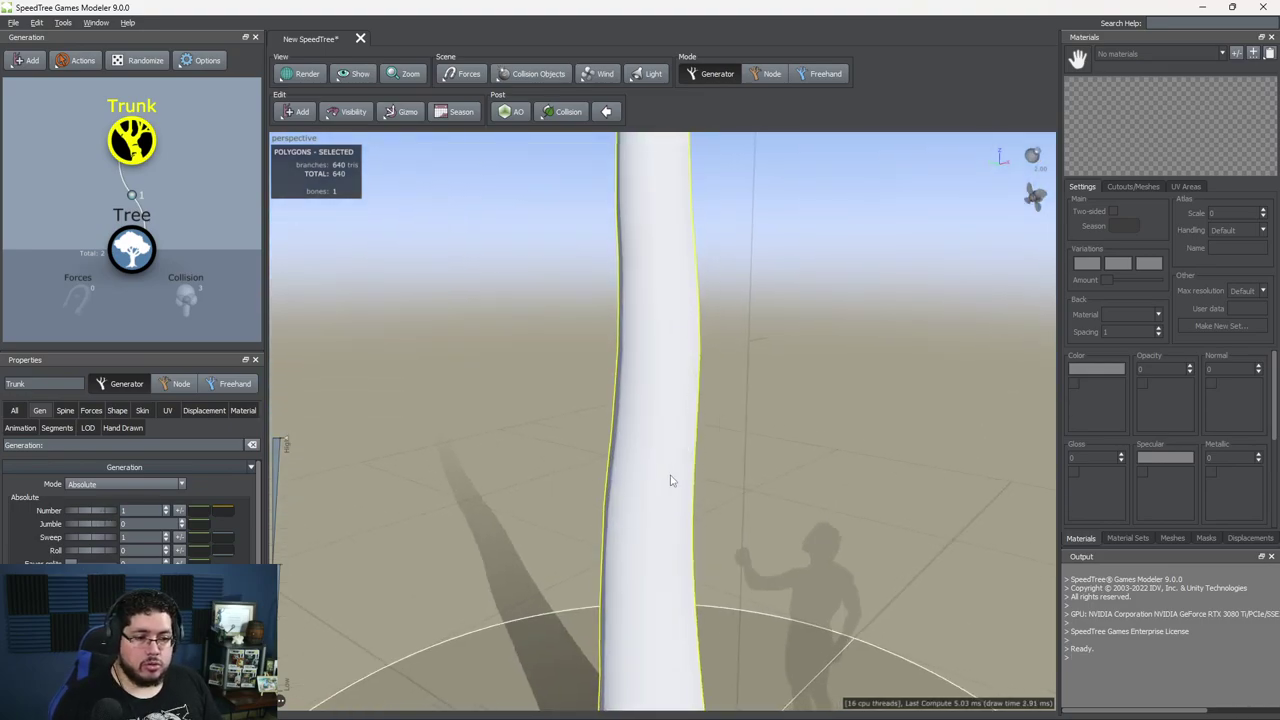
{"action": "scroll", "coordinate": [676, 483], "scroll_direction": "down", "scroll_amount": 5}
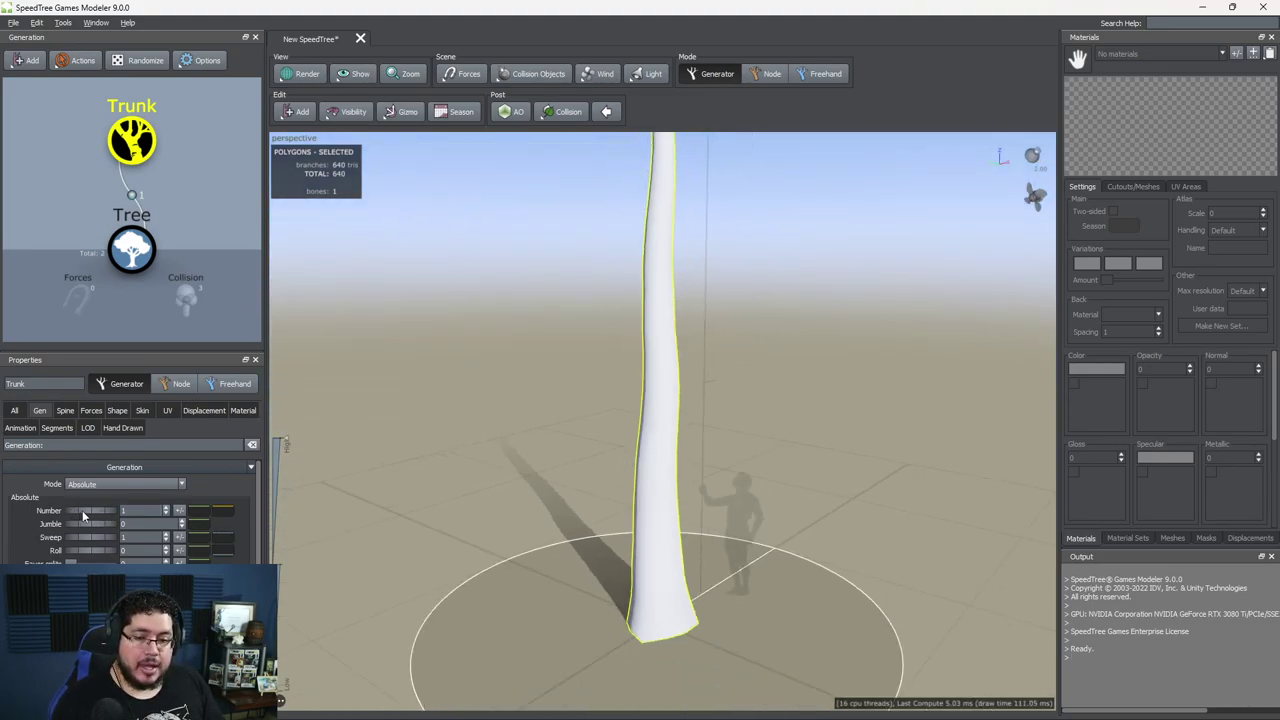
Step: Try a Number of 4 for the trunk generator, inspect the overlapping trunks, and set Number back to 1
{"action": "left_click_drag", "start_coordinate": [82, 510], "coordinate": [125, 512]}
{"action": "left_click_drag", "start_coordinate": [610, 430], "coordinate": [601, 359]}
{"action": "scroll", "coordinate": [601, 359], "scroll_direction": "down", "scroll_amount": 15}
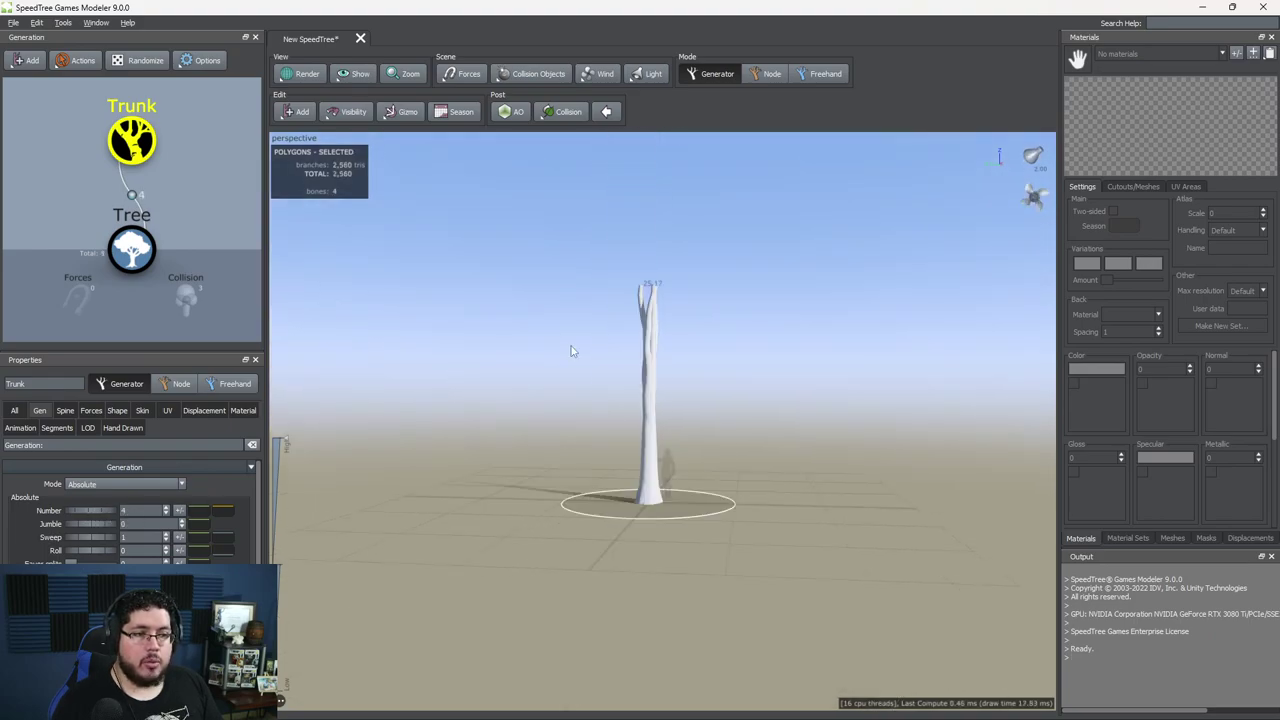
{"action": "scroll", "coordinate": [662, 487], "scroll_direction": "up", "scroll_amount": 8}
{"action": "left_click_drag", "start_coordinate": [662, 487], "coordinate": [670, 536]}
{"action": "scroll", "coordinate": [672, 491], "scroll_direction": "up", "scroll_amount": 5}
{"action": "middle_click_drag", "start_coordinate": [670, 536], "coordinate": [753, 478]}
{"action": "scroll", "coordinate": [668, 509], "scroll_direction": "up", "scroll_amount": 4}
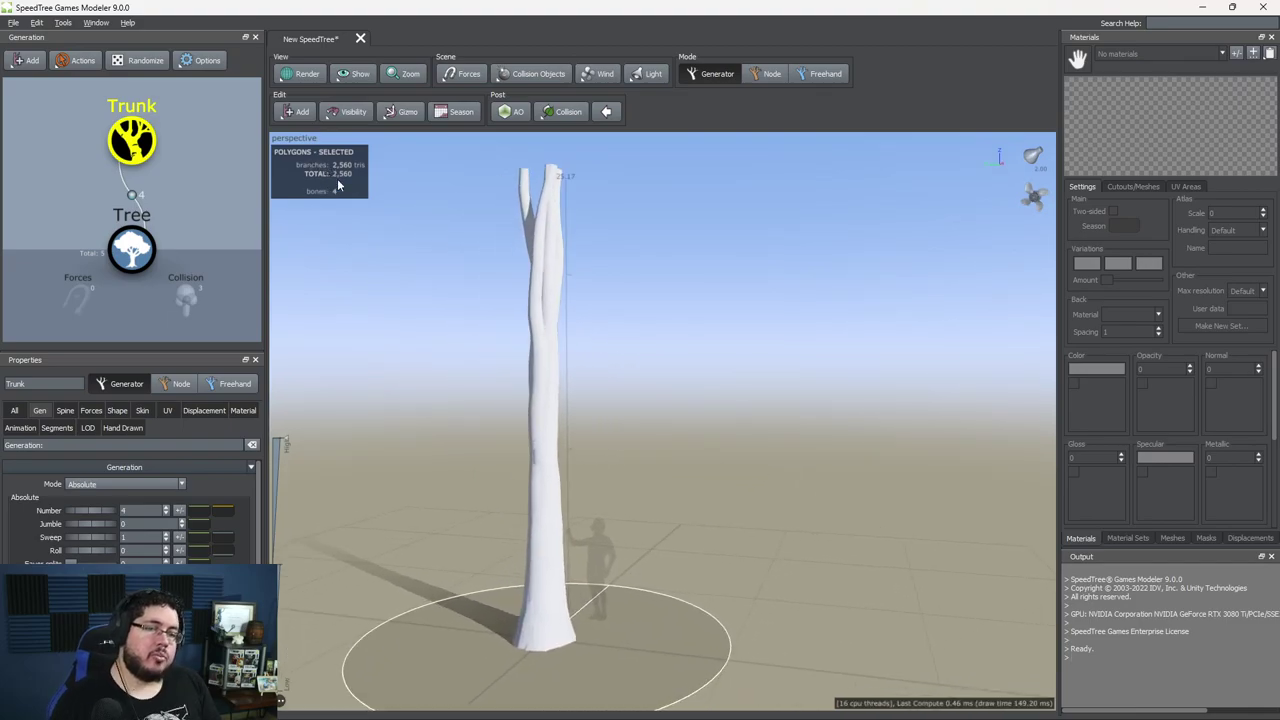
{"action": "left_click_drag", "start_coordinate": [572, 356], "coordinate": [618, 397]}
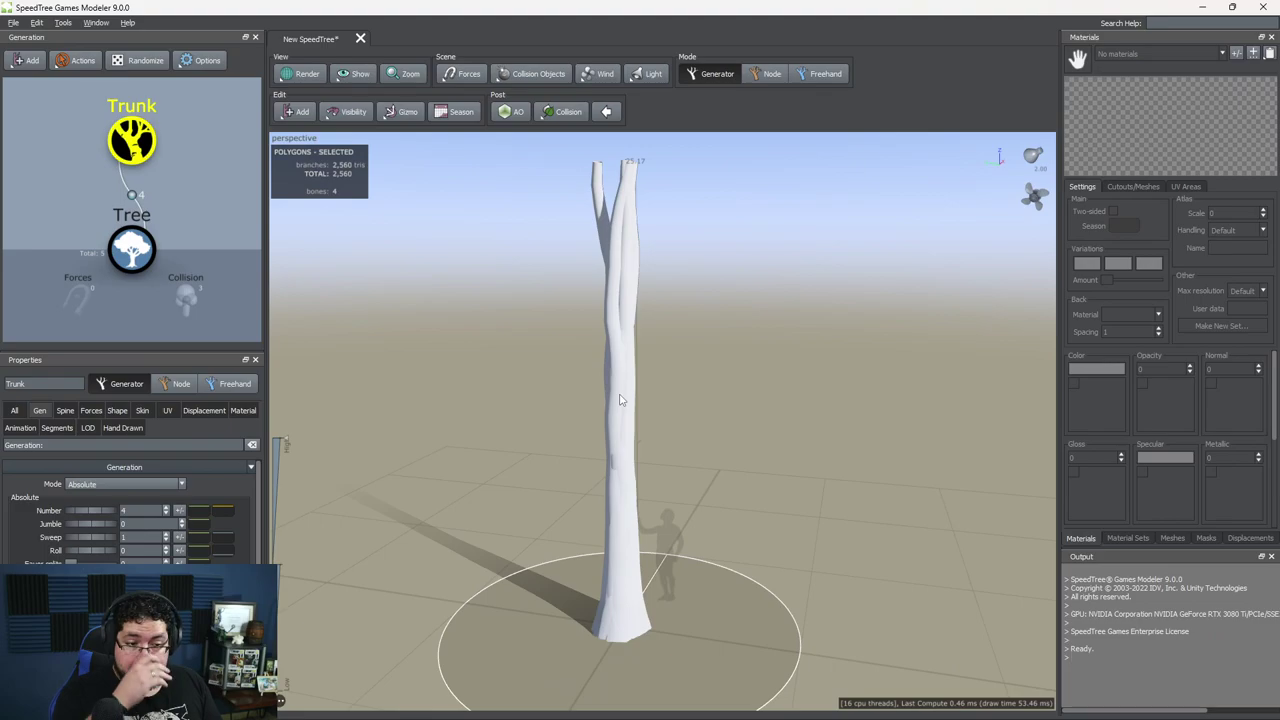
{"action": "left_click_drag", "start_coordinate": [98, 512], "coordinate": [202, 545]}
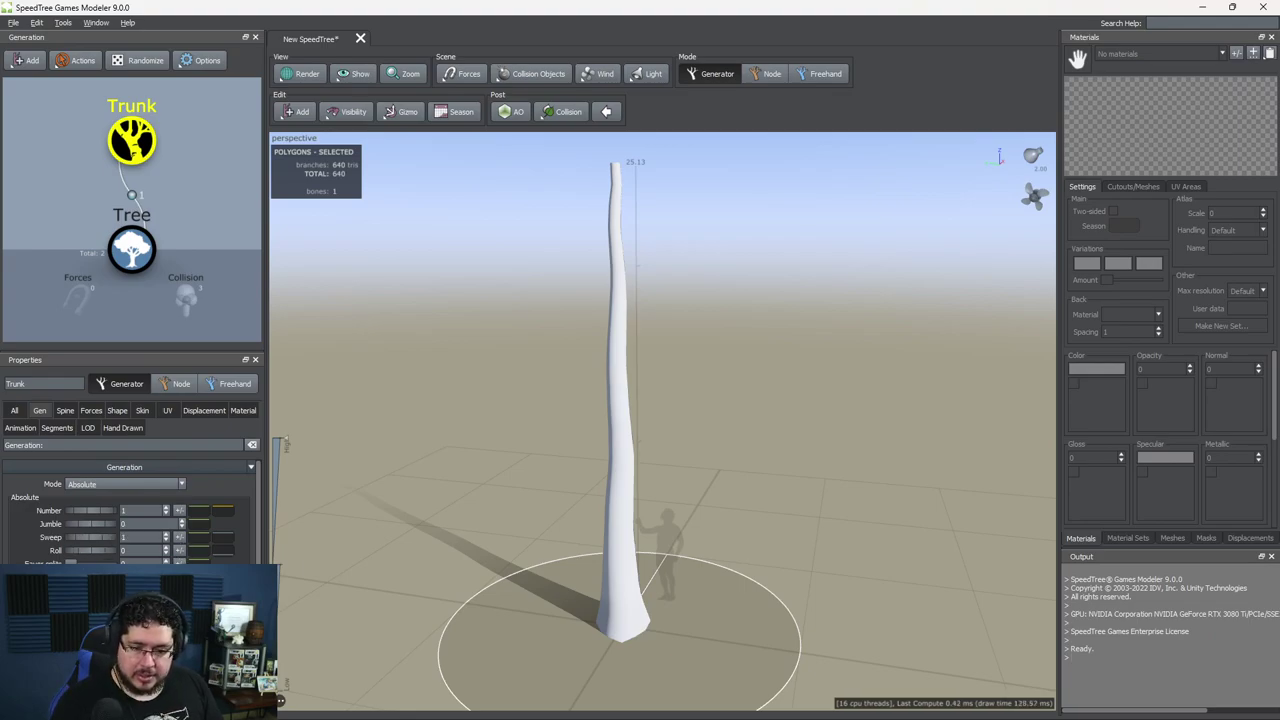
Step: Randomize the trunk's shape, and undo a trial change to one of its generation settings
{"action": "scroll", "coordinate": [130, 515], "scroll_direction": "down", "scroll_amount": 5}
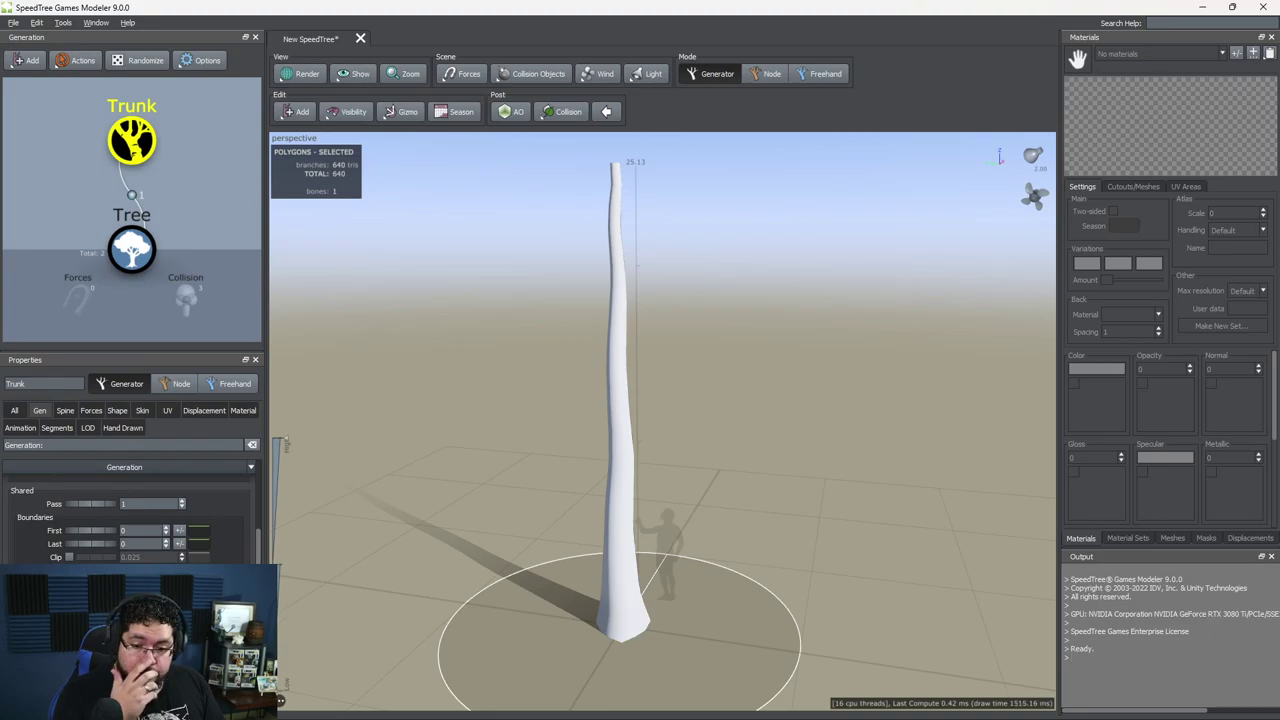
{"action": "key", "text": "ctrl+r"}
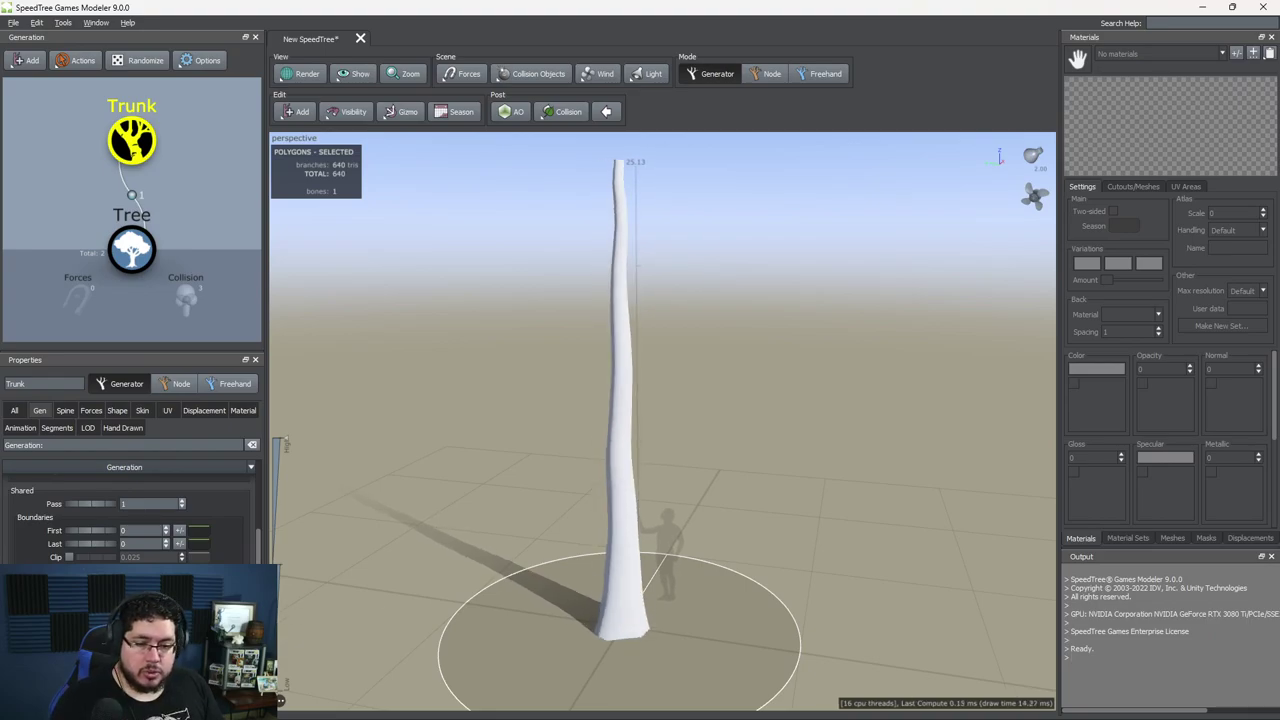
{"action": "mouse_move", "coordinate": [91, 610]}
{"action": "left_mouse_down"}
{"action": "mouse_move", "coordinate": [120, 610]}
{"action": "mouse_move", "coordinate": [75, 610]}
{"action": "mouse_move", "coordinate": [130, 610]}
{"action": "mouse_move", "coordinate": [90, 610]}
{"action": "mouse_move", "coordinate": [110, 610]}
{"action": "left_mouse_up"}
{"action": "key", "text": "ctrl+z"}
Step: Look through the remaining generation settings of the trunk and show its Spine properties
{"action": "scroll", "coordinate": [125, 520], "scroll_direction": "up", "scroll_amount": 2}
{"action": "scroll", "coordinate": [125, 520], "scroll_direction": "down", "scroll_amount": 1}
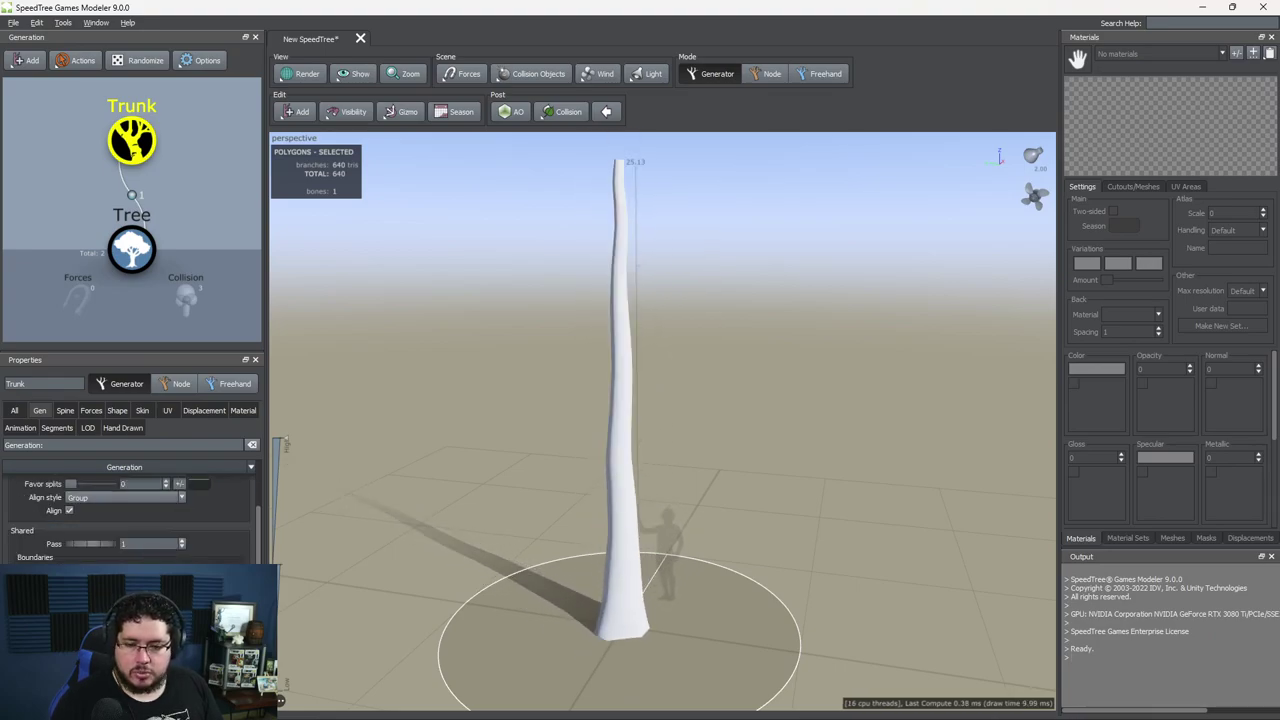
{"action": "scroll", "coordinate": [125, 520], "scroll_direction": "down", "scroll_amount": 3}
{"action": "left_click", "coordinate": [64, 411]}
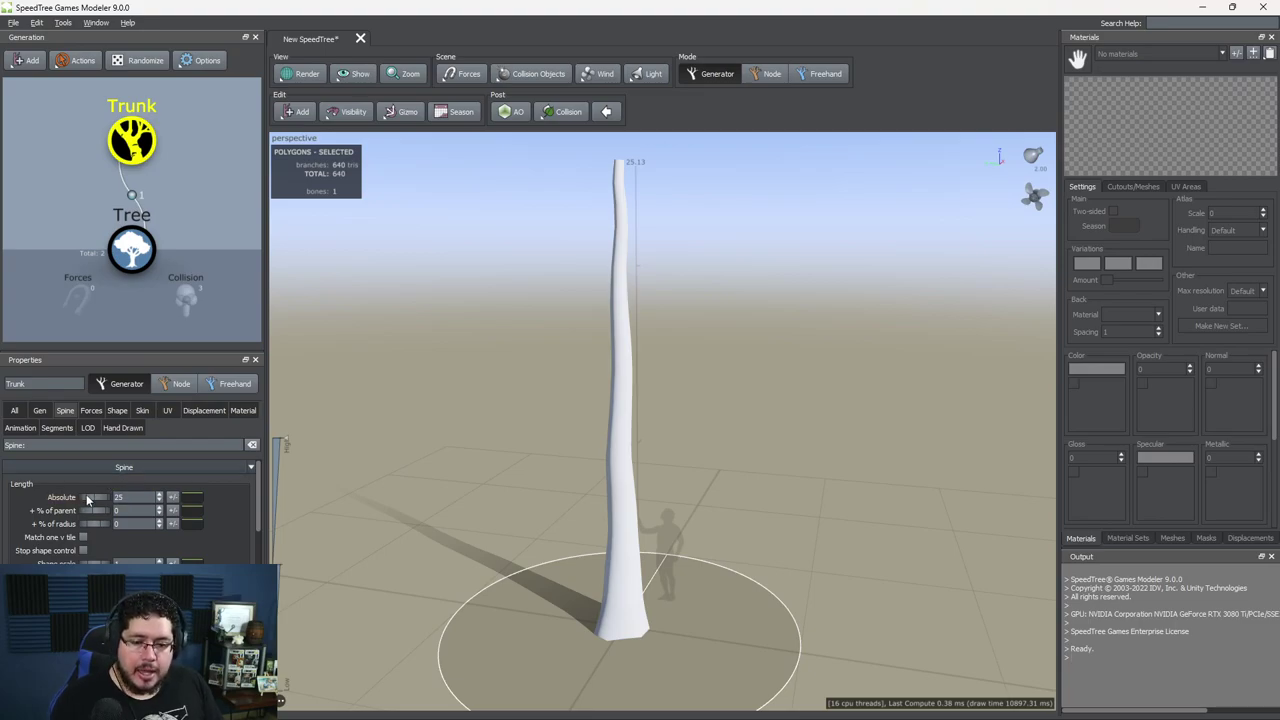
Step: Shorten the trunk's absolute spine length and adjust its start angle
{"action": "mouse_move", "coordinate": [86, 494]}
{"action": "left_mouse_down"}
{"action": "mouse_move", "coordinate": [17, 491]}
{"action": "mouse_move", "coordinate": [62, 500]}
{"action": "left_mouse_up"}
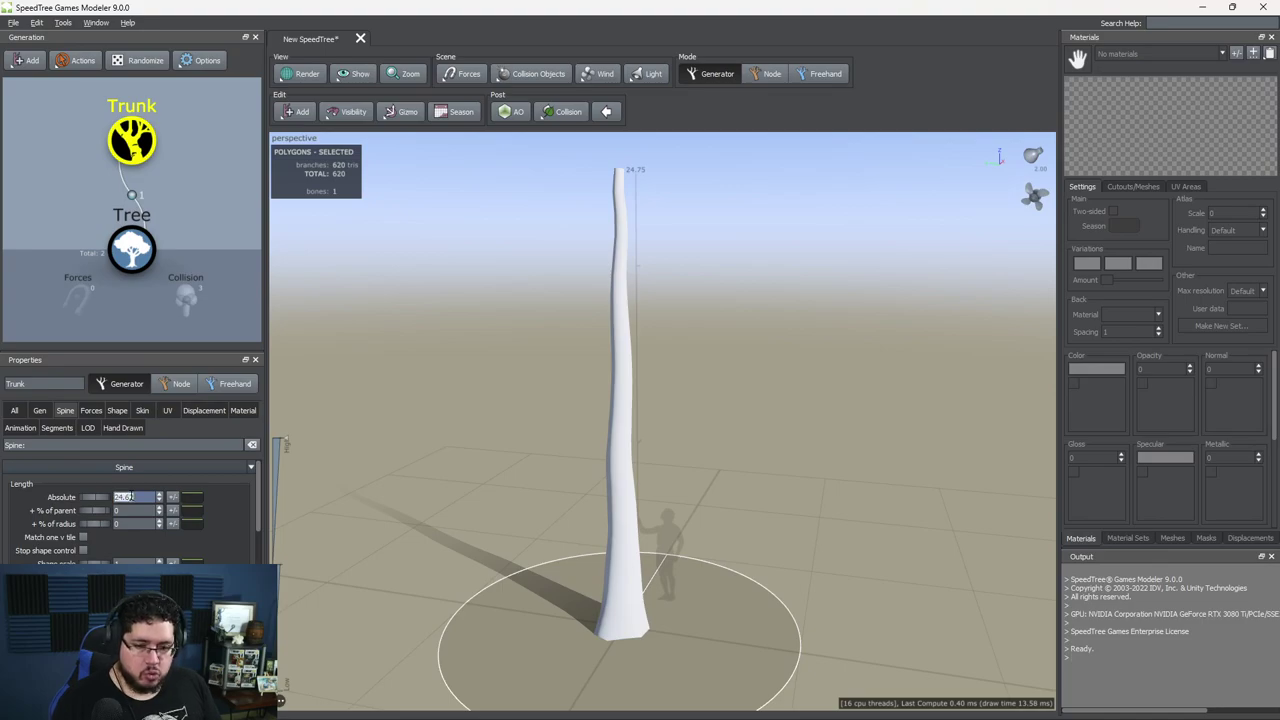
{"action": "key", "text": "Return"}
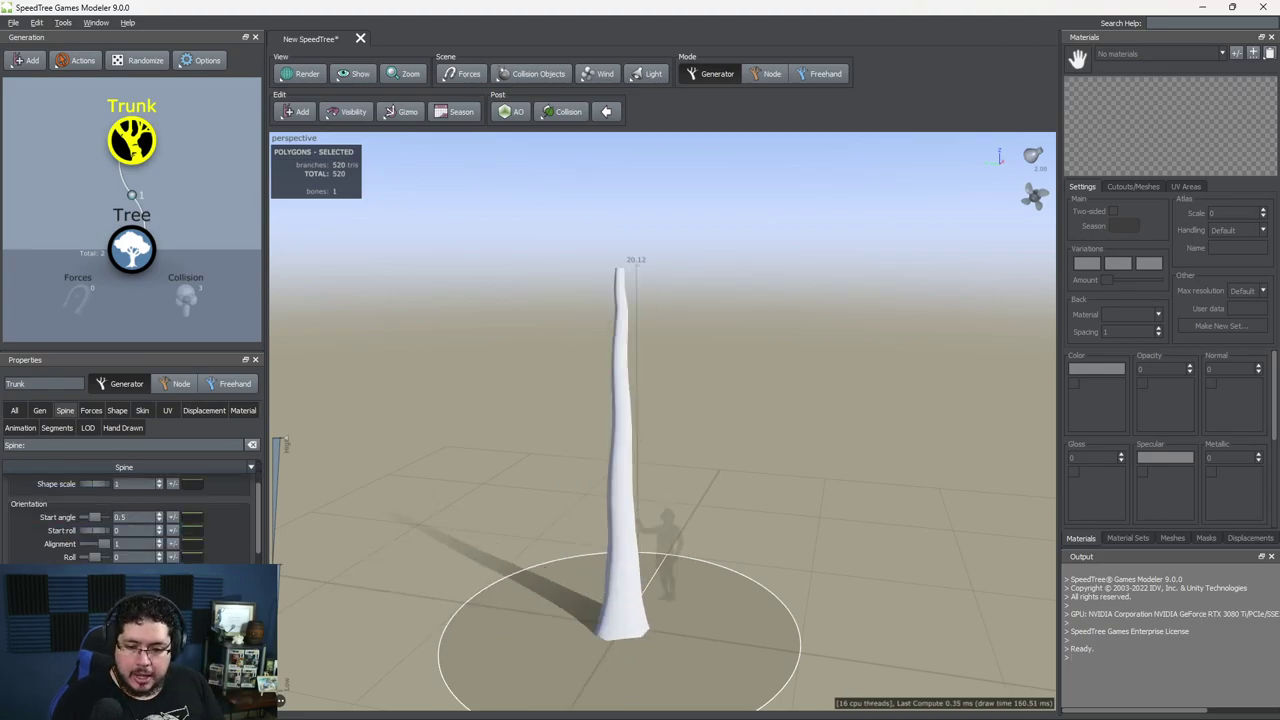
{"action": "left_click_drag", "start_coordinate": [93, 515], "coordinate": [103, 520]}
Step: Set the trunk's spine Straightness to 0.103 and its parent curl Up to 1.05
{"action": "scroll", "coordinate": [130, 515], "scroll_direction": "down", "scroll_amount": 3}
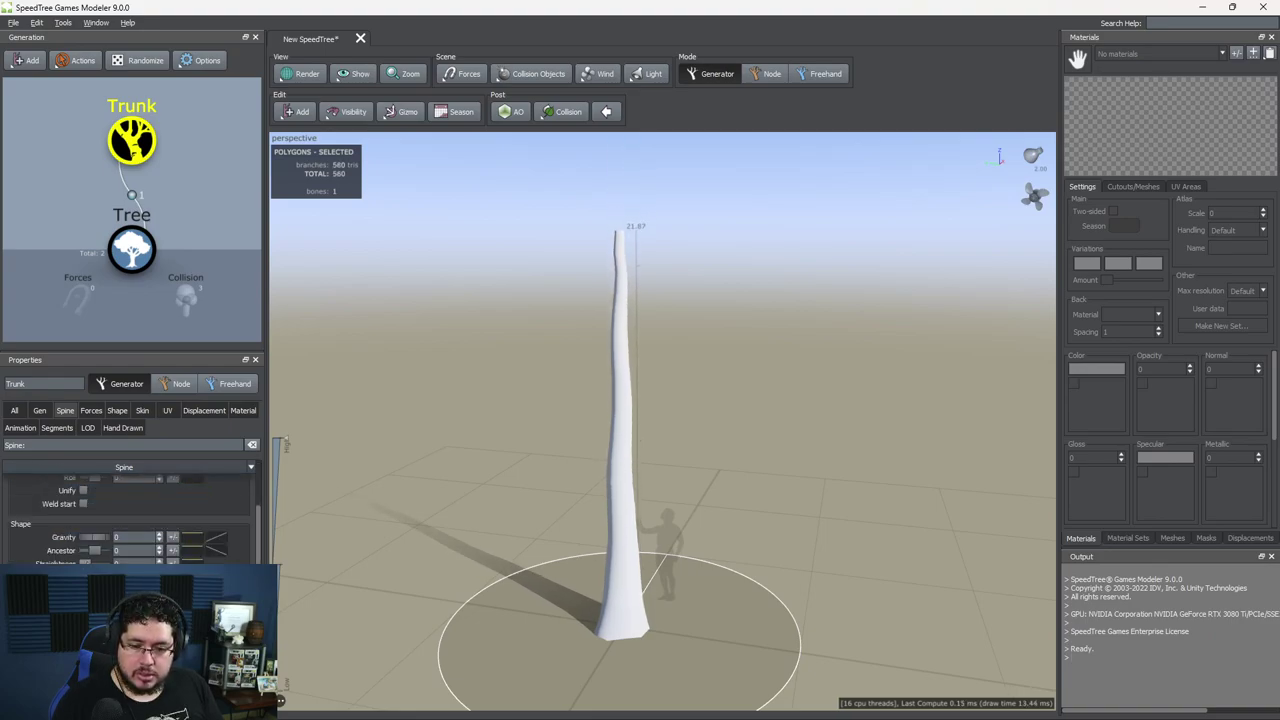
{"action": "mouse_move", "coordinate": [85, 563]}
{"action": "left_mouse_down"}
{"action": "mouse_move", "coordinate": [303, 542]}
{"action": "mouse_move", "coordinate": [160, 565]}
{"action": "left_mouse_up"}
{"action": "scroll", "coordinate": [130, 515], "scroll_direction": "down", "scroll_amount": 1}
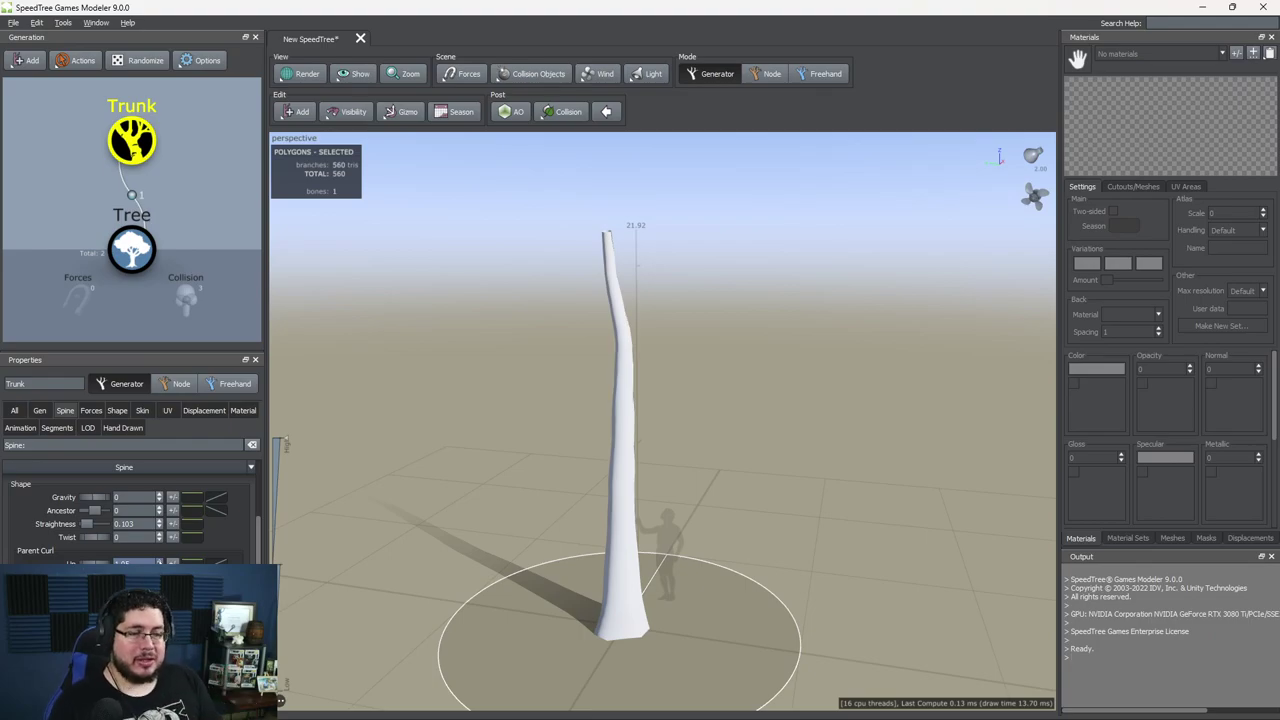
Step: Examine the bent trunk from several sides and look through the remaining Spine settings
{"action": "left_click_drag", "start_coordinate": [706, 466], "coordinate": [603, 459]}
{"action": "middle_click_drag", "start_coordinate": [692, 545], "coordinate": [623, 449]}
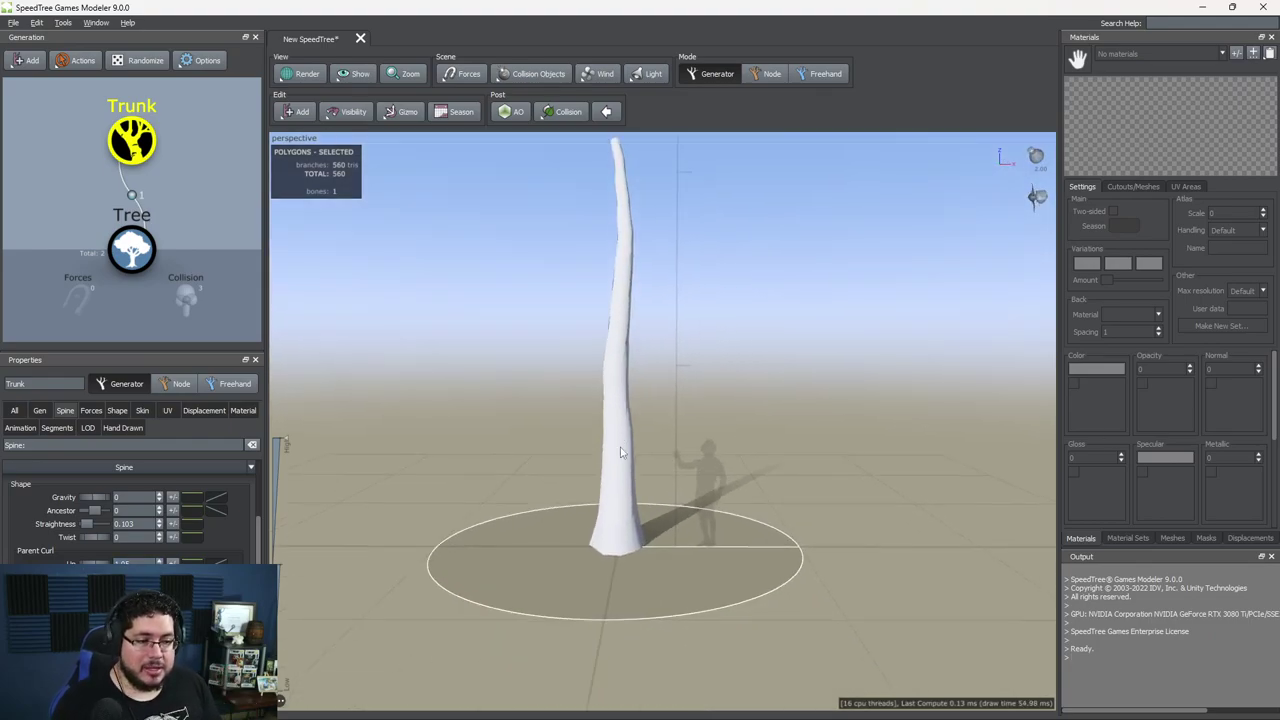
{"action": "scroll", "coordinate": [630, 445], "scroll_direction": "up", "scroll_amount": 5}
{"action": "left_click_drag", "start_coordinate": [632, 447], "coordinate": [667, 466]}
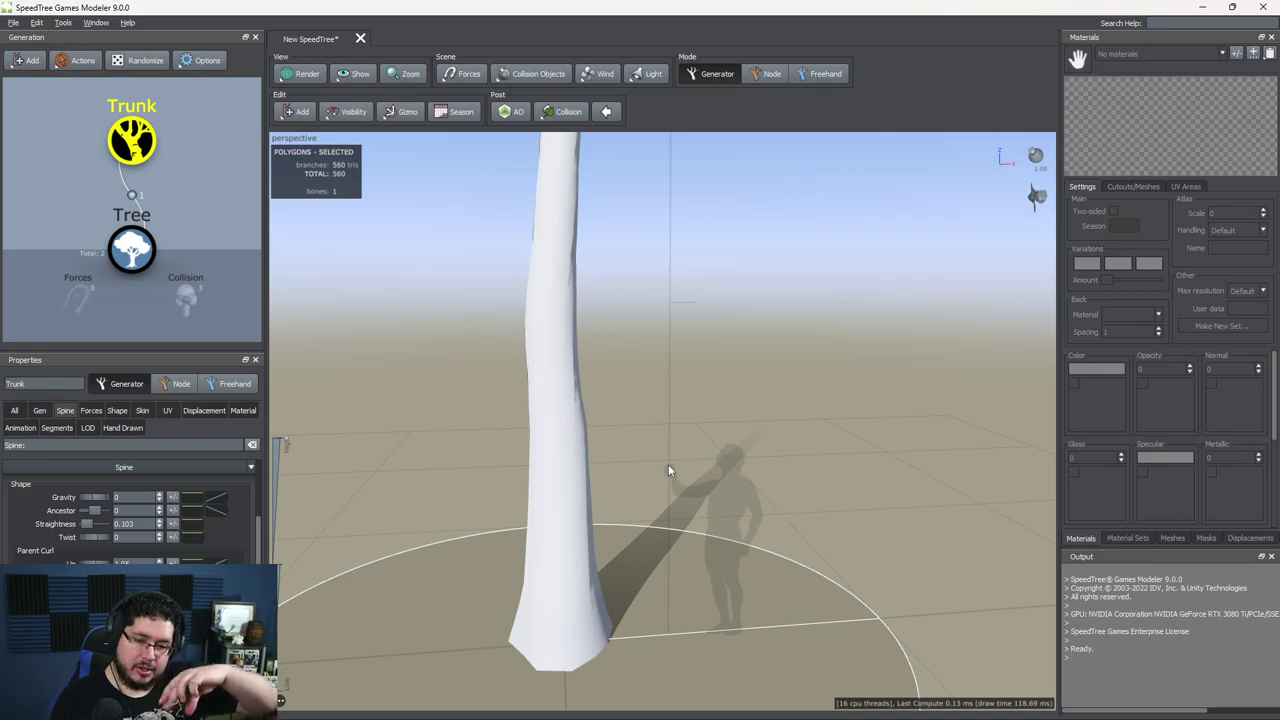
{"action": "scroll", "coordinate": [130, 510], "scroll_direction": "down", "scroll_amount": 3}
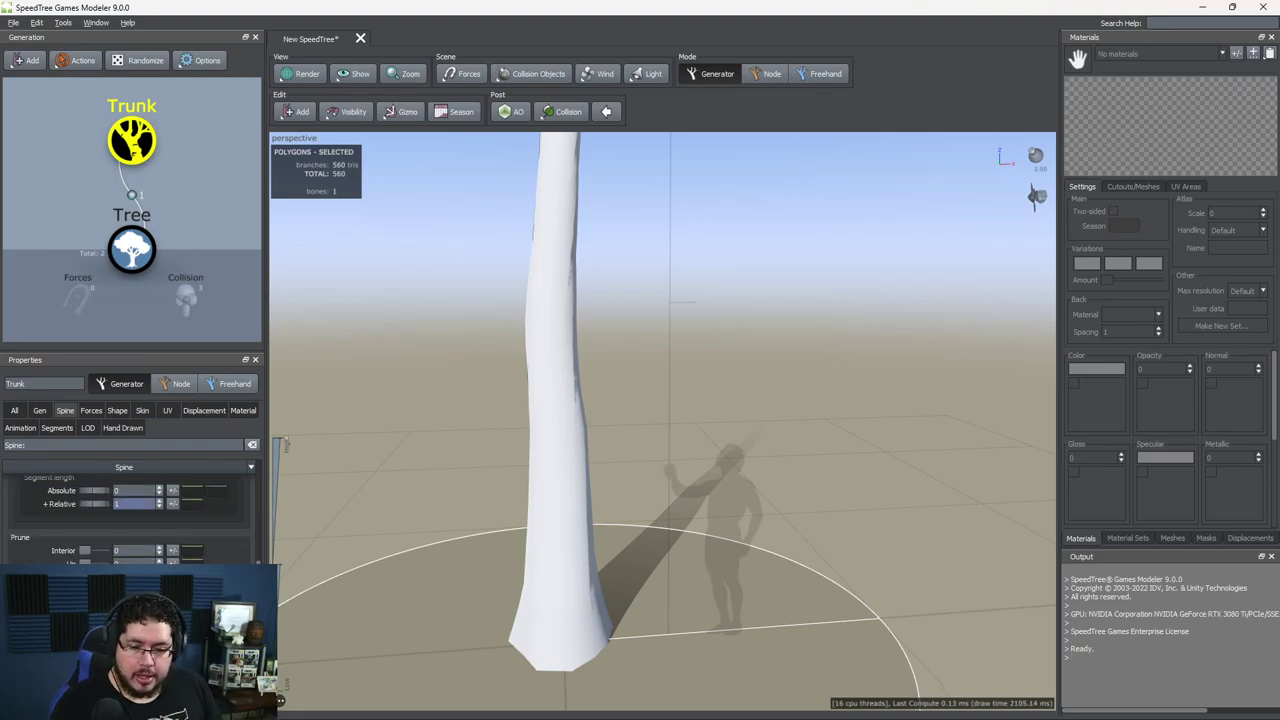
{"action": "scroll", "coordinate": [374, 555], "scroll_direction": "down", "scroll_amount": 3}
{"action": "scroll", "coordinate": [386, 530], "scroll_direction": "up", "scroll_amount": 4}
{"action": "left_click_drag", "start_coordinate": [398, 503], "coordinate": [499, 402]}
{"action": "scroll", "coordinate": [411, 472], "scroll_direction": "down", "scroll_amount": 3}
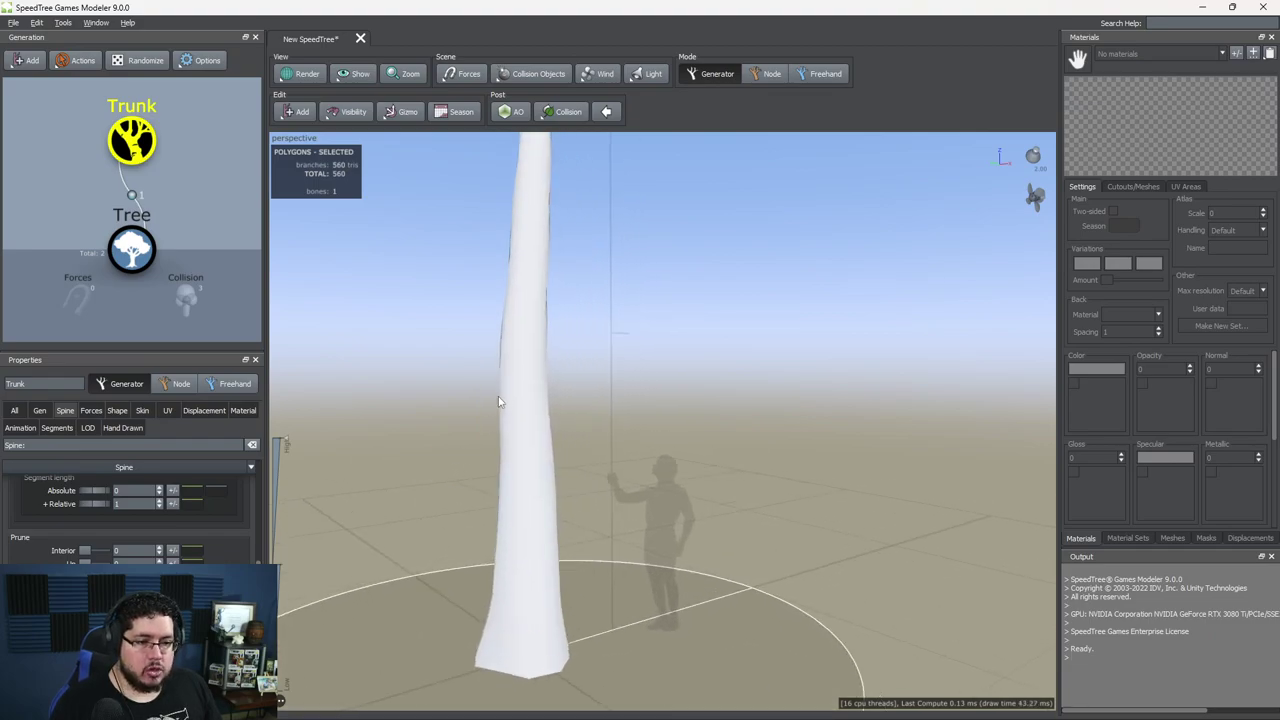
Step: Convert the trunk generator to a hand-drawn spine
{"action": "left_click", "coordinate": [507, 392]}
{"action": "right_click", "coordinate": [509, 347]}
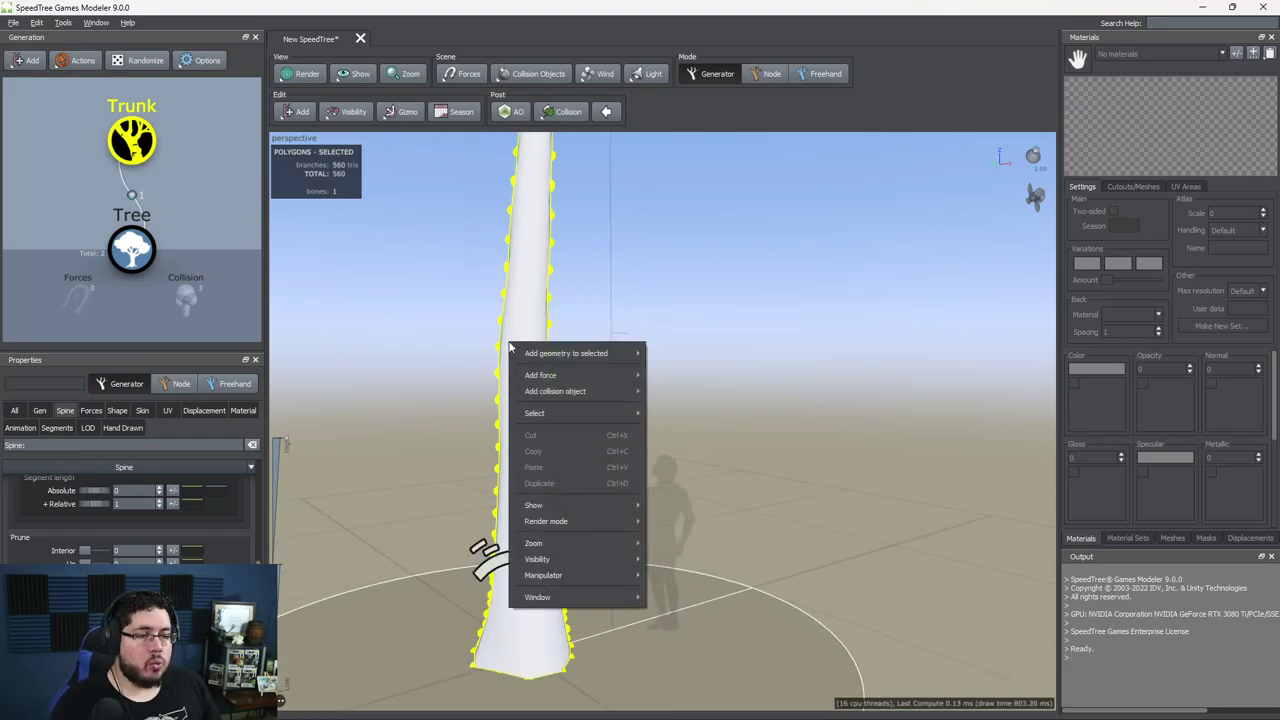
{"action": "left_click", "coordinate": [153, 145]}
{"action": "right_click", "coordinate": [117, 131]}
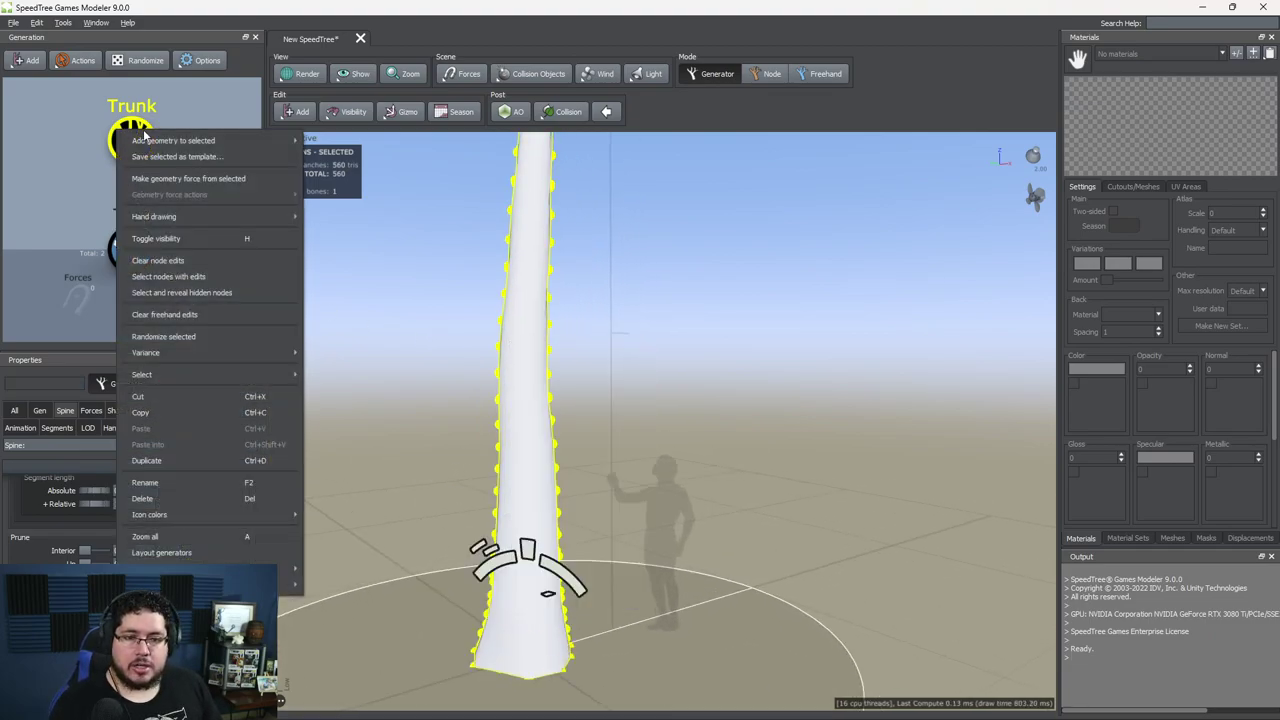
{"action": "mouse_move", "coordinate": [180, 215]}
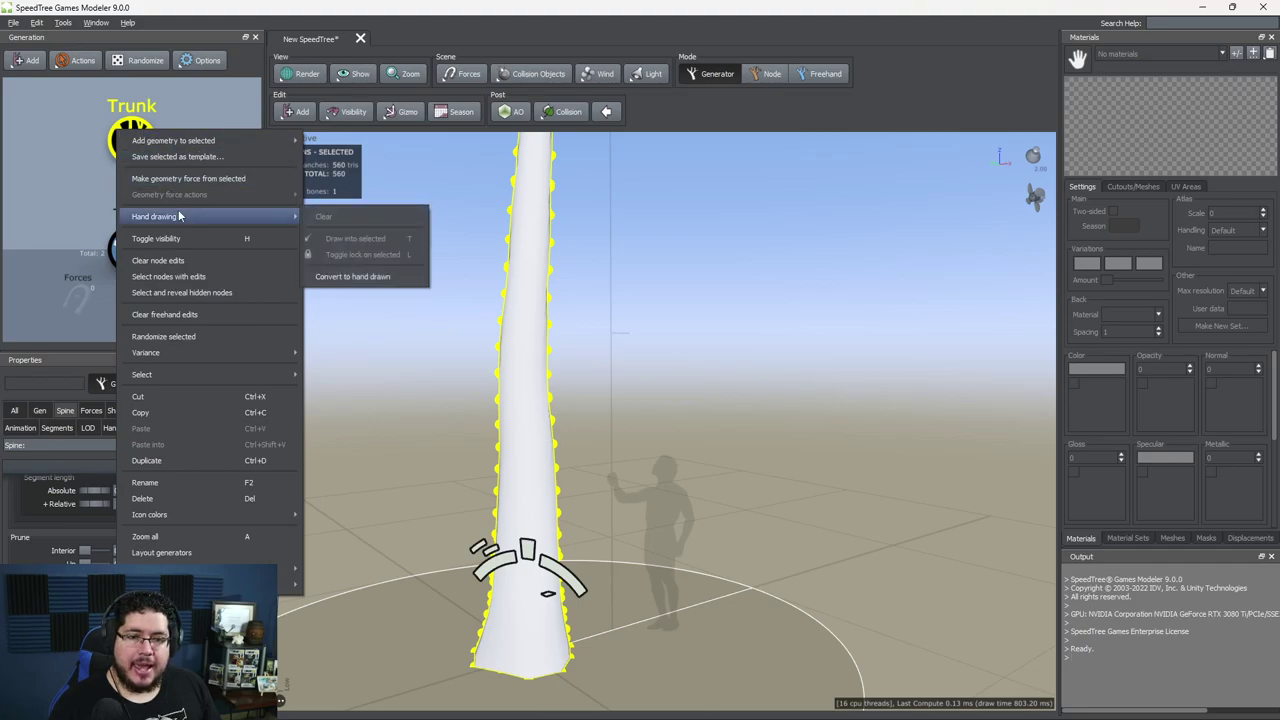
{"action": "left_click", "coordinate": [378, 284]}
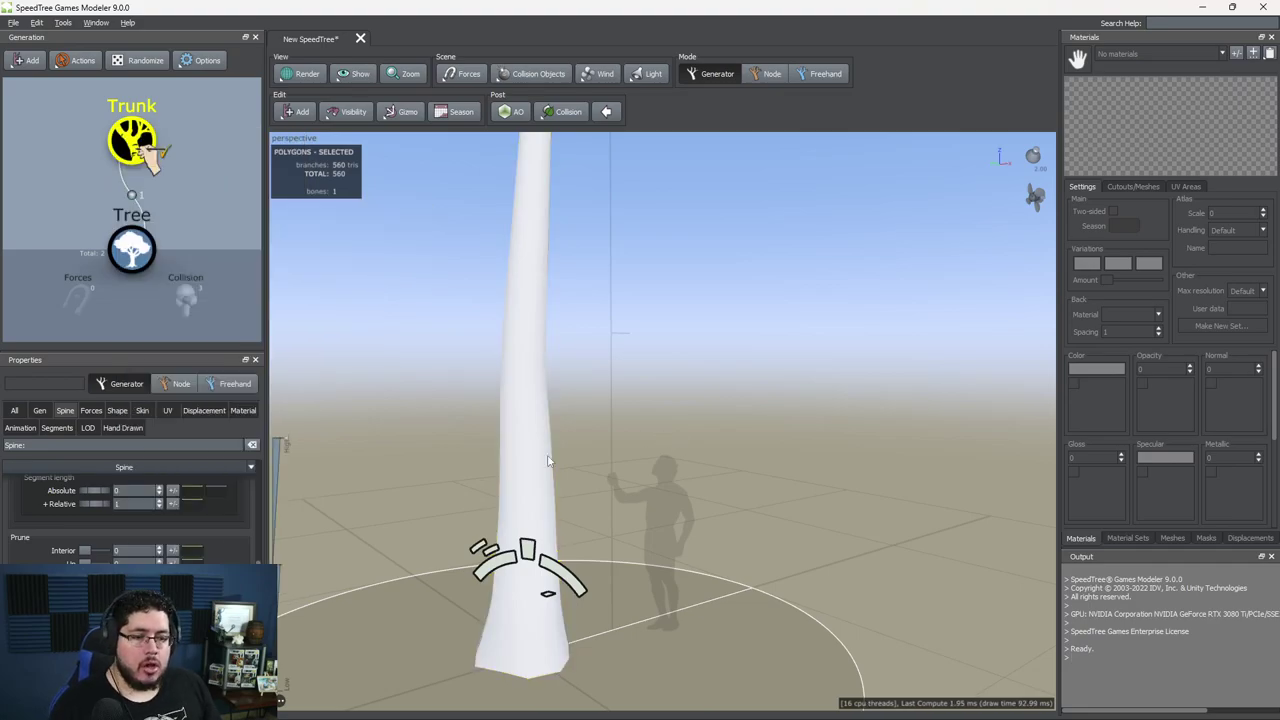
Step: Switch to node editing and shift the control points in the lower half of the trunk's spine
{"action": "left_click_drag", "start_coordinate": [561, 443], "coordinate": [603, 464]}
{"action": "key", "text": "space"}
{"action": "scroll", "coordinate": [568, 476], "scroll_direction": "down", "scroll_amount": 5}
{"action": "scroll", "coordinate": [633, 484], "scroll_direction": "up", "scroll_amount": 2}
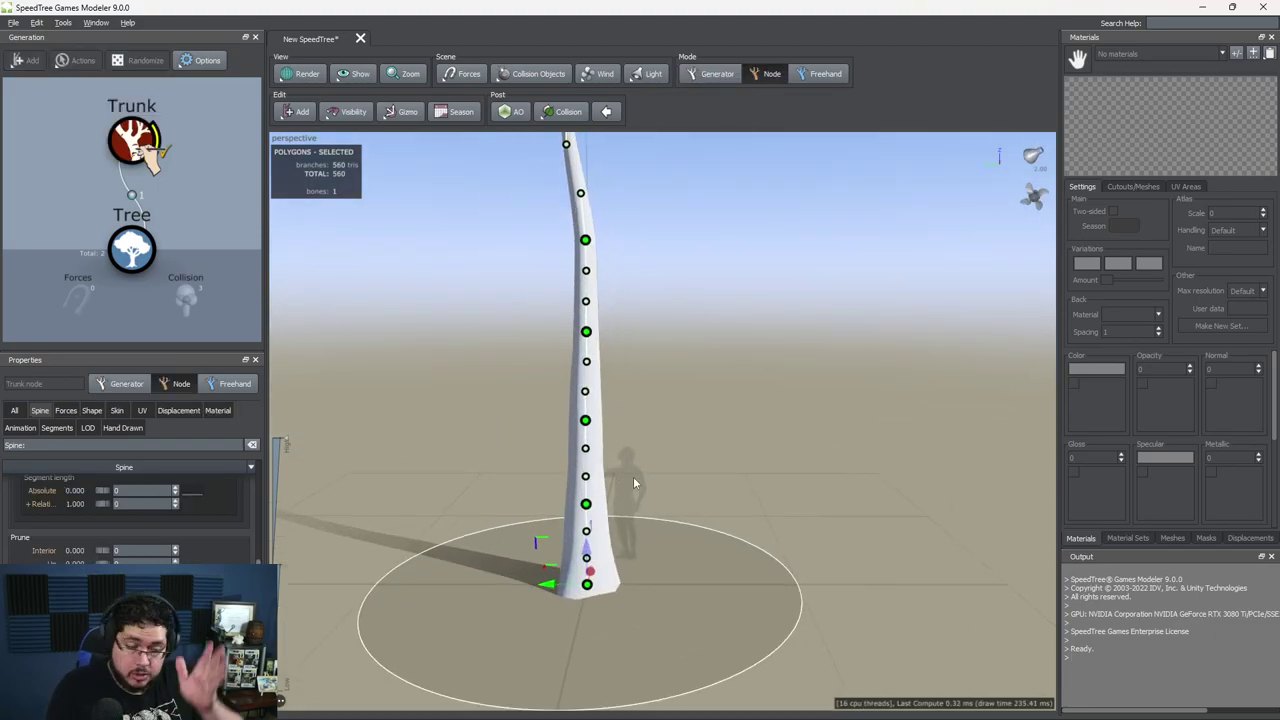
{"action": "left_click_drag", "start_coordinate": [585, 422], "coordinate": [615, 424]}
{"action": "left_click_drag", "start_coordinate": [587, 504], "coordinate": [548, 470]}
{"action": "left_click_drag", "start_coordinate": [566, 529], "coordinate": [588, 536]}
{"action": "left_click_drag", "start_coordinate": [686, 557], "coordinate": [597, 540]}
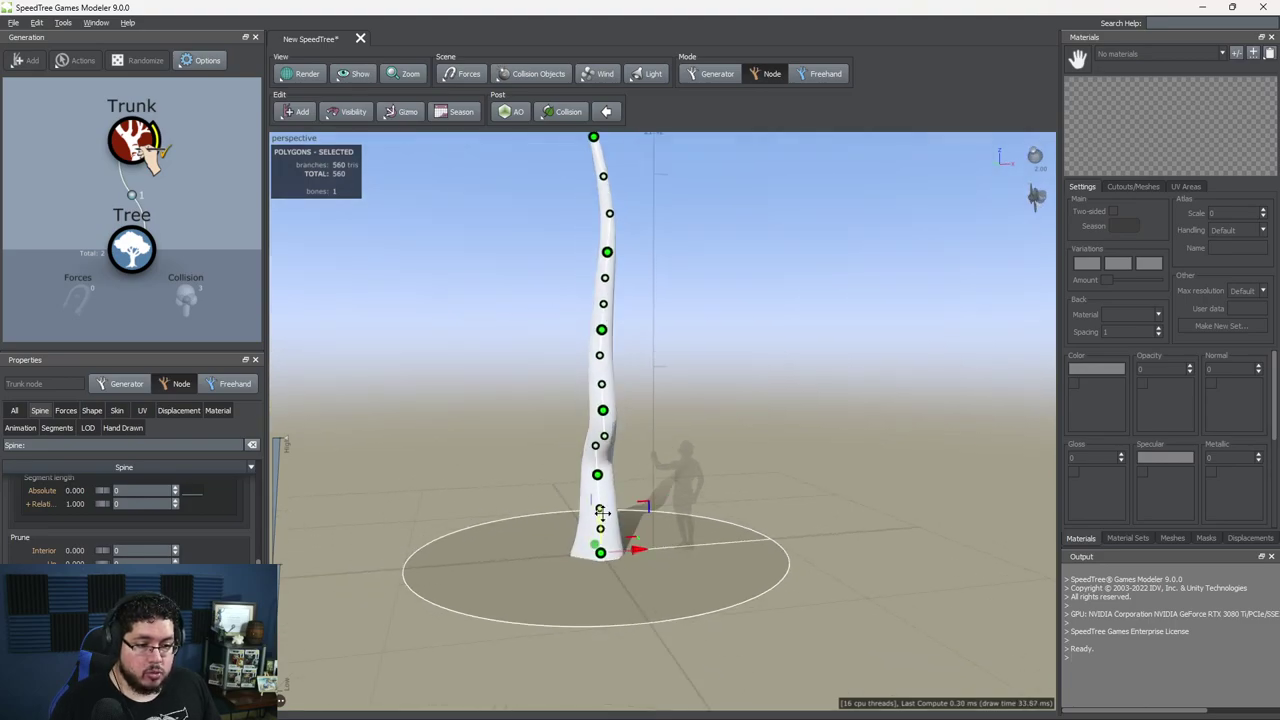
Step: Switch to the browser and search Google Images for "sleepy hollow" as tree reference
{"action": "key", "text": "alt+Tab"}
{"action": "key", "text": "Tab"}
{"action": "triple_click", "coordinate": [345, 86]}
{"action": "type", "text": "sleepy holl"}
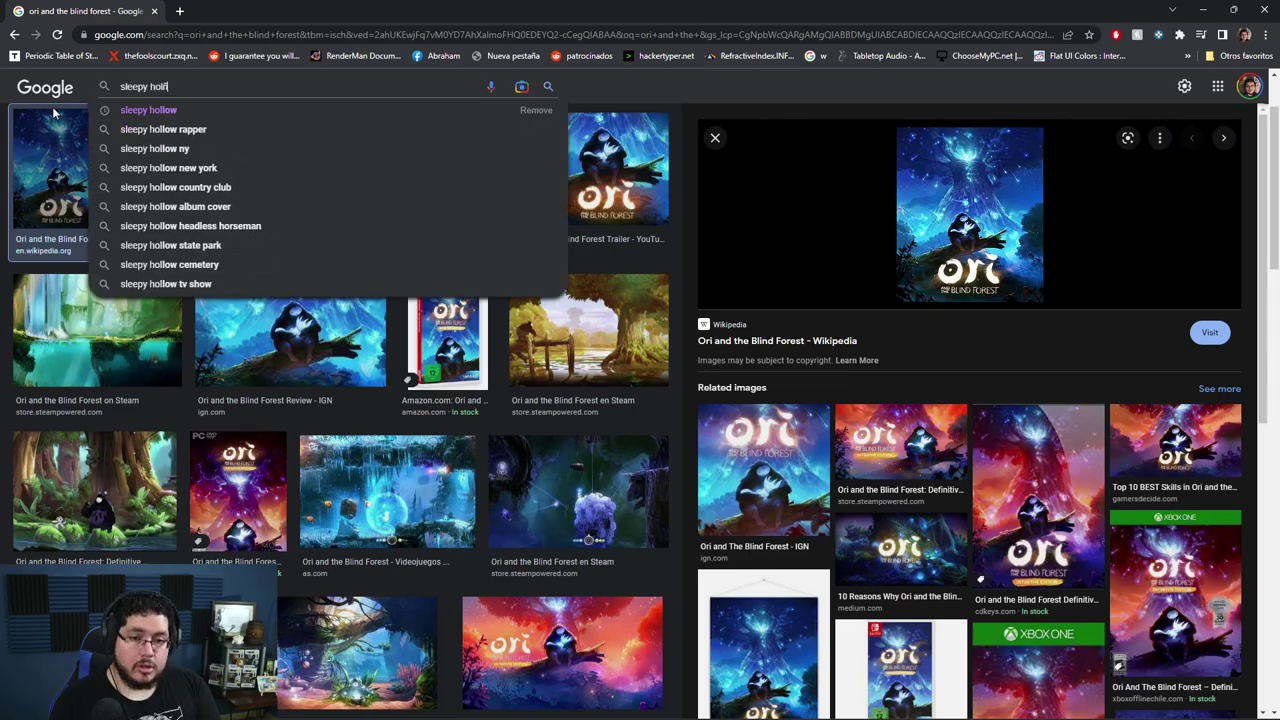
{"action": "type", "text": "ow"}
{"action": "key", "text": "Return"}
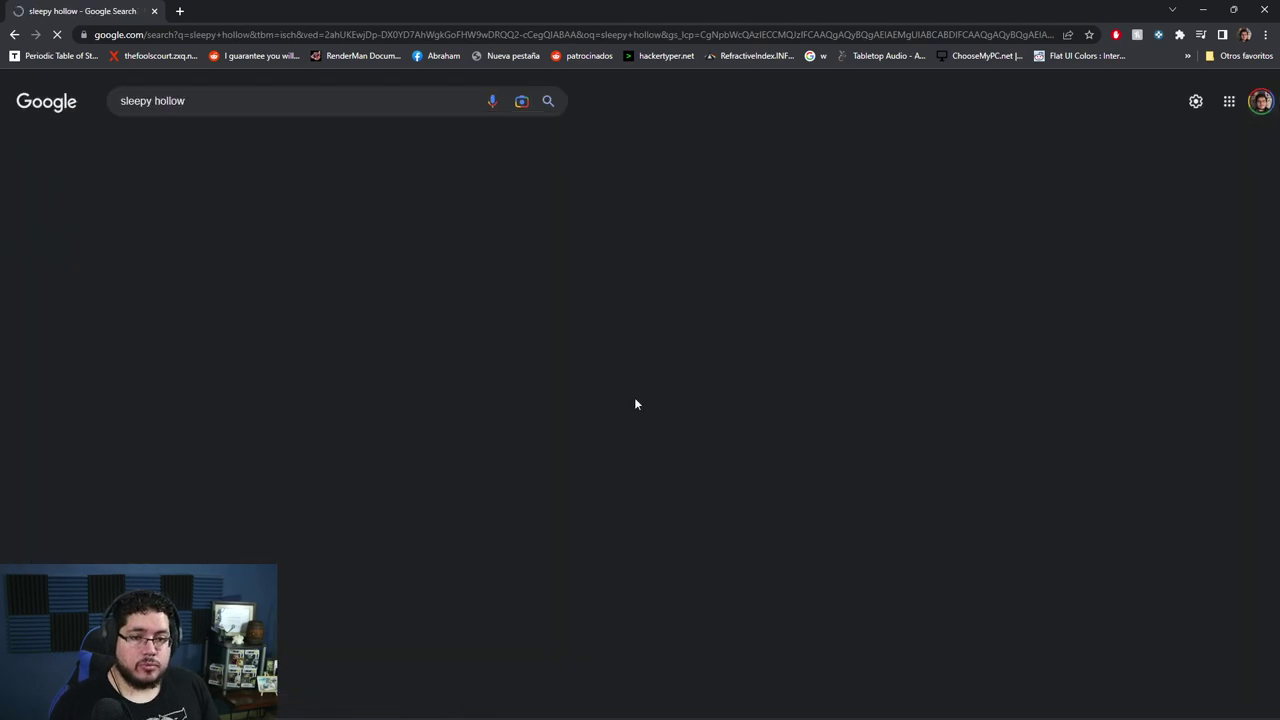
{"action": "left_click", "coordinate": [990, 437]}
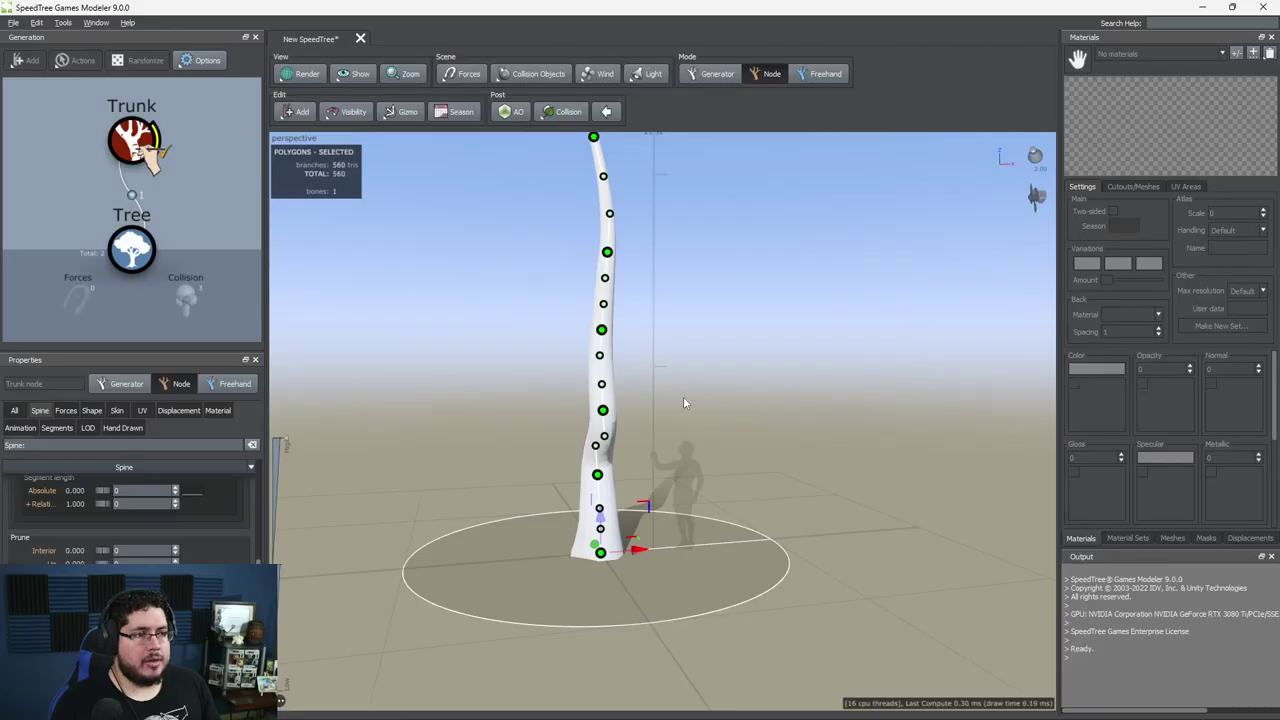
Step: Move the trunk's lower and middle control points to opposite sides to form a strong S-shaped curve
{"action": "left_click_drag", "start_coordinate": [597, 474], "coordinate": [627, 480]}
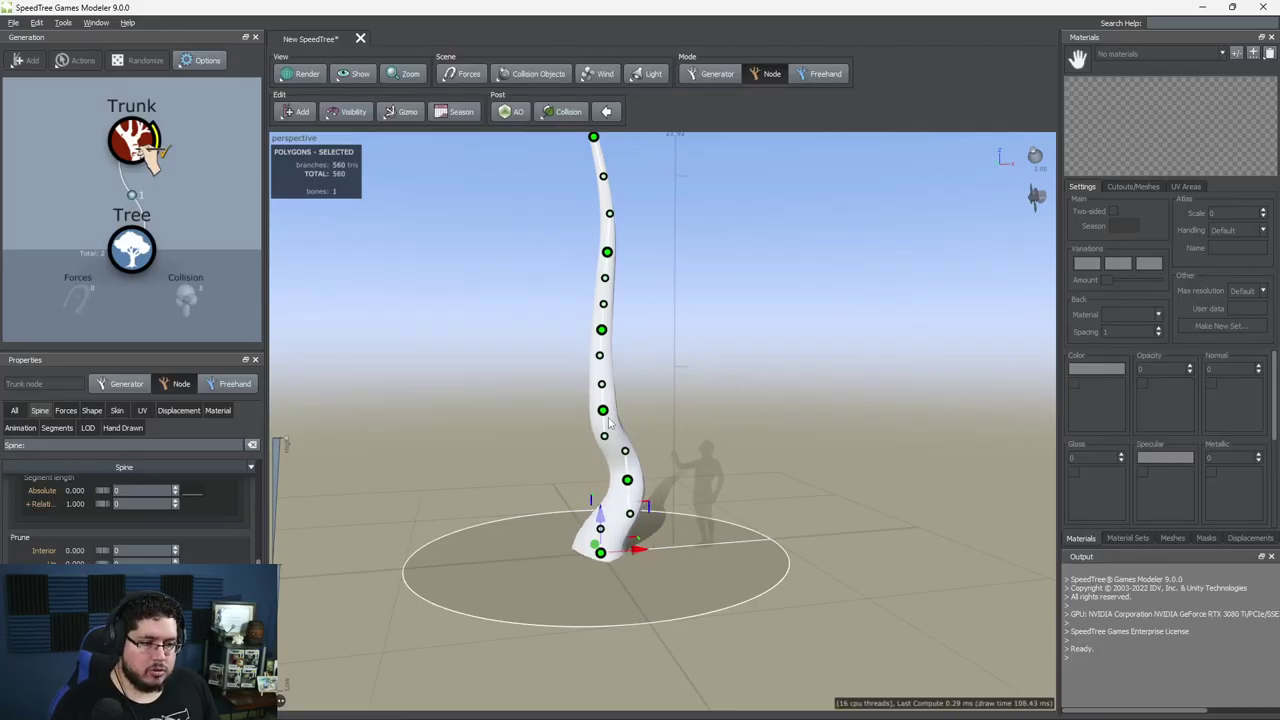
{"action": "left_click_drag", "start_coordinate": [602, 410], "coordinate": [636, 406]}
{"action": "left_click_drag", "start_coordinate": [587, 463], "coordinate": [672, 480]}
{"action": "left_click_drag", "start_coordinate": [580, 492], "coordinate": [560, 512]}
{"action": "middle_click_drag", "start_coordinate": [559, 512], "coordinate": [600, 457]}
{"action": "left_click_drag", "start_coordinate": [621, 503], "coordinate": [650, 546]}
{"action": "left_click_drag", "start_coordinate": [598, 424], "coordinate": [582, 430]}
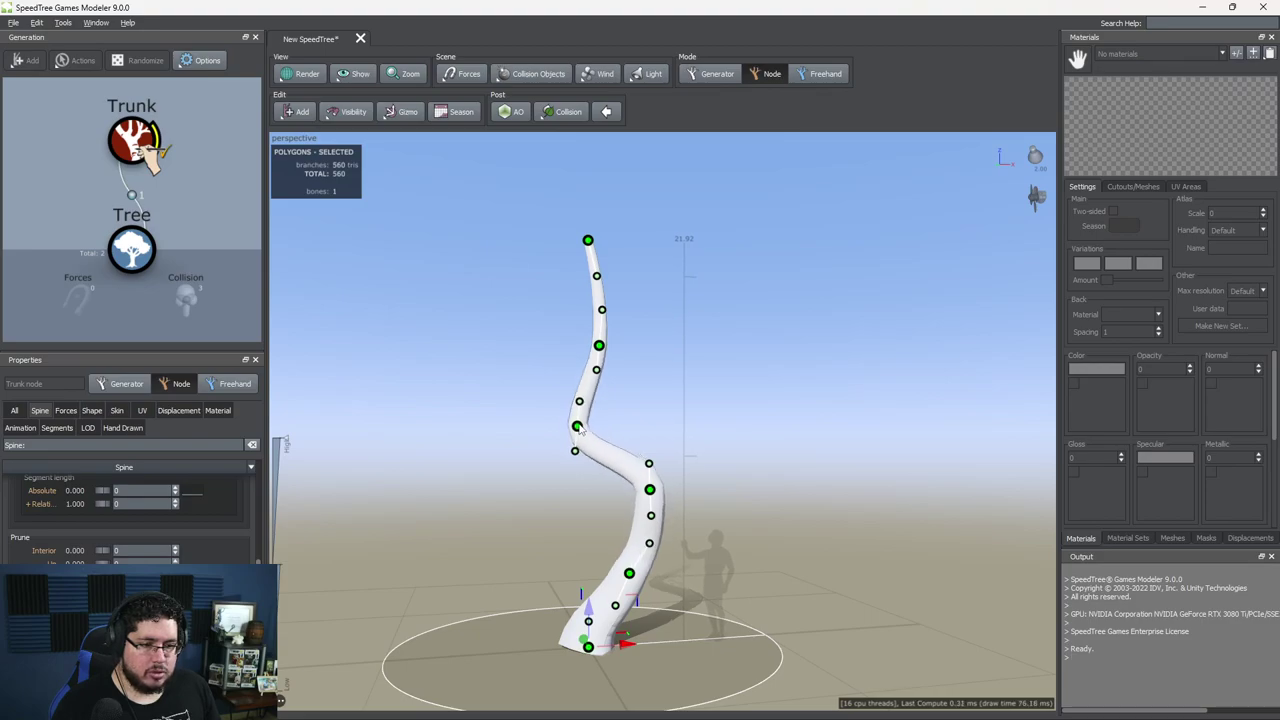
Step: Pull the trunk's upper control point outward and adjust the handle of the bend below it
{"action": "left_click_drag", "start_coordinate": [600, 347], "coordinate": [521, 379]}
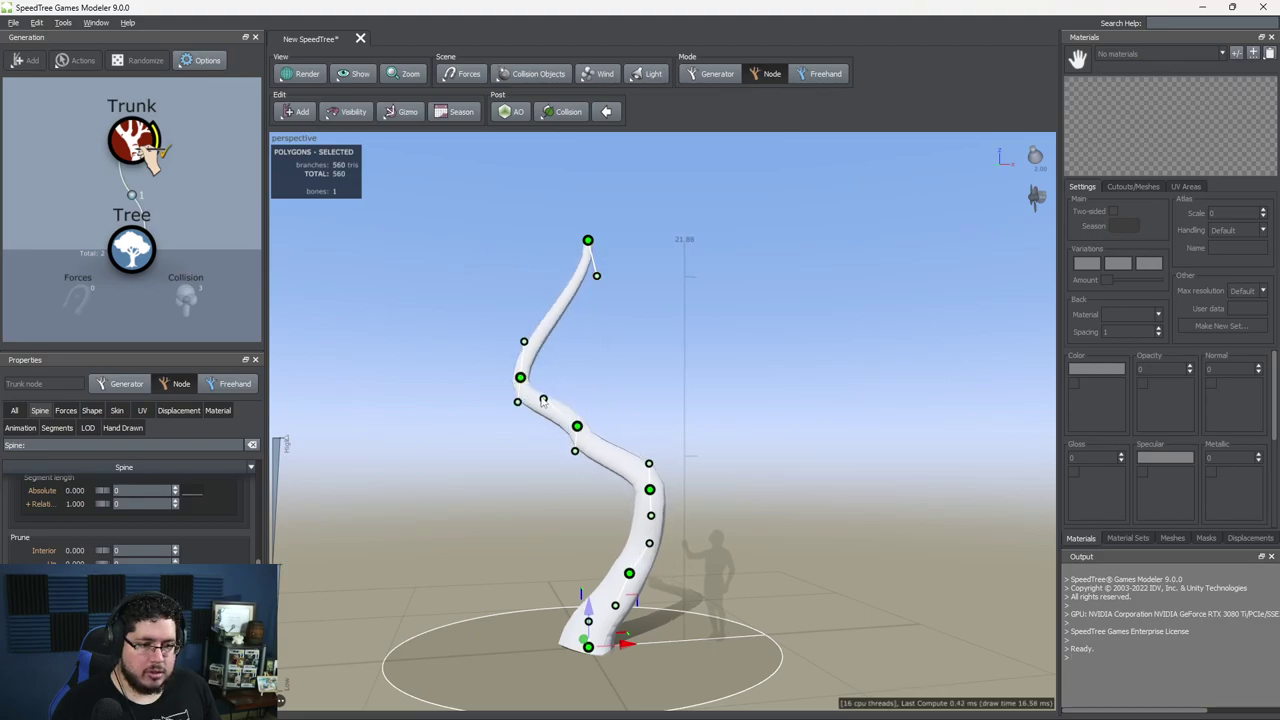
{"action": "left_click_drag", "start_coordinate": [575, 452], "coordinate": [605, 424]}
{"action": "middle_click_drag", "start_coordinate": [596, 437], "coordinate": [607, 580]}
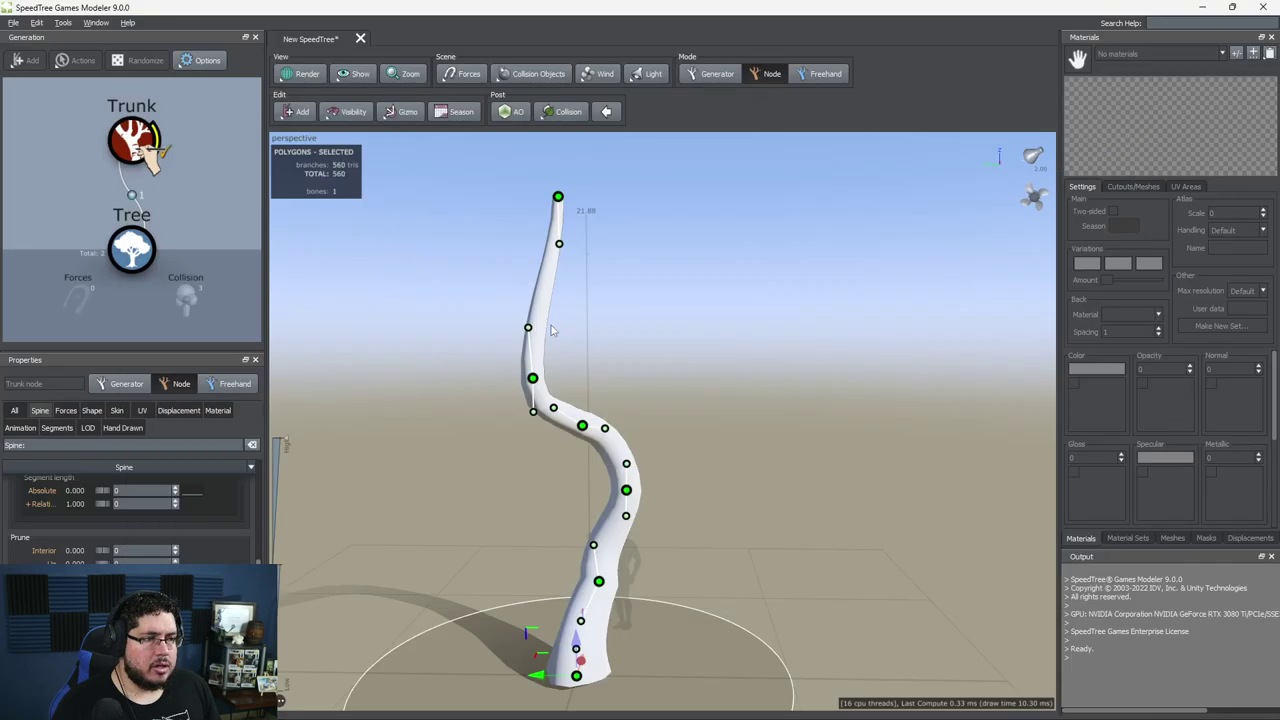
Step: Move the control point at the trunk's tip sideways and down to bend the end over
{"action": "left_click", "coordinate": [558, 213]}
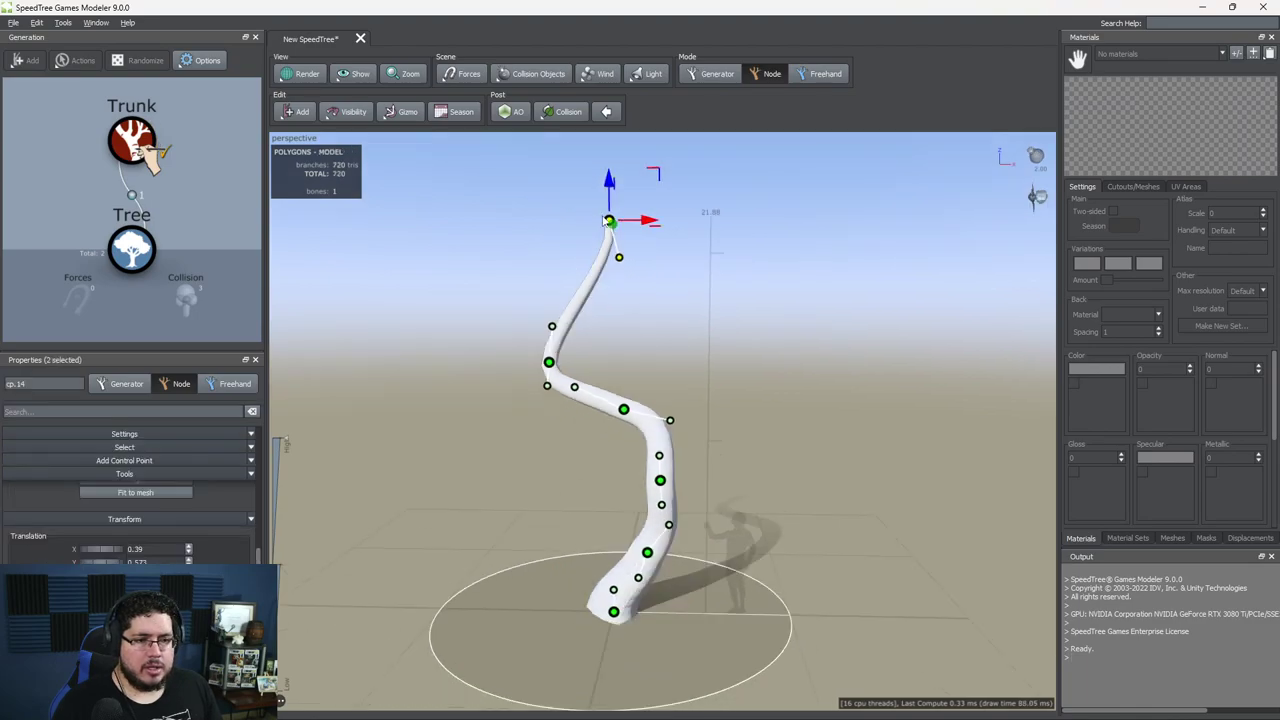
{"action": "left_click_drag", "start_coordinate": [608, 217], "coordinate": [483, 276]}
{"action": "middle_click_drag", "start_coordinate": [488, 285], "coordinate": [563, 190]}
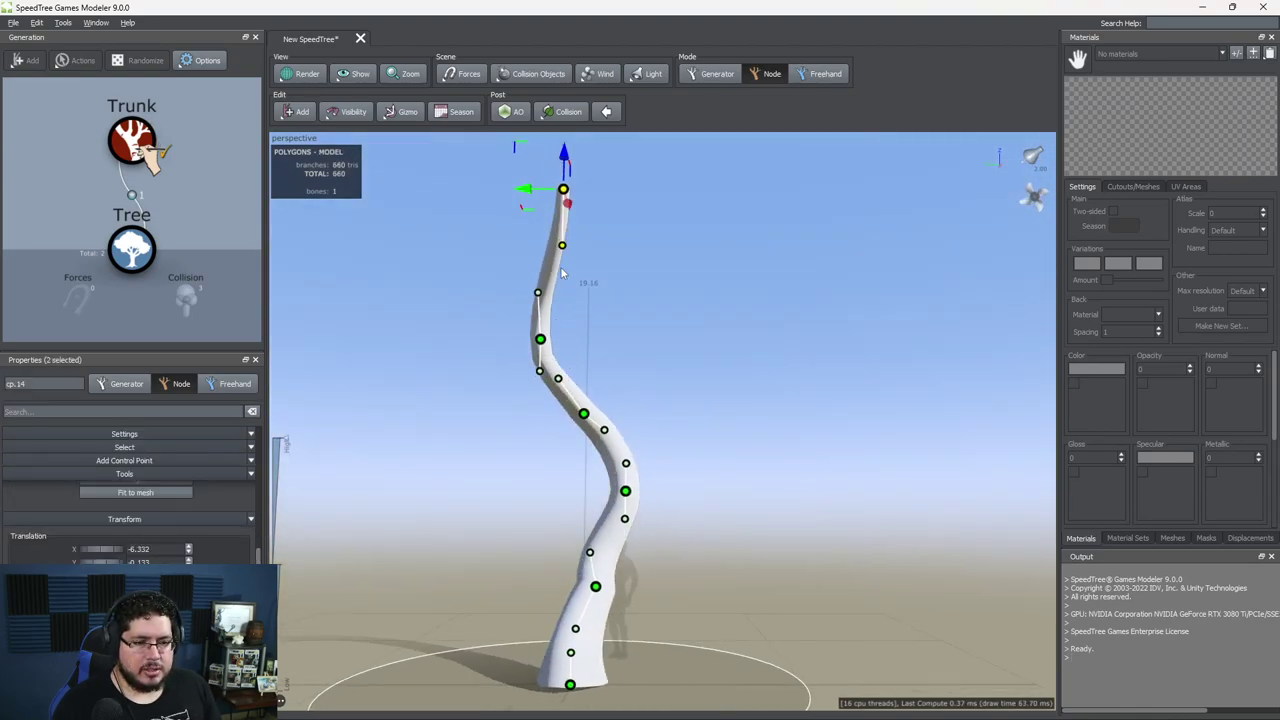
{"action": "left_click_drag", "start_coordinate": [571, 242], "coordinate": [555, 283]}
{"action": "middle_click_drag", "start_coordinate": [555, 283], "coordinate": [531, 333]}
Step: Lengthen the curve handle of the control point below the tip to sharpen the upper bend
{"action": "left_click_drag", "start_coordinate": [499, 399], "coordinate": [490, 442]}
{"action": "middle_click_drag", "start_coordinate": [492, 448], "coordinate": [511, 499]}
{"action": "scroll", "coordinate": [524, 466], "scroll_direction": "up", "scroll_amount": 3}
{"action": "scroll", "coordinate": [520, 476], "scroll_direction": "down", "scroll_amount": 3}
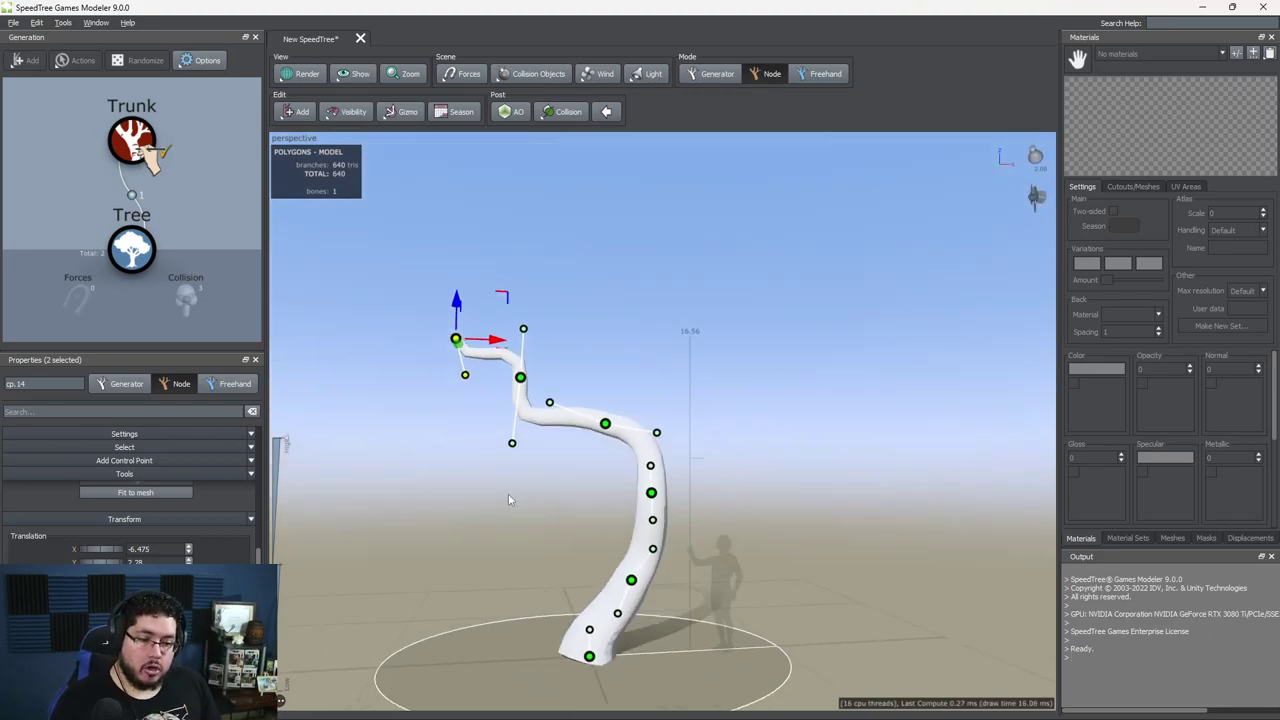
Step: Refine the trunk's upper curve points while checking the overall silhouette from several sides
{"action": "scroll", "coordinate": [510, 498], "scroll_direction": "up", "scroll_amount": 5}
{"action": "left_click_drag", "start_coordinate": [603, 386], "coordinate": [589, 362]}
{"action": "middle_click_drag", "start_coordinate": [683, 458], "coordinate": [666, 490]}
{"action": "scroll", "coordinate": [602, 441], "scroll_direction": "down", "scroll_amount": 5}
{"action": "scroll", "coordinate": [650, 508], "scroll_direction": "up", "scroll_amount": 3}
{"action": "scroll", "coordinate": [627, 445], "scroll_direction": "down", "scroll_amount": 4}
{"action": "mouse_move", "coordinate": [667, 478]}
{"action": "left_mouse_down"}
{"action": "mouse_move", "coordinate": [638, 458]}
{"action": "mouse_move", "coordinate": [656, 457]}
{"action": "left_mouse_up"}
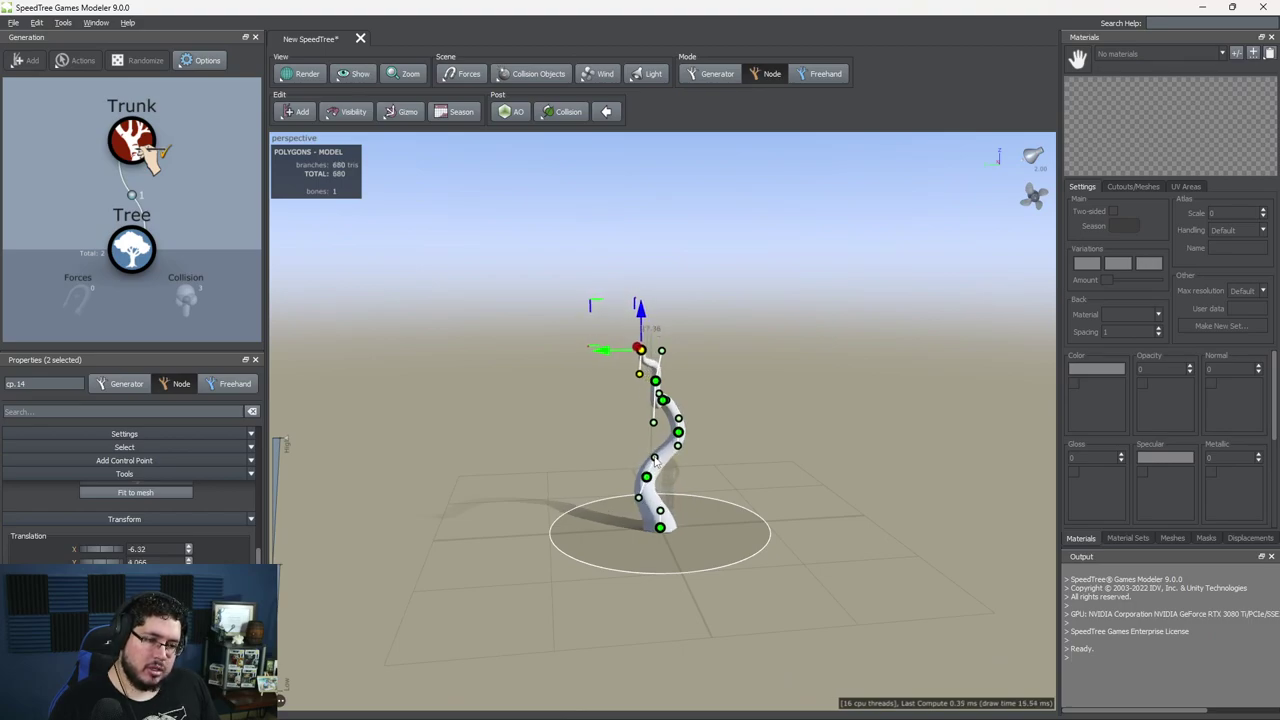
Step: Reselect the trunk and reposition the control point at its tip
{"action": "left_click", "coordinate": [787, 491]}
{"action": "middle_click_drag", "start_coordinate": [787, 494], "coordinate": [731, 526]}
{"action": "scroll", "coordinate": [731, 526], "scroll_direction": "up", "scroll_amount": 6}
{"action": "left_click", "coordinate": [680, 526]}
{"action": "scroll", "coordinate": [700, 508], "scroll_direction": "down", "scroll_amount": 6}
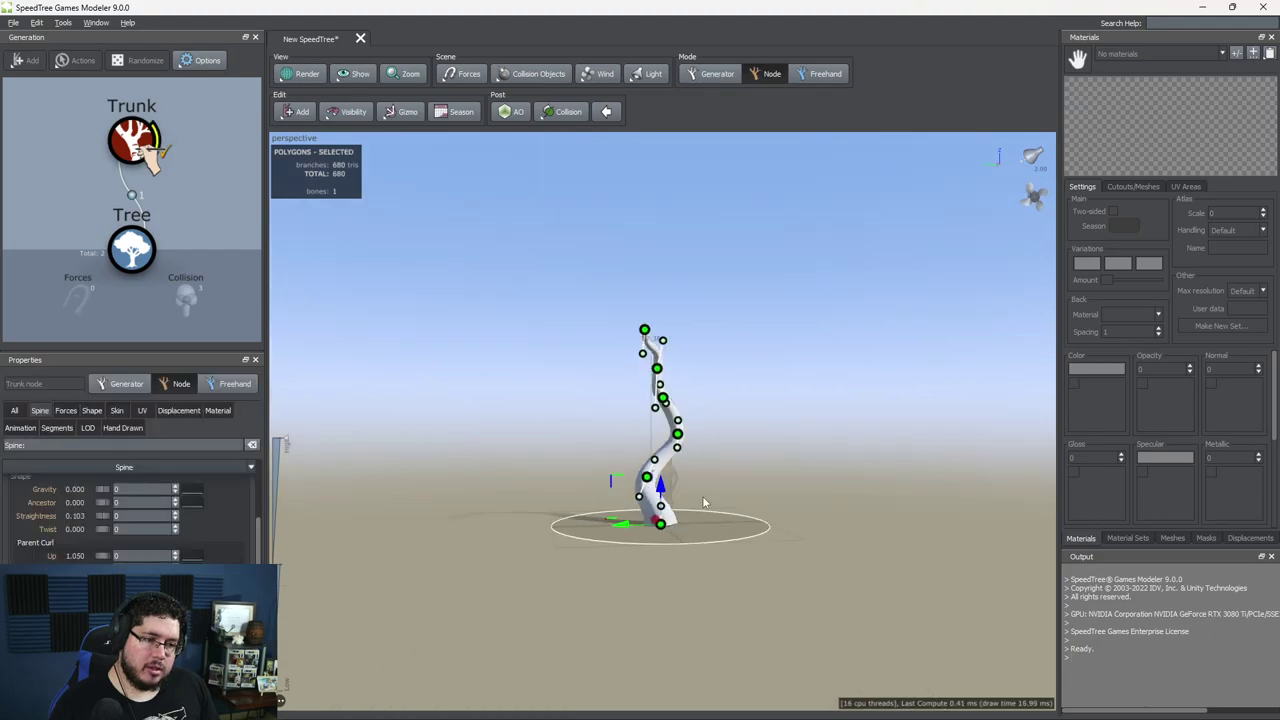
{"action": "left_click", "coordinate": [647, 331]}
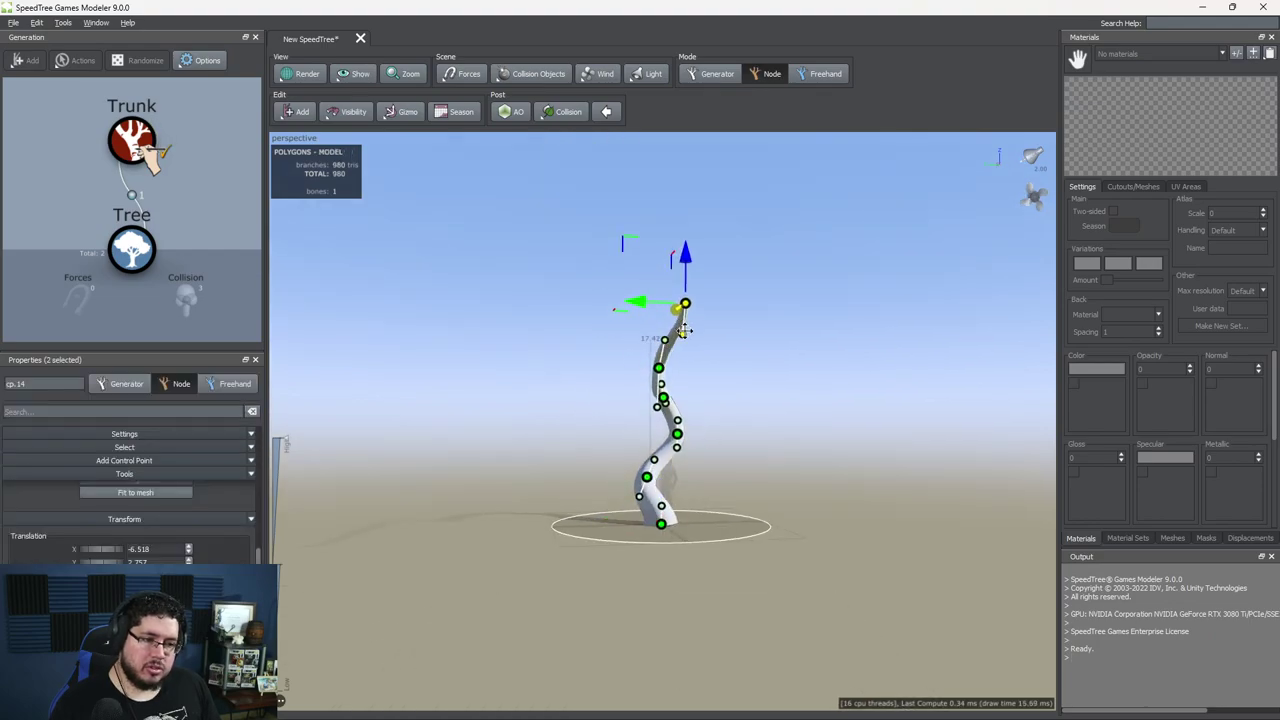
{"action": "left_click", "coordinate": [666, 327]}
{"action": "left_click", "coordinate": [650, 336]}
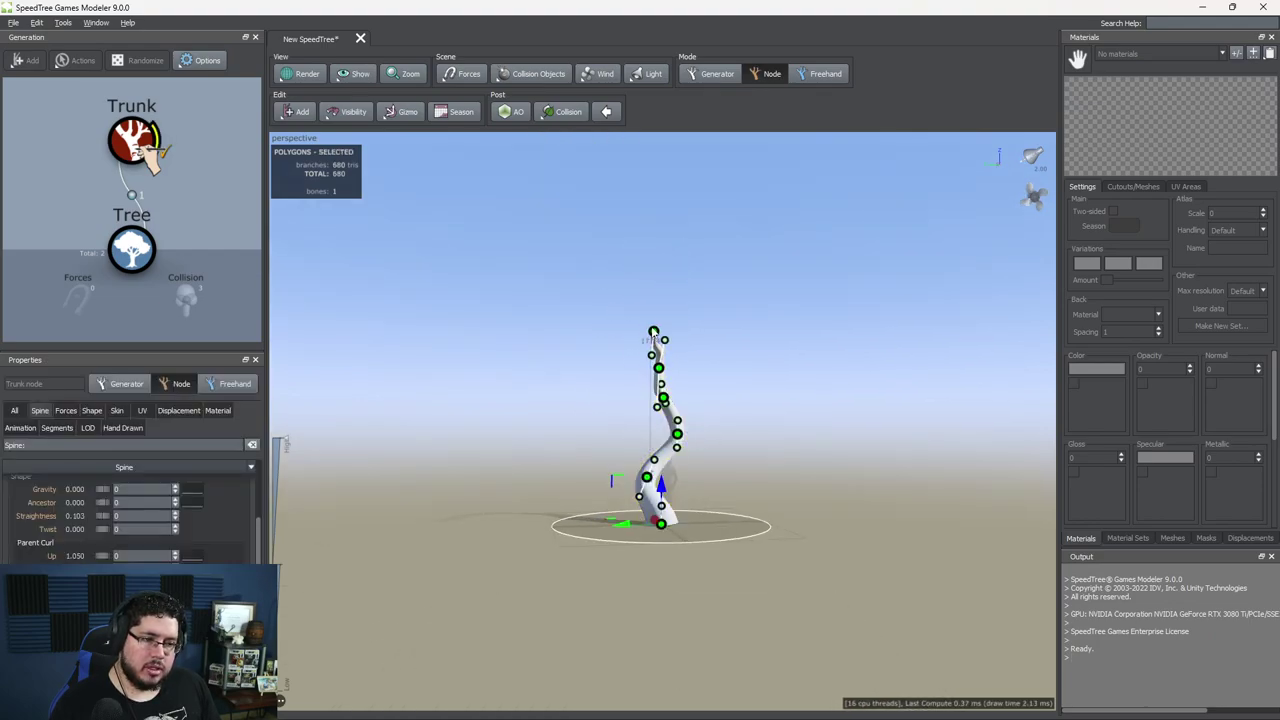
{"action": "left_click_drag", "start_coordinate": [681, 337], "coordinate": [695, 346]}
Step: Spread the trunk's control points in depth, including the one at the tip, so it twists when seen from above
{"action": "middle_click_drag", "start_coordinate": [709, 396], "coordinate": [874, 438]}
{"action": "left_click_drag", "start_coordinate": [874, 436], "coordinate": [1047, 433]}
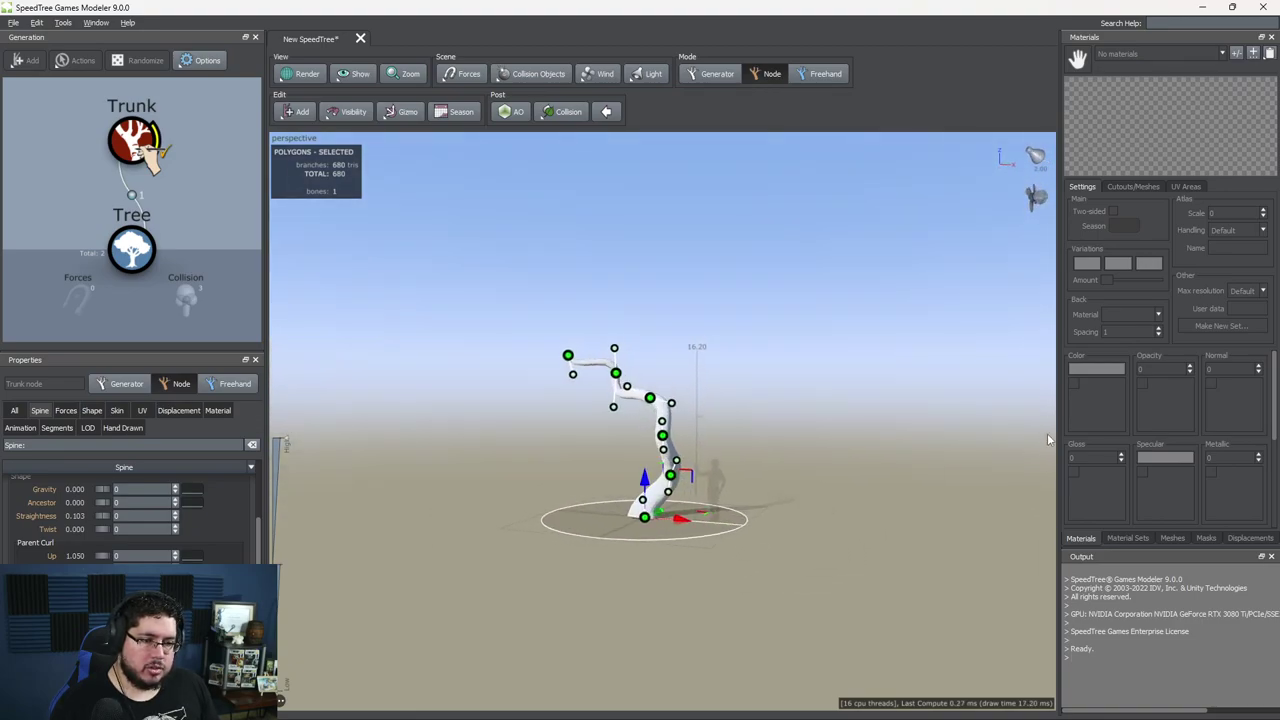
{"action": "left_click_drag", "start_coordinate": [751, 496], "coordinate": [816, 560]}
{"action": "scroll", "coordinate": [846, 612], "scroll_direction": "up", "scroll_amount": 5}
{"action": "scroll", "coordinate": [816, 561], "scroll_direction": "down", "scroll_amount": 5}
{"action": "middle_click_drag", "start_coordinate": [801, 553], "coordinate": [798, 532]}
{"action": "left_click_drag", "start_coordinate": [638, 512], "coordinate": [739, 477]}
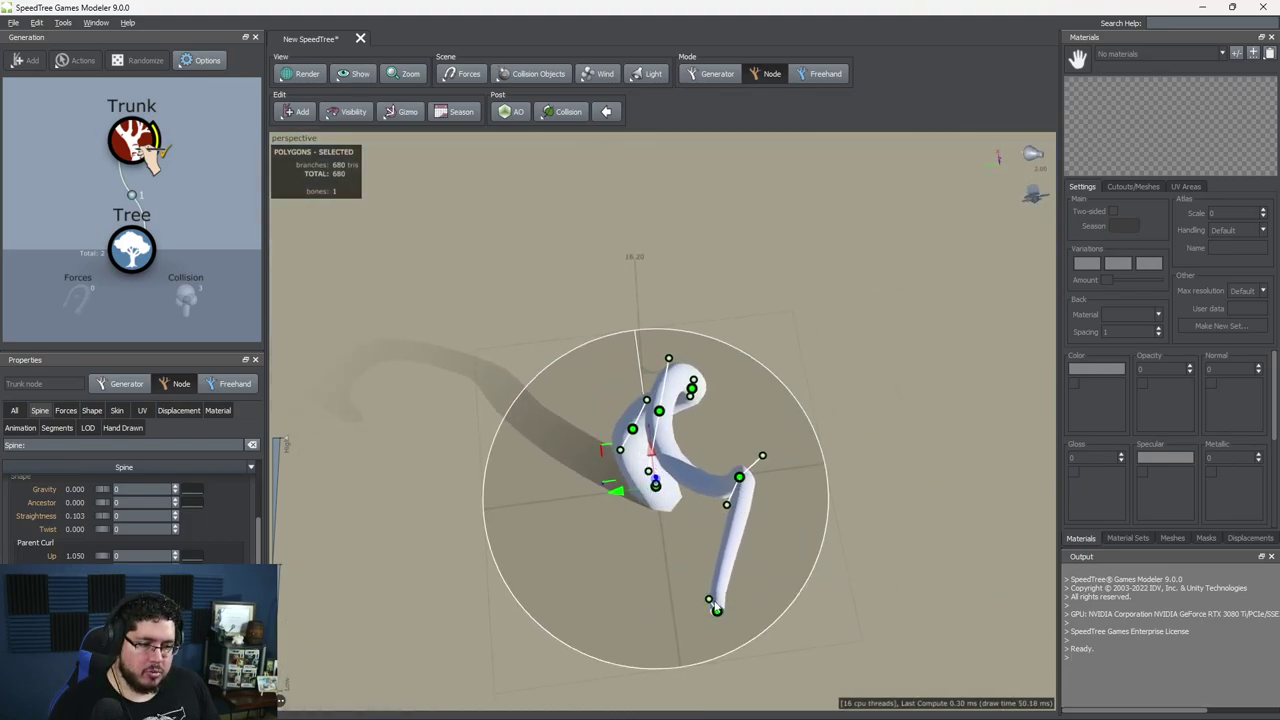
{"action": "left_click_drag", "start_coordinate": [717, 611], "coordinate": [516, 513]}
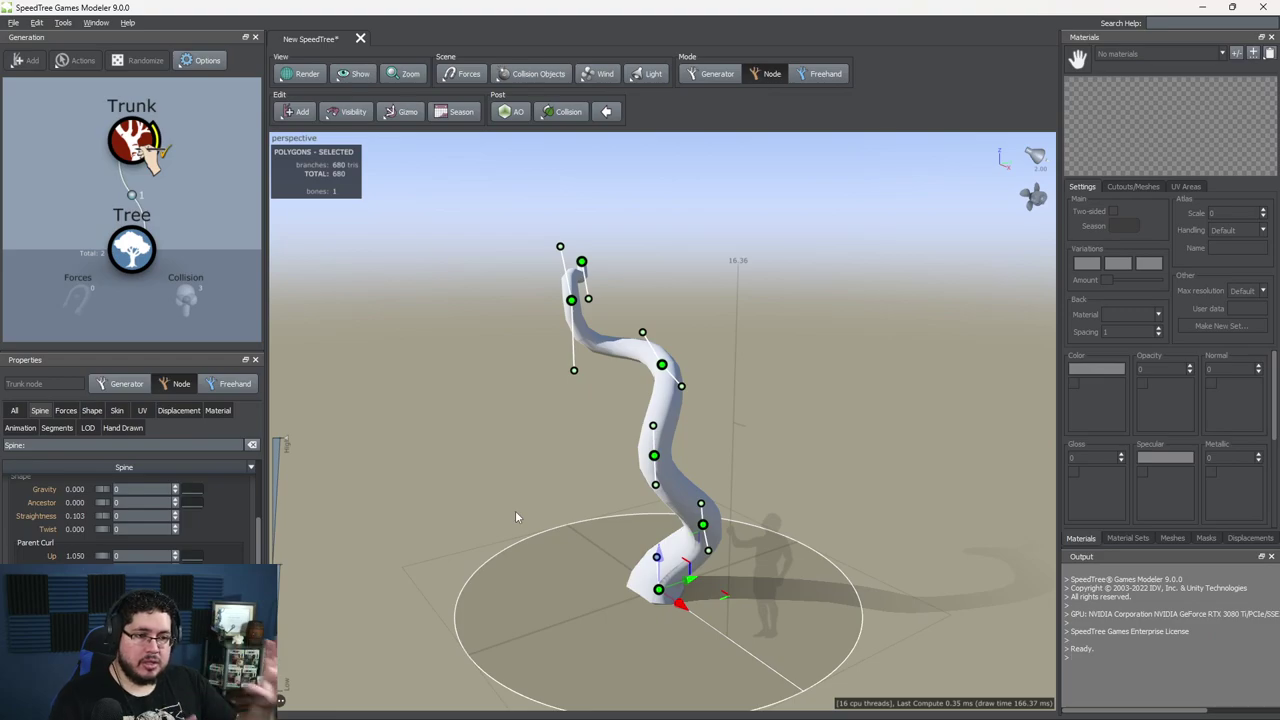
Step: Return to generator editing and add a Big branches generator to the trunk
{"action": "left_click_drag", "start_coordinate": [516, 517], "coordinate": [629, 467]}
{"action": "right_click", "coordinate": [140, 140]}
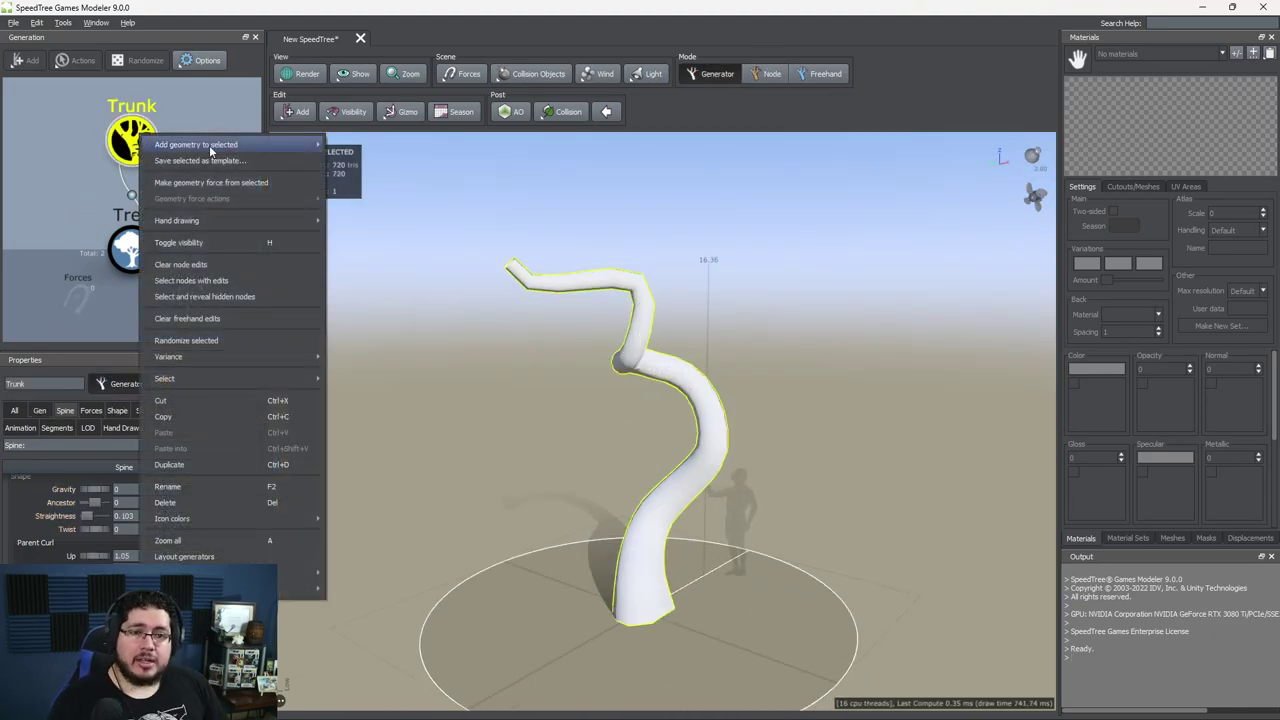
{"action": "mouse_move", "coordinate": [190, 146]}
{"action": "mouse_move", "coordinate": [382, 293]}
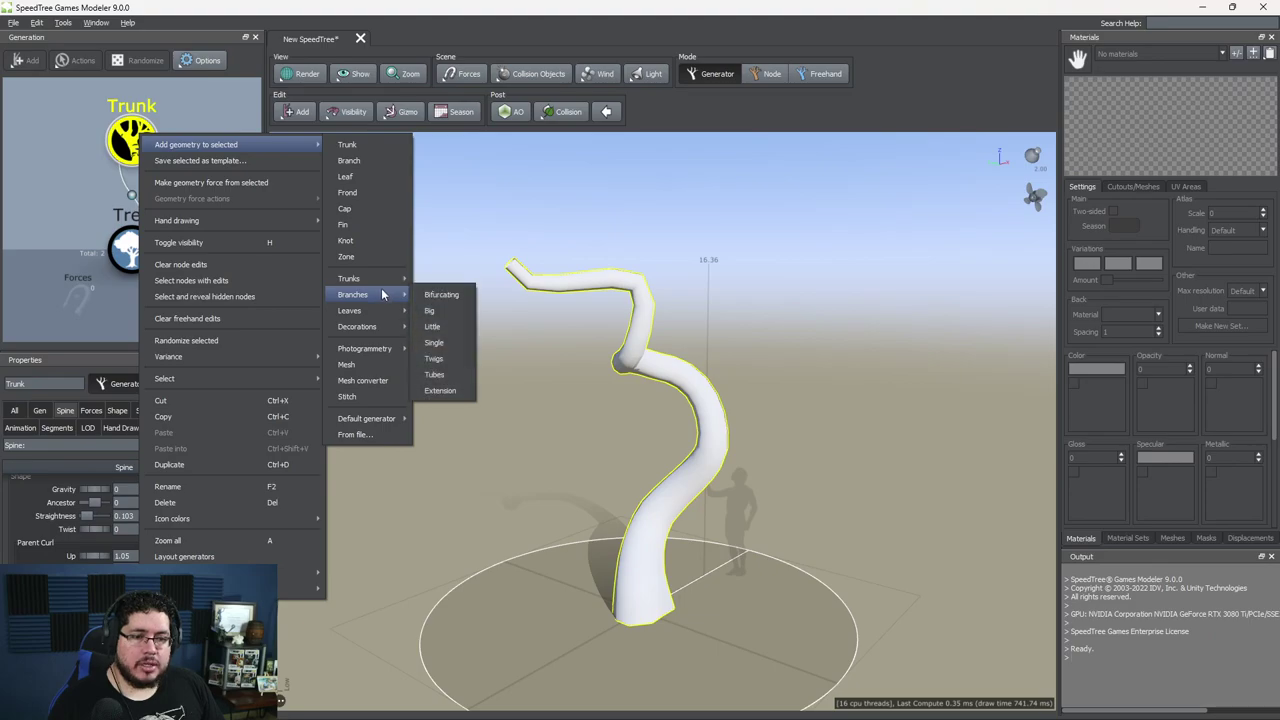
{"action": "left_click", "coordinate": [444, 314]}
Step: Inspect the whole branched tree and select the Big branch generator to show its properties
{"action": "left_click_drag", "start_coordinate": [656, 384], "coordinate": [820, 440]}
{"action": "left_click", "coordinate": [819, 435]}
{"action": "scroll", "coordinate": [891, 515], "scroll_direction": "down", "scroll_amount": 5}
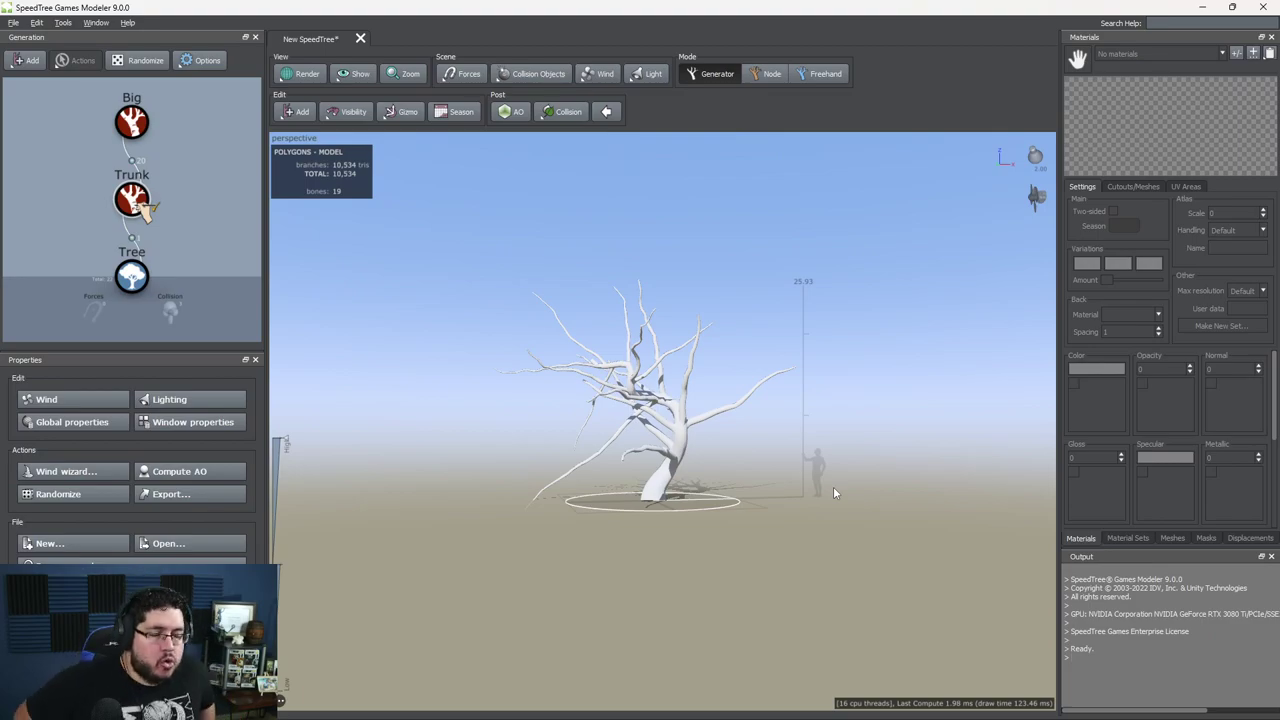
{"action": "scroll", "coordinate": [833, 488], "scroll_direction": "up", "scroll_amount": 1}
{"action": "left_click", "coordinate": [133, 122]}
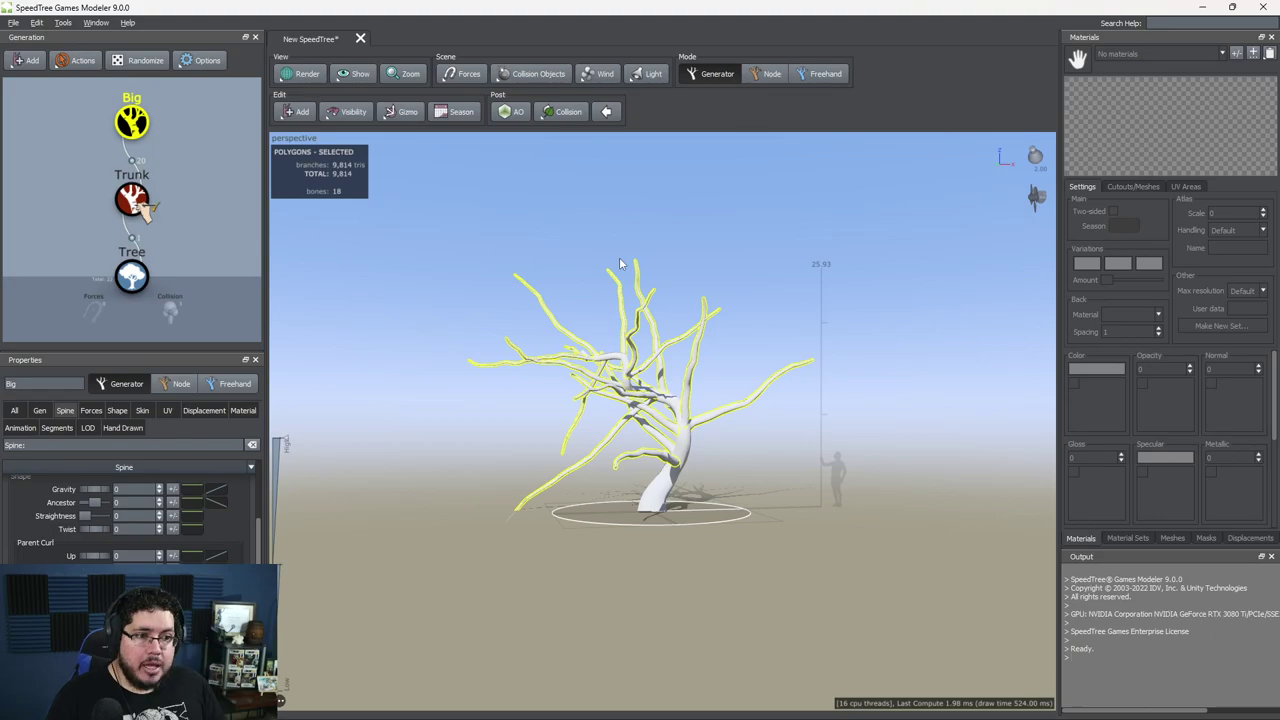
Step: Thin out the Big branches by setting their generation frequency to 1.63 and count to 3
{"action": "left_click_drag", "start_coordinate": [636, 435], "coordinate": [660, 474]}
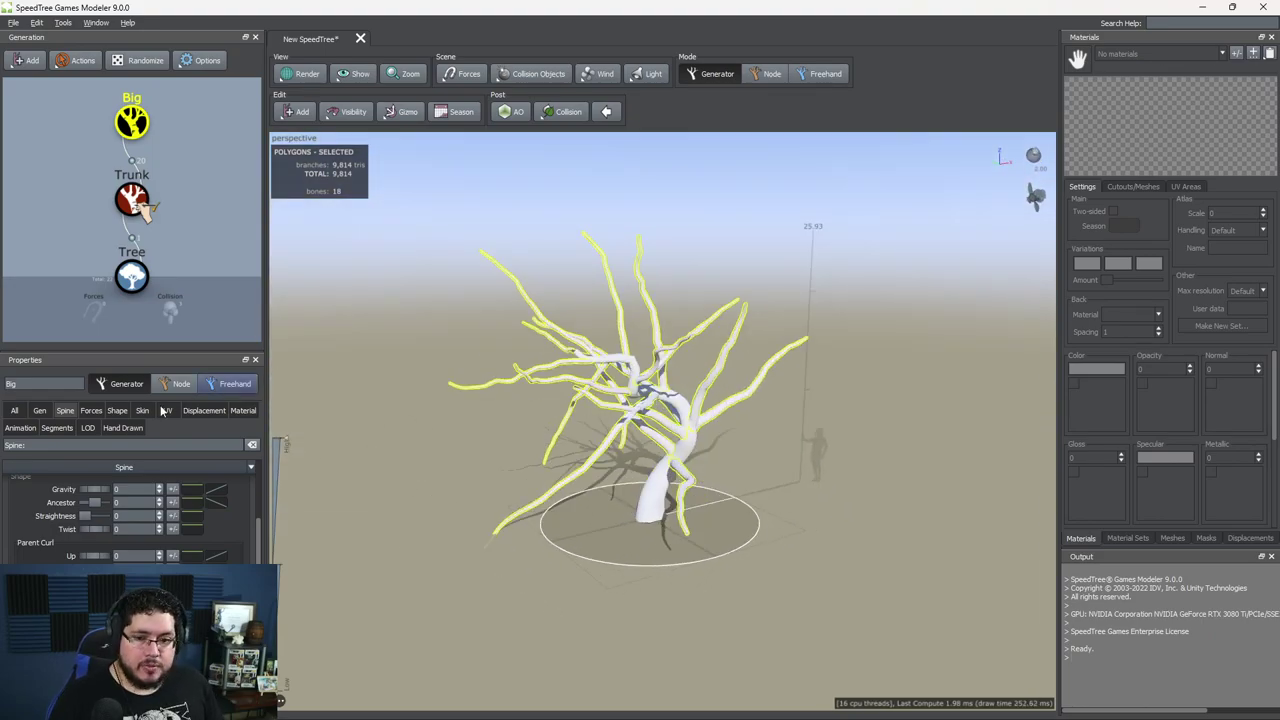
{"action": "left_click", "coordinate": [39, 415]}
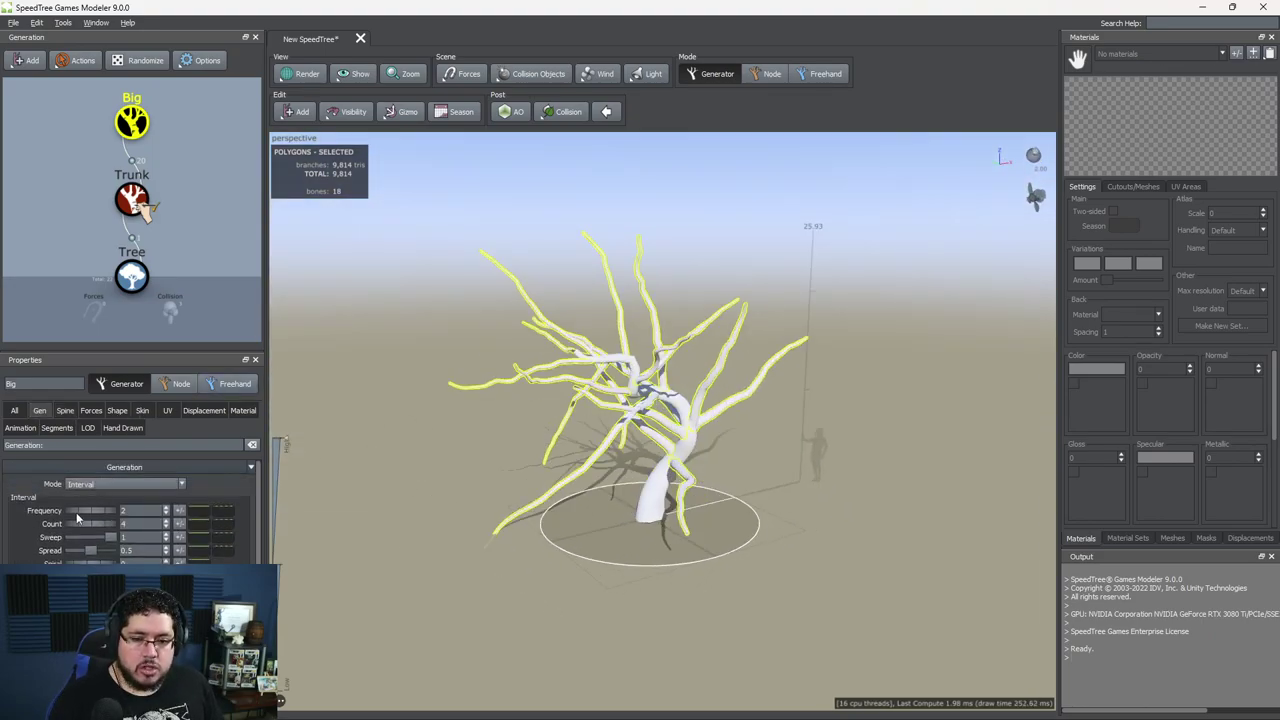
{"action": "mouse_move", "coordinate": [99, 510]}
{"action": "left_mouse_down"}
{"action": "mouse_move", "coordinate": [0, 517]}
{"action": "mouse_move", "coordinate": [120, 520]}
{"action": "mouse_move", "coordinate": [74, 512]}
{"action": "mouse_move", "coordinate": [52, 527]}
{"action": "mouse_move", "coordinate": [87, 528]}
{"action": "left_mouse_up"}
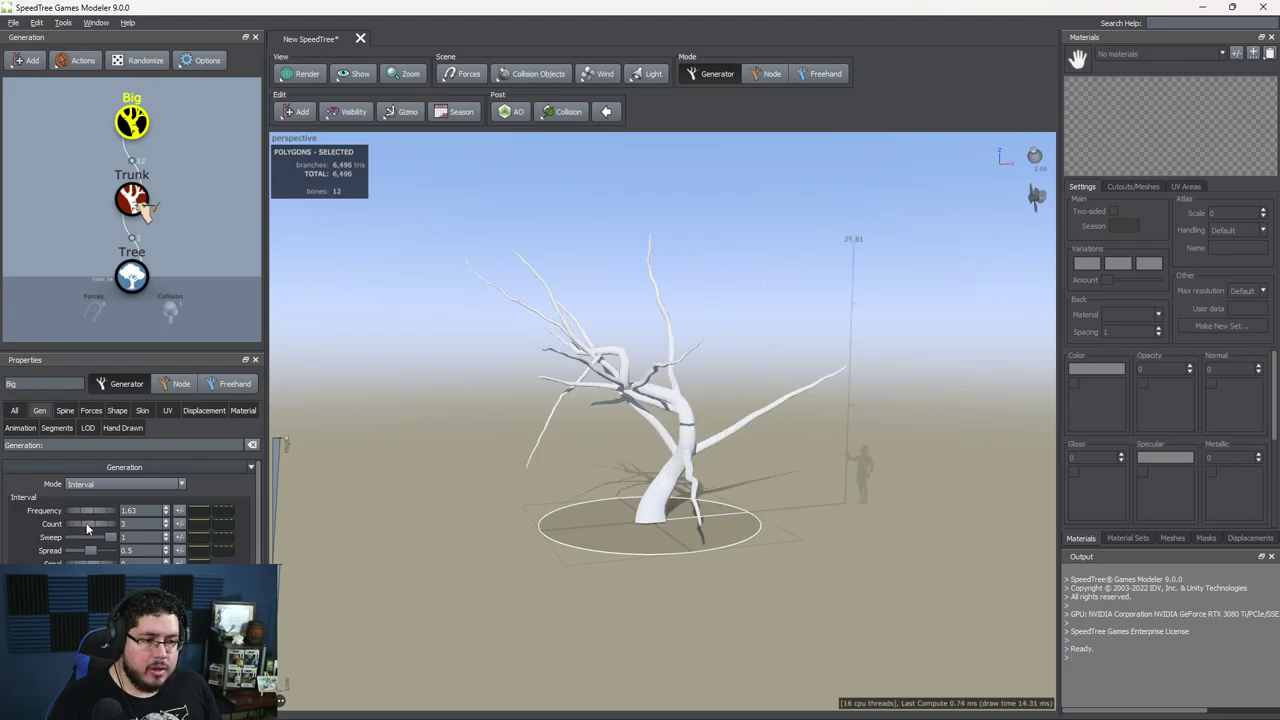
{"action": "mouse_move", "coordinate": [650, 460]}
{"action": "left_mouse_down"}
{"action": "mouse_move", "coordinate": [786, 455]}
{"action": "mouse_move", "coordinate": [664, 463]}
{"action": "left_mouse_up"}
{"action": "scroll", "coordinate": [576, 436], "scroll_direction": "up", "scroll_amount": 3}
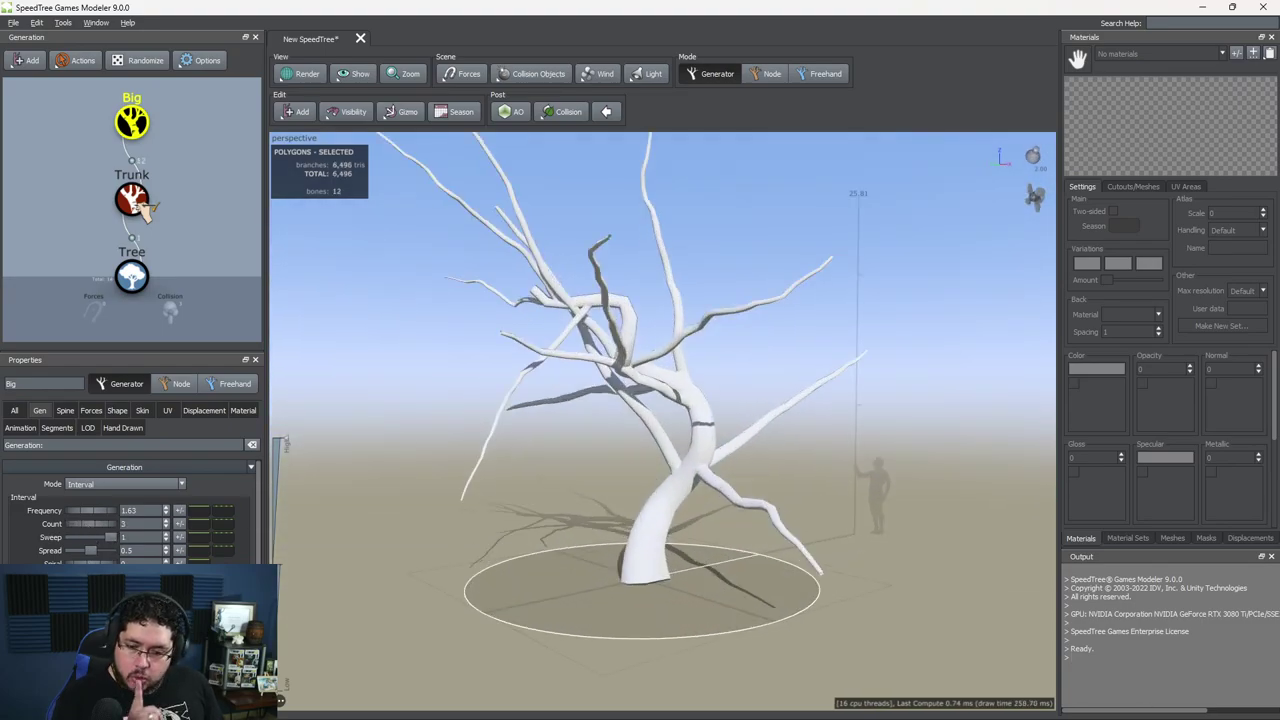
Step: Start the Big branches lower on the trunk by setting their first boundary to 0.165
{"action": "scroll", "coordinate": [130, 520], "scroll_direction": "down", "scroll_amount": 3}
{"action": "scroll", "coordinate": [64, 534], "scroll_direction": "up", "scroll_amount": 1}
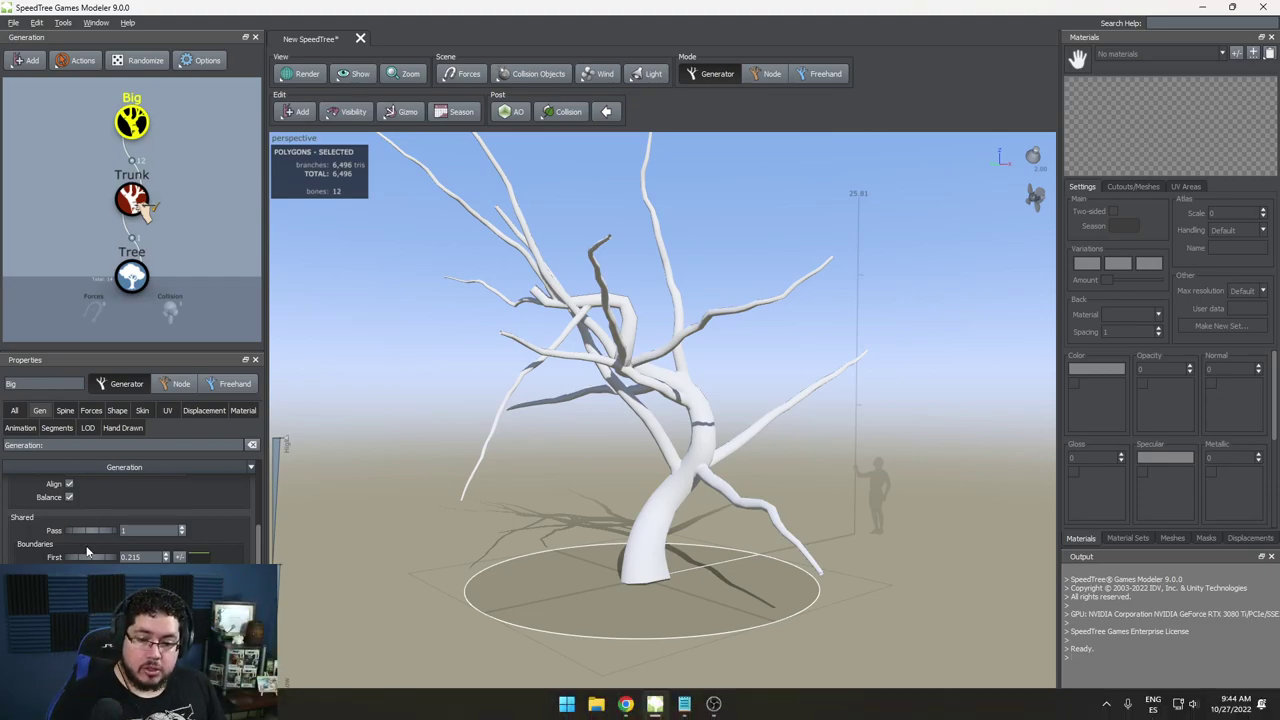
{"action": "mouse_move", "coordinate": [83, 562]}
{"action": "left_mouse_down"}
{"action": "mouse_move", "coordinate": [128, 559]}
{"action": "mouse_move", "coordinate": [68, 548]}
{"action": "mouse_move", "coordinate": [74, 571]}
{"action": "mouse_move", "coordinate": [101, 571]}
{"action": "left_mouse_up"}
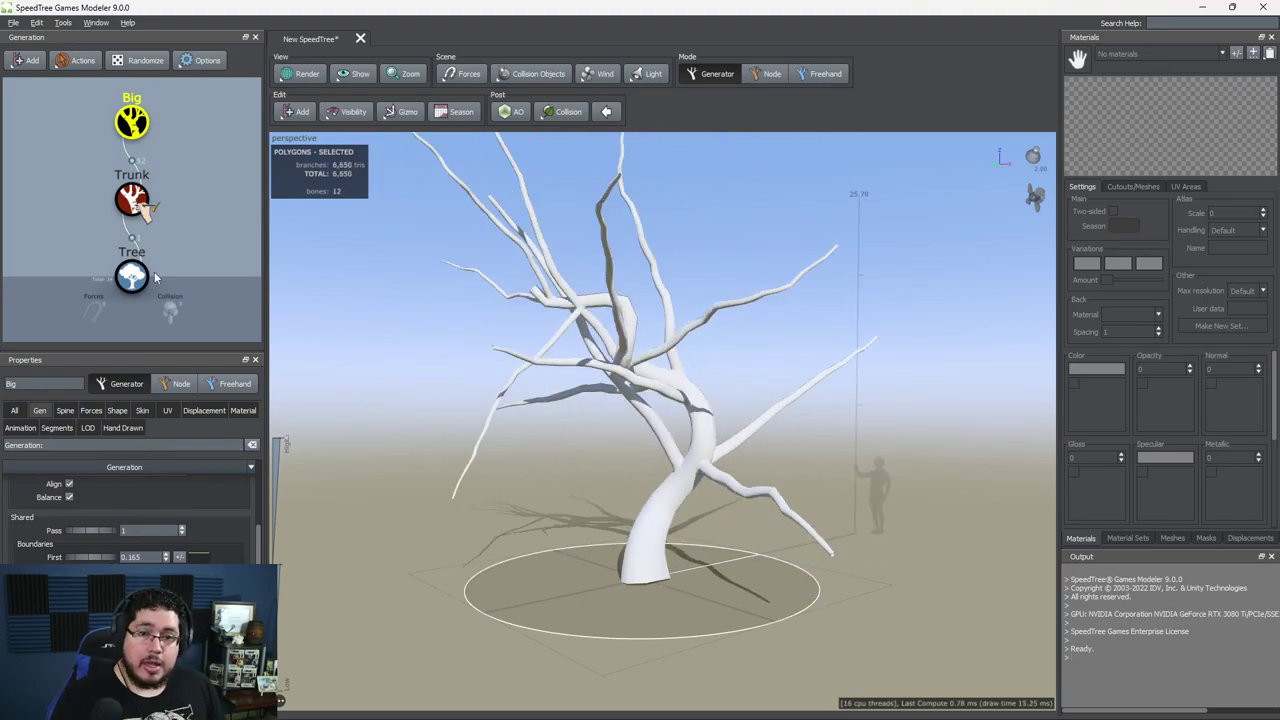
Step: Try converting the Big branches to hand drawn and selecting one branch, and undo the conversion
{"action": "right_click", "coordinate": [131, 128]}
{"action": "mouse_move", "coordinate": [195, 210]}
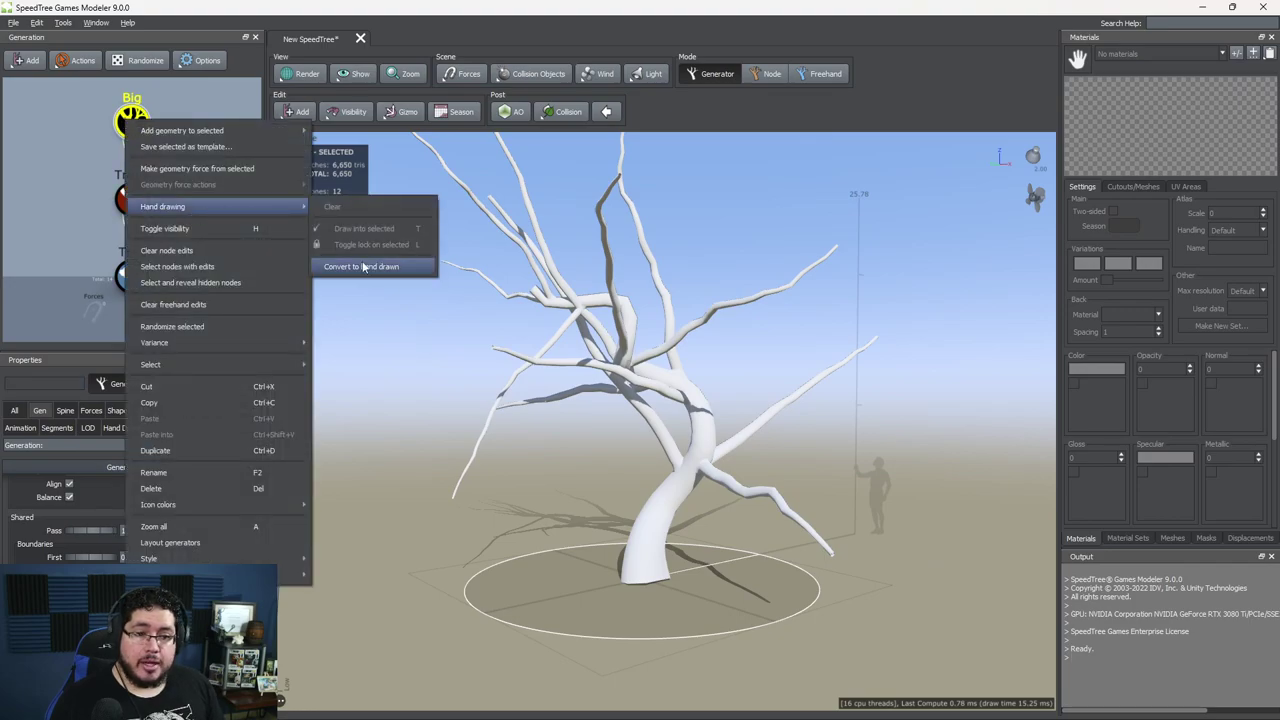
{"action": "left_click", "coordinate": [420, 264]}
{"action": "left_click", "coordinate": [541, 232]}
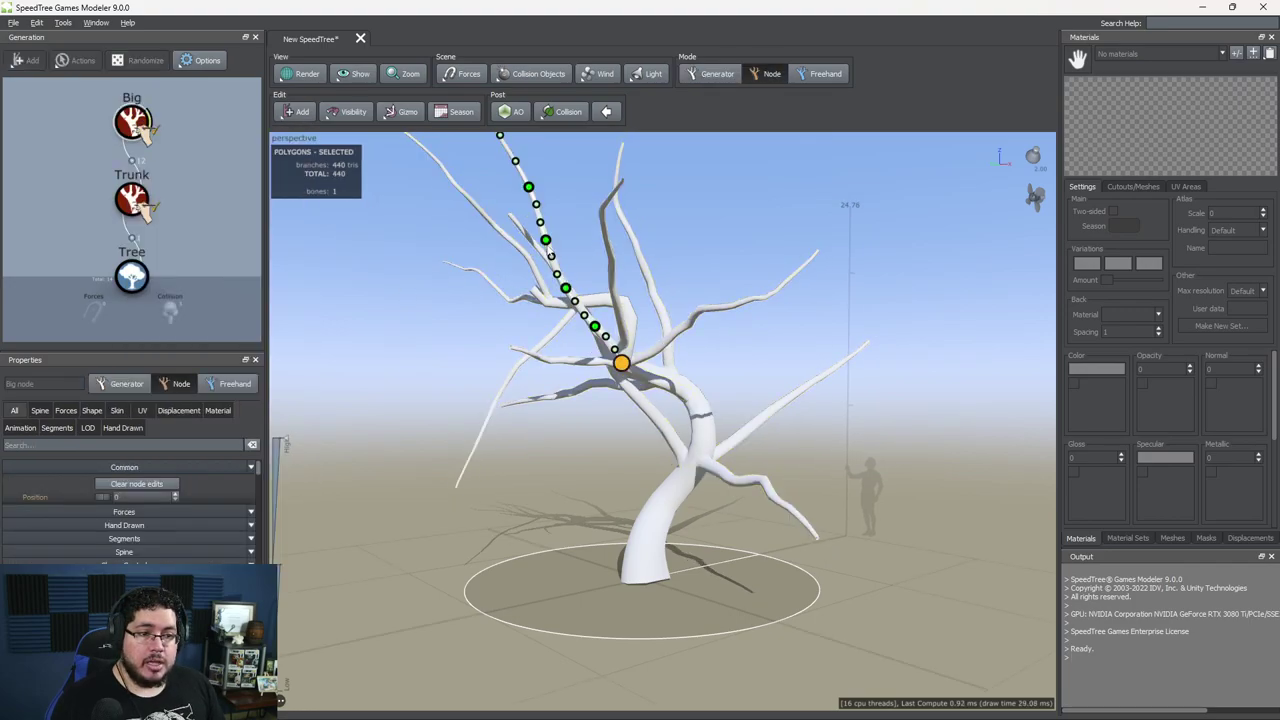
{"action": "key", "text": "ctrl+z"}
{"action": "key", "text": "ctrl+z"}
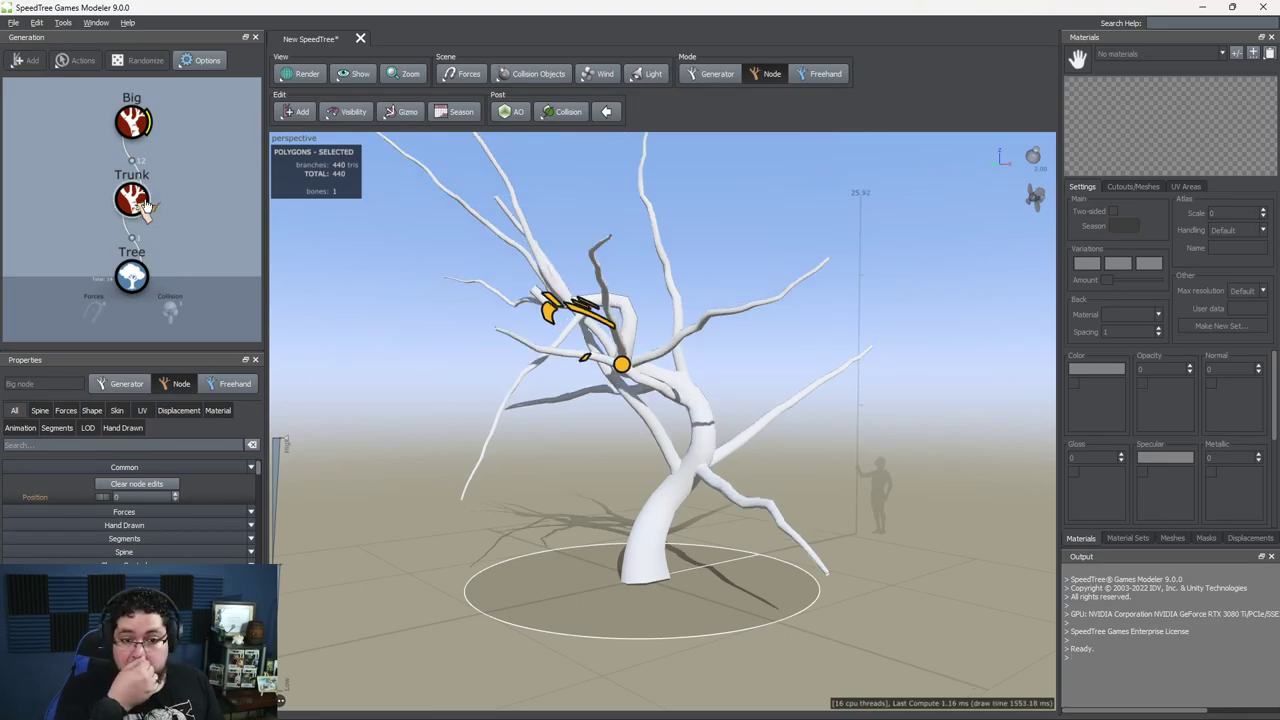
Step: Return to generator editing and shorten the Big branches to an absolute length of 0 and 0.18 of the parent
{"action": "left_click", "coordinate": [145, 205]}
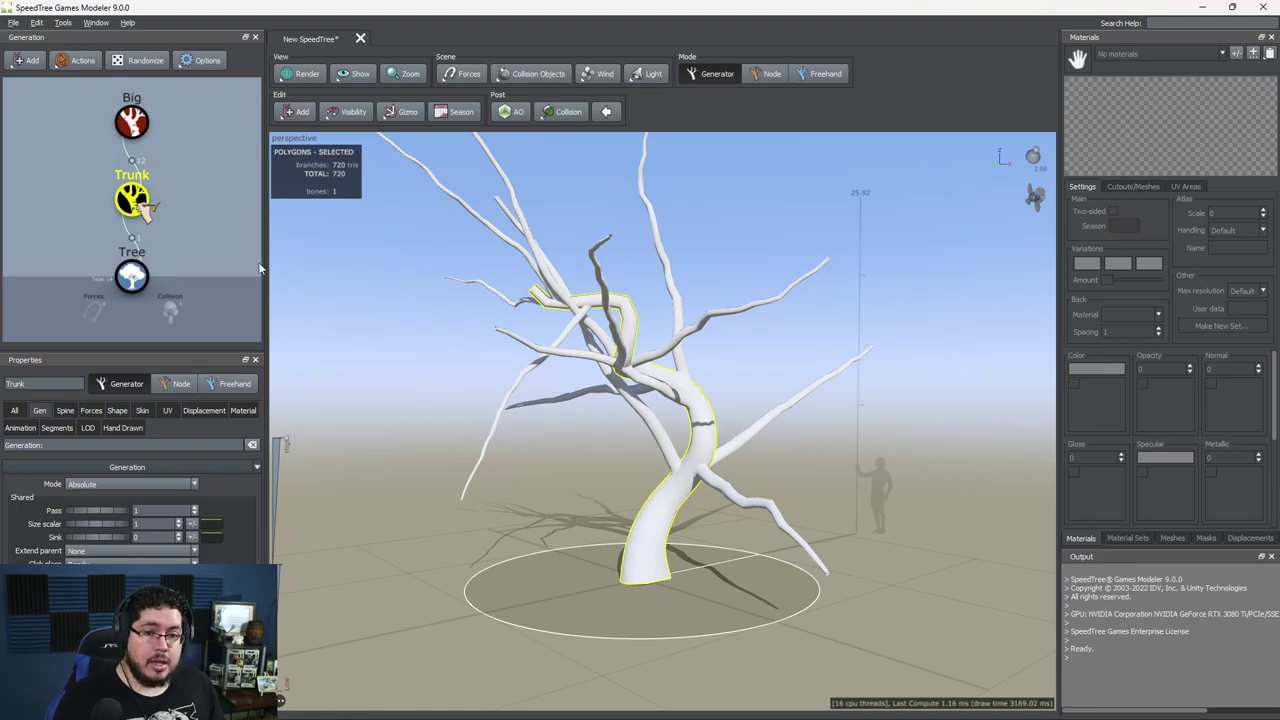
{"action": "left_click_drag", "start_coordinate": [292, 259], "coordinate": [246, 243]}
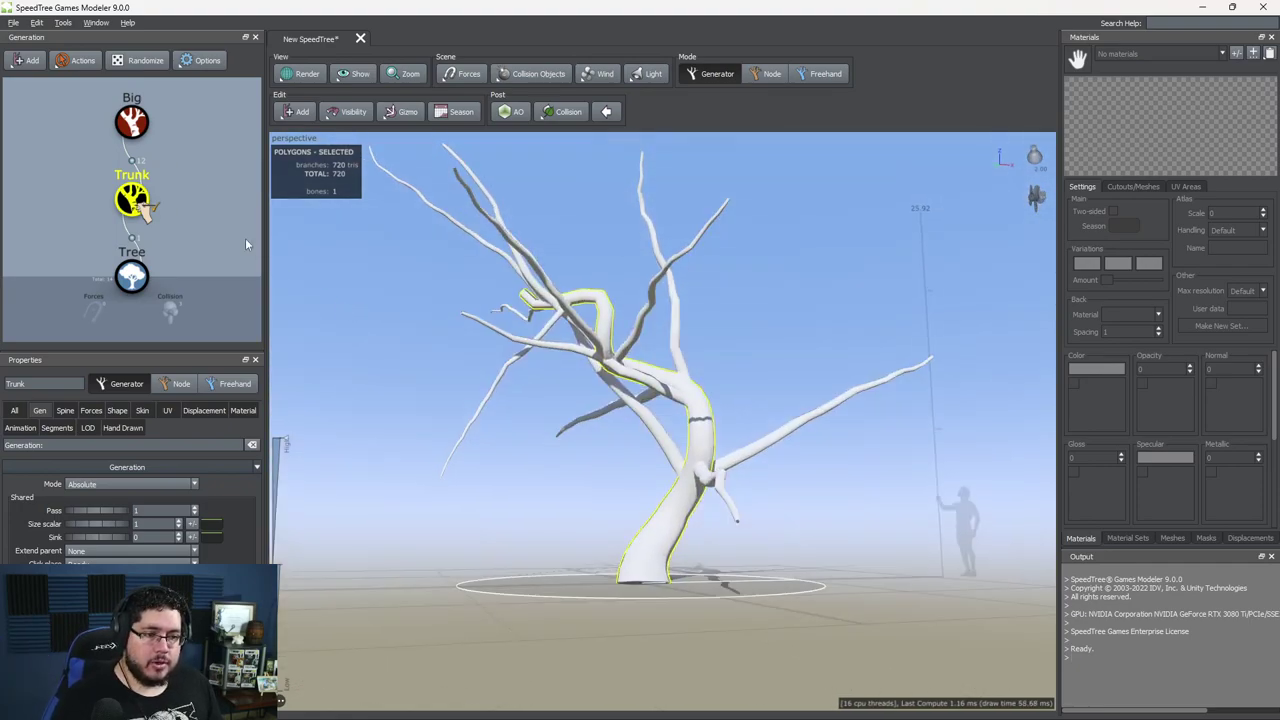
{"action": "left_click", "coordinate": [132, 122]}
{"action": "scroll", "coordinate": [220, 515], "scroll_direction": "down", "scroll_amount": 3}
{"action": "left_click", "coordinate": [46, 440]}
{"action": "left_click", "coordinate": [65, 411]}
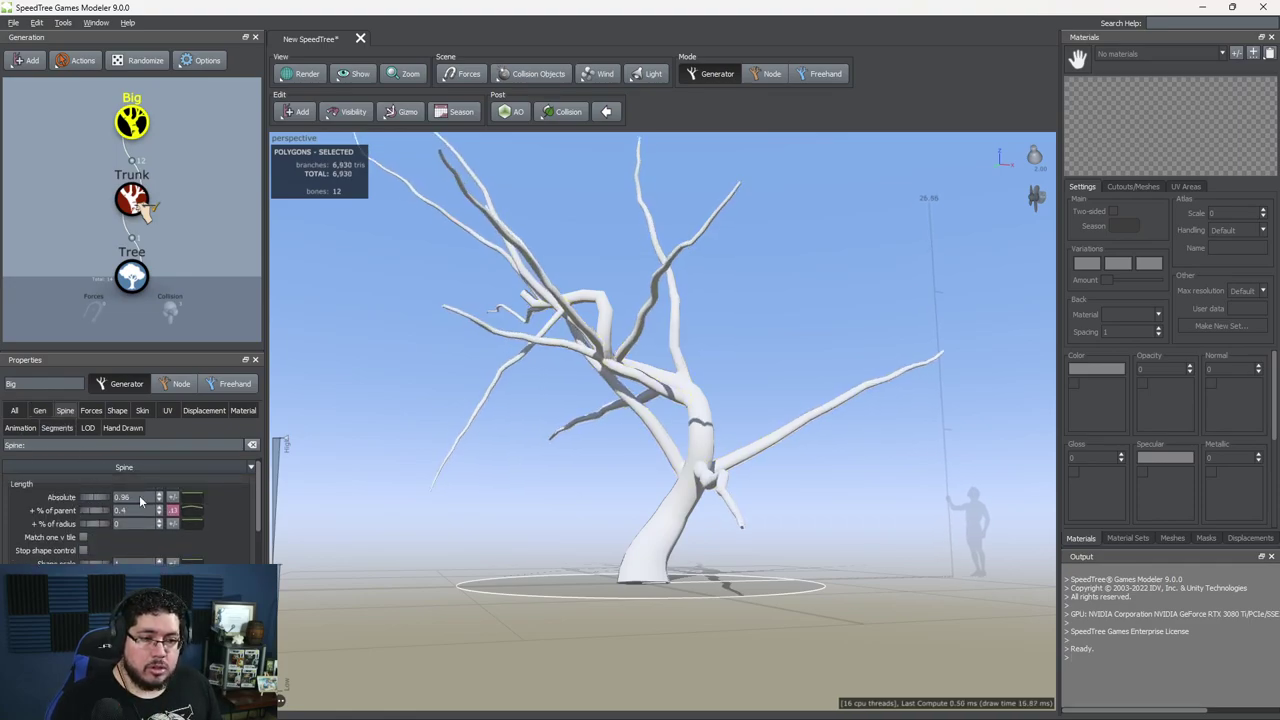
{"action": "mouse_move", "coordinate": [104, 514]}
{"action": "left_mouse_down"}
{"action": "mouse_move", "coordinate": [76, 510]}
{"action": "mouse_move", "coordinate": [88, 511]}
{"action": "left_mouse_up"}
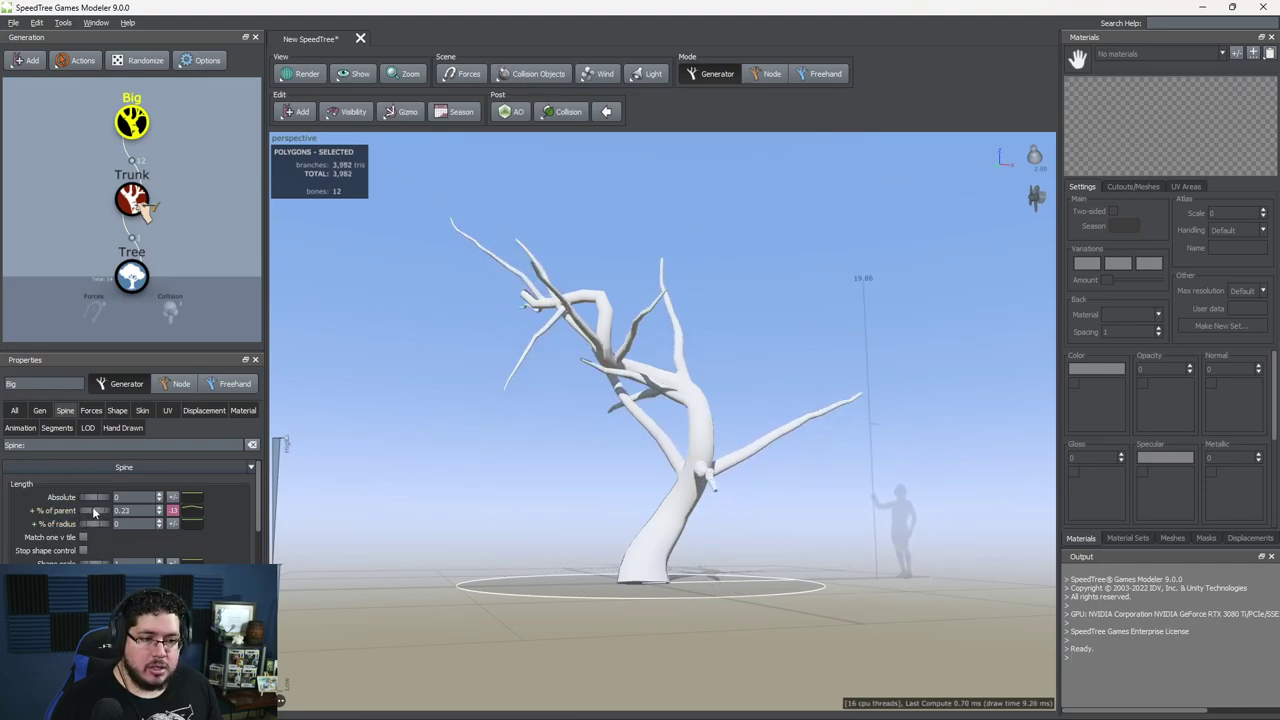
{"action": "left_click_drag", "start_coordinate": [337, 511], "coordinate": [303, 516]}
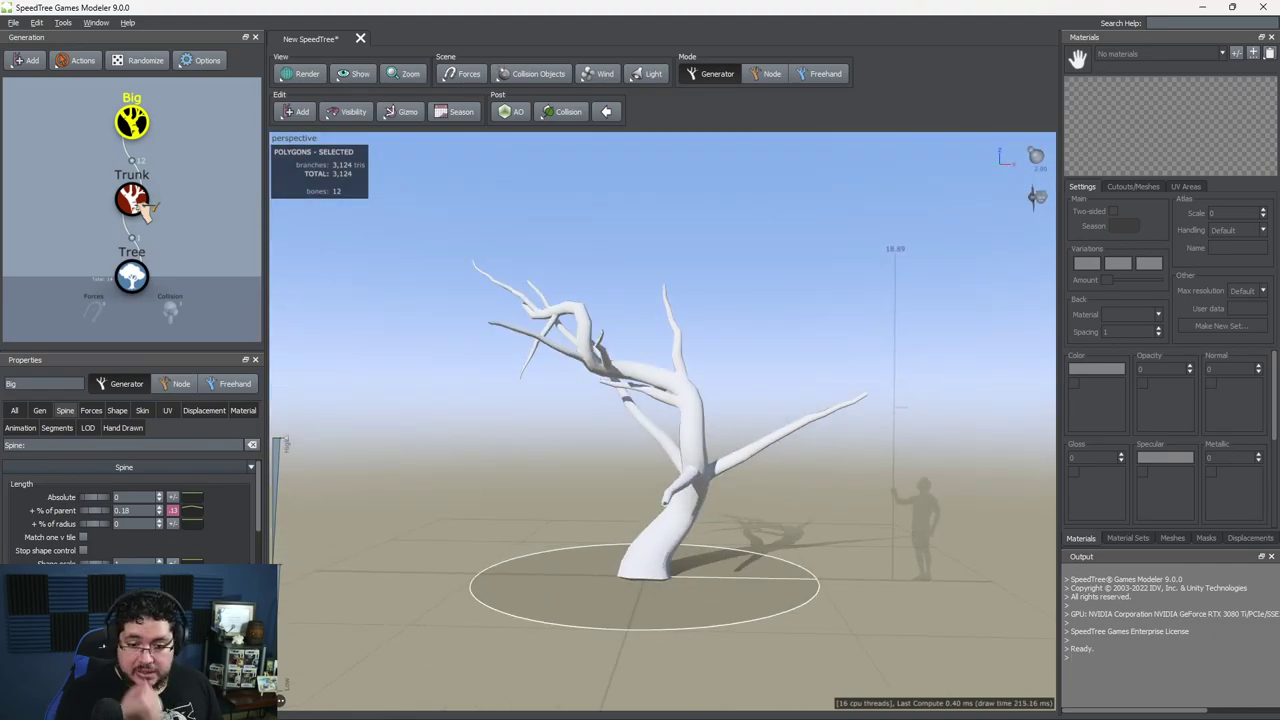
Step: Randomize the Big branches repeatedly until they form a better arrangement around the trunk
{"action": "key", "text": "r"}
{"action": "key", "text": "r"}
{"action": "key", "text": "r"}
{"action": "key", "text": "r"}
{"action": "key", "text": "r"}
{"action": "key", "text": "r"}
{"action": "key", "text": "r"}
{"action": "key", "text": "r"}
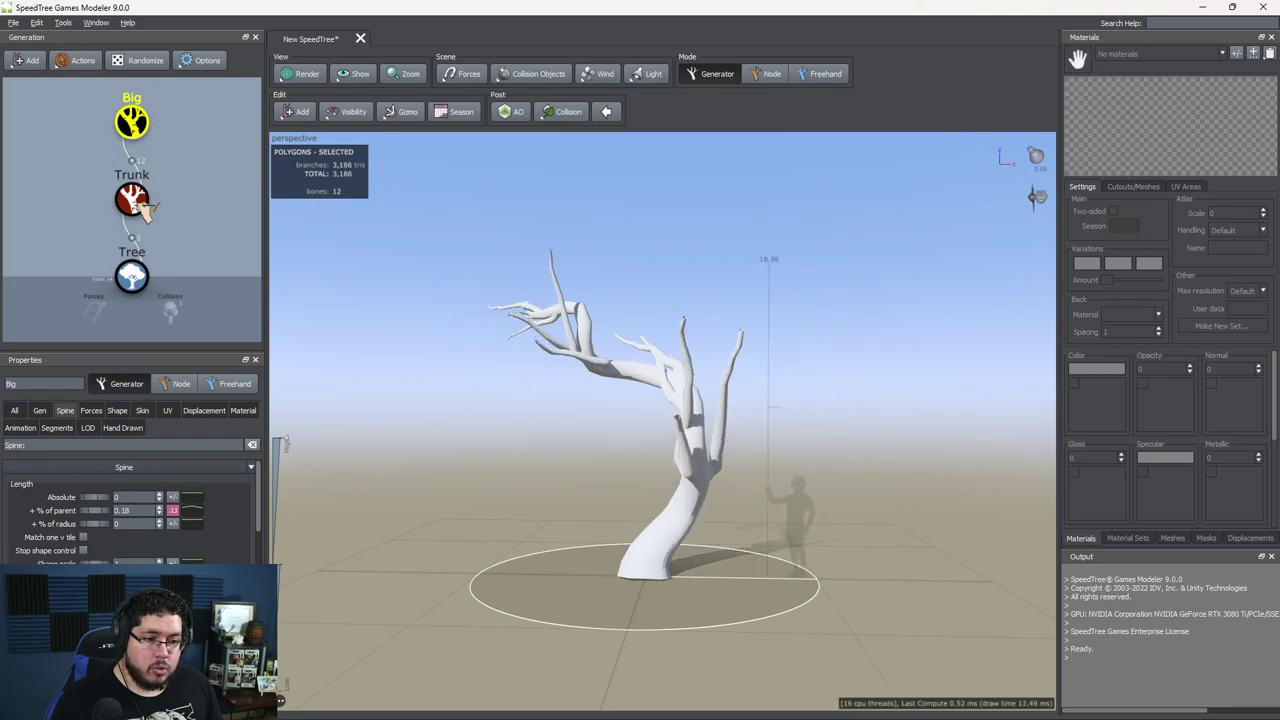
{"action": "mouse_move", "coordinate": [95, 603]}
{"action": "left_mouse_down"}
{"action": "mouse_move", "coordinate": [150, 603]}
{"action": "mouse_move", "coordinate": [98, 603]}
{"action": "left_mouse_up"}
{"action": "key", "text": "r"}
{"action": "key", "text": "r"}
{"action": "key", "text": "r"}
{"action": "key", "text": "r"}
{"action": "key", "text": "r"}
{"action": "key", "text": "r"}
{"action": "key", "text": "r"}
{"action": "key", "text": "r"}
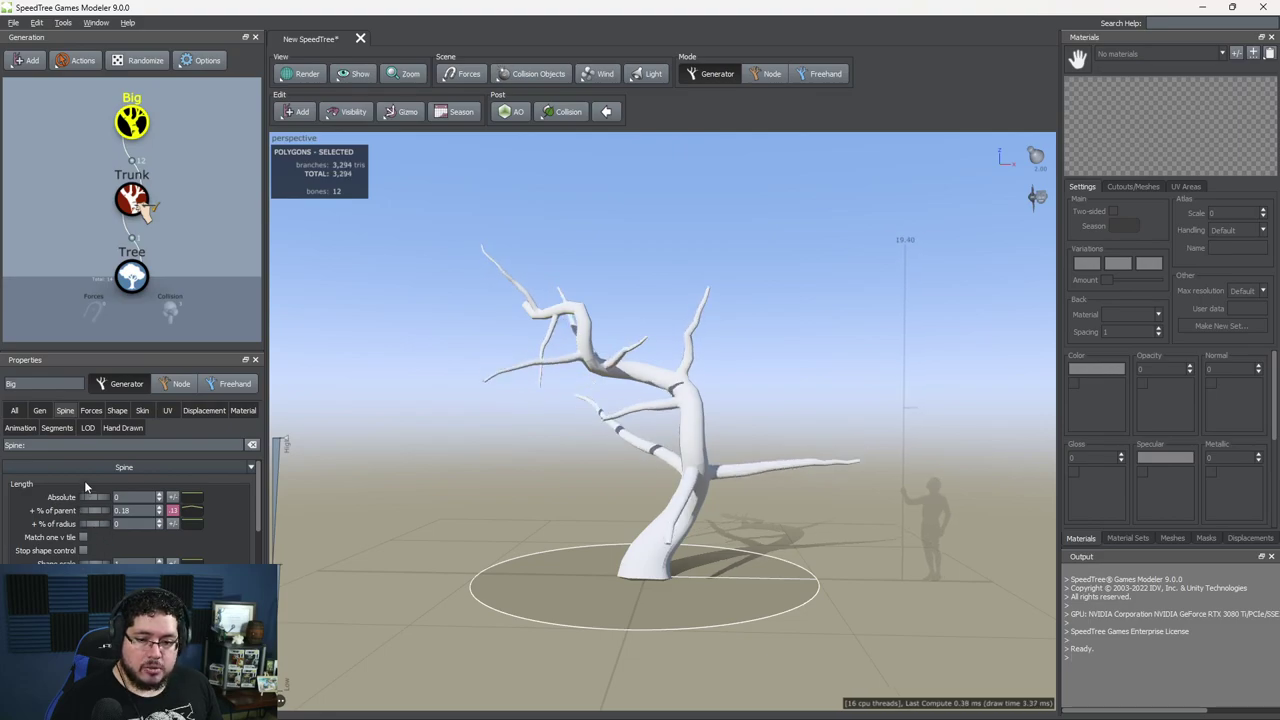
Step: Raise the Big branches' generation frequency to 2.43
{"action": "left_click", "coordinate": [41, 411]}
{"action": "left_click_drag", "start_coordinate": [88, 514], "coordinate": [139, 493]}
{"action": "left_click_drag", "start_coordinate": [587, 508], "coordinate": [386, 475]}
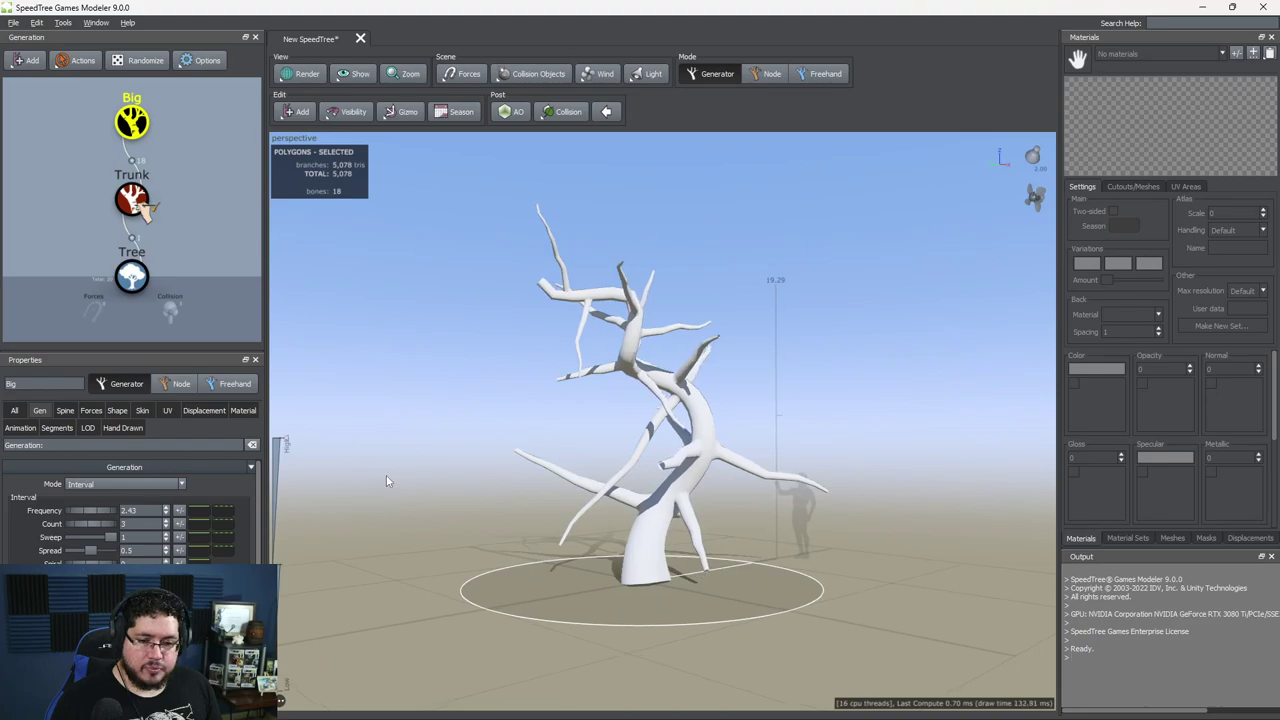
Step: Break off several Big branches into blunt stumps with their spine settings, and inspect the tree from other sides
{"action": "left_click", "coordinate": [66, 411]}
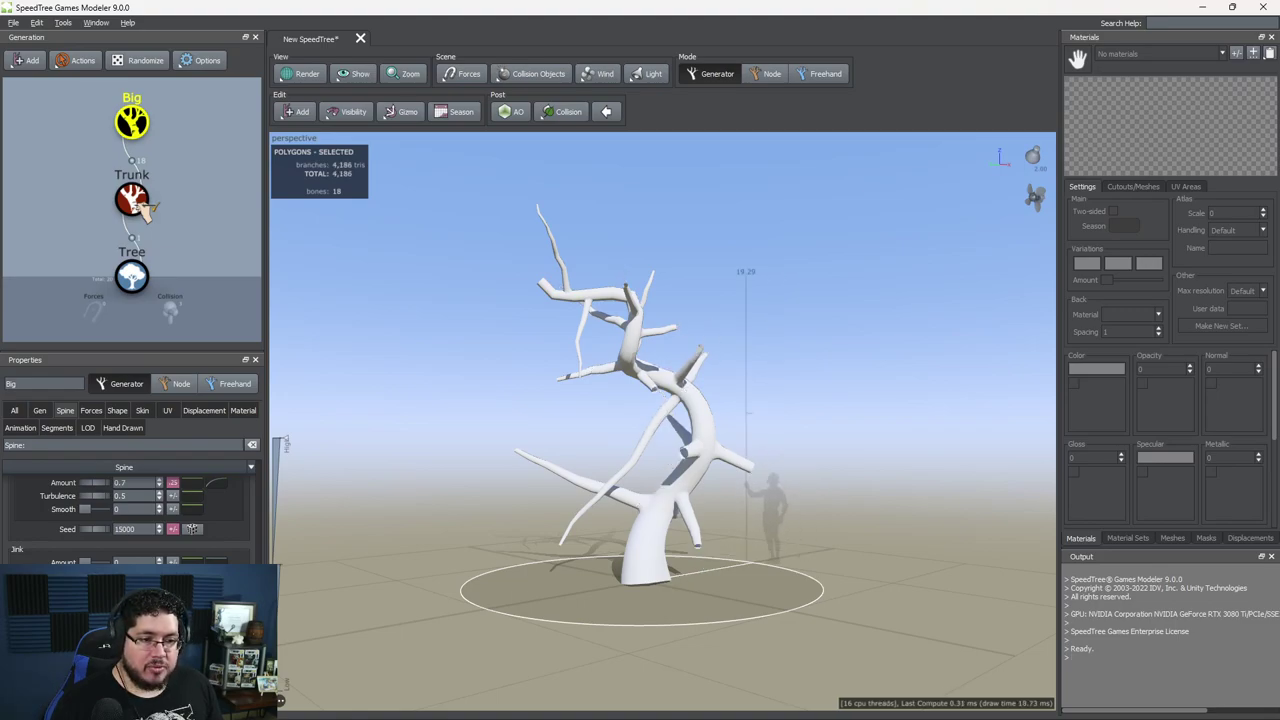
{"action": "left_click_drag", "start_coordinate": [582, 527], "coordinate": [352, 531]}
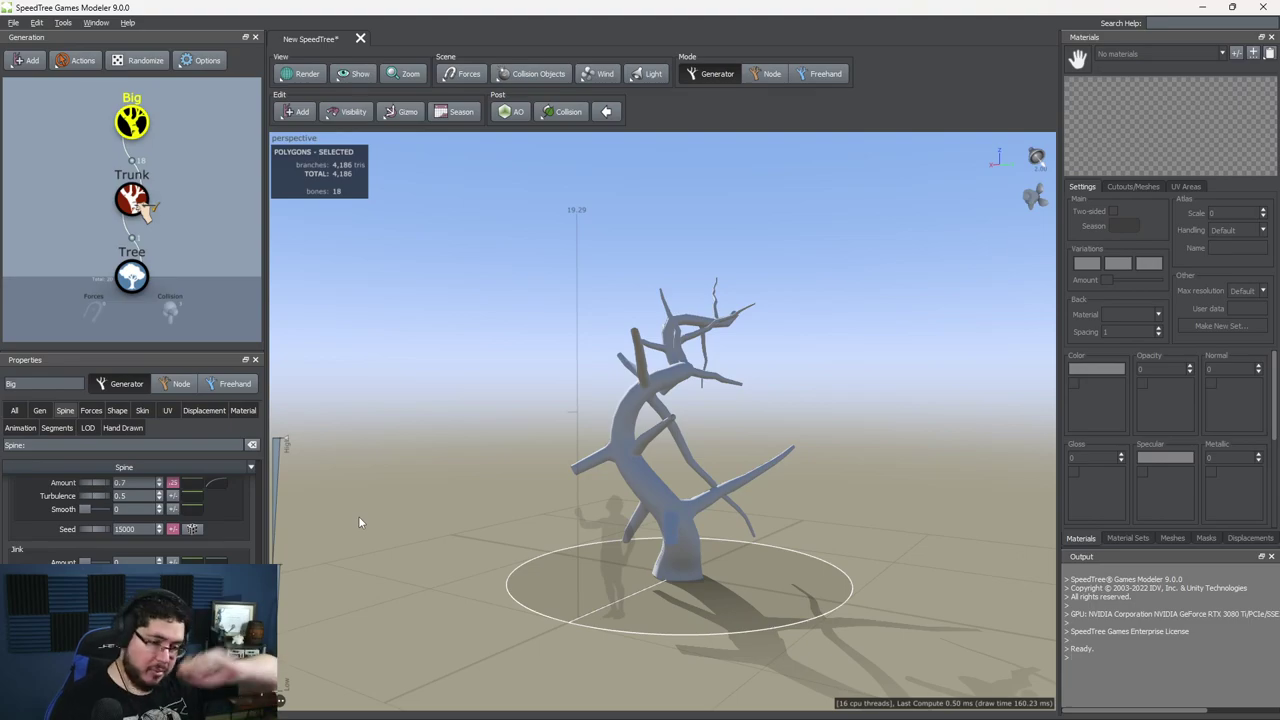
{"action": "left_click_drag", "start_coordinate": [360, 521], "coordinate": [716, 548]}
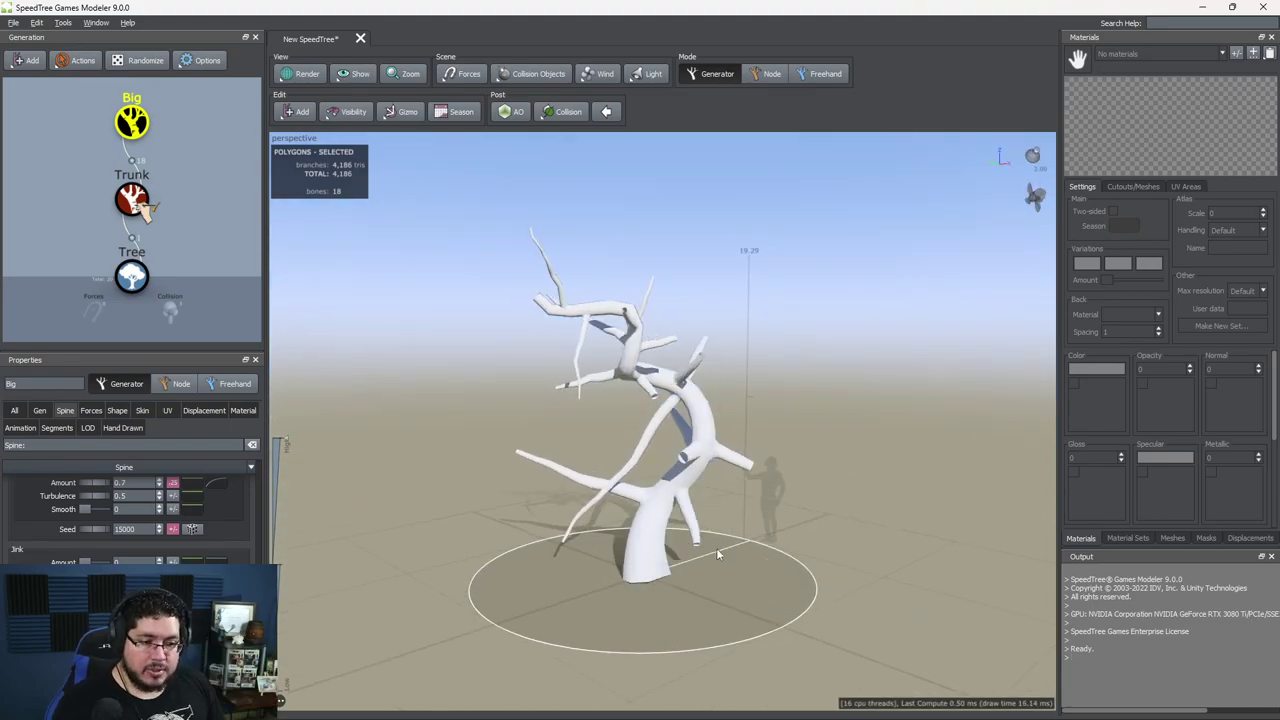
Step: Clear the Big branches from the lowest part of the trunk with their generation settings, and check the tree all around
{"action": "left_click", "coordinate": [50, 411]}
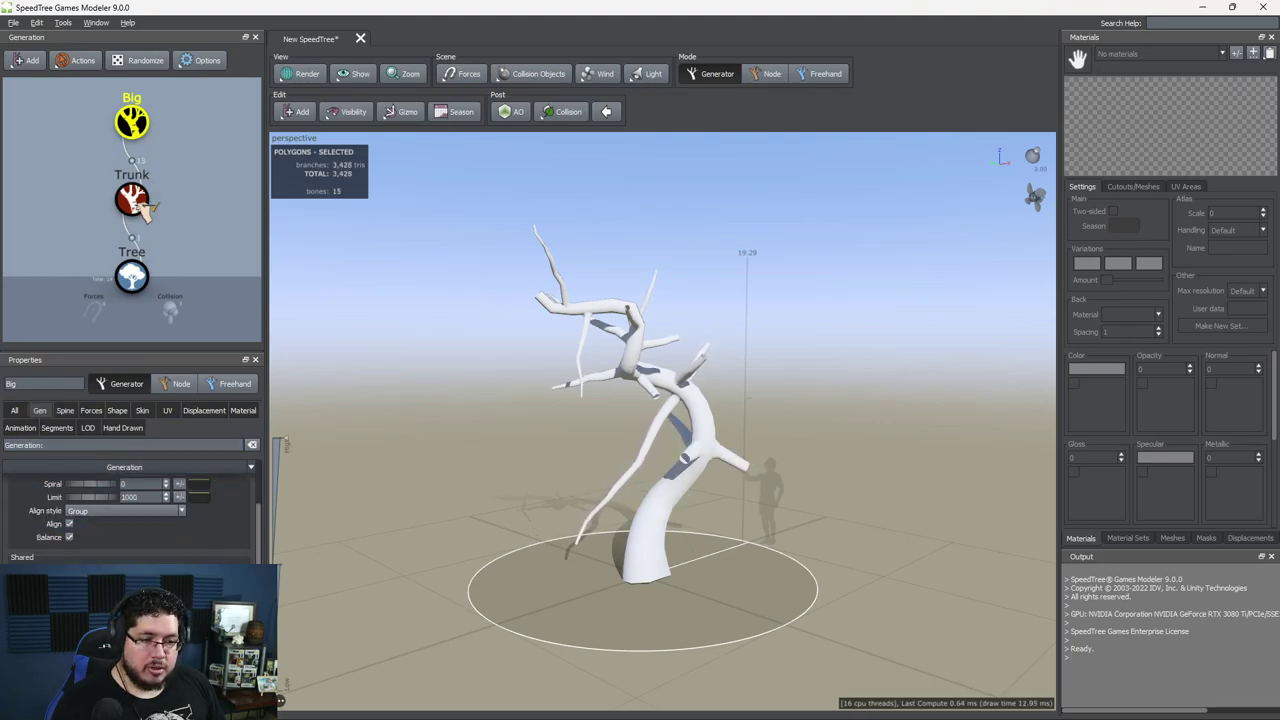
{"action": "left_click_drag", "start_coordinate": [516, 585], "coordinate": [340, 567]}
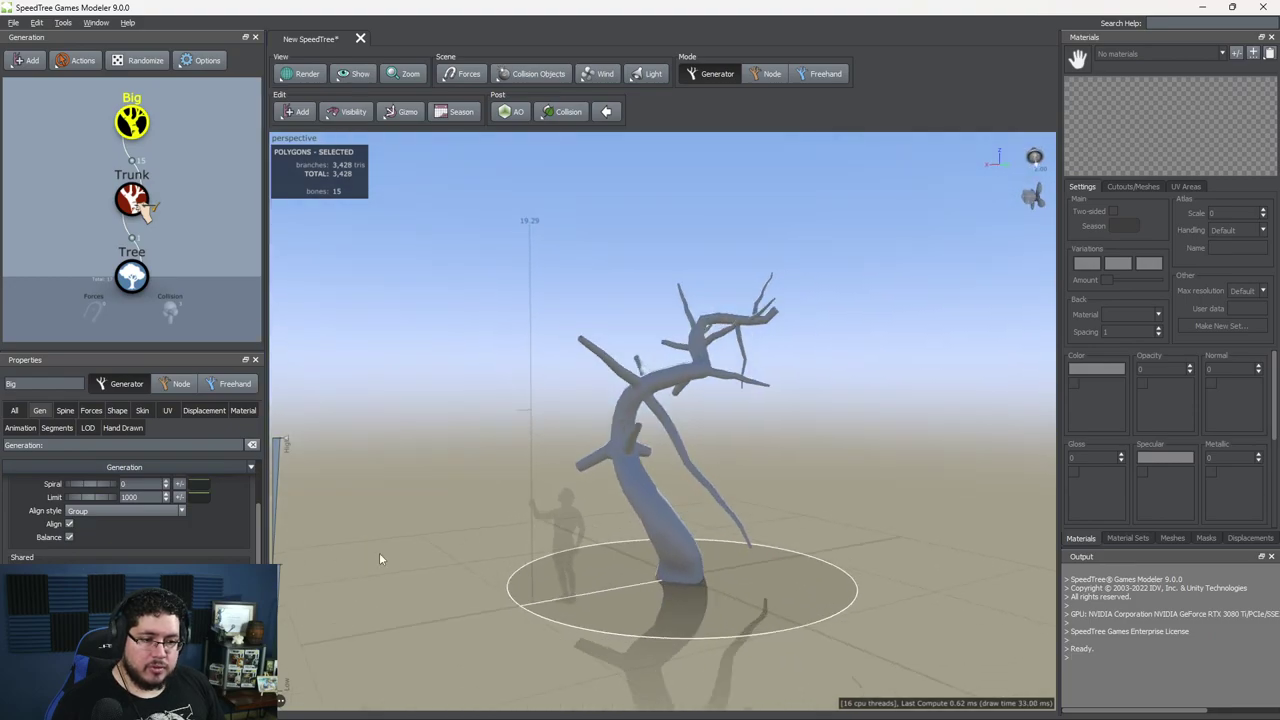
{"action": "left_click", "coordinate": [684, 444]}
{"action": "left_click_drag", "start_coordinate": [722, 433], "coordinate": [684, 404]}
{"action": "left_click_drag", "start_coordinate": [646, 454], "coordinate": [700, 438]}
{"action": "left_click", "coordinate": [861, 451]}
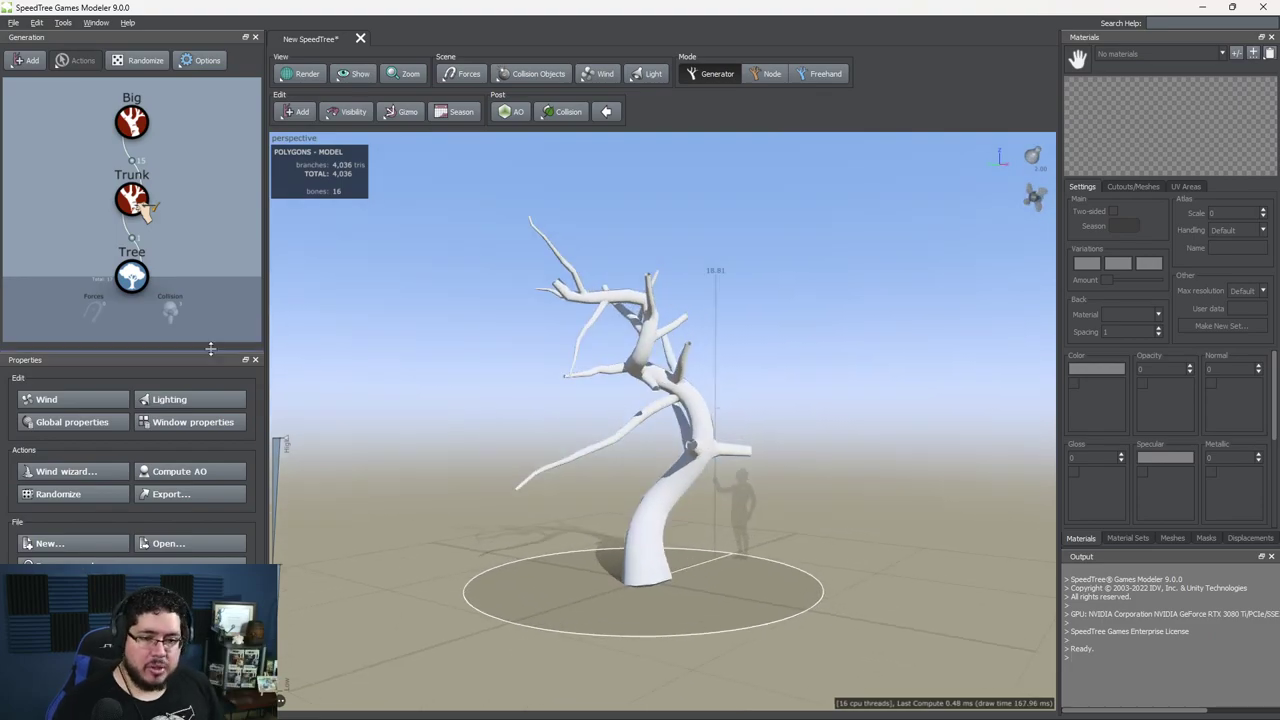
Step: Reselect the Big branches, fine-tune their generation settings, and inspect the branches up close
{"action": "left_click", "coordinate": [130, 122]}
{"action": "left_click", "coordinate": [40, 412]}
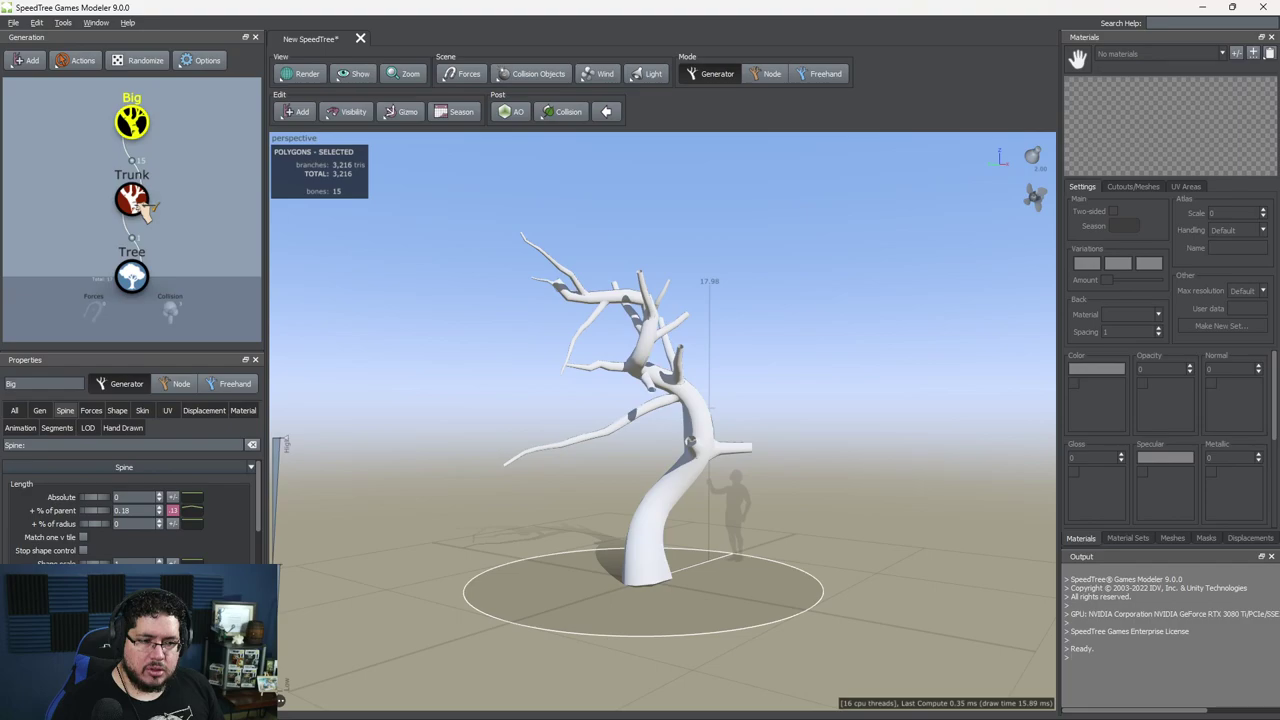
{"action": "left_click_drag", "start_coordinate": [690, 385], "coordinate": [596, 336]}
{"action": "scroll", "coordinate": [596, 336], "scroll_direction": "up", "scroll_amount": 3}
{"action": "scroll", "coordinate": [596, 336], "scroll_direction": "up", "scroll_amount": 3}
{"action": "middle_click_drag", "start_coordinate": [596, 336], "coordinate": [620, 386]}
{"action": "left_click_drag", "start_coordinate": [616, 420], "coordinate": [617, 475]}
{"action": "scroll", "coordinate": [625, 430], "scroll_direction": "down", "scroll_amount": 5}
{"action": "scroll", "coordinate": [655, 452], "scroll_direction": "down", "scroll_amount": 3}
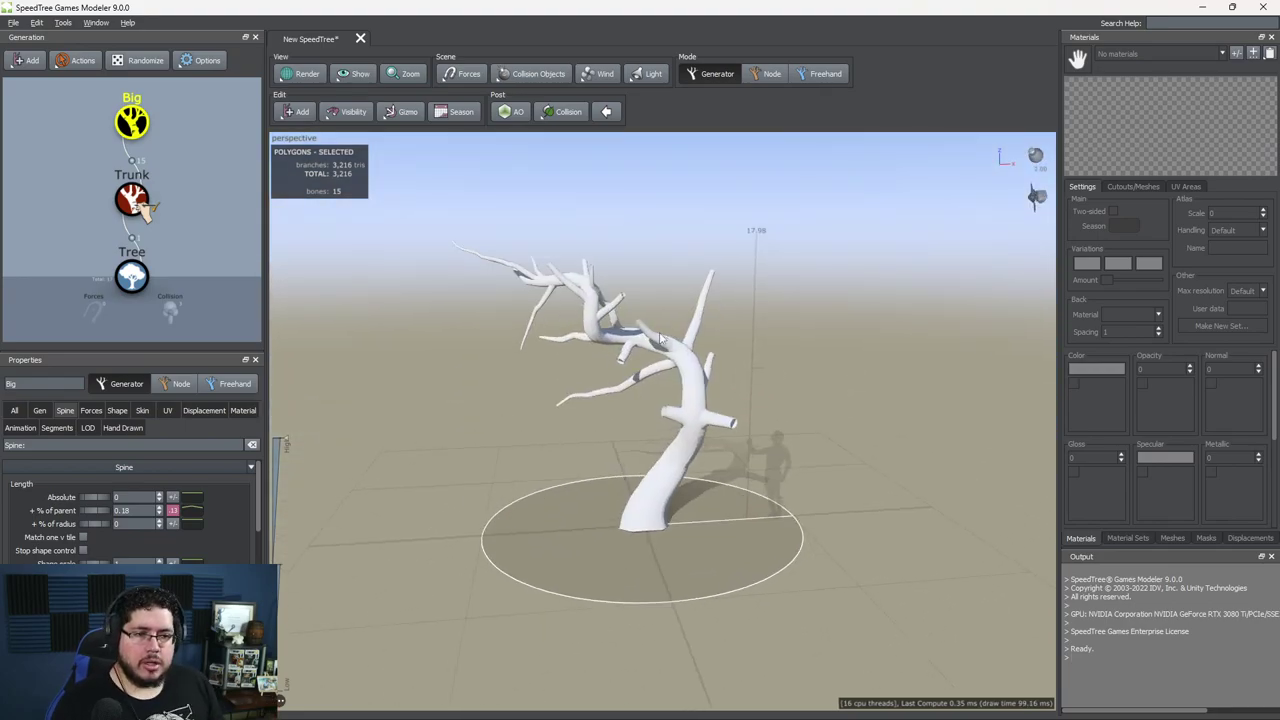
Step: Add a Little branches generator to the Big branches and inspect the new small branches
{"action": "left_click_drag", "start_coordinate": [609, 369], "coordinate": [365, 252]}
{"action": "right_click", "coordinate": [133, 122]}
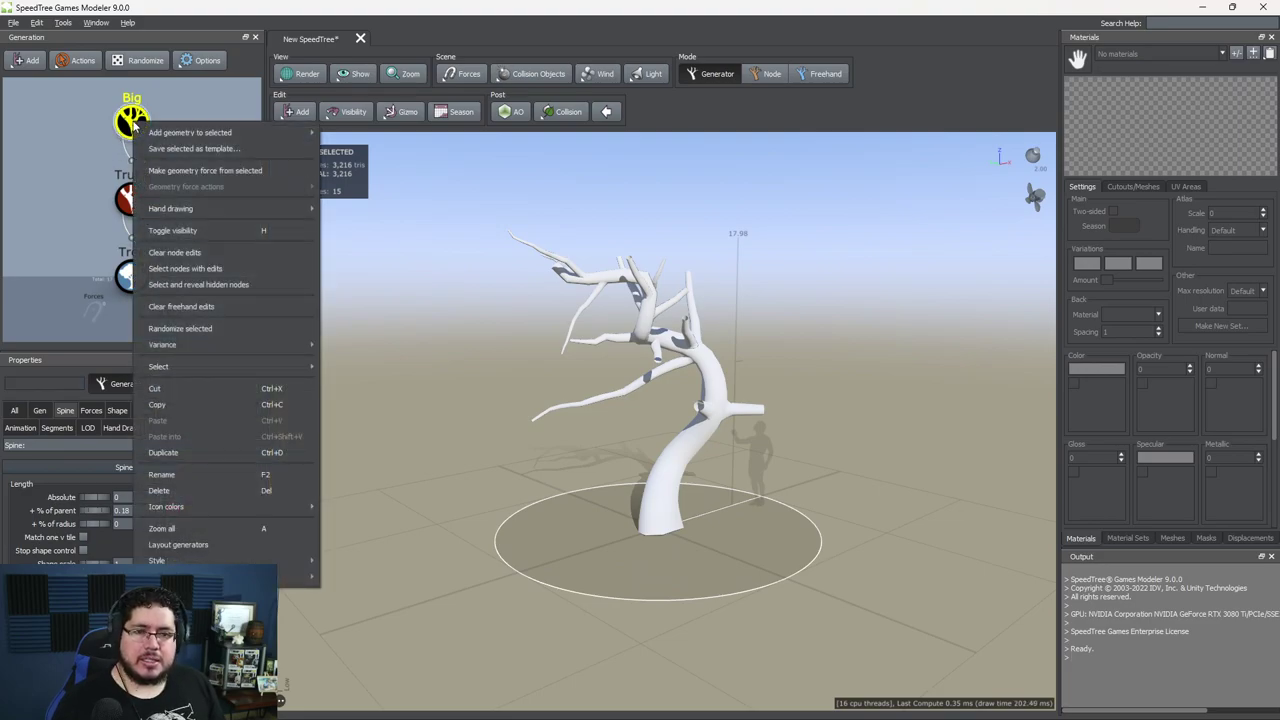
{"action": "mouse_move", "coordinate": [209, 208]}
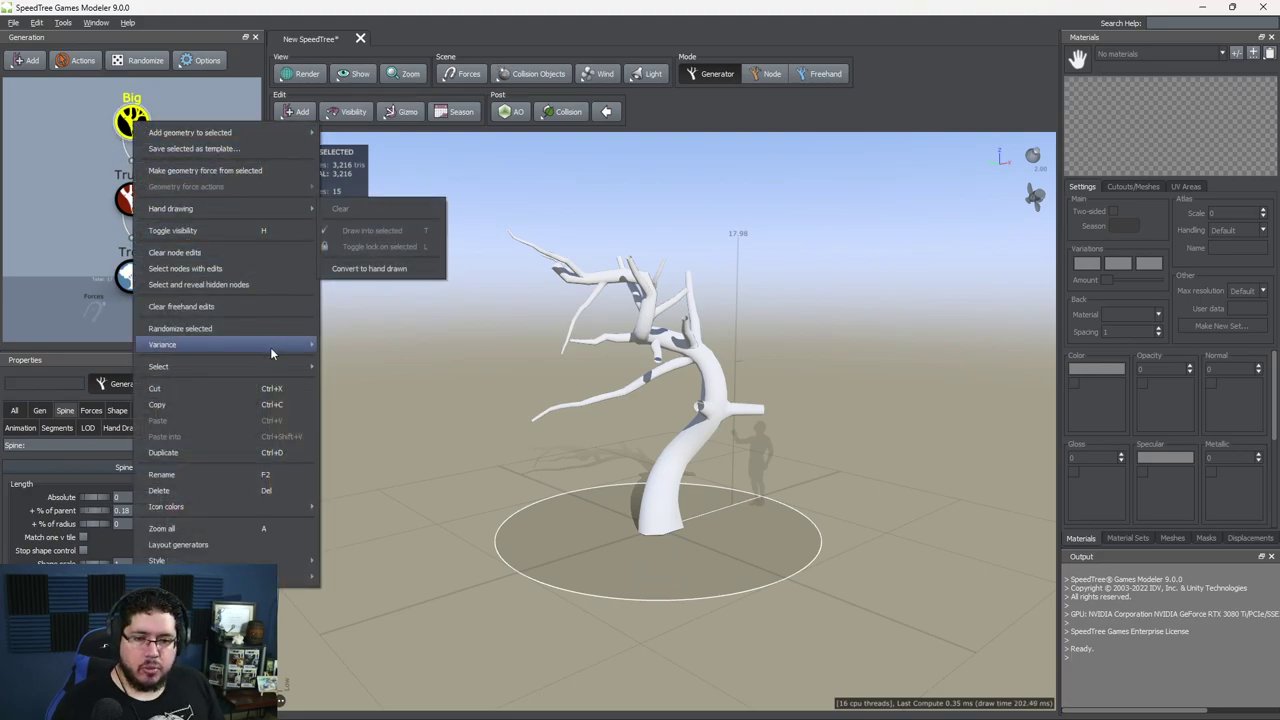
{"action": "mouse_move", "coordinate": [212, 132]}
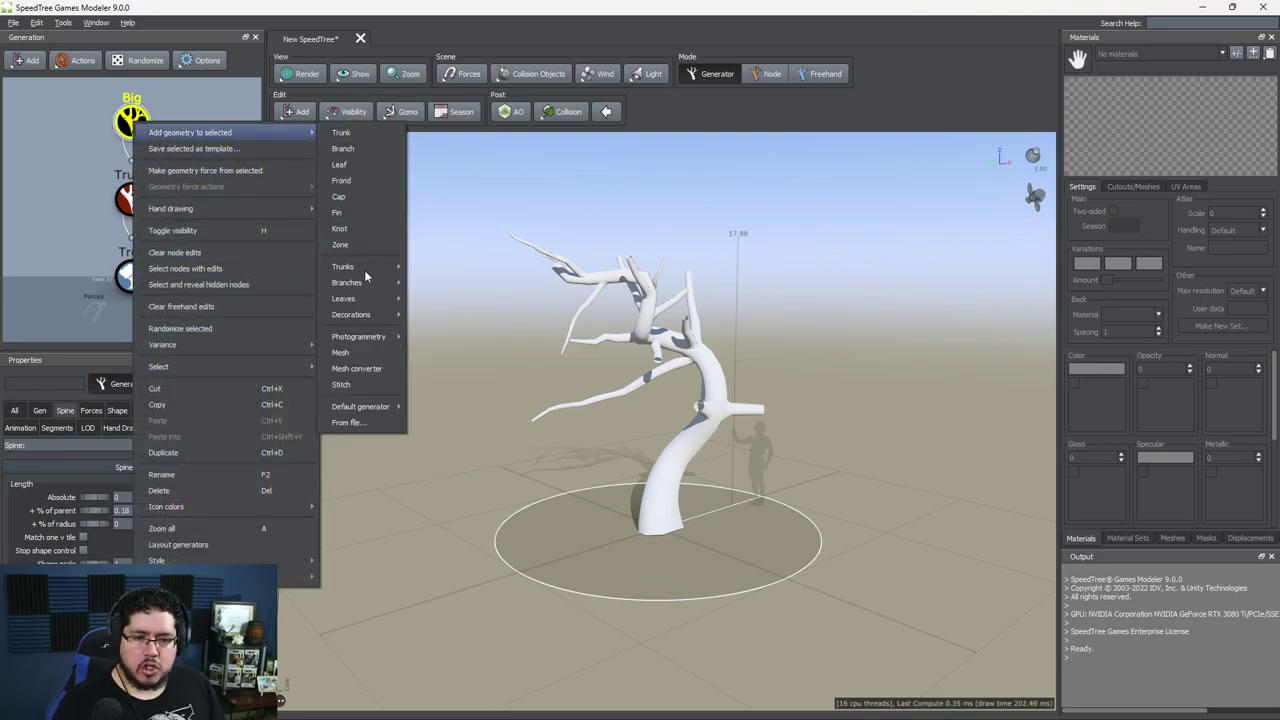
{"action": "mouse_move", "coordinate": [365, 285]}
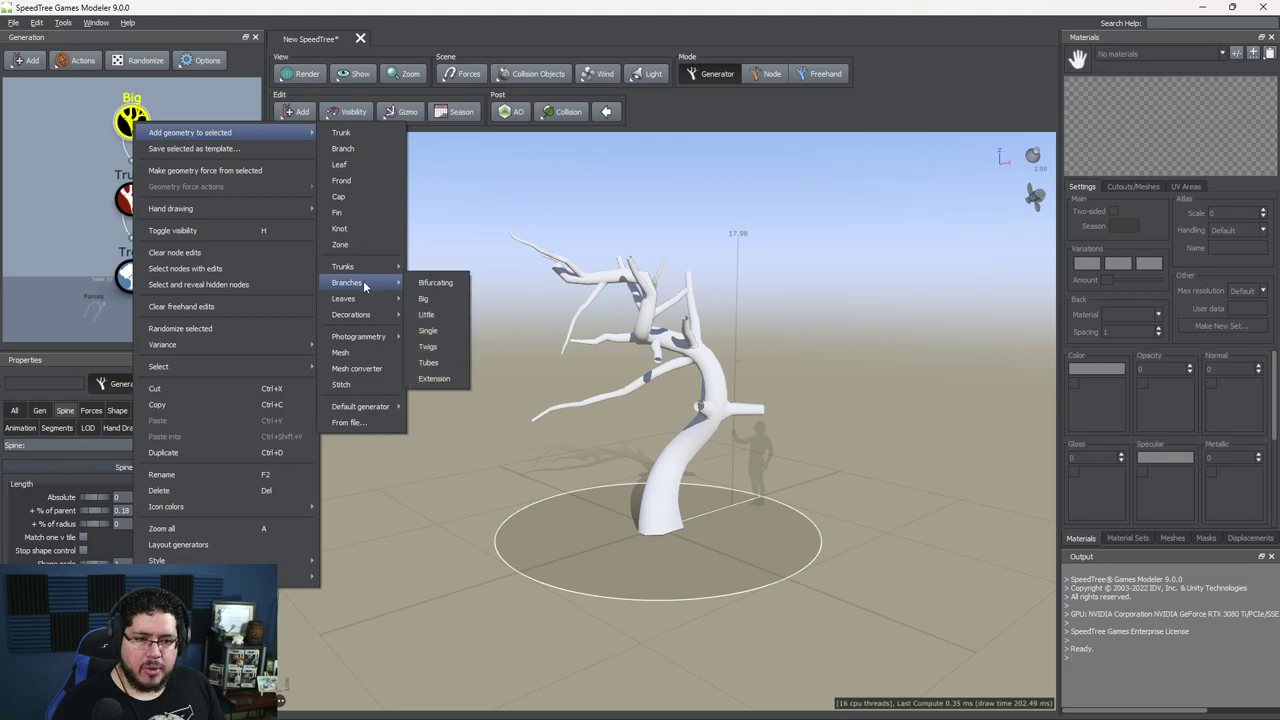
{"action": "left_click", "coordinate": [448, 315]}
{"action": "left_click_drag", "start_coordinate": [724, 357], "coordinate": [640, 403]}
{"action": "left_click", "coordinate": [452, 441]}
{"action": "scroll", "coordinate": [560, 427], "scroll_direction": "up", "scroll_amount": 5}
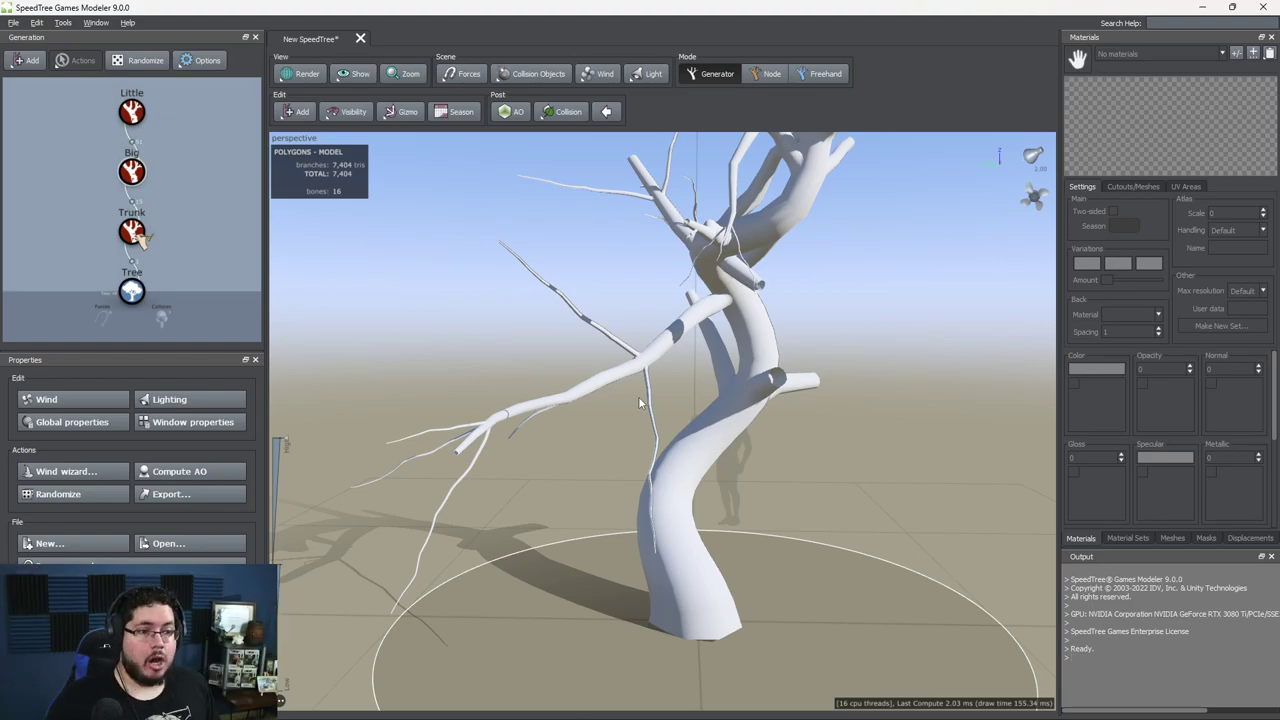
{"action": "left_click_drag", "start_coordinate": [715, 362], "coordinate": [598, 399]}
{"action": "scroll", "coordinate": [586, 369], "scroll_direction": "down", "scroll_amount": 5}
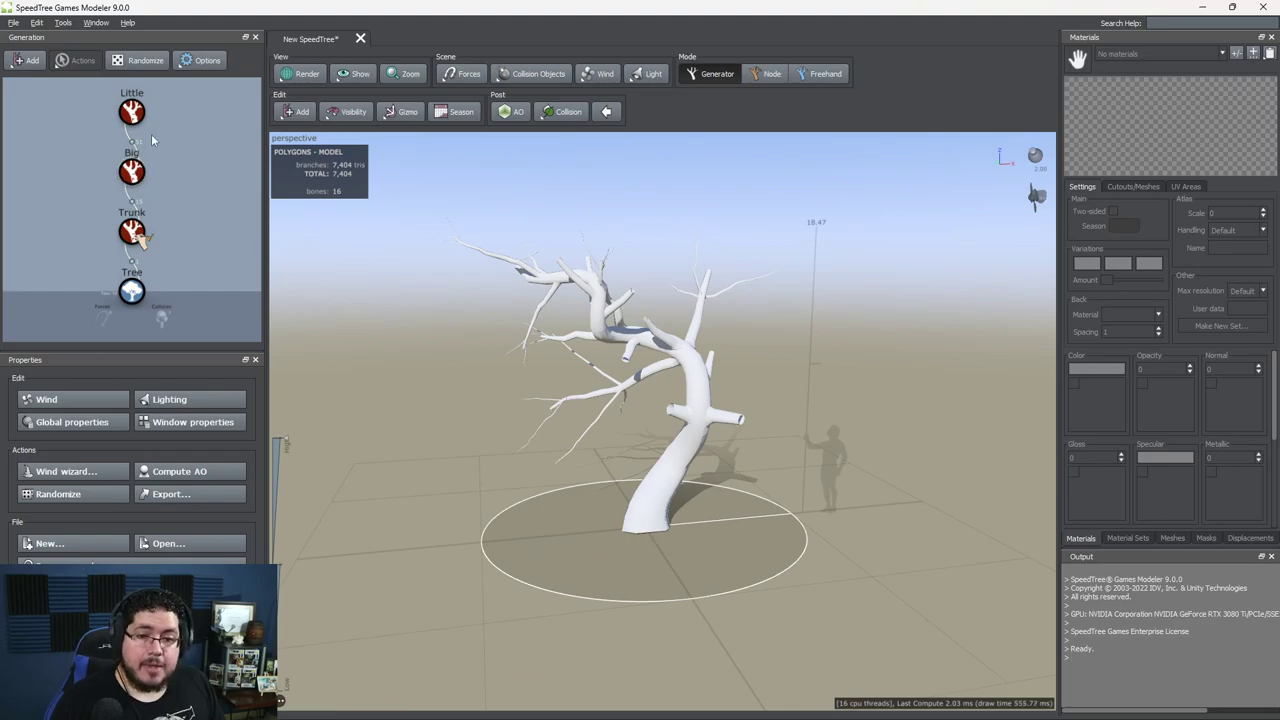
Step: Set the Little branches' absolute length to 0.93, their length relative to the parent to 0.11, and their frequency to 3.44
{"action": "left_click", "coordinate": [132, 112]}
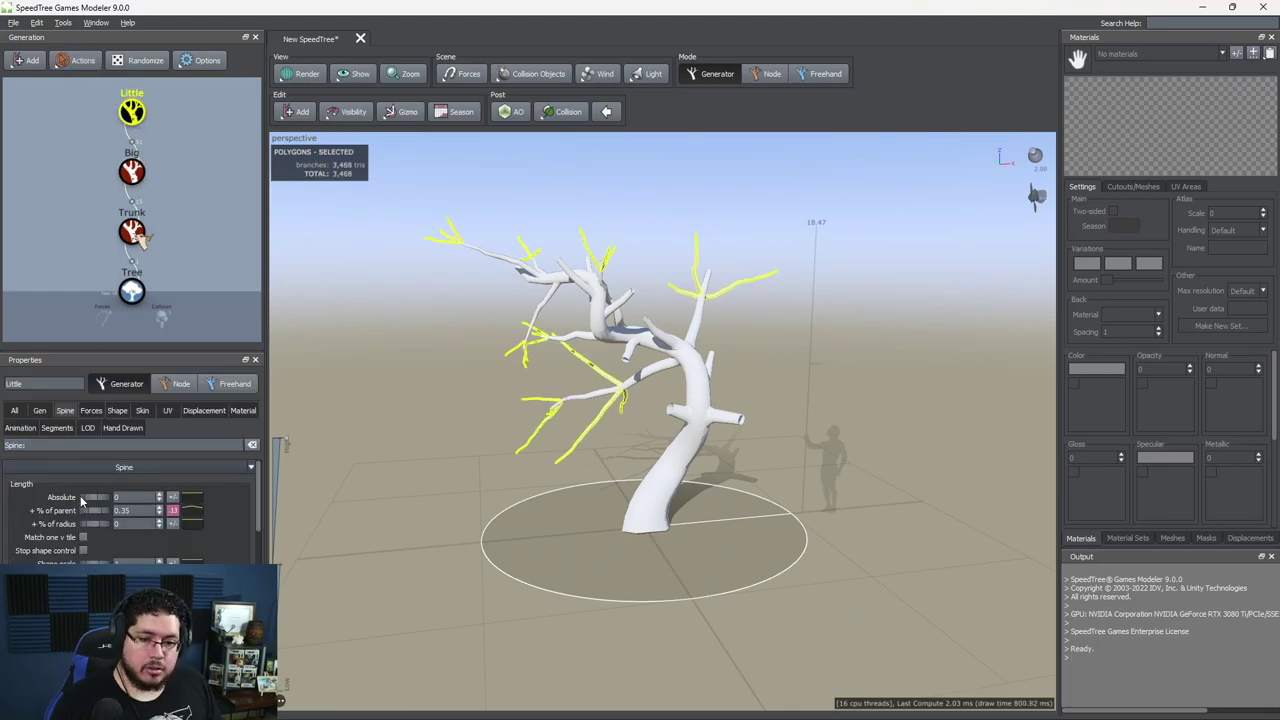
{"action": "mouse_move", "coordinate": [85, 498]}
{"action": "left_mouse_down"}
{"action": "mouse_move", "coordinate": [119, 489]}
{"action": "mouse_move", "coordinate": [28, 492]}
{"action": "mouse_move", "coordinate": [81, 491]}
{"action": "mouse_move", "coordinate": [81, 510]}
{"action": "left_mouse_up"}
{"action": "scroll", "coordinate": [555, 486], "scroll_direction": "up", "scroll_amount": 5}
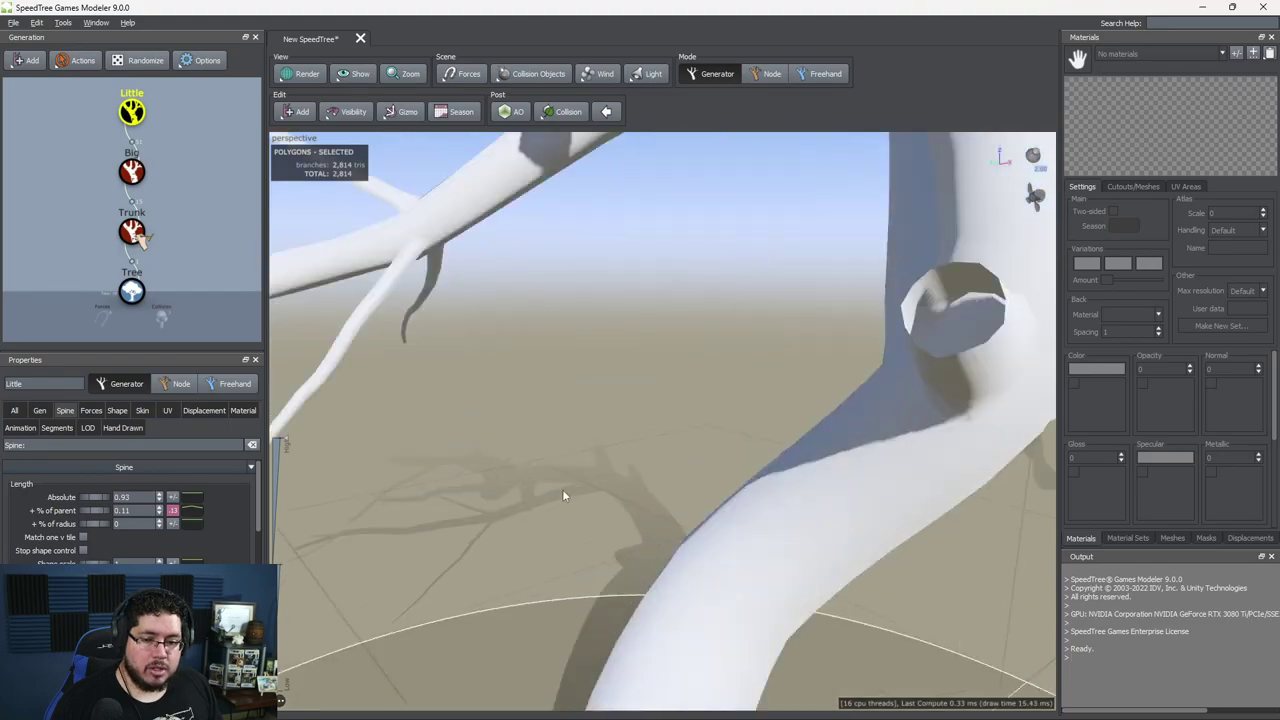
{"action": "left_click", "coordinate": [39, 410]}
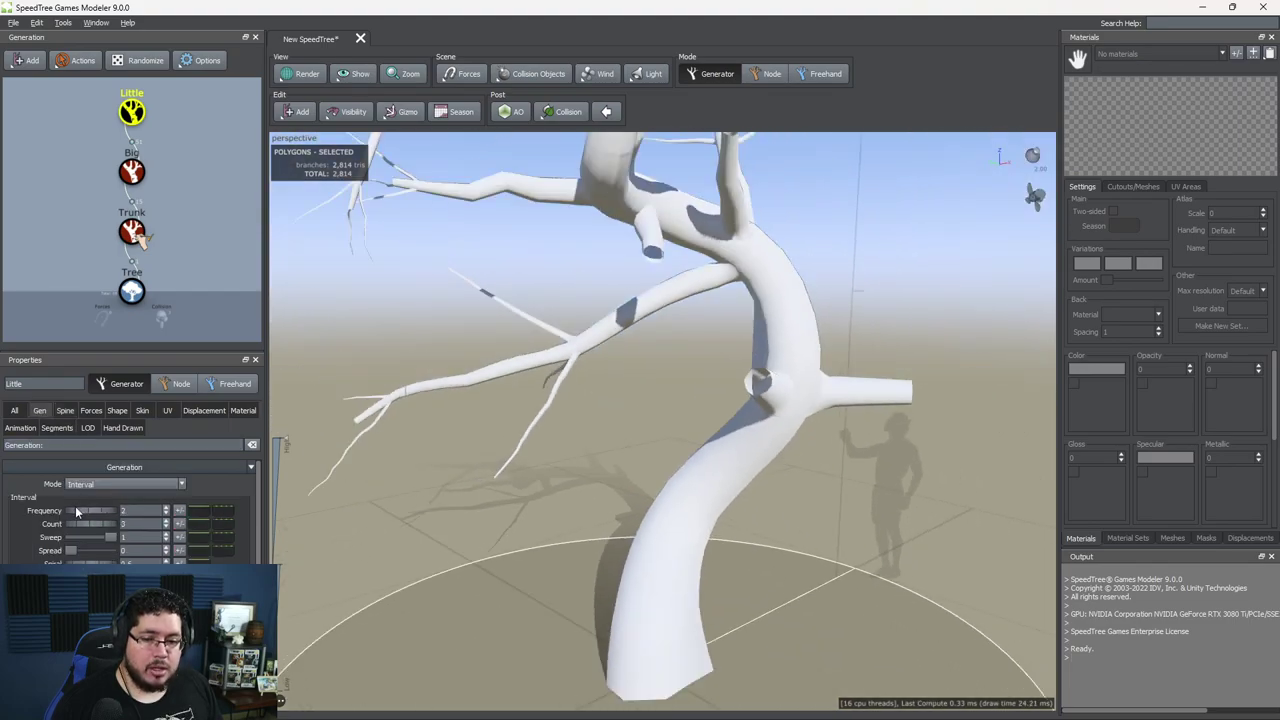
{"action": "left_click_drag", "start_coordinate": [99, 507], "coordinate": [177, 494]}
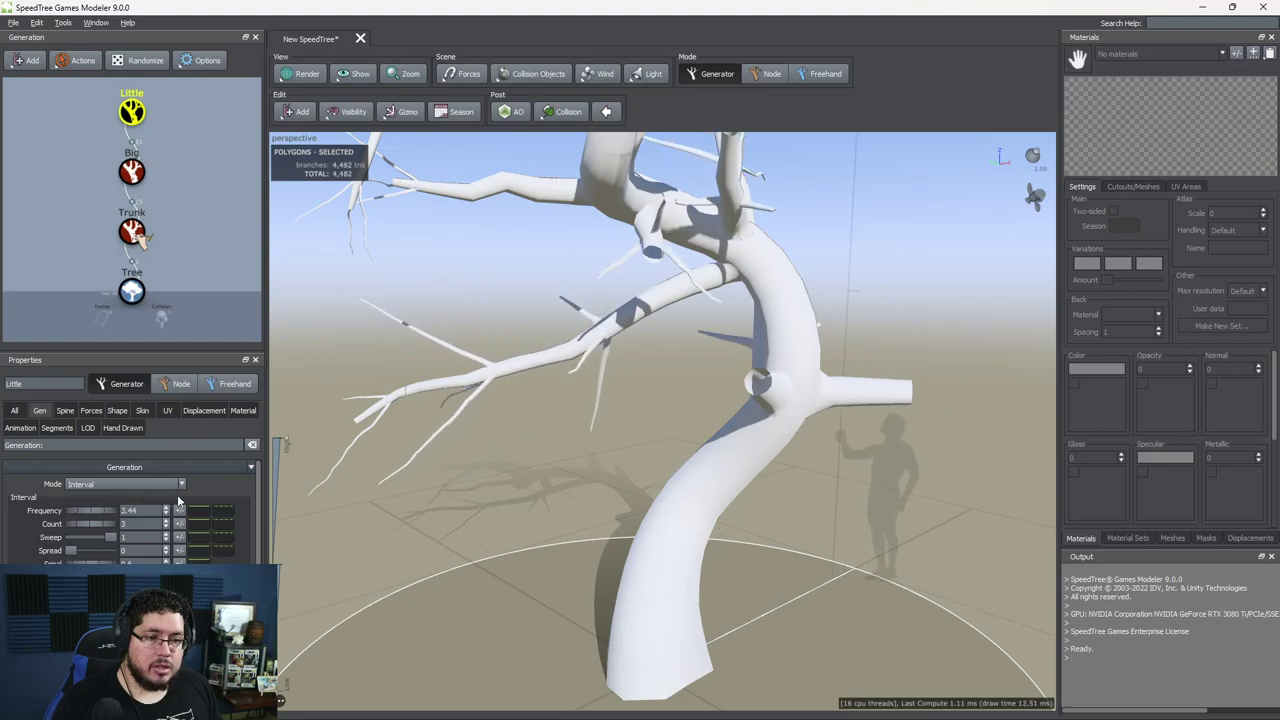
Step: Set the Little branches' frequency to 3.39 and check the whole tree
{"action": "scroll", "coordinate": [546, 424], "scroll_direction": "down", "scroll_amount": 6}
{"action": "right_click_drag", "start_coordinate": [493, 411], "coordinate": [528, 430]}
{"action": "mouse_move", "coordinate": [528, 430]}
{"action": "left_mouse_down"}
{"action": "mouse_move", "coordinate": [469, 416]}
{"action": "mouse_move", "coordinate": [370, 420]}
{"action": "mouse_move", "coordinate": [536, 421]}
{"action": "mouse_move", "coordinate": [515, 418]}
{"action": "left_mouse_up"}
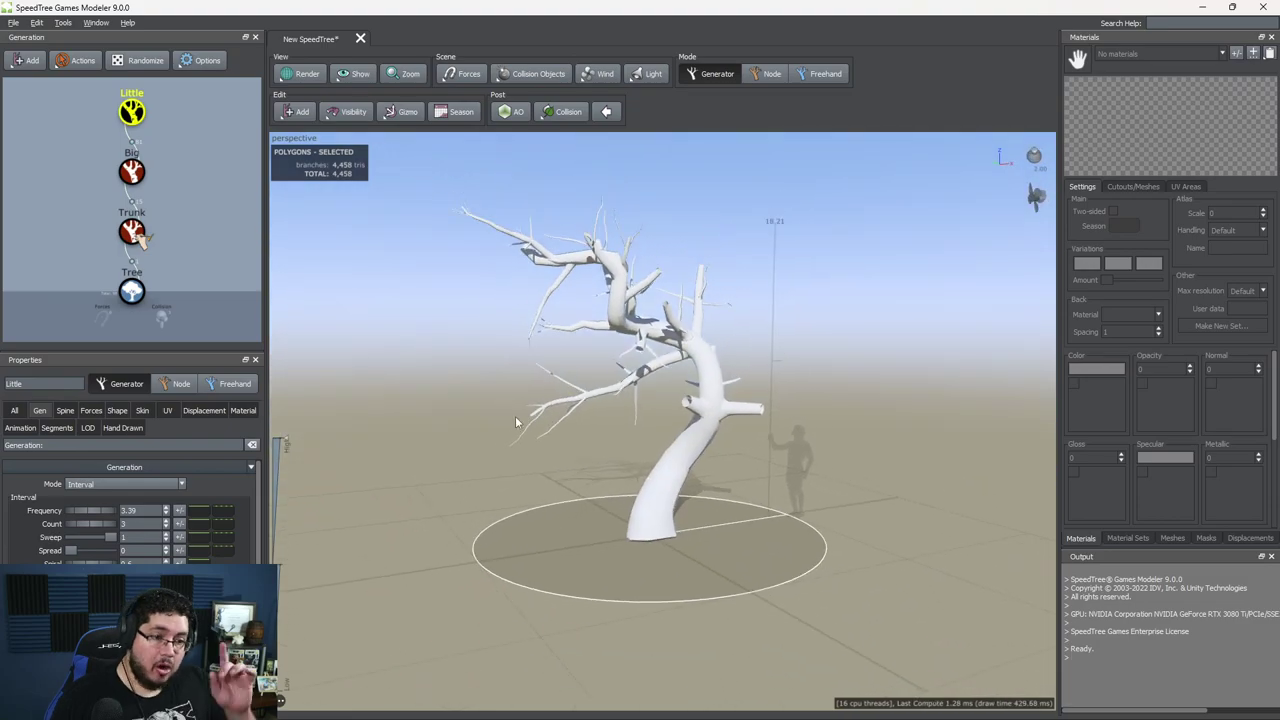
Step: Select the Big branches and examine how they spread around the trunk
{"action": "left_click", "coordinate": [132, 172]}
{"action": "left_click_drag", "start_coordinate": [545, 290], "coordinate": [506, 287]}
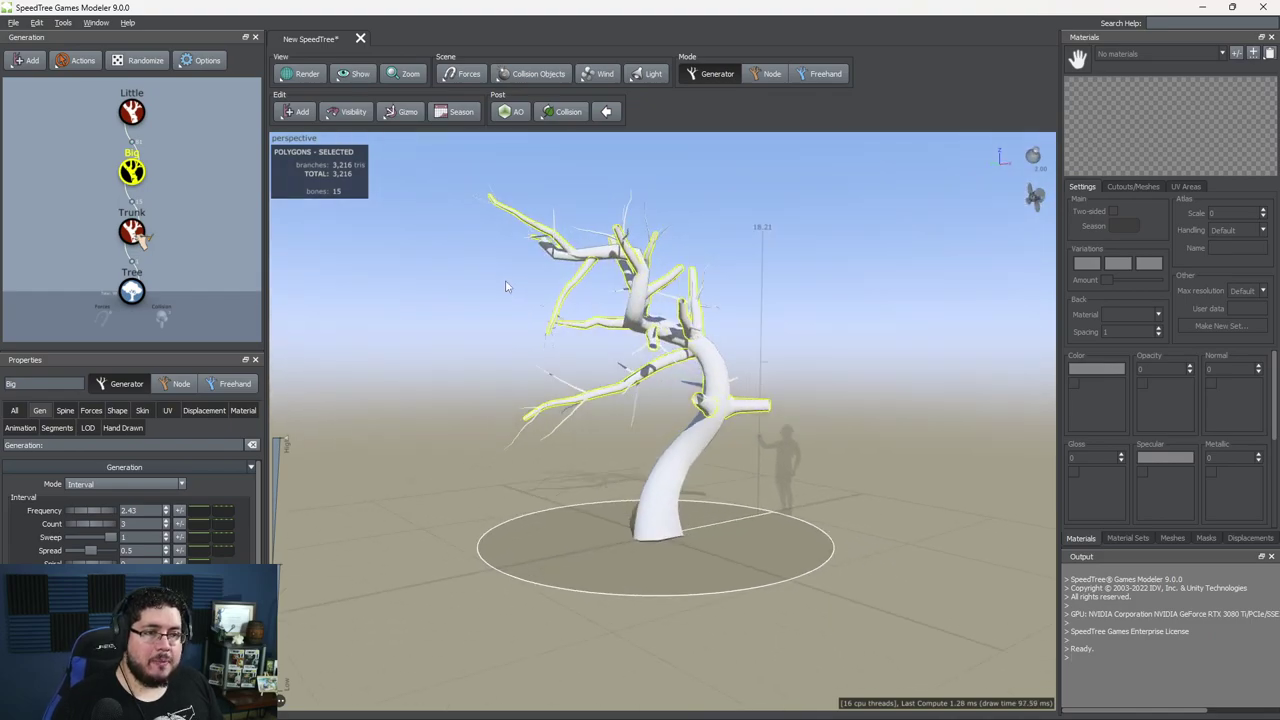
{"action": "left_click", "coordinate": [506, 112]}
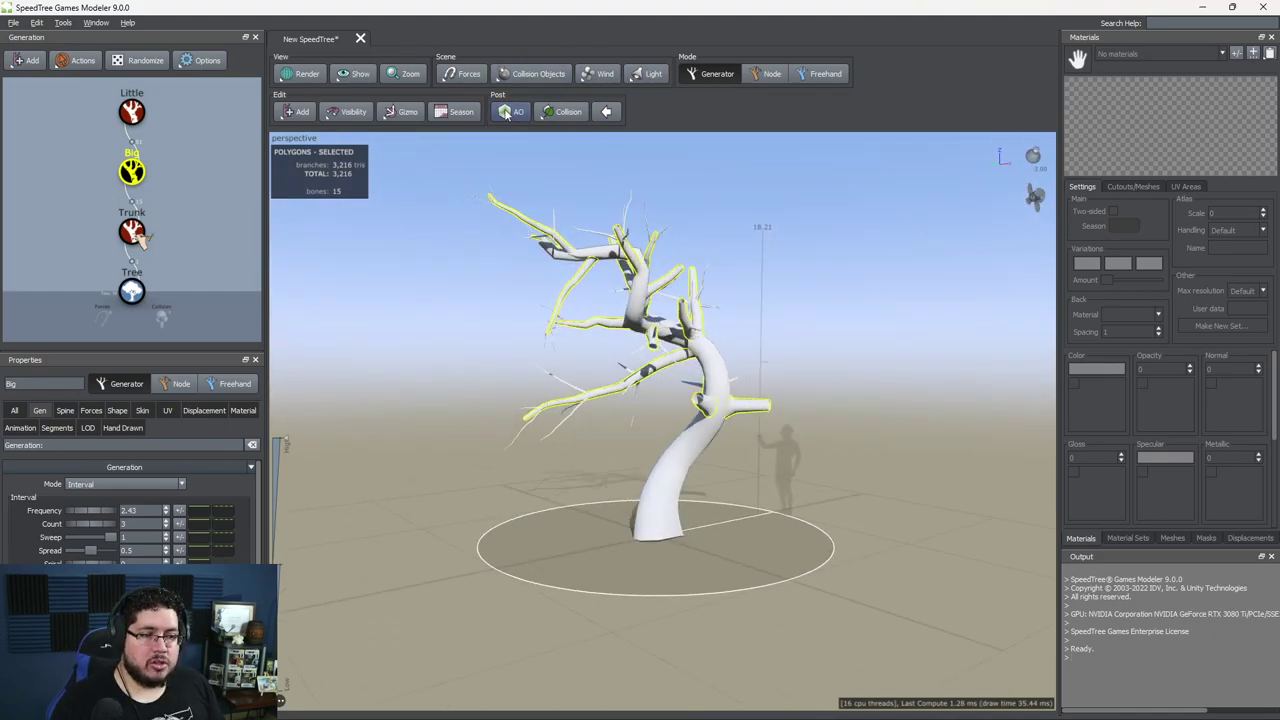
{"action": "mouse_move", "coordinate": [541, 175]}
{"action": "left_mouse_down"}
{"action": "mouse_move", "coordinate": [531, 209]}
{"action": "mouse_move", "coordinate": [597, 186]}
{"action": "left_mouse_up"}
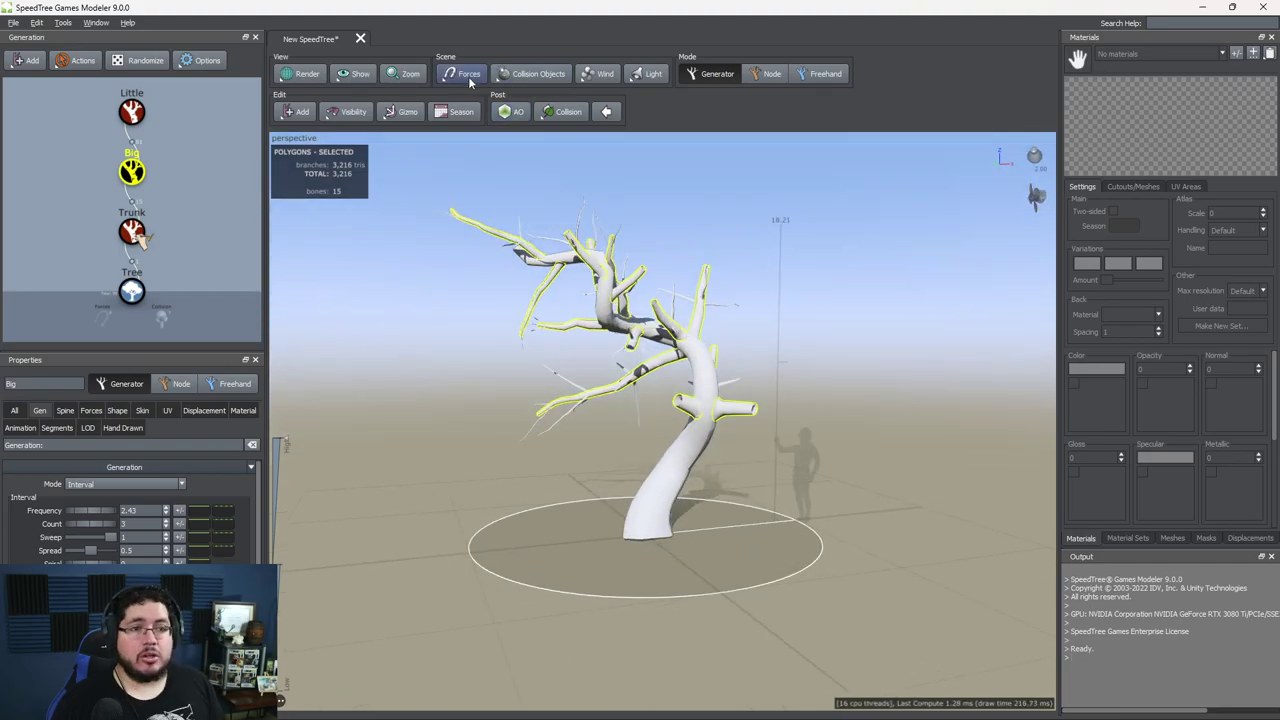
Step: Select the wind fan and set its wind preset to Fast
{"action": "left_click", "coordinate": [1036, 197]}
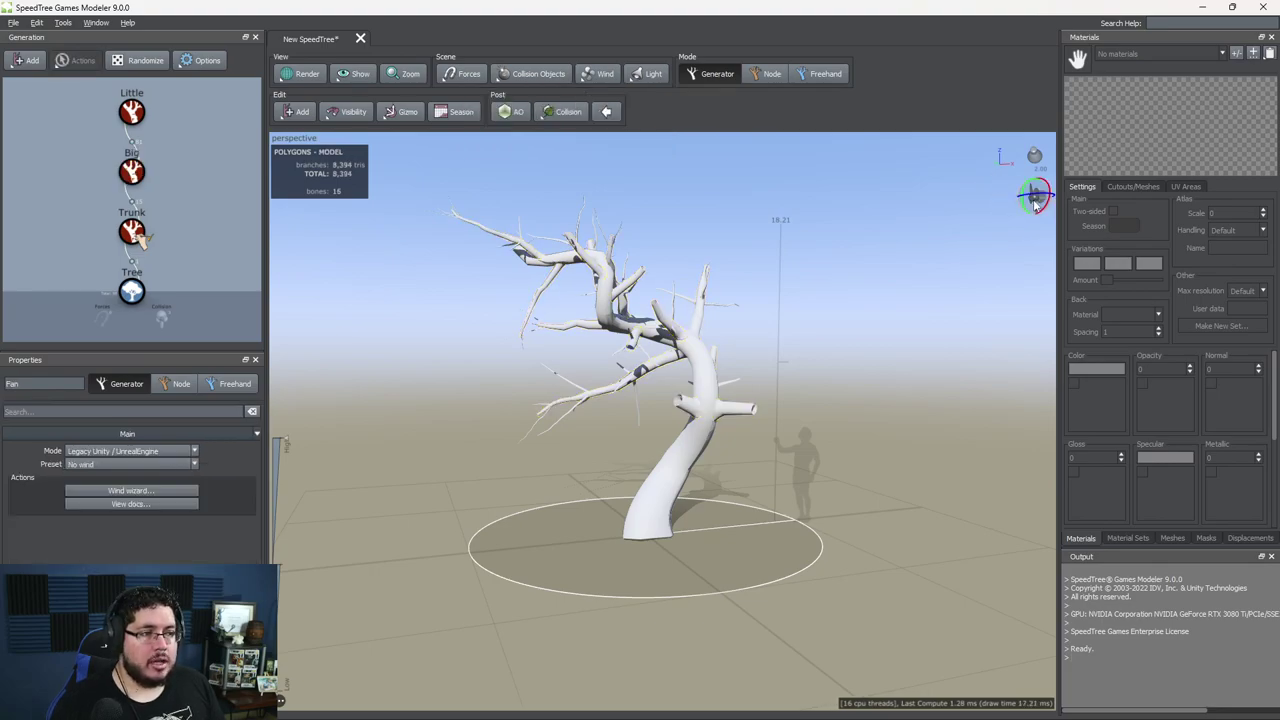
{"action": "left_click", "coordinate": [113, 463]}
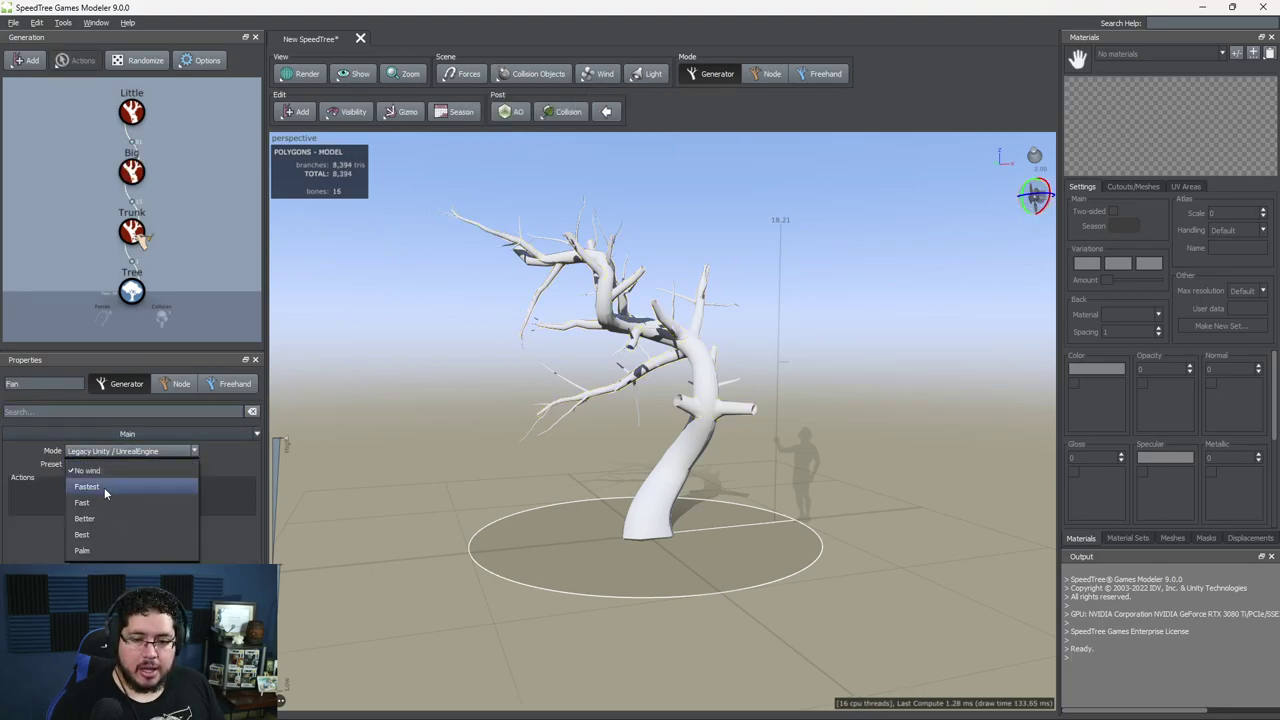
{"action": "left_click", "coordinate": [172, 474]}
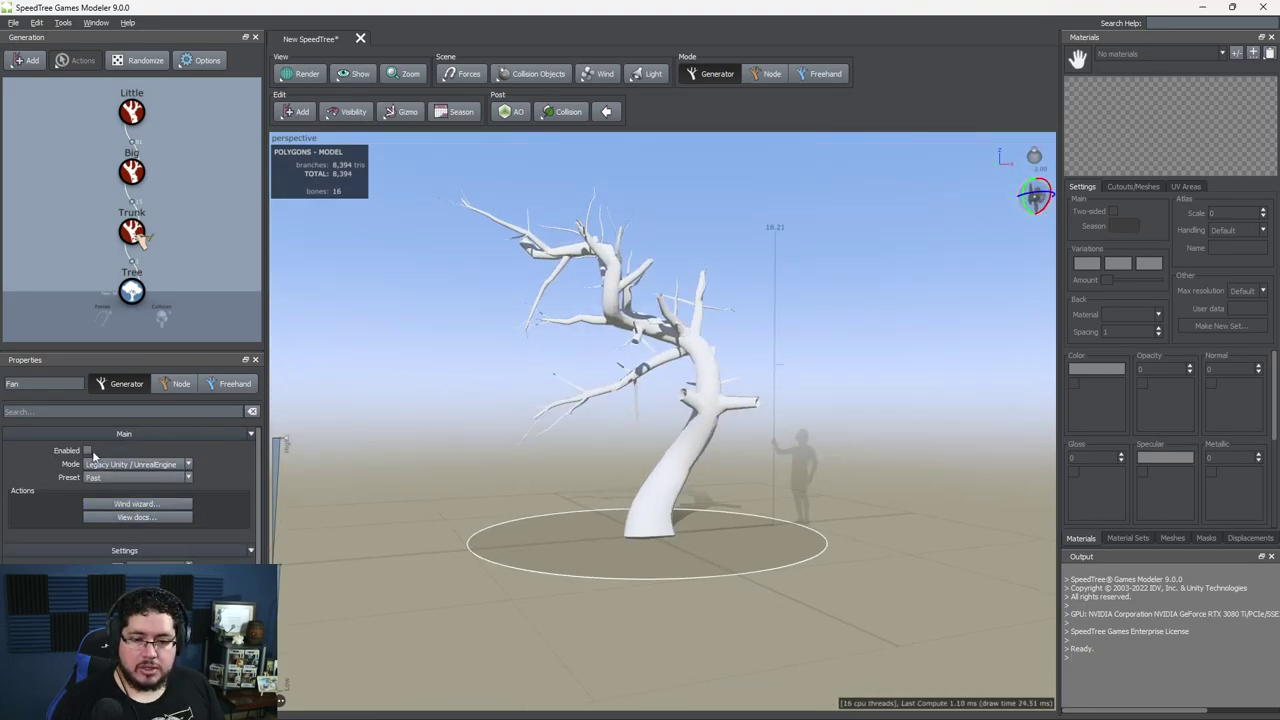
Step: Examine how the trunk and branches sway with the wind enabled, both up close and on the whole tree
{"action": "scroll", "coordinate": [620, 402], "scroll_direction": "up", "scroll_amount": 4}
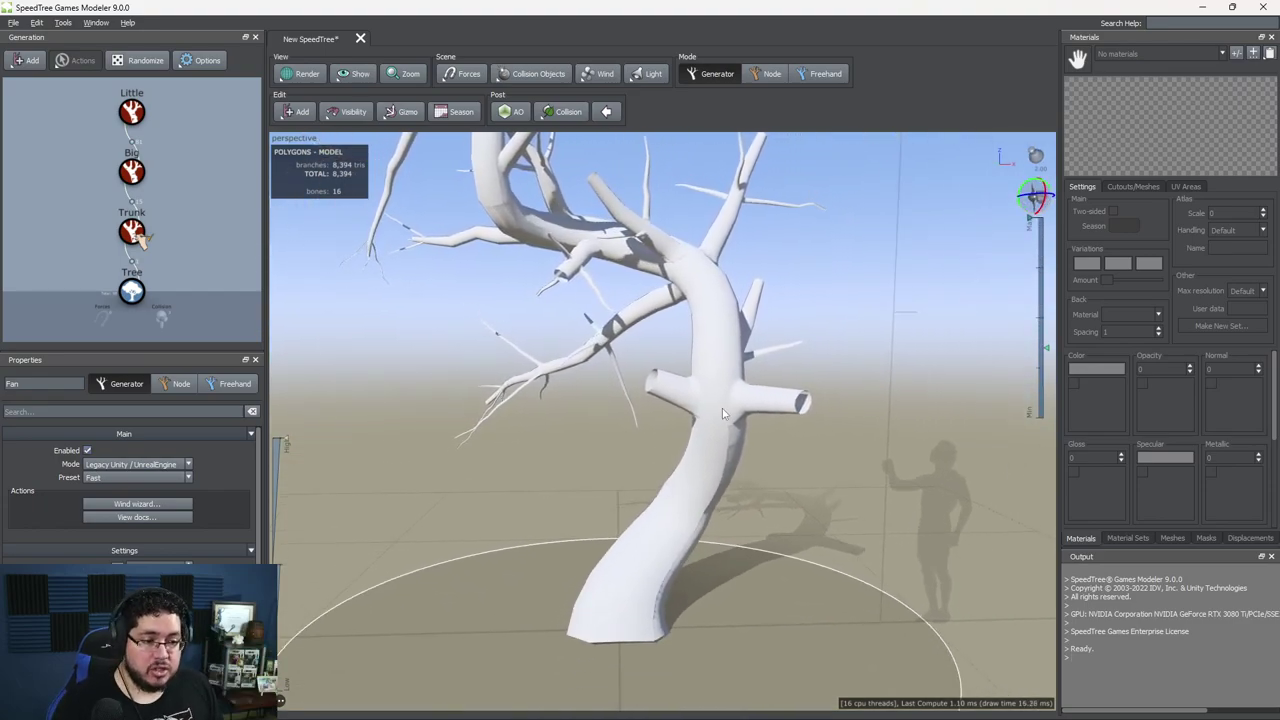
{"action": "scroll", "coordinate": [712, 387], "scroll_direction": "down", "scroll_amount": 5}
{"action": "scroll", "coordinate": [772, 425], "scroll_direction": "up", "scroll_amount": 3}
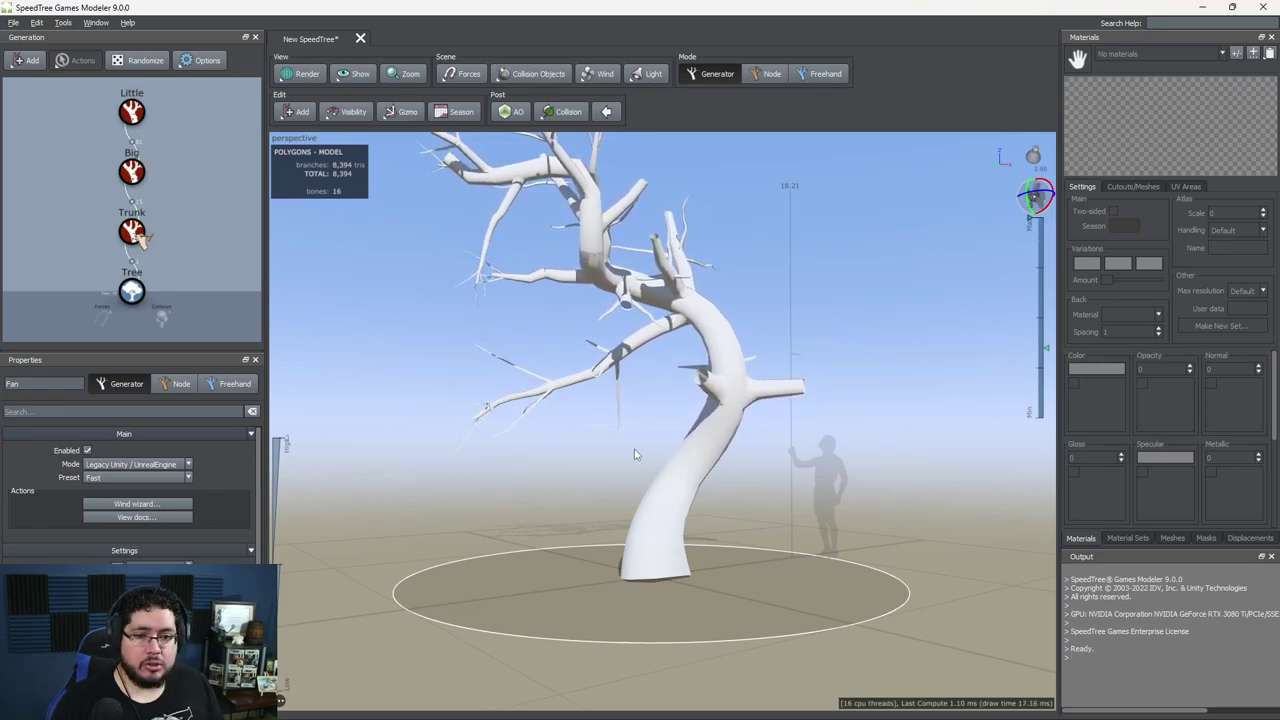
{"action": "left_click_drag", "start_coordinate": [508, 466], "coordinate": [472, 476]}
{"action": "scroll", "coordinate": [472, 476], "scroll_direction": "down", "scroll_amount": 2}
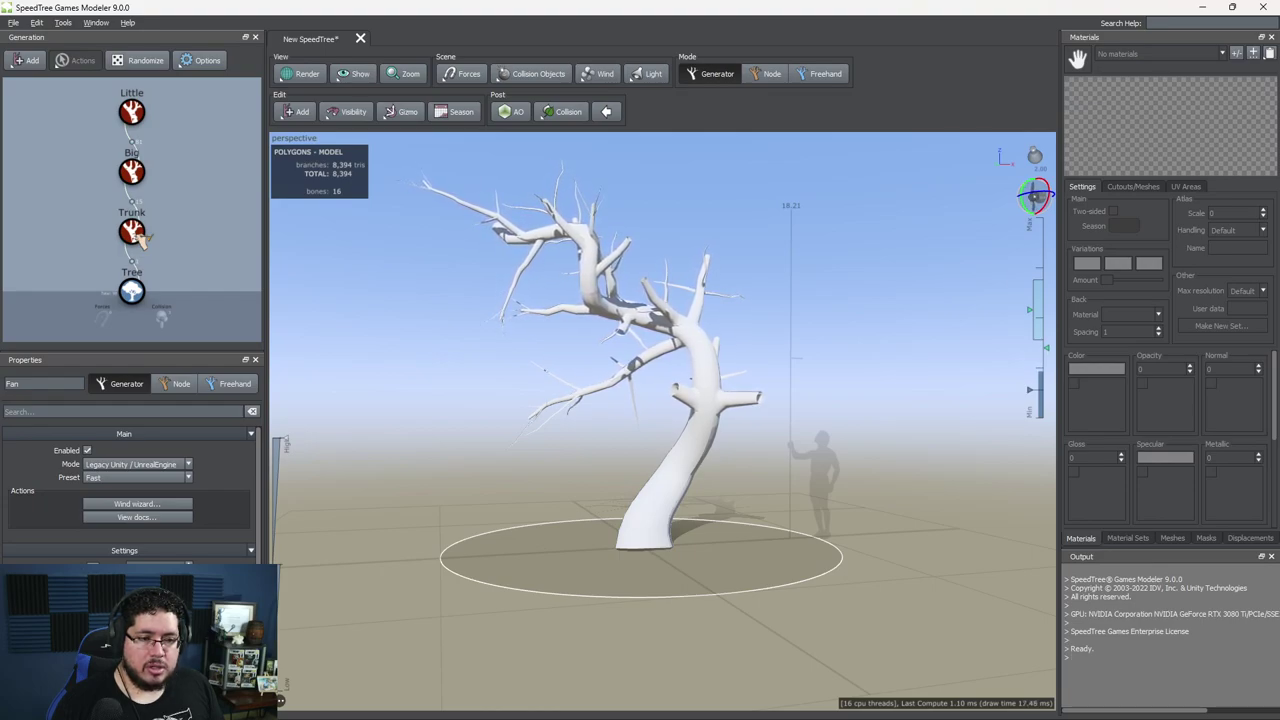
{"action": "left_click", "coordinate": [1009, 211]}
{"action": "left_click", "coordinate": [1037, 197]}
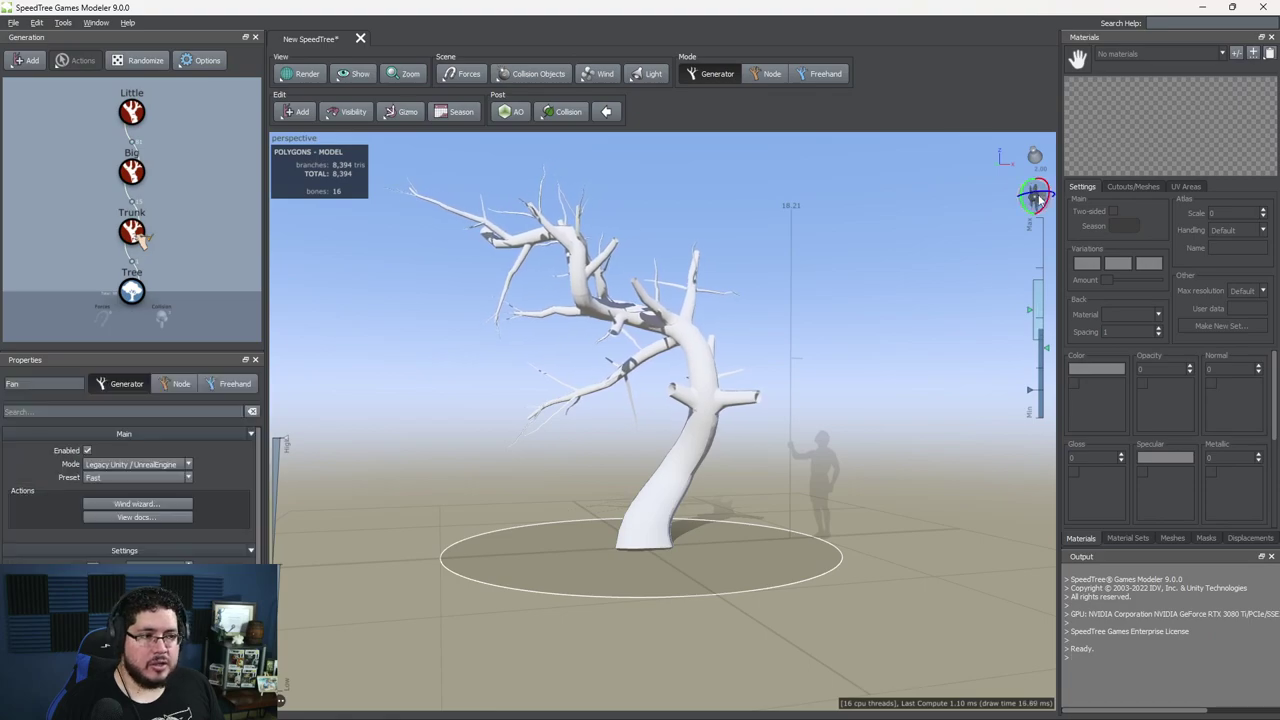
Step: Disable the wind and inspect the still tree from another side
{"action": "left_click", "coordinate": [87, 450]}
{"action": "left_click_drag", "start_coordinate": [520, 400], "coordinate": [698, 436]}
{"action": "scroll", "coordinate": [698, 436], "scroll_direction": "up", "scroll_amount": 3}
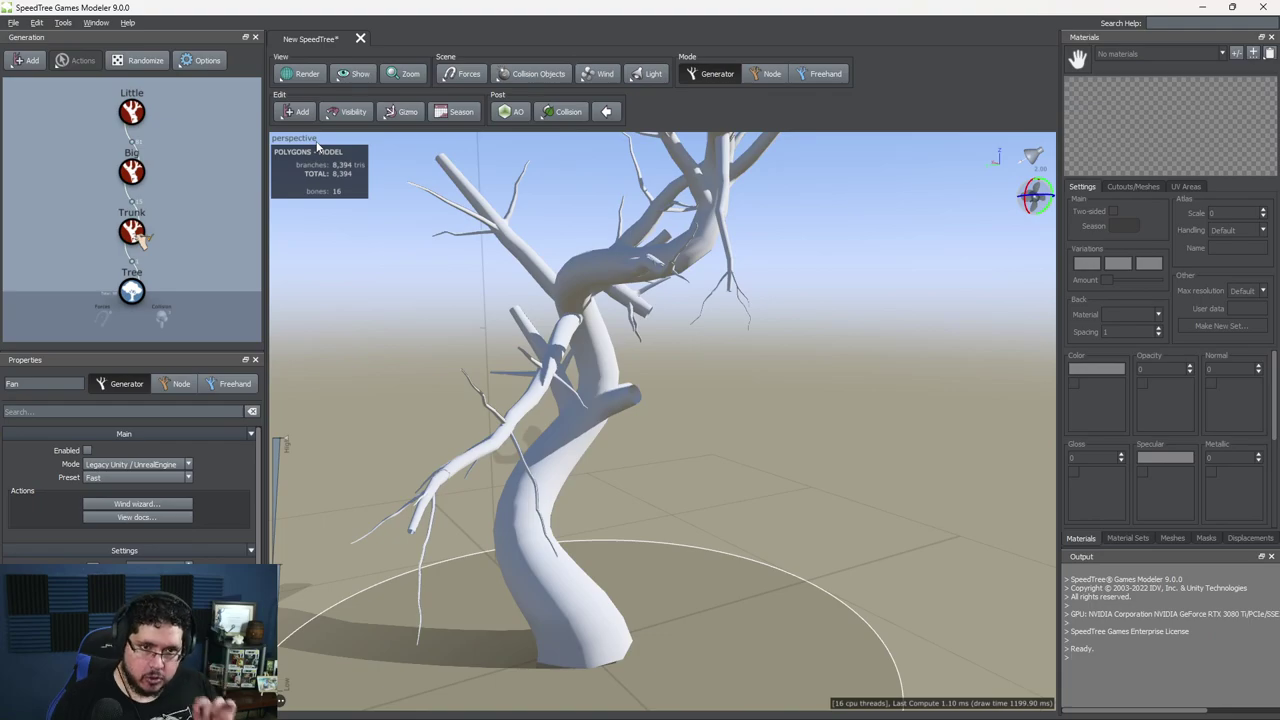
Step: Add a Direction force to the Big branches and inspect how it bends them
{"action": "left_click", "coordinate": [134, 174]}
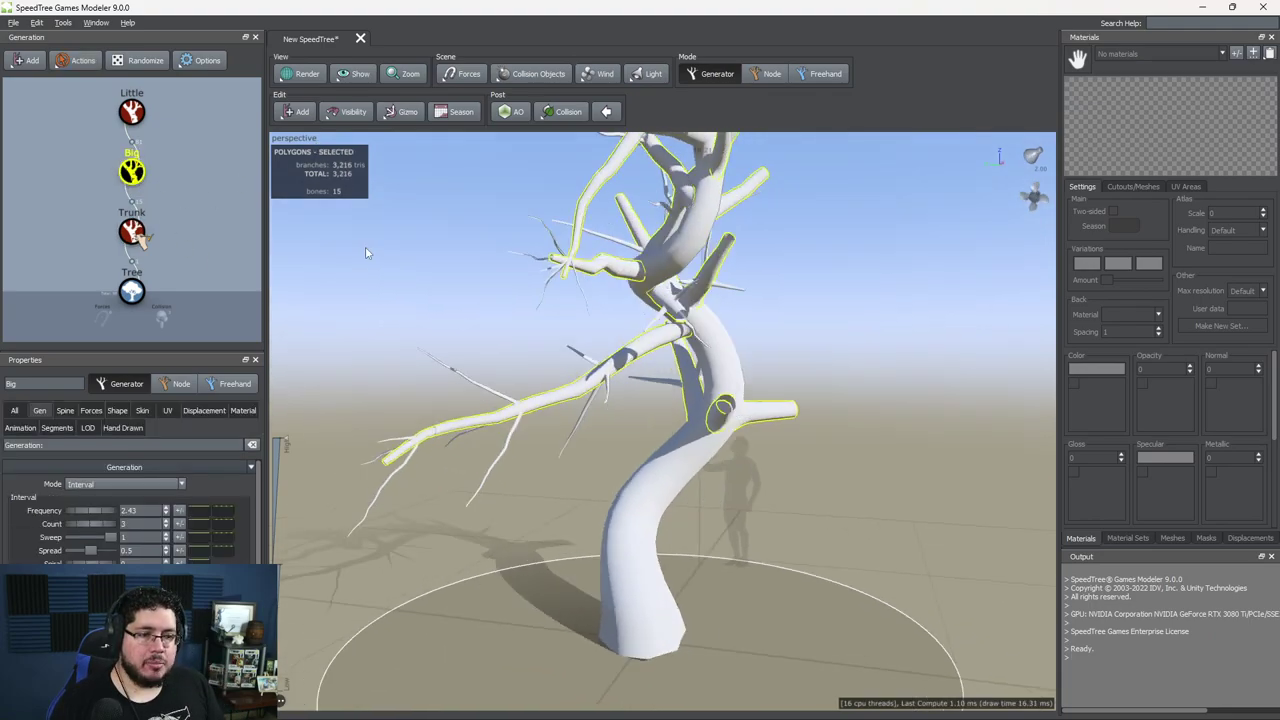
{"action": "left_click_drag", "start_coordinate": [365, 248], "coordinate": [467, 95]}
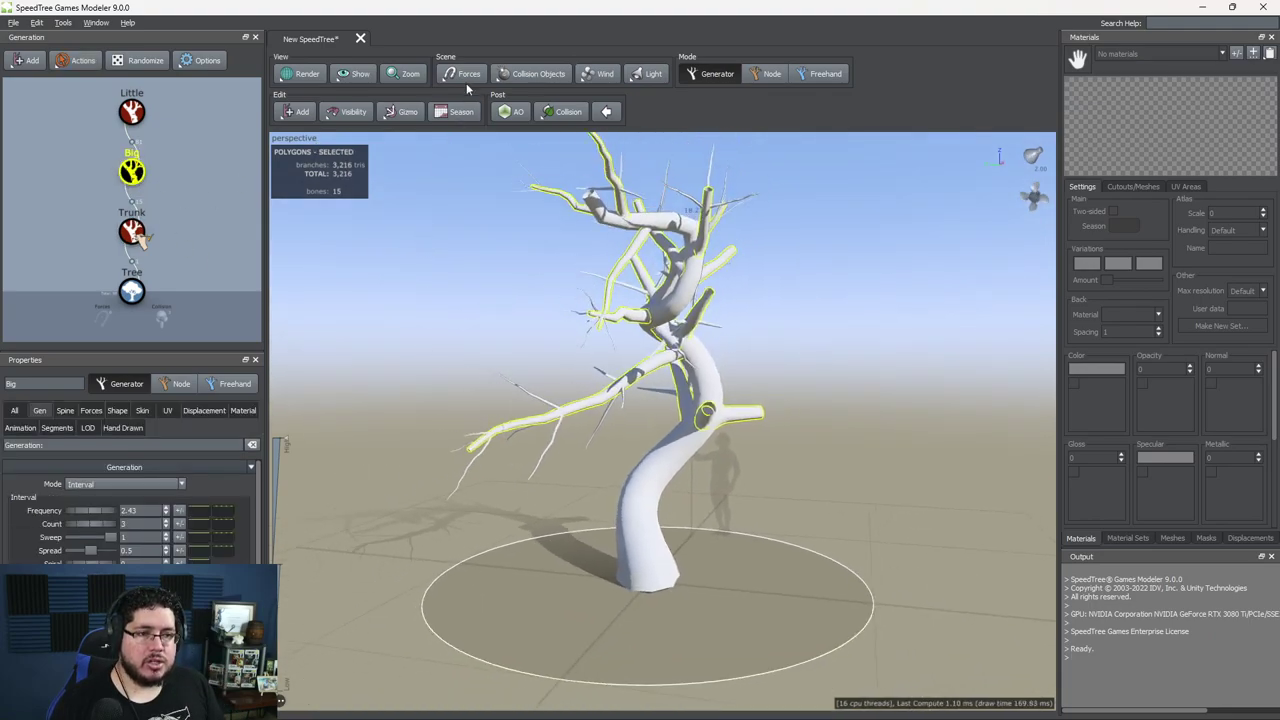
{"action": "mouse_move", "coordinate": [496, 87]}
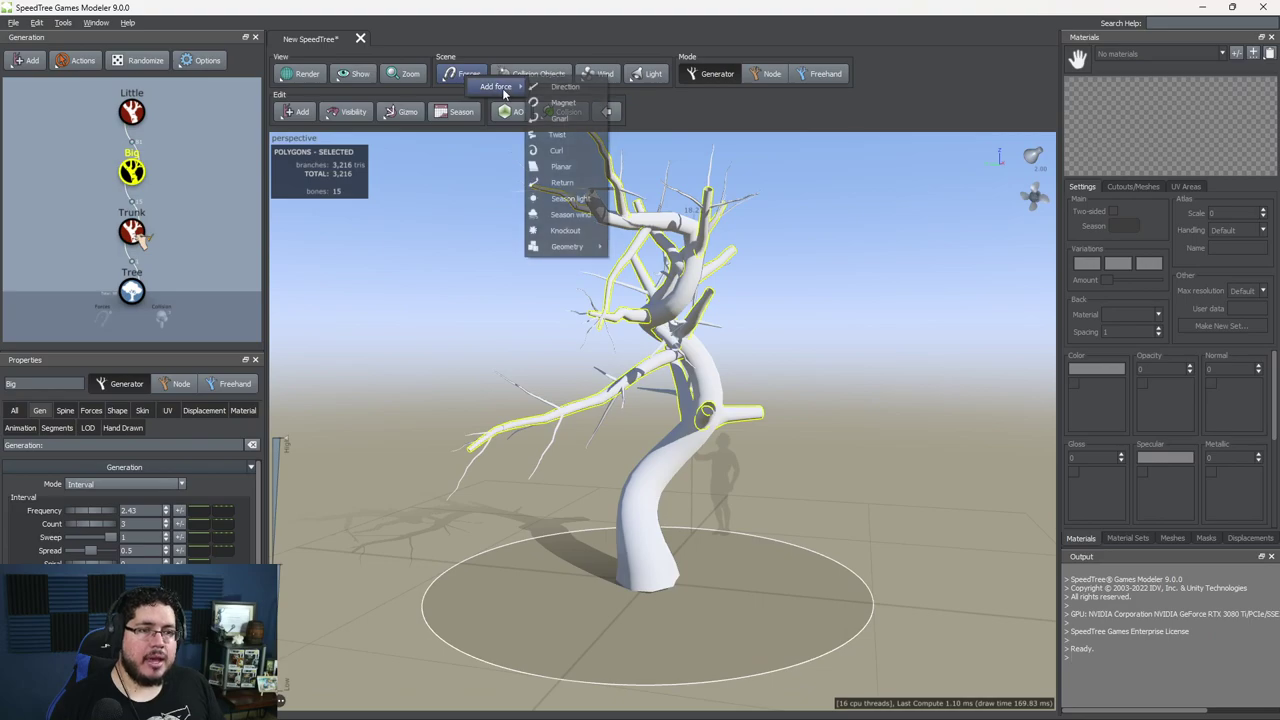
{"action": "left_click", "coordinate": [575, 91]}
{"action": "left_click_drag", "start_coordinate": [672, 300], "coordinate": [613, 310]}
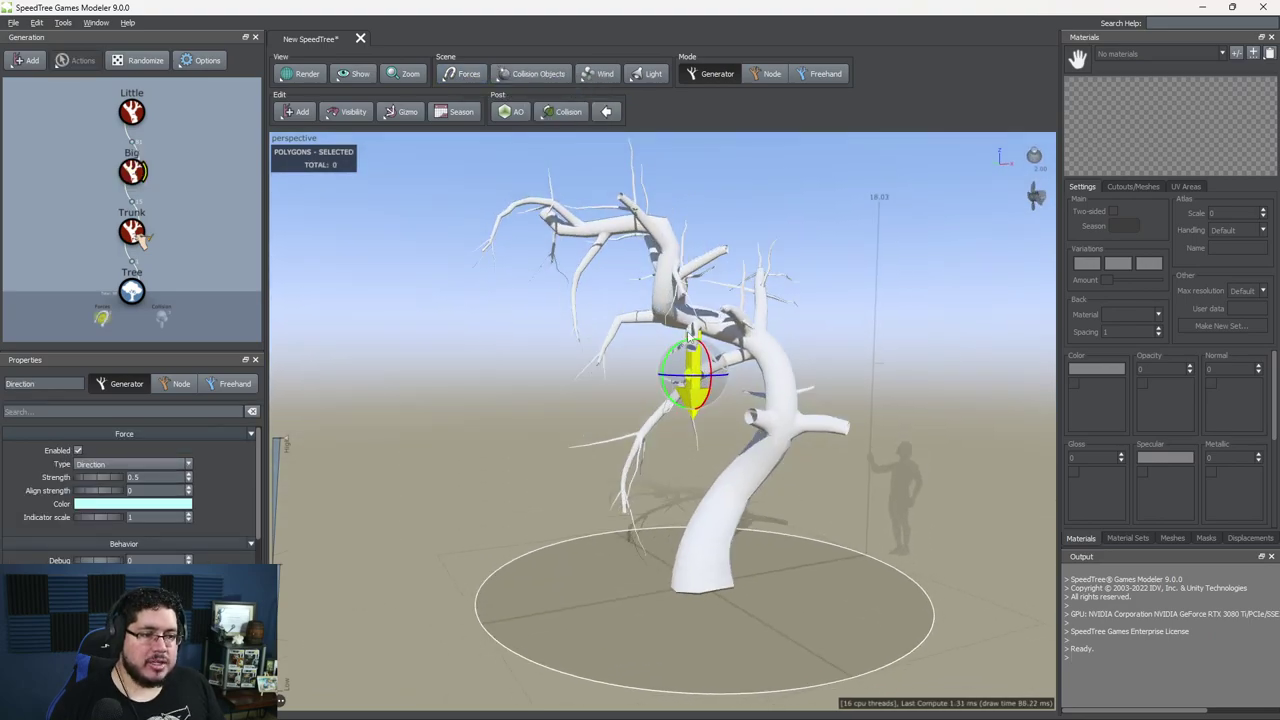
Step: Rotate the Direction force so it points diagonally downward, pulling the Big branches away from the trunk
{"action": "left_click_drag", "start_coordinate": [520, 292], "coordinate": [640, 308]}
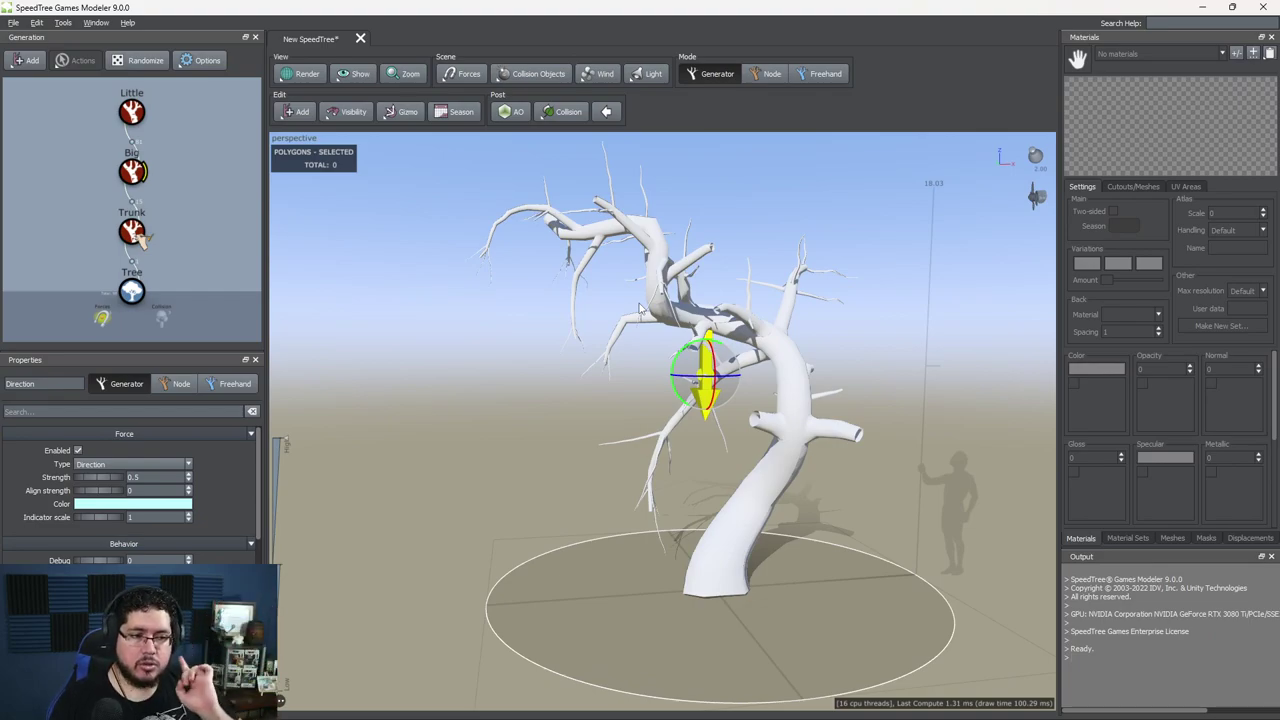
{"action": "mouse_move", "coordinate": [706, 340]}
{"action": "left_mouse_down"}
{"action": "mouse_move", "coordinate": [692, 344]}
{"action": "mouse_move", "coordinate": [705, 375]}
{"action": "mouse_move", "coordinate": [764, 336]}
{"action": "mouse_move", "coordinate": [708, 340]}
{"action": "mouse_move", "coordinate": [724, 345]}
{"action": "left_mouse_up"}
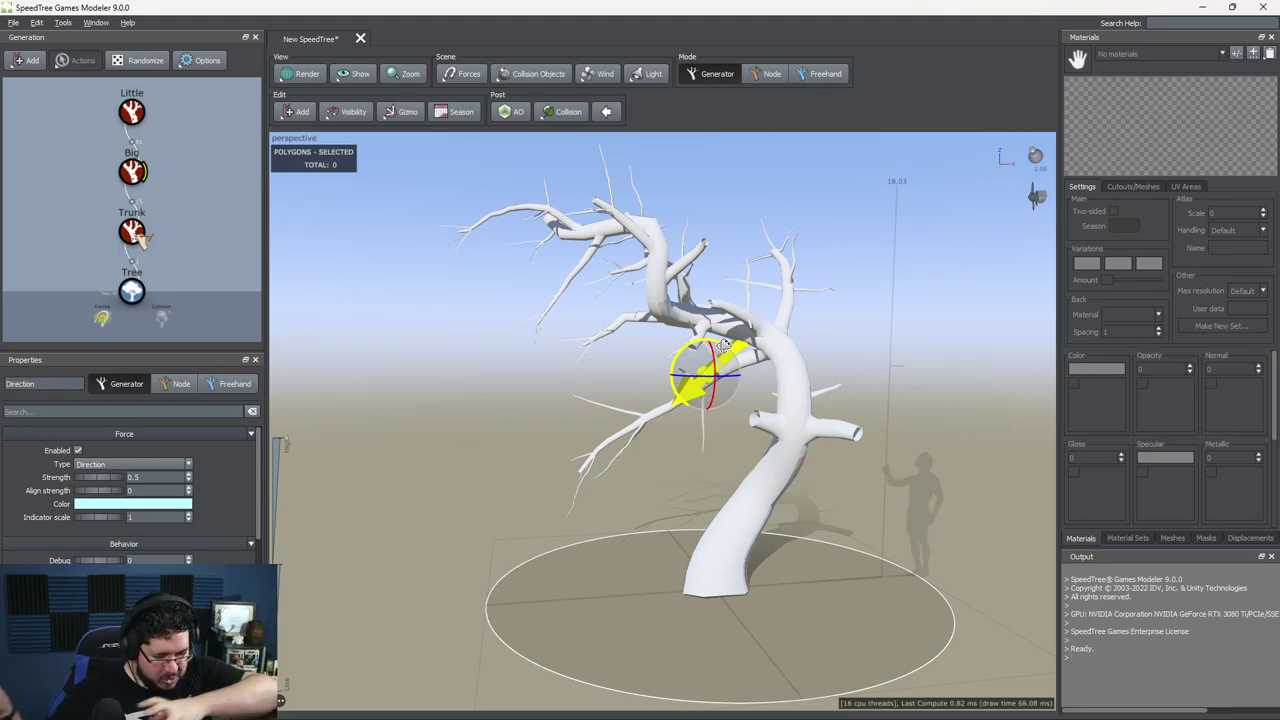
{"action": "left_click_drag", "start_coordinate": [724, 345], "coordinate": [697, 342]}
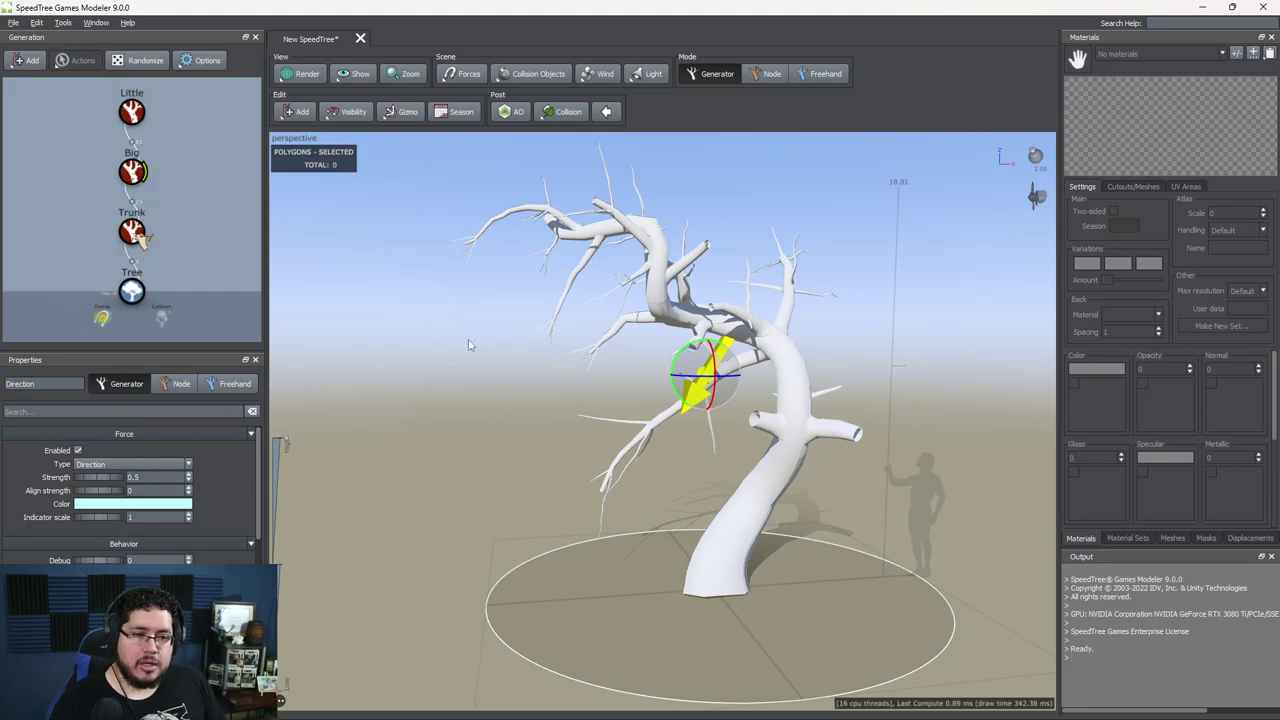
Step: Reselect the Direction force from the scene's forces to check which generator it acts on
{"action": "left_click", "coordinate": [124, 205]}
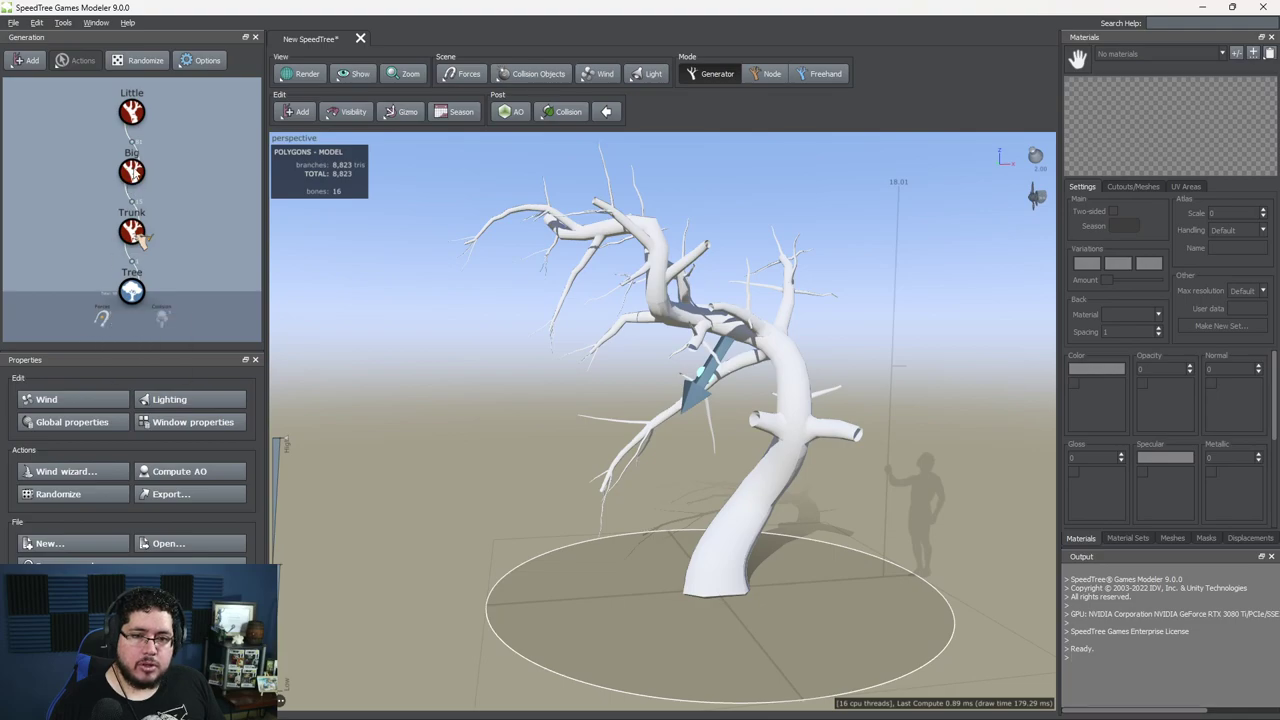
{"action": "left_click", "coordinate": [132, 181]}
{"action": "left_click", "coordinate": [105, 316]}
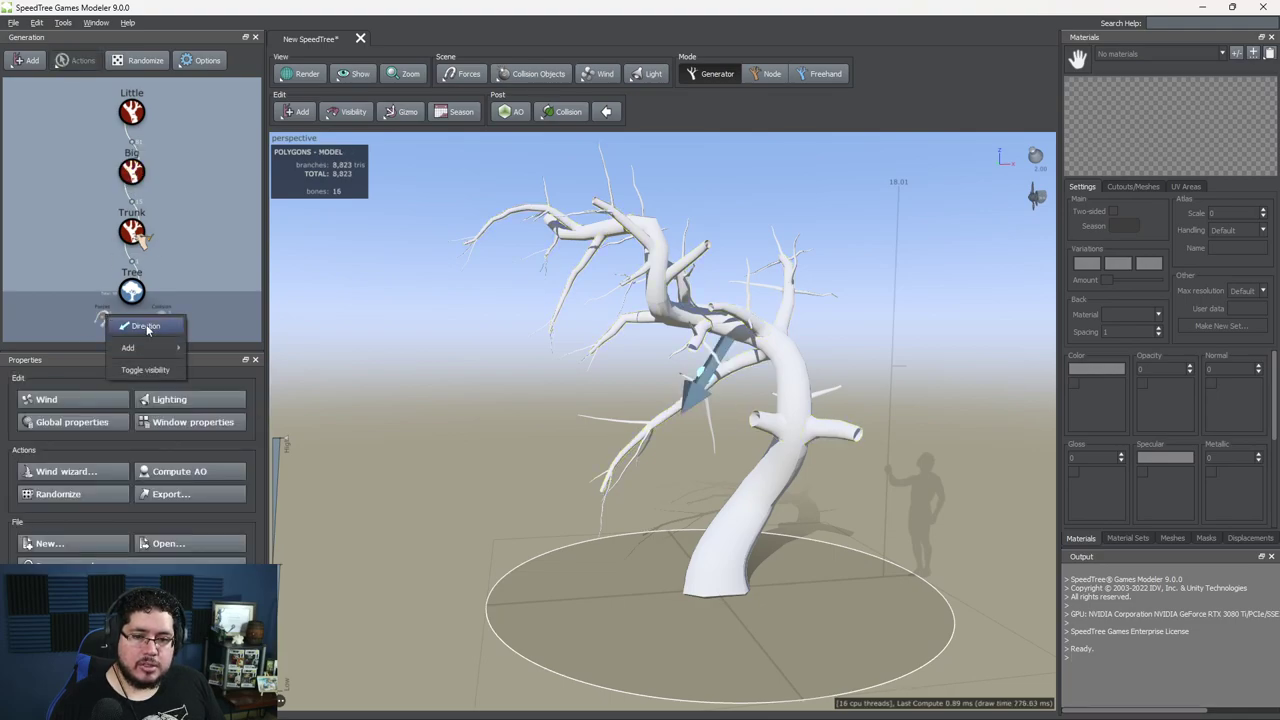
{"action": "left_click", "coordinate": [149, 330]}
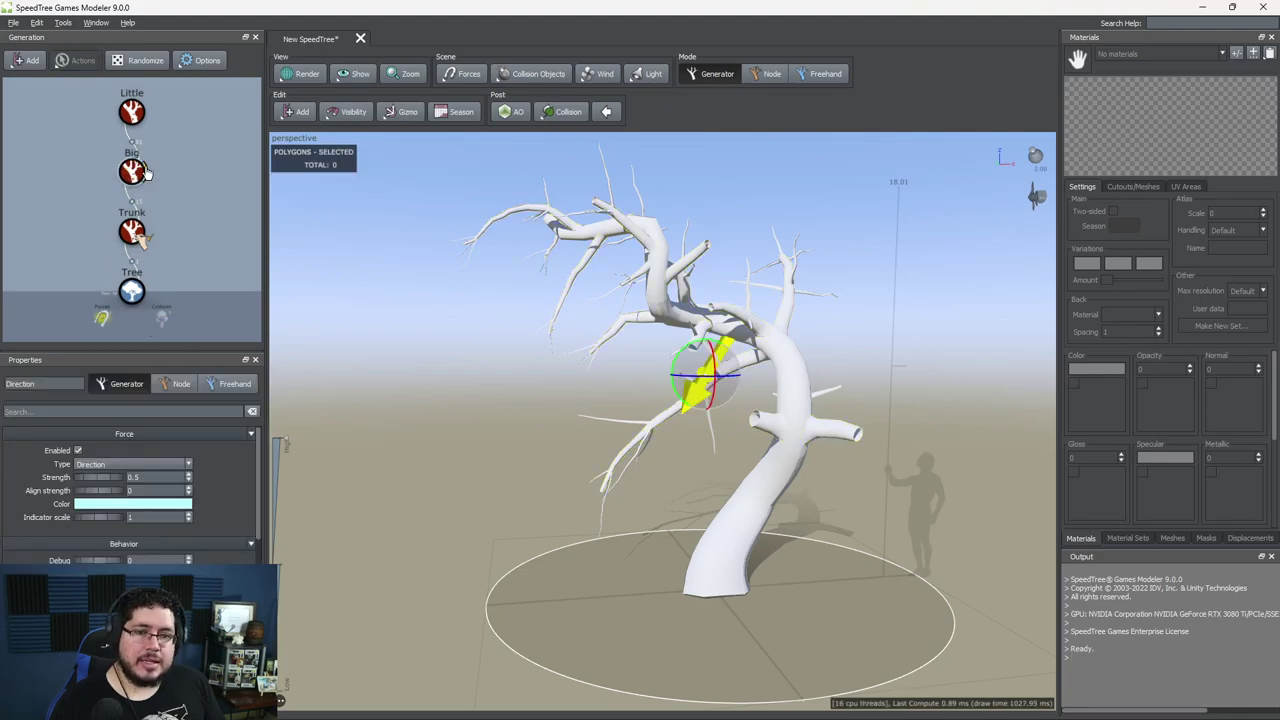
Step: Try applying the Direction force to the Little branches with an amount of 0.06, and switch it off again
{"action": "middle_click_drag", "start_coordinate": [685, 222], "coordinate": [675, 295]}
{"action": "left_click", "coordinate": [131, 113]}
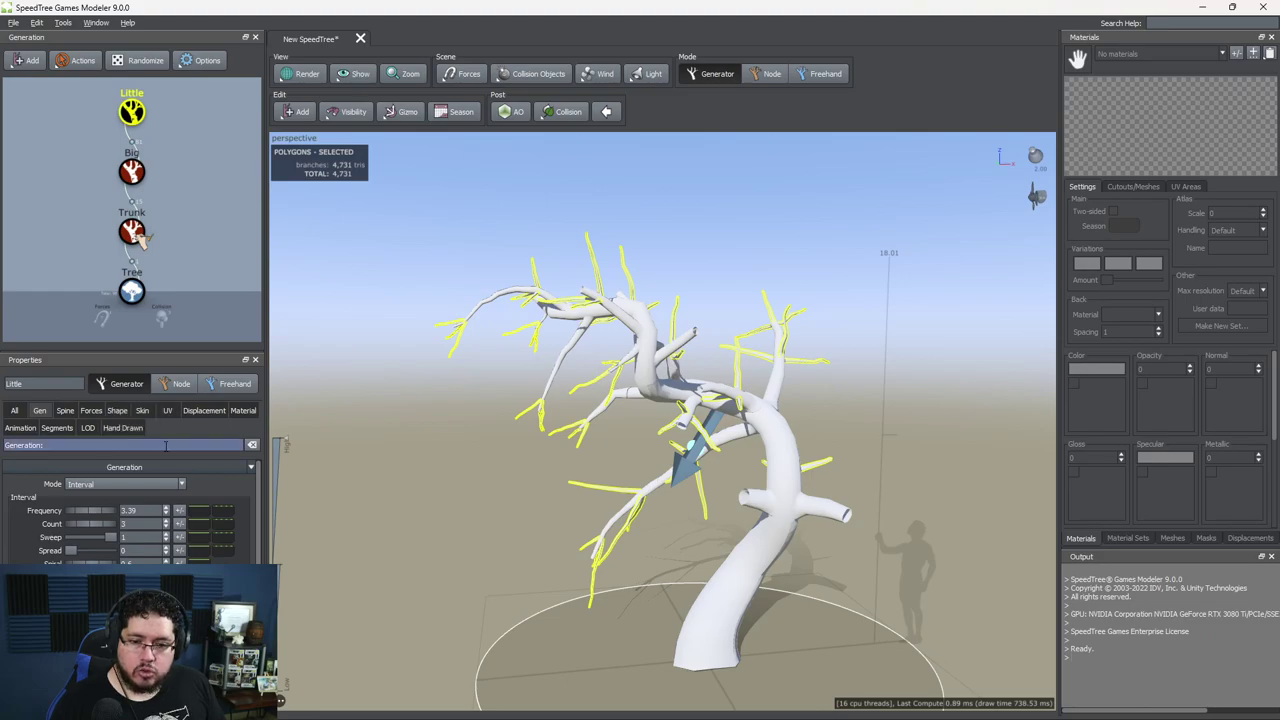
{"action": "left_click", "coordinate": [89, 415]}
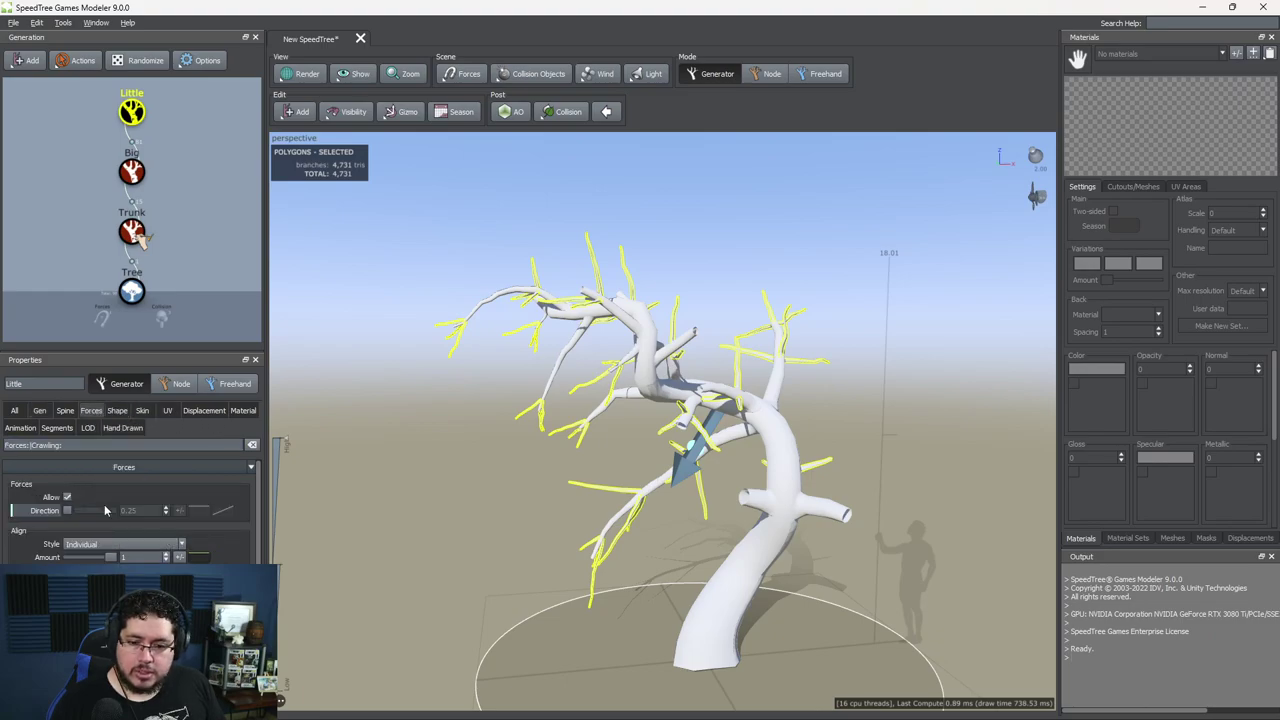
{"action": "scroll", "coordinate": [130, 510], "scroll_direction": "down", "scroll_amount": 2}
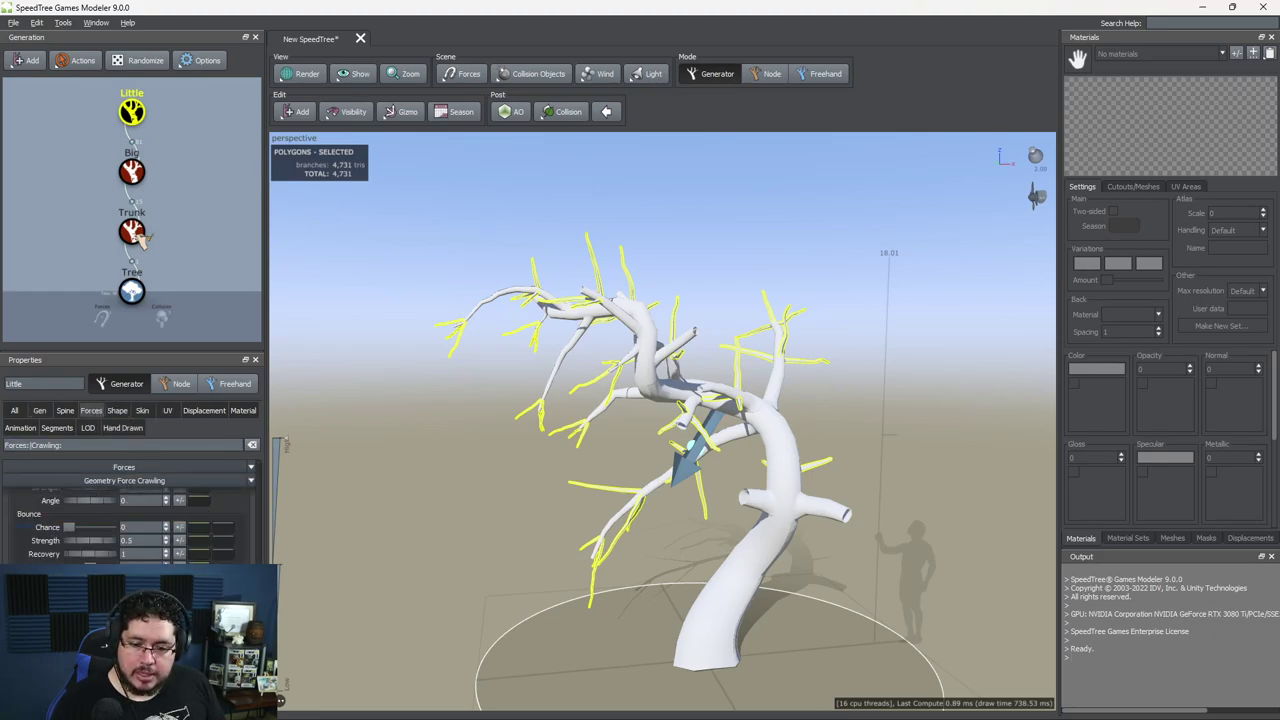
{"action": "scroll", "coordinate": [55, 560], "scroll_direction": "down", "scroll_amount": 4}
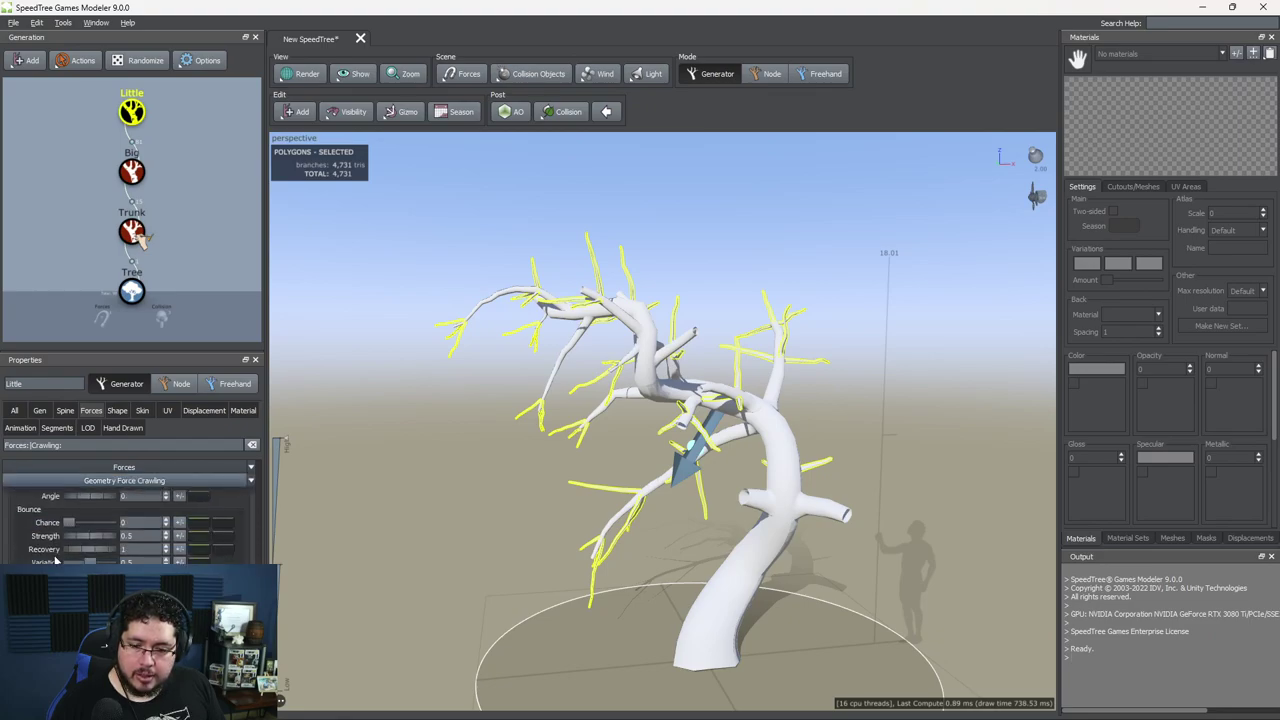
{"action": "scroll", "coordinate": [55, 565], "scroll_direction": "up", "scroll_amount": 5}
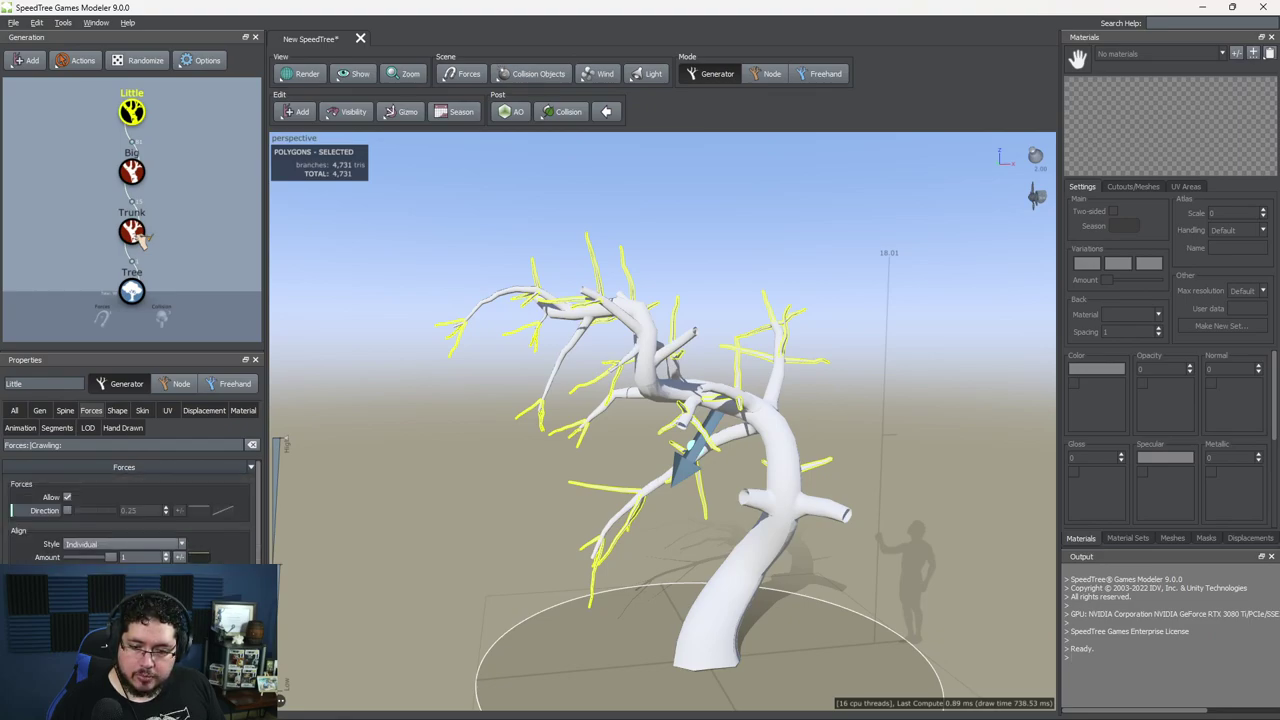
{"action": "left_click", "coordinate": [70, 512]}
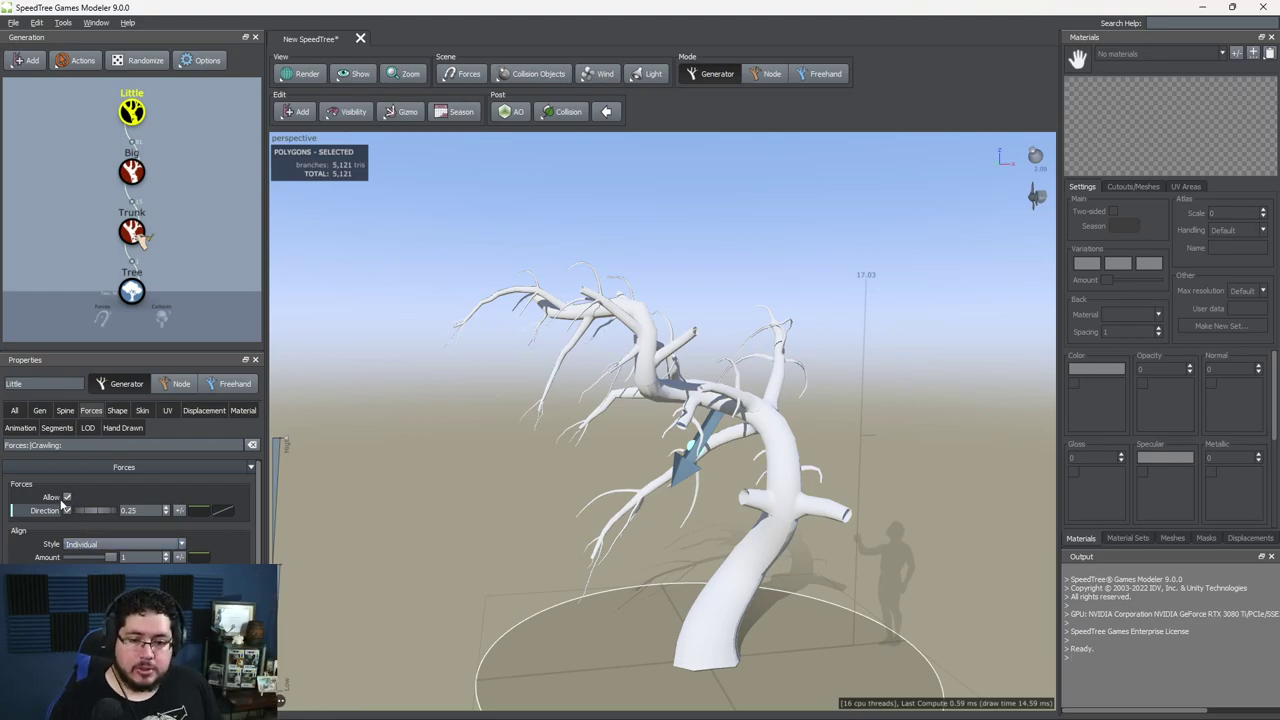
{"action": "left_click_drag", "start_coordinate": [114, 508], "coordinate": [61, 514]}
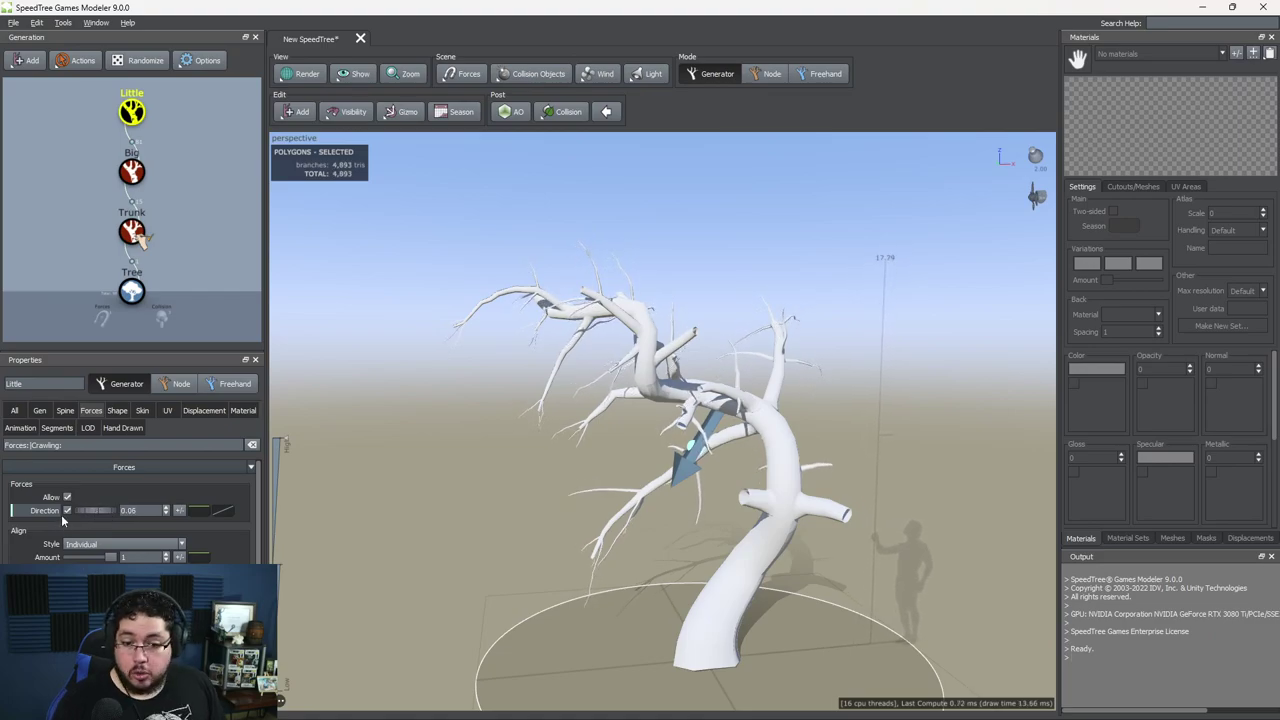
{"action": "left_click", "coordinate": [66, 511]}
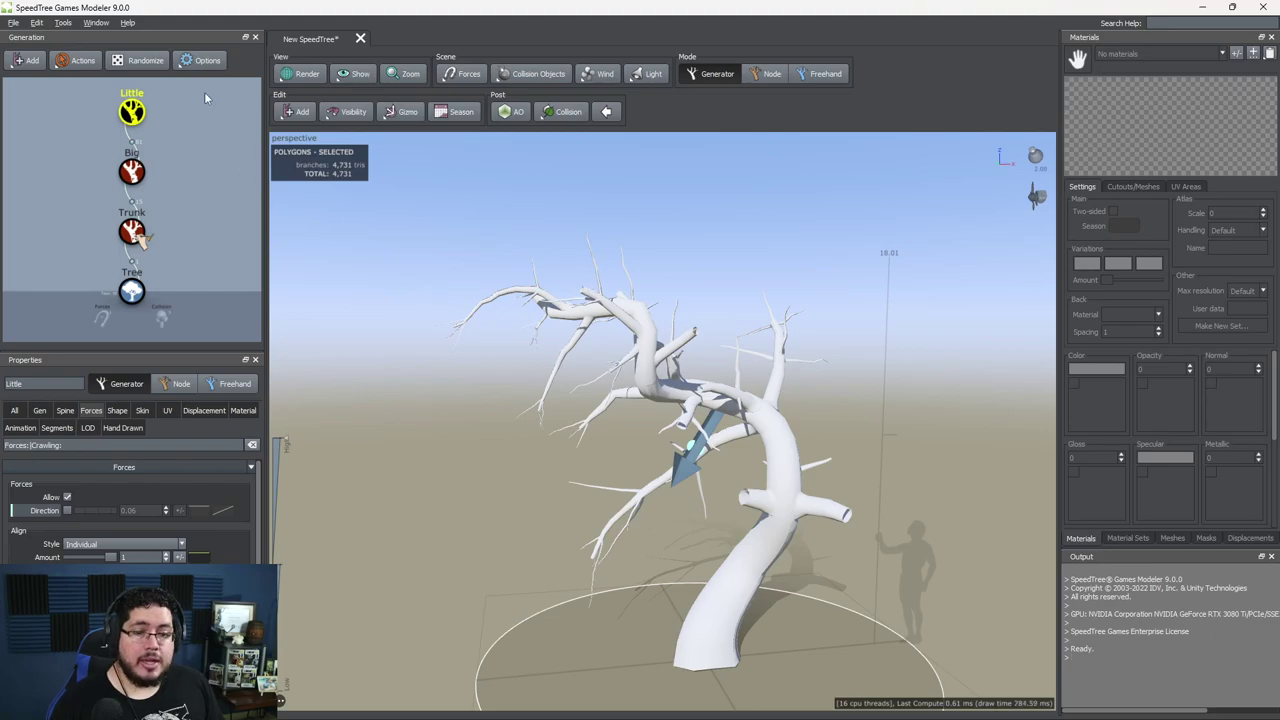
Step: Add a Curl force to the Little branches and set its strength to 0.32
{"action": "left_click", "coordinate": [136, 113]}
{"action": "left_click", "coordinate": [460, 74]}
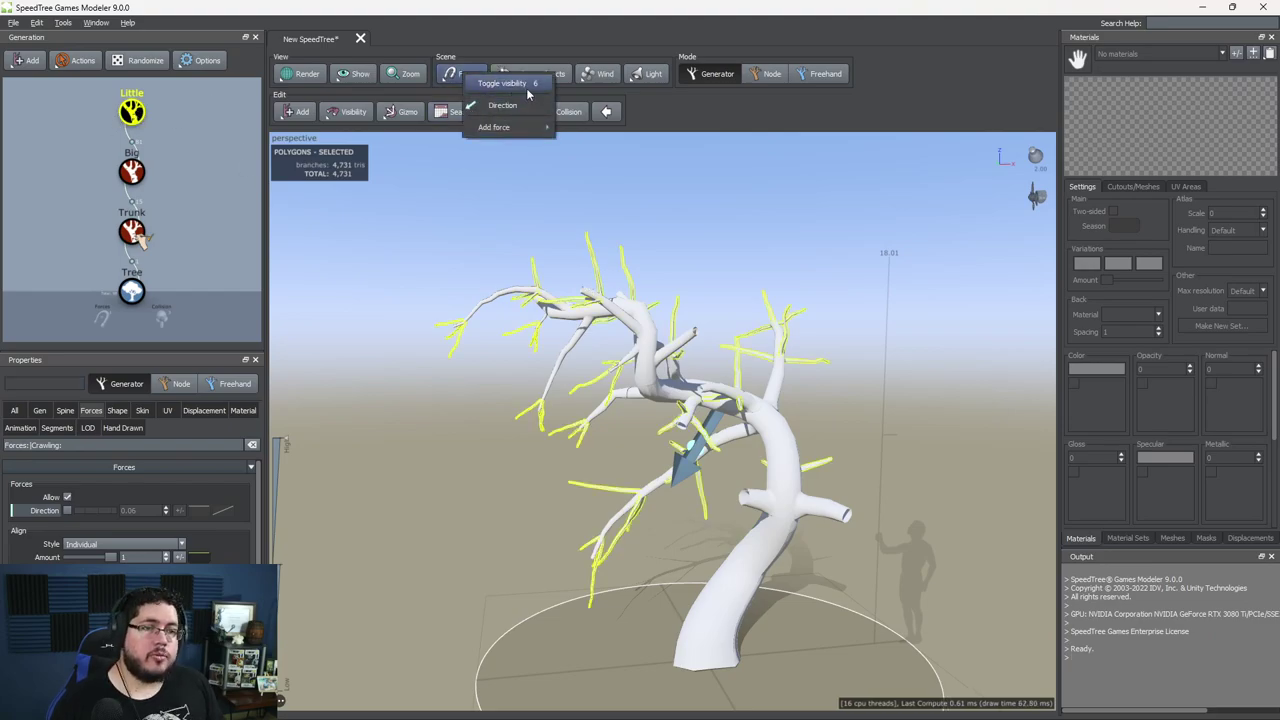
{"action": "mouse_move", "coordinate": [525, 131]}
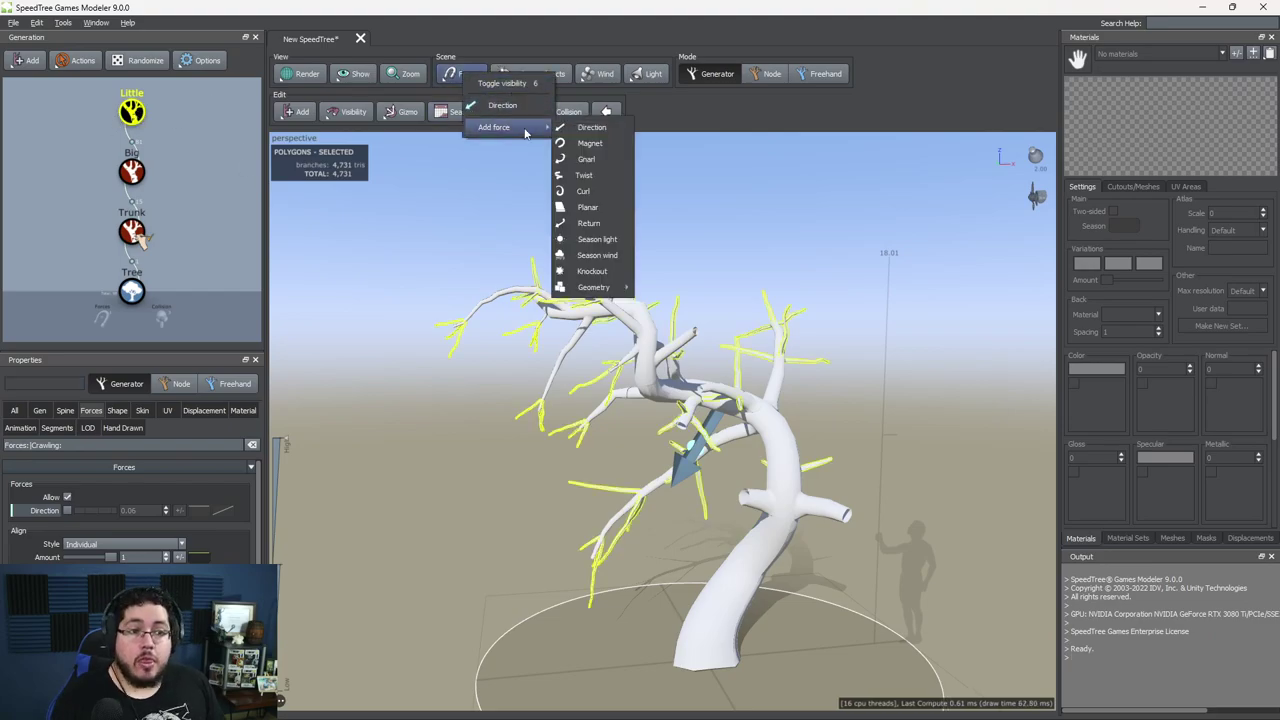
{"action": "left_click", "coordinate": [599, 195]}
{"action": "left_click_drag", "start_coordinate": [656, 330], "coordinate": [424, 340]}
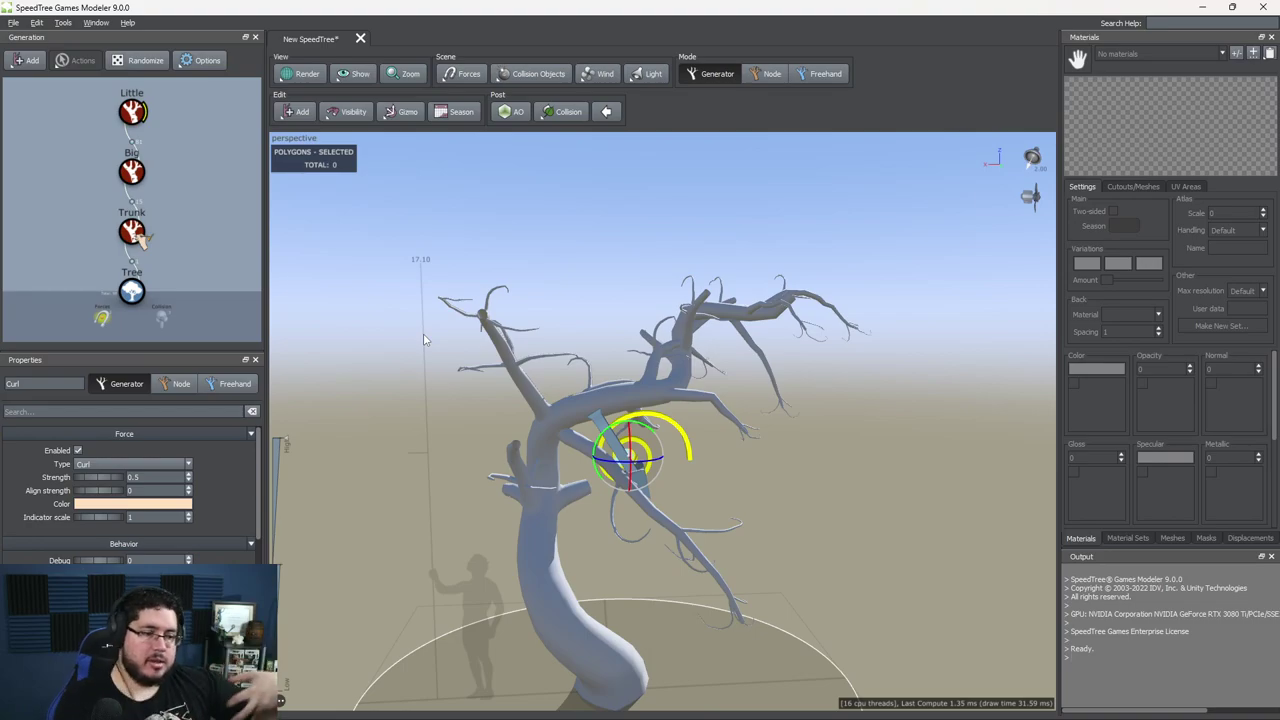
{"action": "left_click_drag", "start_coordinate": [108, 482], "coordinate": [93, 479]}
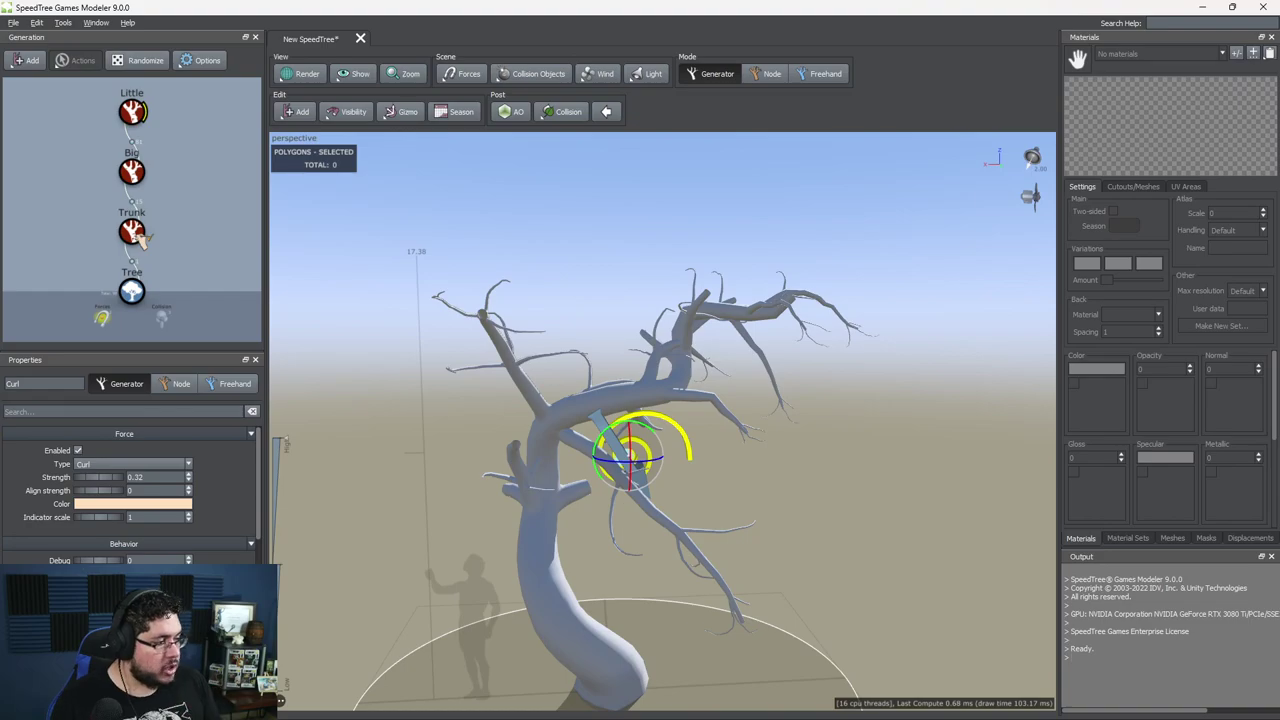
Step: Deselect the Curl force and examine the curled Little branches around the tree, up close and from afar
{"action": "left_click_drag", "start_coordinate": [912, 465], "coordinate": [880, 478]}
{"action": "middle_click_drag", "start_coordinate": [880, 478], "coordinate": [871, 435]}
{"action": "scroll", "coordinate": [871, 435], "scroll_direction": "down", "scroll_amount": 5}
{"action": "left_click_drag", "start_coordinate": [871, 435], "coordinate": [842, 424]}
{"action": "scroll", "coordinate": [912, 463], "scroll_direction": "up", "scroll_amount": 6}
{"action": "scroll", "coordinate": [912, 463], "scroll_direction": "down", "scroll_amount": 8}
{"action": "left_click", "coordinate": [842, 424]}
{"action": "scroll", "coordinate": [838, 425], "scroll_direction": "up", "scroll_amount": 3}
{"action": "scroll", "coordinate": [836, 424], "scroll_direction": "up", "scroll_amount": 5}
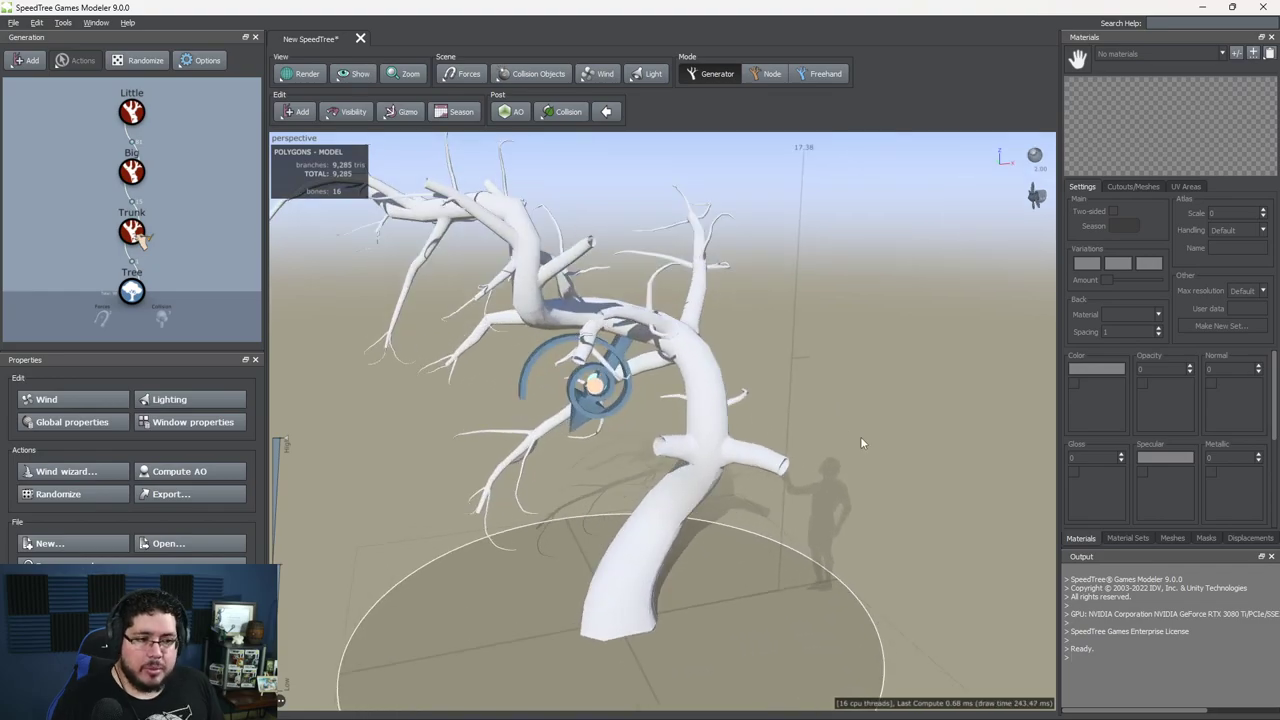
Step: Add a Twigs branch generator on top of the Little branches
{"action": "left_click_drag", "start_coordinate": [863, 443], "coordinate": [739, 412]}
{"action": "scroll", "coordinate": [897, 401], "scroll_direction": "down", "scroll_amount": 5}
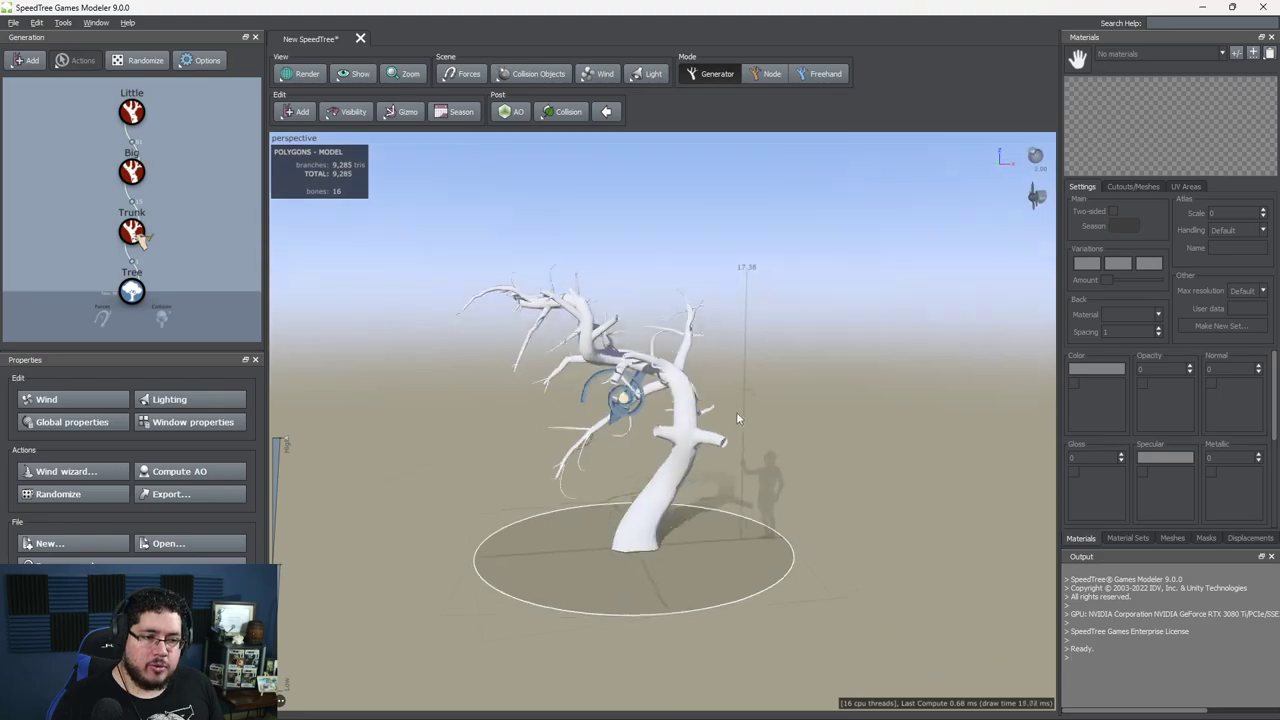
{"action": "scroll", "coordinate": [739, 412], "scroll_direction": "up", "scroll_amount": 5}
{"action": "scroll", "coordinate": [738, 418], "scroll_direction": "down", "scroll_amount": 2}
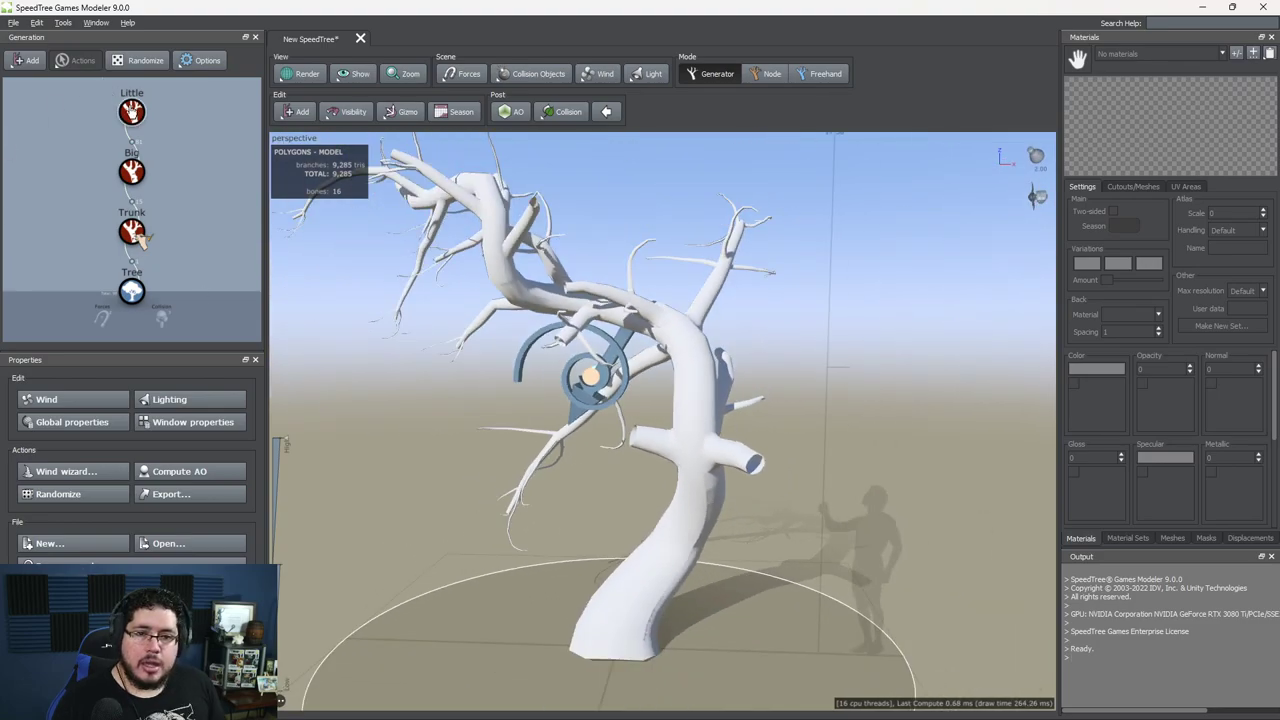
{"action": "left_click", "coordinate": [131, 112]}
{"action": "right_click", "coordinate": [131, 108]}
{"action": "mouse_move", "coordinate": [279, 122]}
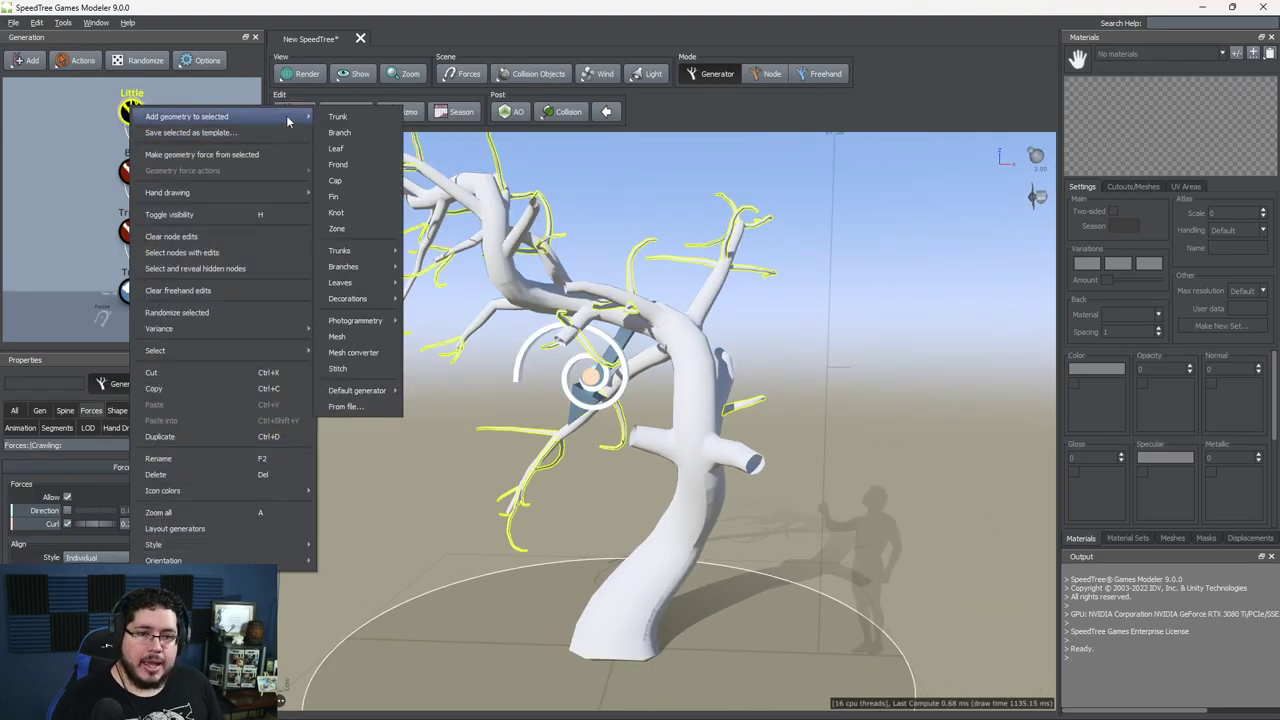
{"action": "mouse_move", "coordinate": [377, 273]}
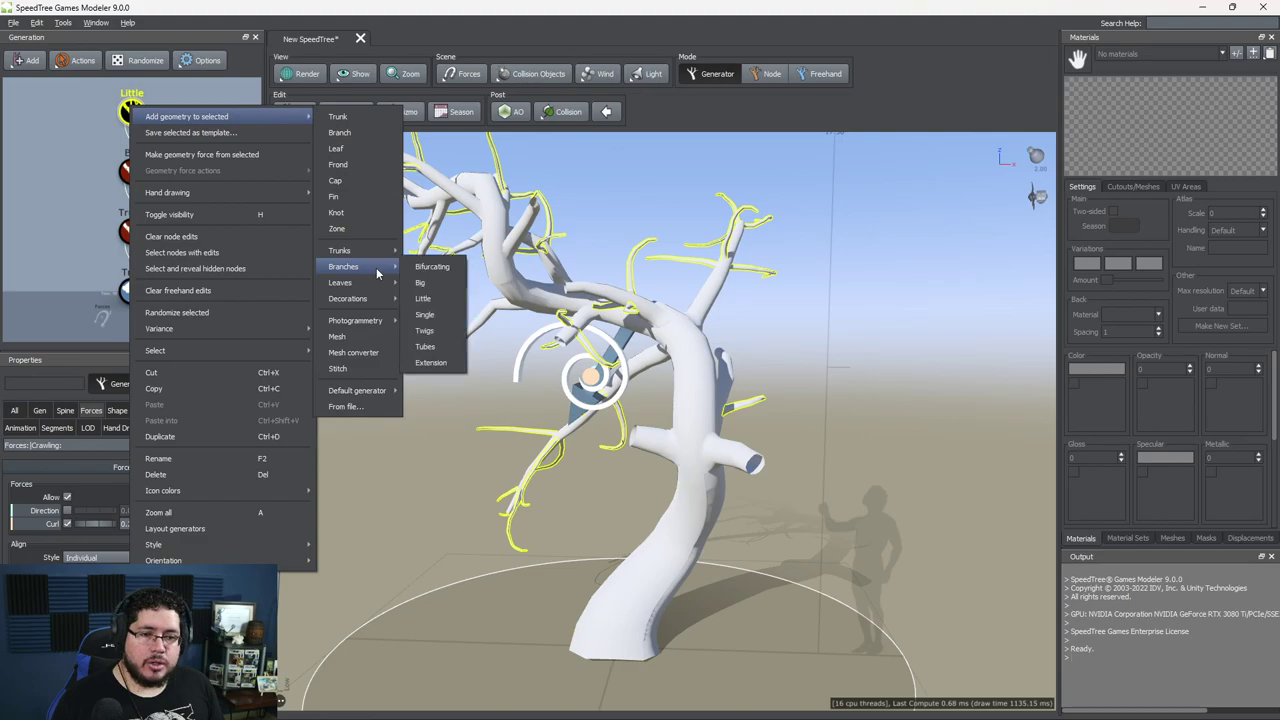
{"action": "left_click", "coordinate": [424, 331]}
Step: Try raising the Twigs generator's interval frequency to 5.21 and its count to 8
{"action": "left_click", "coordinate": [776, 340]}
{"action": "scroll", "coordinate": [772, 344], "scroll_direction": "up", "scroll_amount": 4}
{"action": "left_click_drag", "start_coordinate": [772, 344], "coordinate": [565, 321]}
{"action": "scroll", "coordinate": [631, 308], "scroll_direction": "down", "scroll_amount": 4}
{"action": "scroll", "coordinate": [550, 320], "scroll_direction": "down", "scroll_amount": 5}
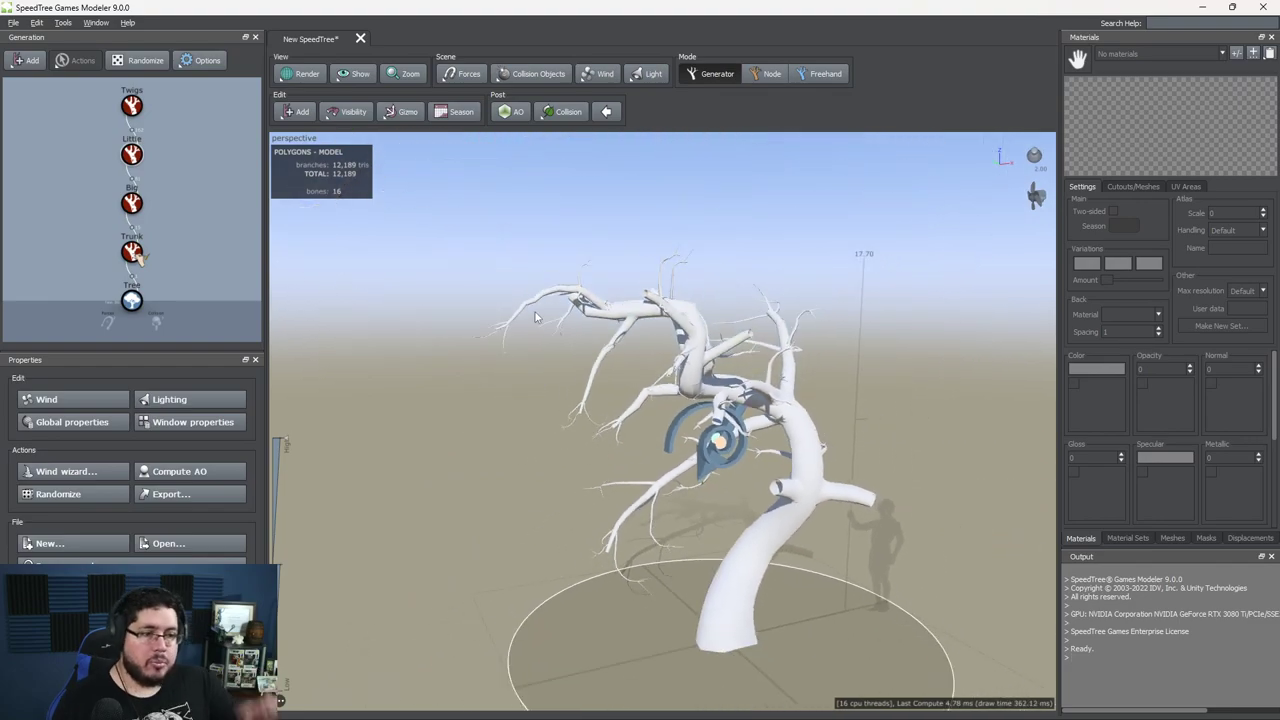
{"action": "left_click", "coordinate": [131, 106]}
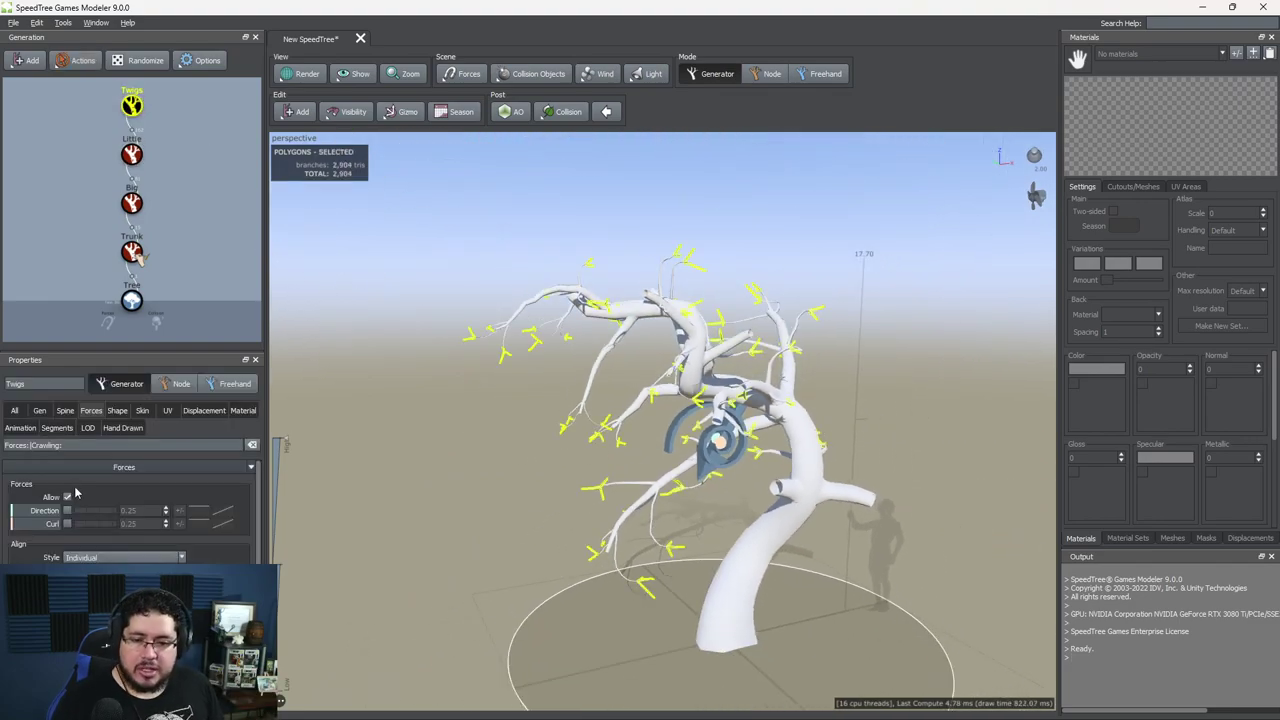
{"action": "left_click", "coordinate": [39, 411]}
{"action": "left_click_drag", "start_coordinate": [81, 515], "coordinate": [181, 507]}
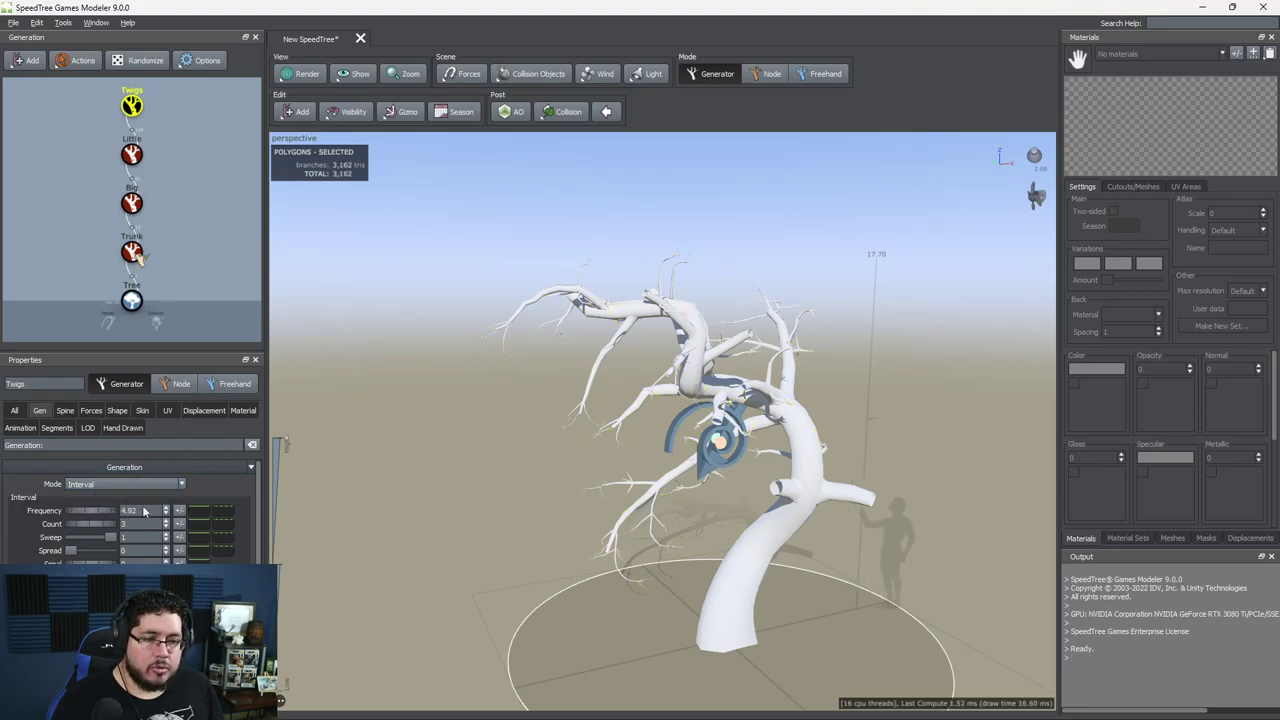
{"action": "left_click_drag", "start_coordinate": [87, 528], "coordinate": [147, 521]}
{"action": "left_click_drag", "start_coordinate": [690, 416], "coordinate": [643, 406]}
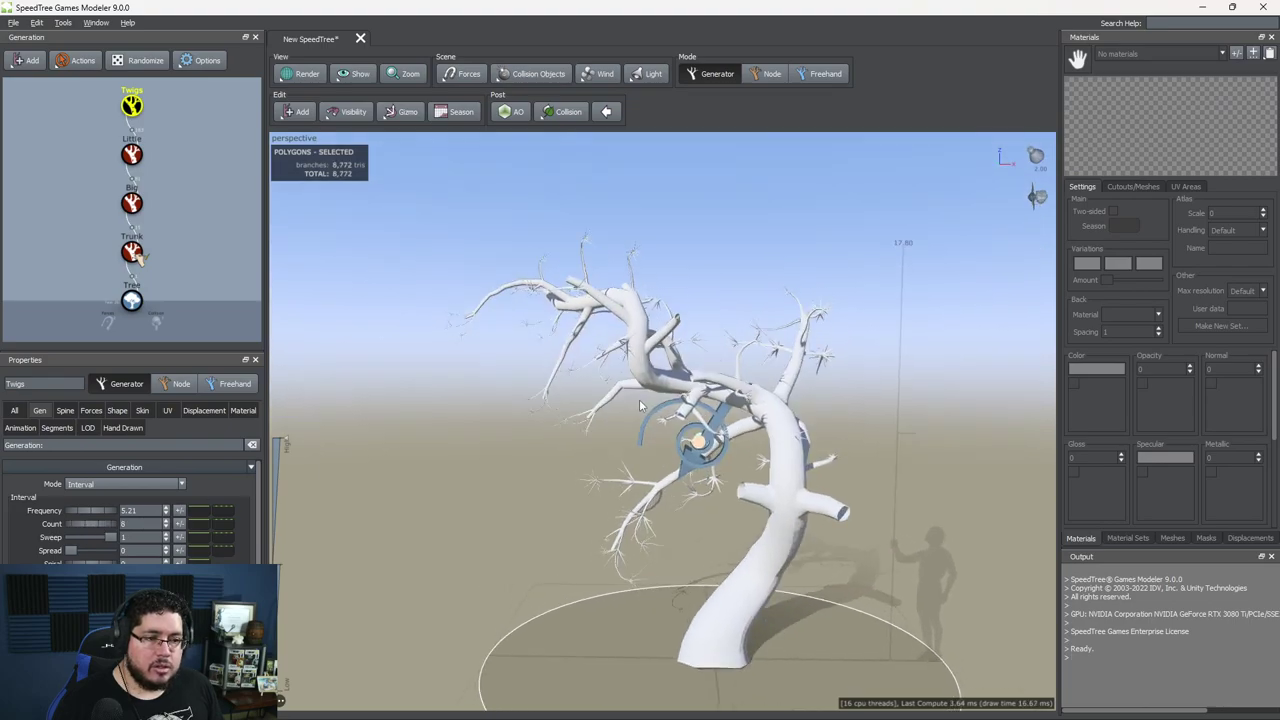
{"action": "scroll", "coordinate": [643, 405], "scroll_direction": "up", "scroll_amount": 5}
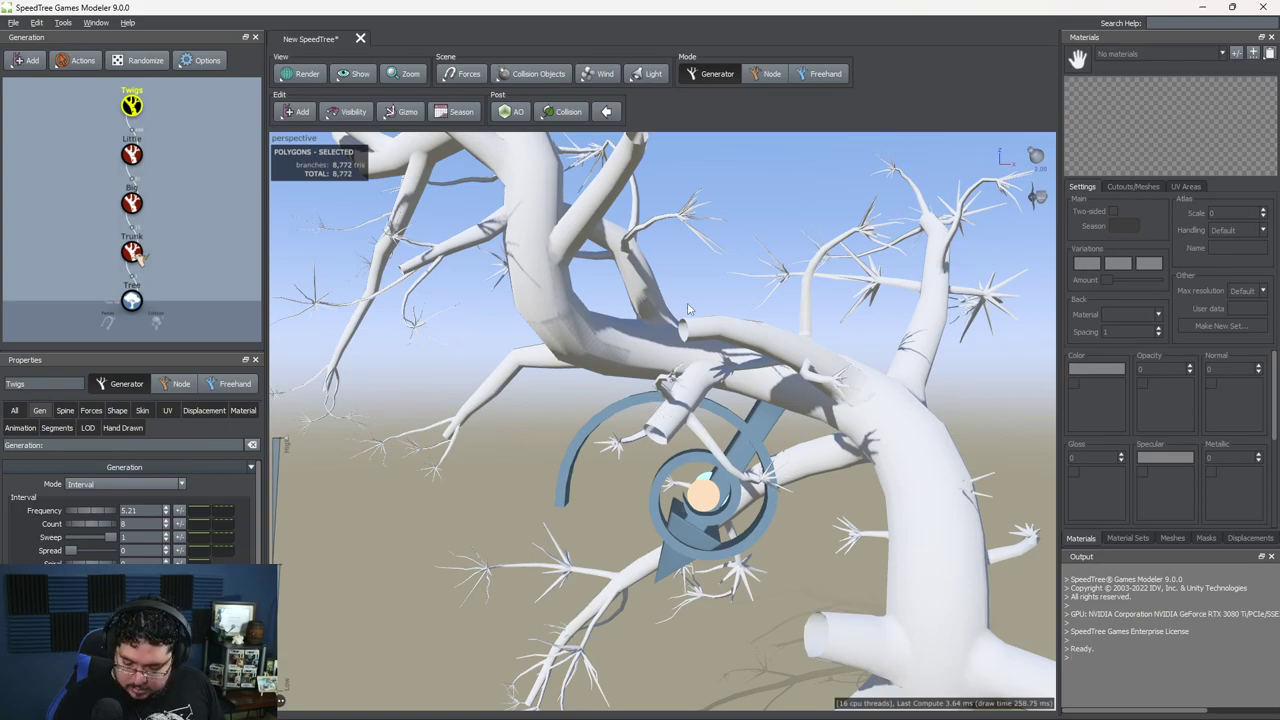
{"action": "scroll", "coordinate": [518, 354], "scroll_direction": "down", "scroll_amount": 6}
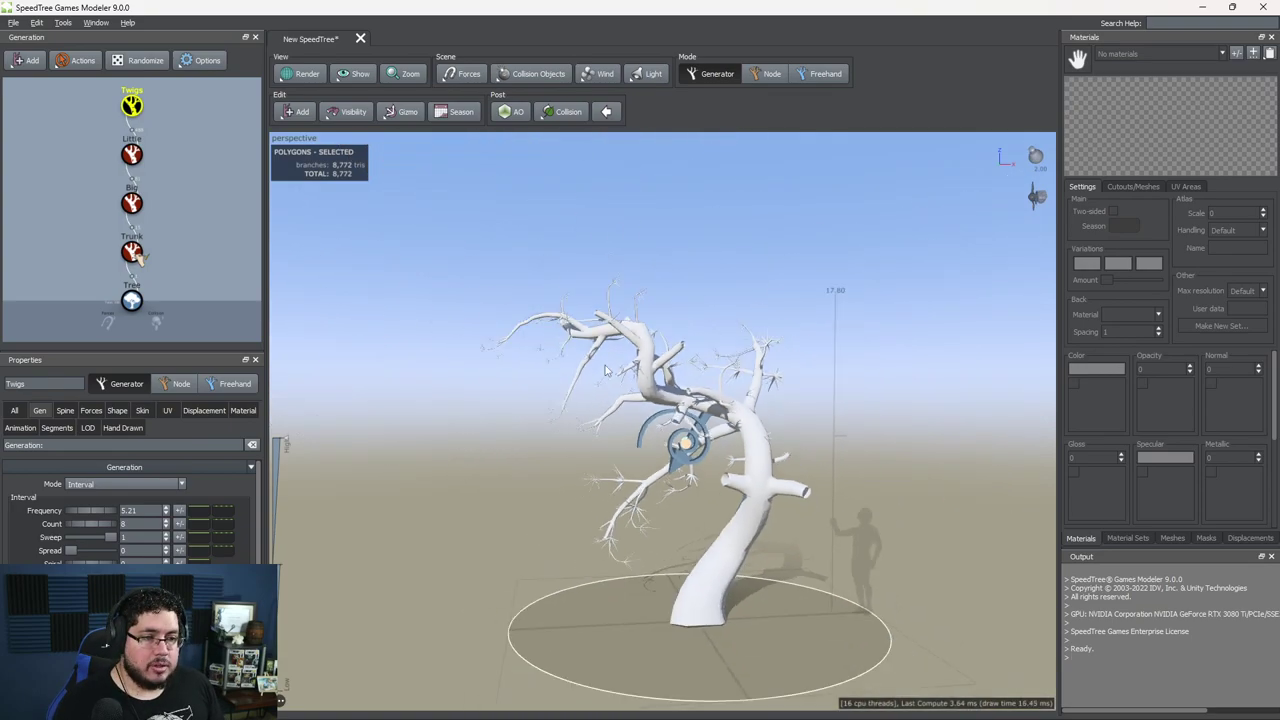
Step: Reduce the Twigs generator's interval frequency to 4.16 and its count to 3
{"action": "scroll", "coordinate": [627, 385], "scroll_direction": "up", "scroll_amount": 3}
{"action": "left_click_drag", "start_coordinate": [118, 513], "coordinate": [41, 517]}
{"action": "mouse_move", "coordinate": [579, 408]}
{"action": "left_mouse_down"}
{"action": "mouse_move", "coordinate": [650, 408]}
{"action": "mouse_move", "coordinate": [589, 399]}
{"action": "mouse_move", "coordinate": [593, 418]}
{"action": "left_mouse_up"}
{"action": "scroll", "coordinate": [648, 410], "scroll_direction": "down", "scroll_amount": 2}
{"action": "scroll", "coordinate": [593, 418], "scroll_direction": "down", "scroll_amount": 3}
{"action": "scroll", "coordinate": [594, 419], "scroll_direction": "up", "scroll_amount": 9}
{"action": "scroll", "coordinate": [594, 420], "scroll_direction": "down", "scroll_amount": 5}
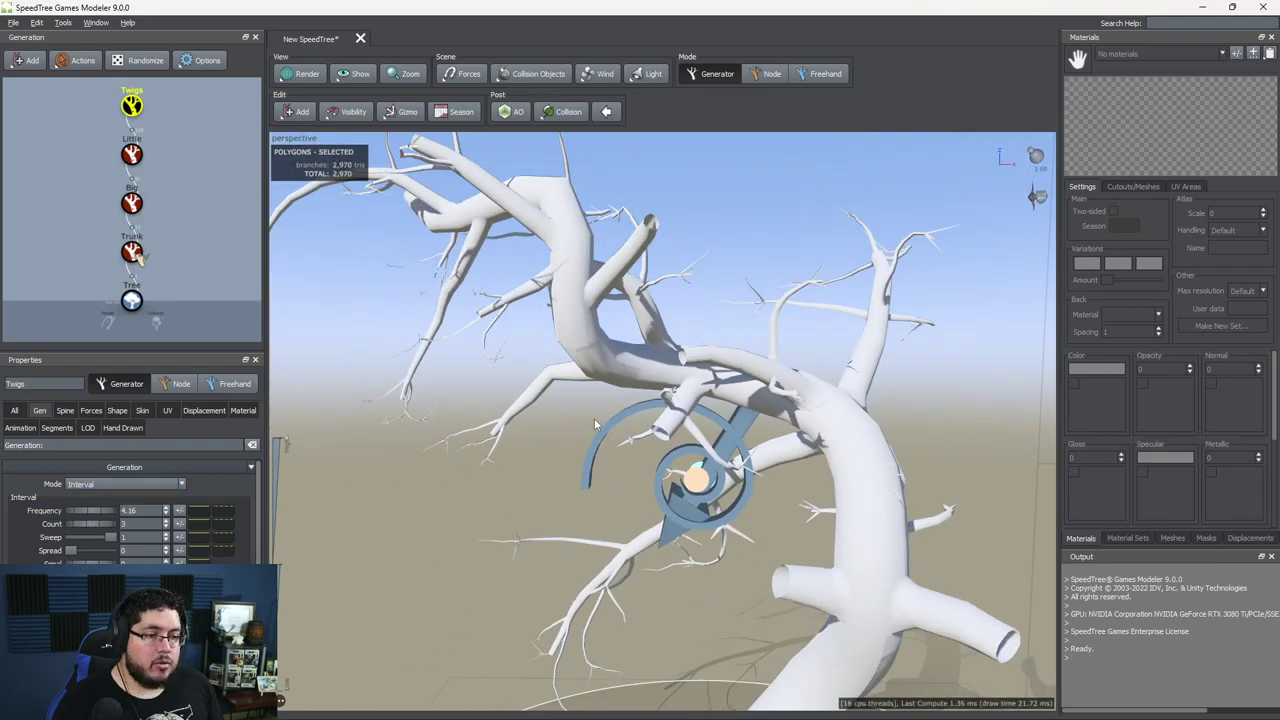
Step: Add a Cap generator to the Big branches to close their open broken ends
{"action": "left_click_drag", "start_coordinate": [594, 422], "coordinate": [704, 275]}
{"action": "scroll", "coordinate": [784, 410], "scroll_direction": "up", "scroll_amount": 8}
{"action": "scroll", "coordinate": [784, 410], "scroll_direction": "down", "scroll_amount": 3}
{"action": "left_click", "coordinate": [706, 273]}
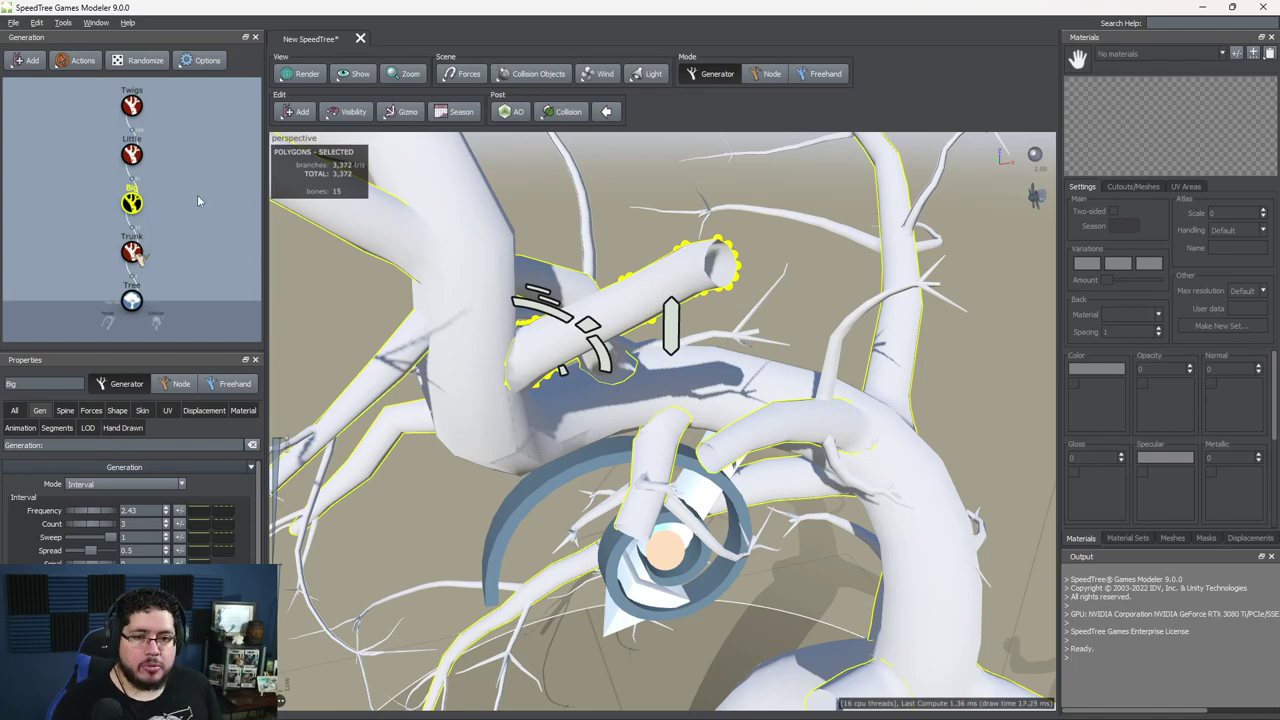
{"action": "right_click", "coordinate": [132, 202]}
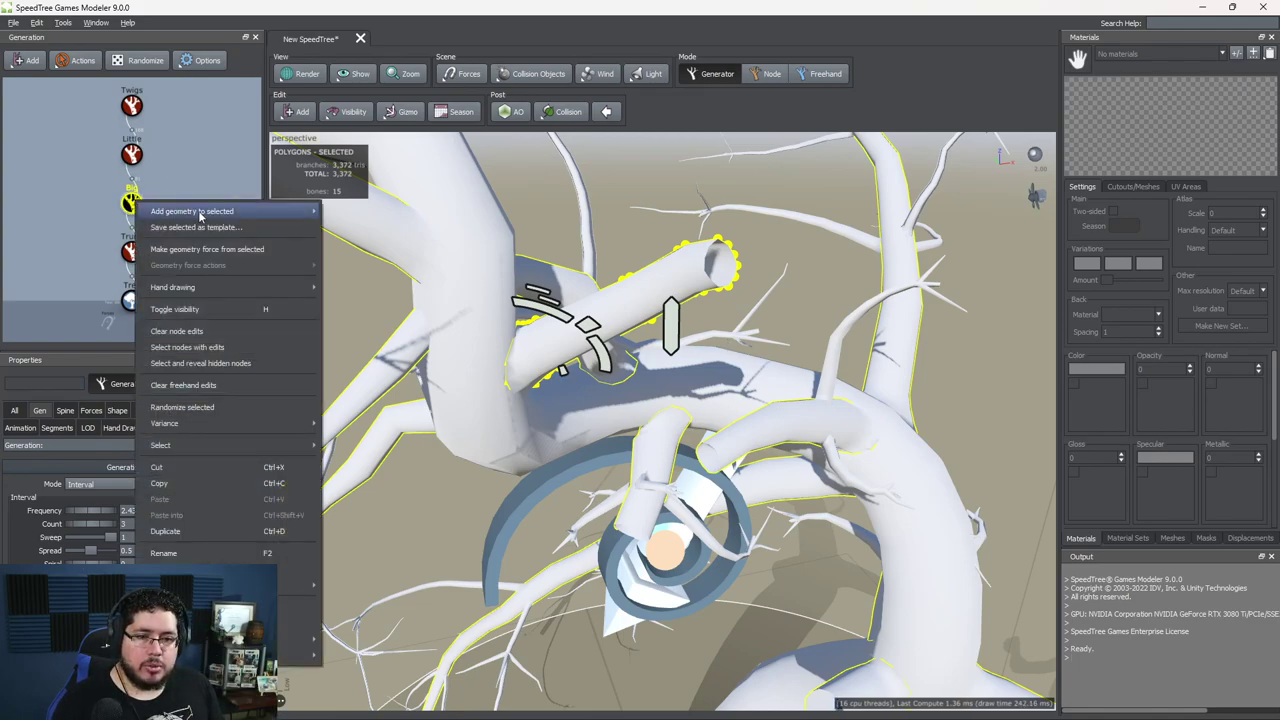
{"action": "mouse_move", "coordinate": [200, 216]}
{"action": "left_click", "coordinate": [341, 275]}
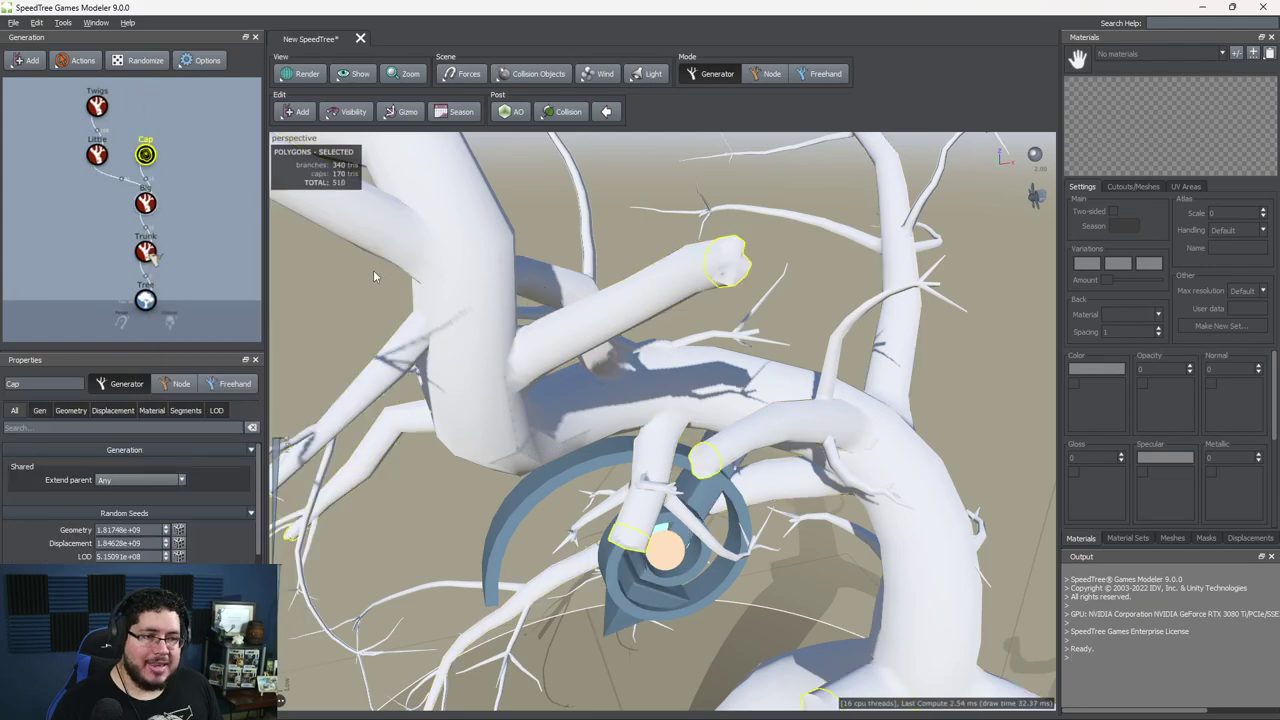
{"action": "left_click_drag", "start_coordinate": [867, 342], "coordinate": [785, 375]}
{"action": "left_click", "coordinate": [827, 364]}
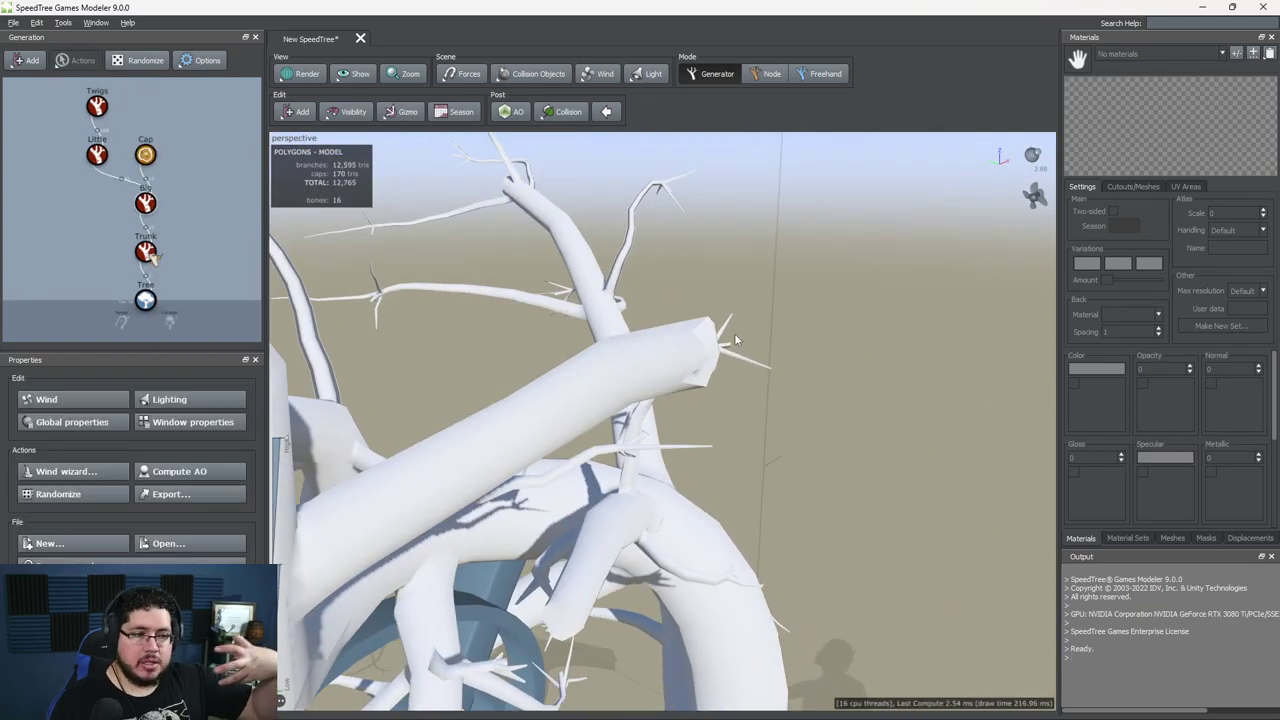
Step: Move the Direction and Curl forces out of the branches to the open area beside the tree
{"action": "left_click_drag", "start_coordinate": [734, 333], "coordinate": [714, 387]}
{"action": "middle_click_drag", "start_coordinate": [714, 387], "coordinate": [714, 304]}
{"action": "scroll", "coordinate": [714, 304], "scroll_direction": "down", "scroll_amount": 6}
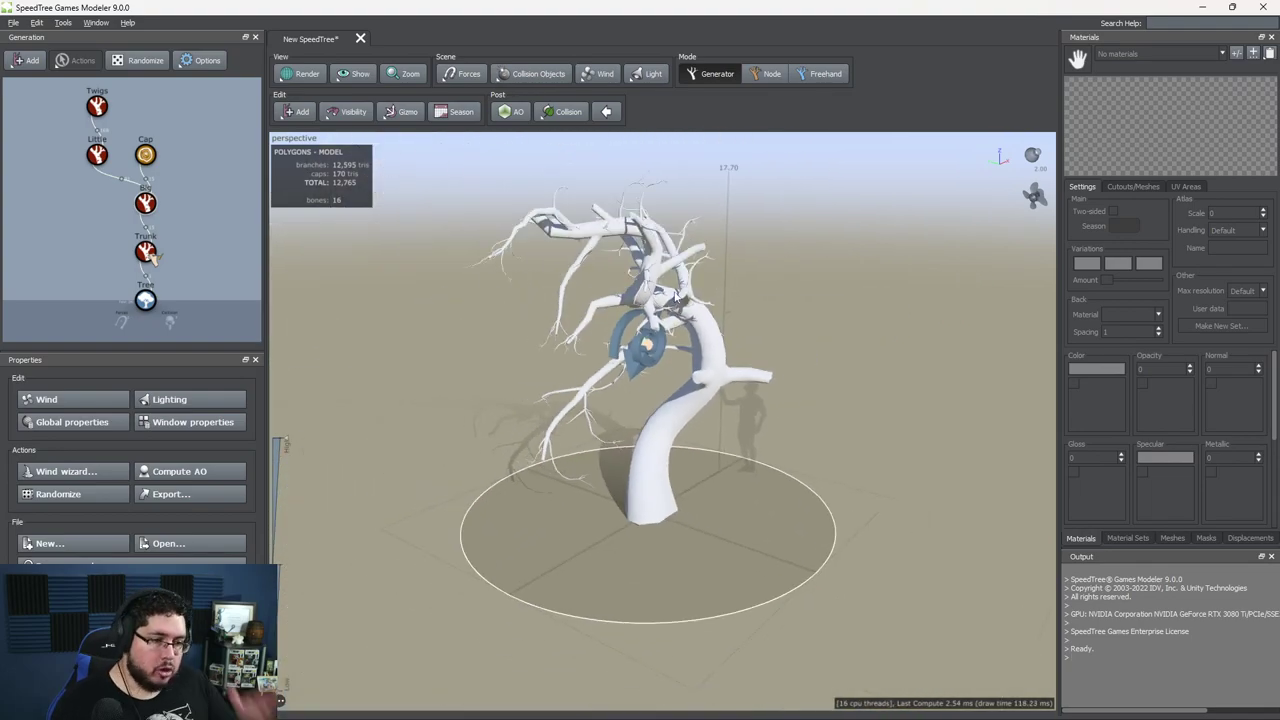
{"action": "left_click_drag", "start_coordinate": [672, 314], "coordinate": [738, 397]}
{"action": "left_click", "coordinate": [680, 340]}
{"action": "left_click_drag", "start_coordinate": [680, 340], "coordinate": [786, 509]}
{"action": "left_click", "coordinate": [757, 425]}
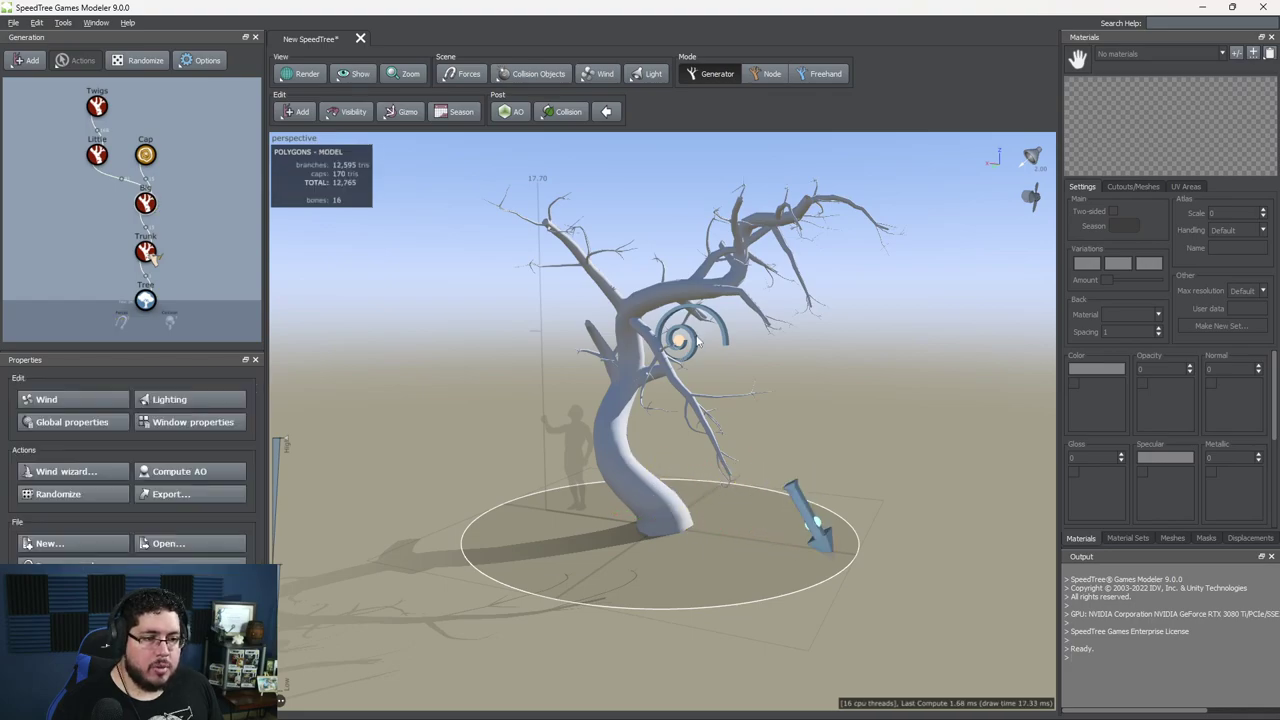
{"action": "left_click", "coordinate": [680, 341]}
{"action": "left_click_drag", "start_coordinate": [646, 340], "coordinate": [853, 455]}
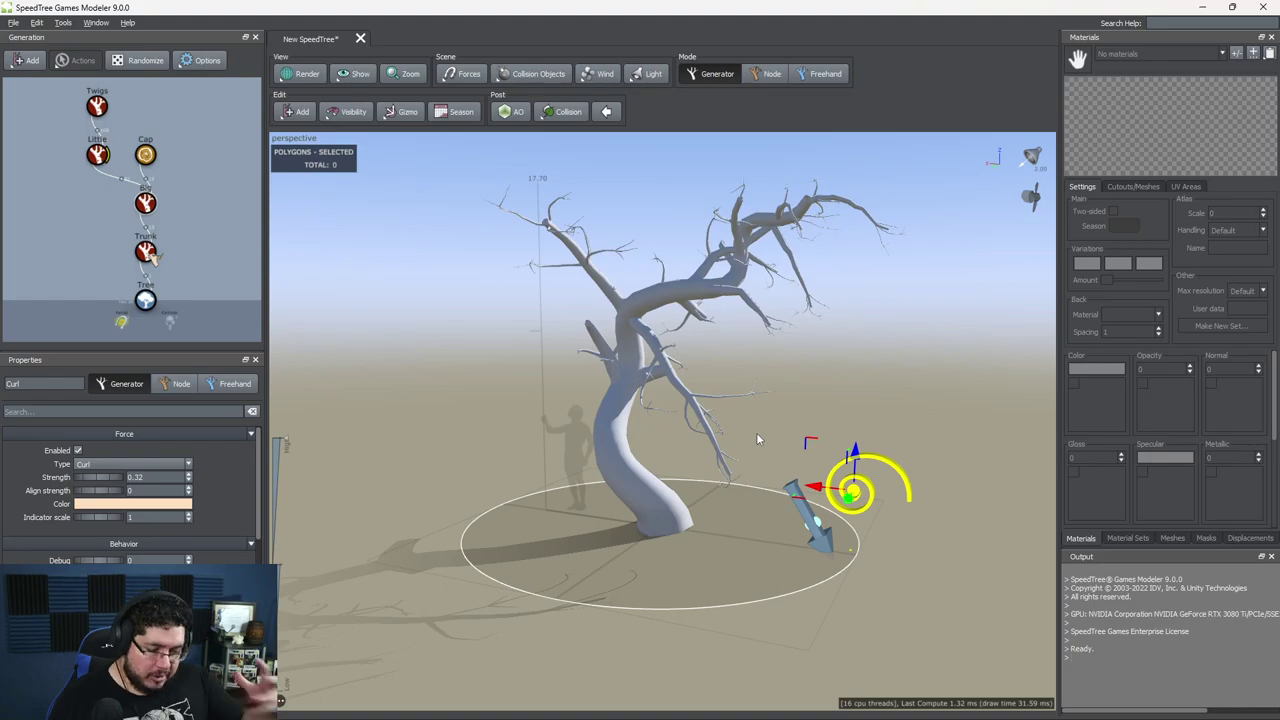
Step: Add Alternating leaves to the Twigs generator
{"action": "left_click_drag", "start_coordinate": [726, 410], "coordinate": [534, 424]}
{"action": "scroll", "coordinate": [536, 422], "scroll_direction": "down", "scroll_amount": 4}
{"action": "scroll", "coordinate": [580, 405], "scroll_direction": "up", "scroll_amount": 2}
{"action": "left_click_drag", "start_coordinate": [600, 398], "coordinate": [682, 404]}
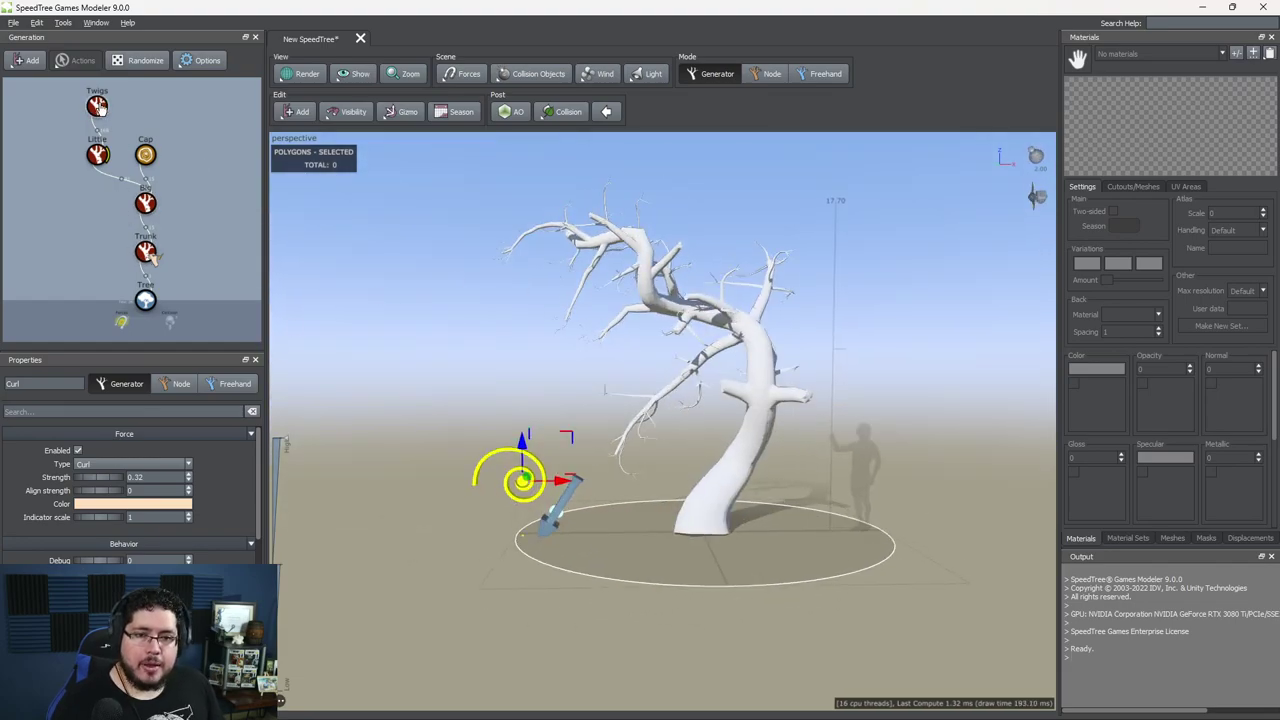
{"action": "left_click", "coordinate": [97, 105]}
{"action": "right_click", "coordinate": [99, 106]}
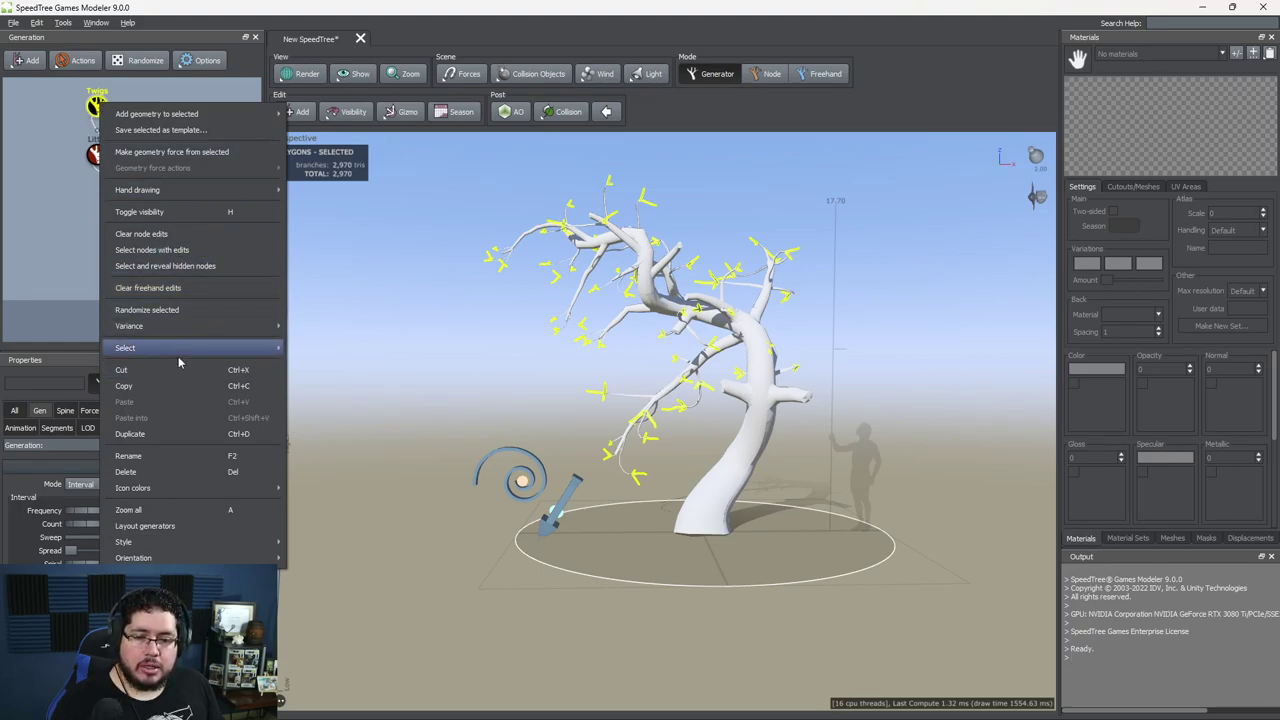
{"action": "mouse_move", "coordinate": [218, 121]}
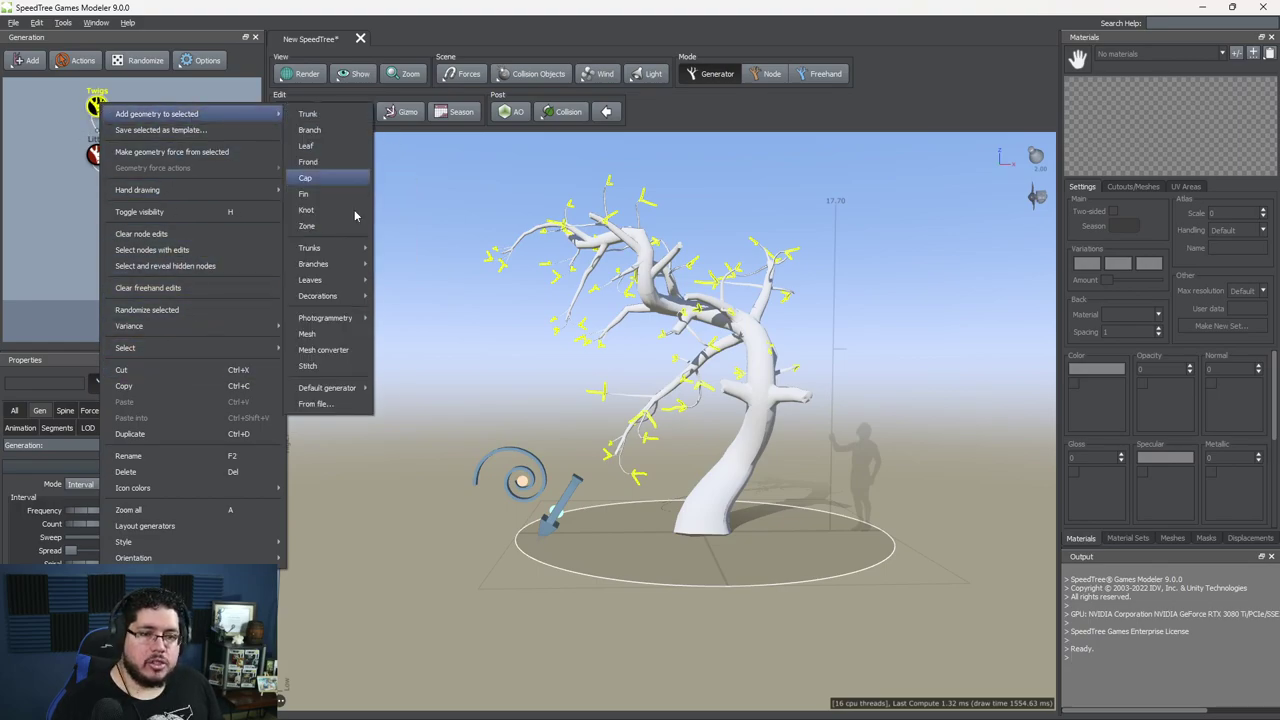
{"action": "mouse_move", "coordinate": [350, 283]}
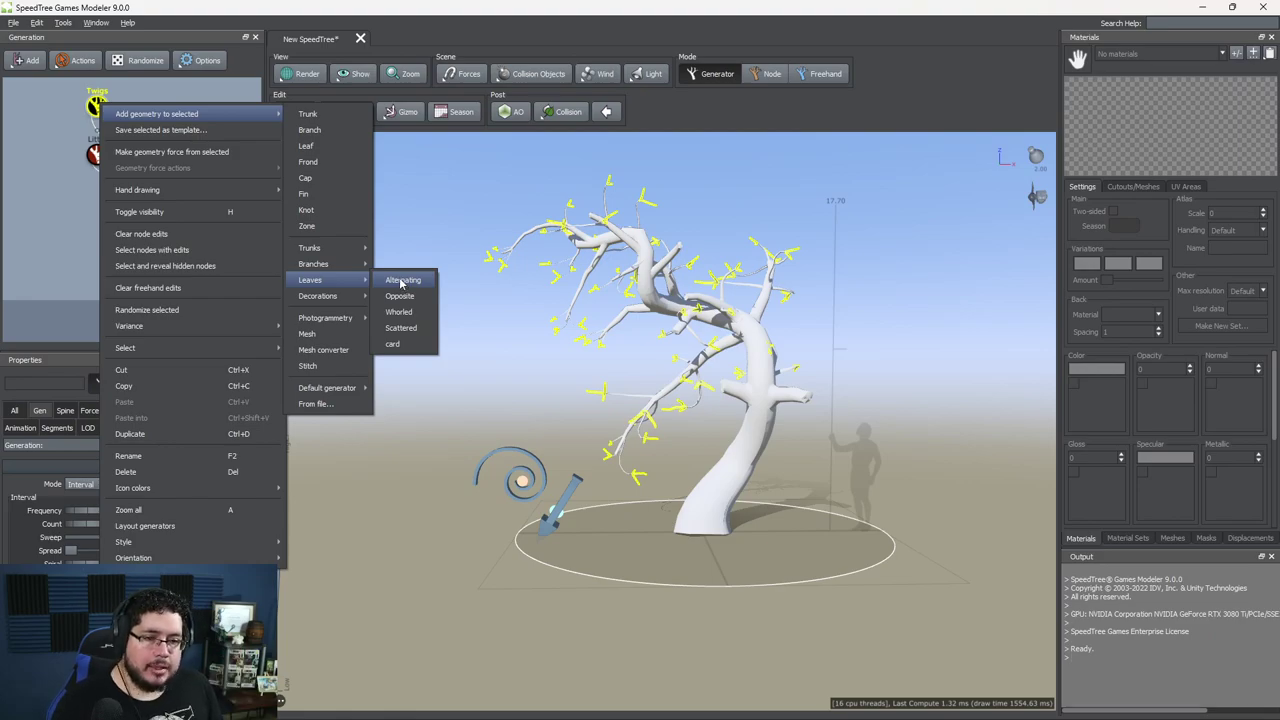
{"action": "left_click", "coordinate": [401, 284]}
Step: Examine the new leaves around the tree and look through the Leaf generator's generation and skin properties
{"action": "scroll", "coordinate": [640, 350], "scroll_direction": "up", "scroll_amount": 5}
{"action": "left_click_drag", "start_coordinate": [620, 350], "coordinate": [349, 435]}
{"action": "scroll", "coordinate": [543, 348], "scroll_direction": "down", "scroll_amount": 5}
{"action": "scroll", "coordinate": [632, 378], "scroll_direction": "up", "scroll_amount": 3}
{"action": "scroll", "coordinate": [675, 456], "scroll_direction": "down", "scroll_amount": 5}
{"action": "scroll", "coordinate": [626, 526], "scroll_direction": "up", "scroll_amount": 5}
{"action": "left_click", "coordinate": [42, 413]}
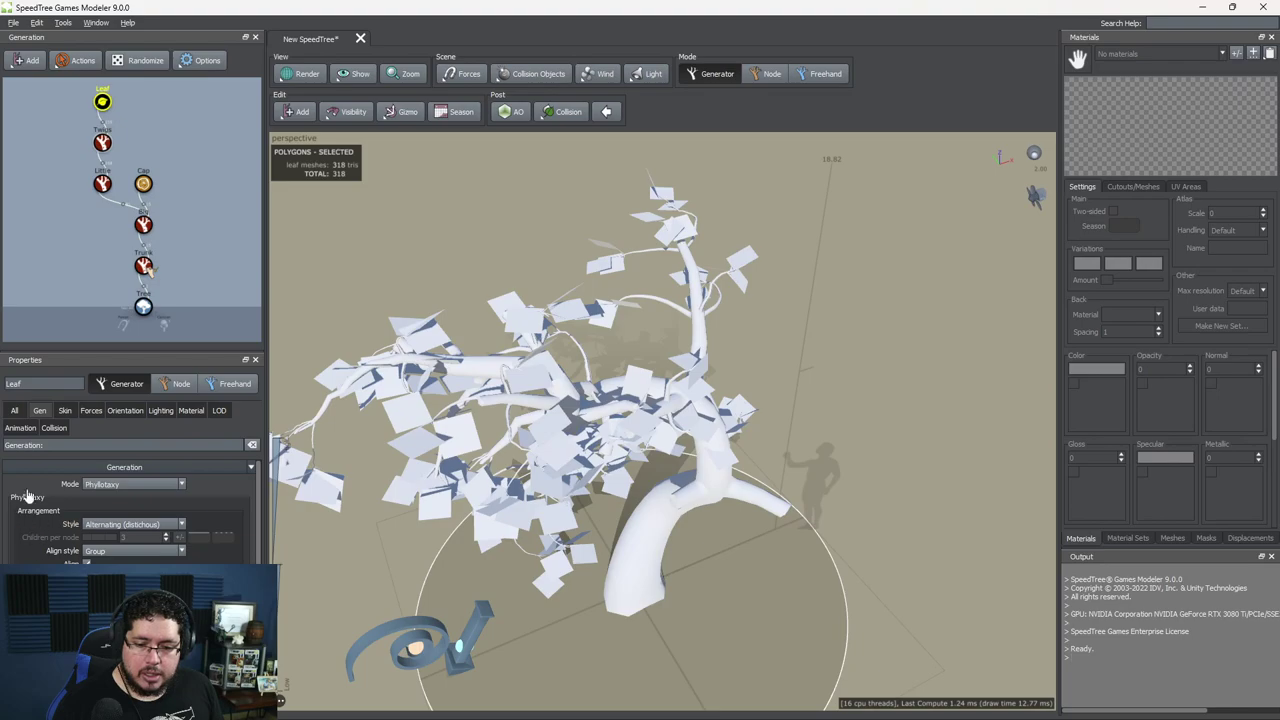
{"action": "left_click", "coordinate": [64, 410]}
{"action": "mouse_move", "coordinate": [85, 502]}
{"action": "left_mouse_down"}
{"action": "mouse_move", "coordinate": [100, 501]}
{"action": "mouse_move", "coordinate": [50, 499]}
{"action": "mouse_move", "coordinate": [118, 509]}
{"action": "mouse_move", "coordinate": [83, 511]}
{"action": "left_mouse_up"}
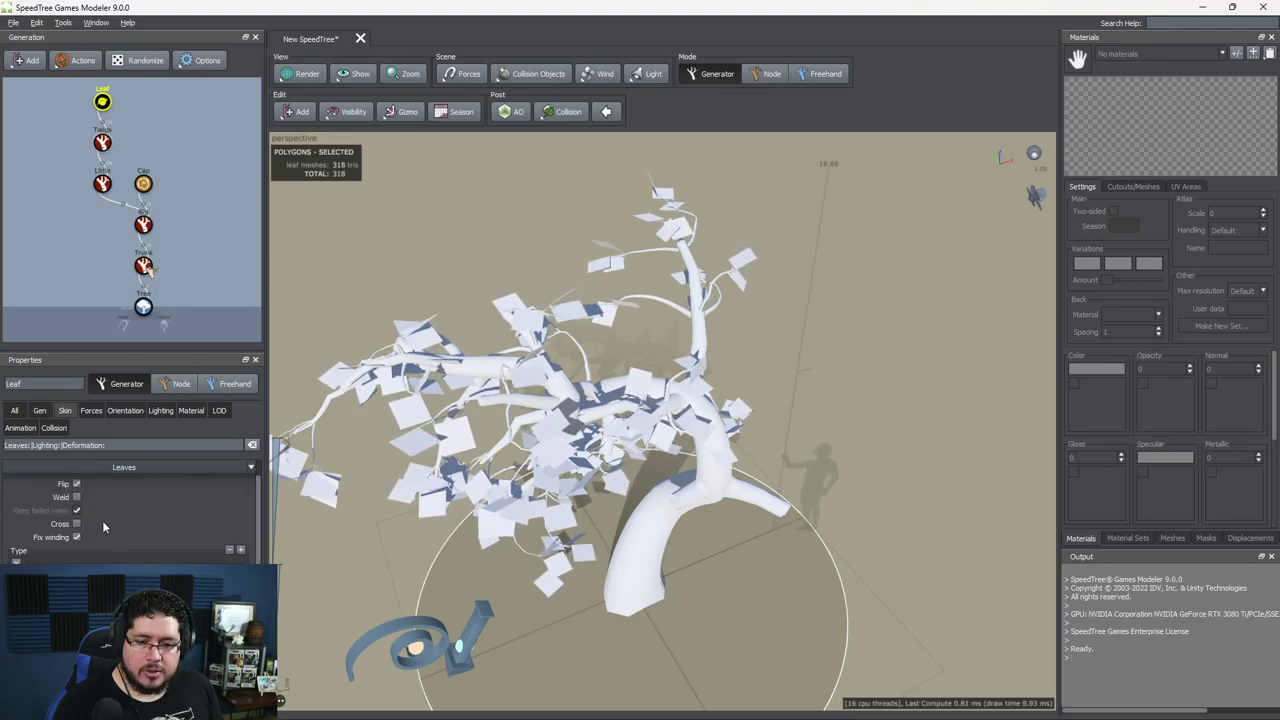
{"action": "left_click", "coordinate": [14, 411]}
{"action": "scroll", "coordinate": [110, 505], "scroll_direction": "down", "scroll_amount": 2}
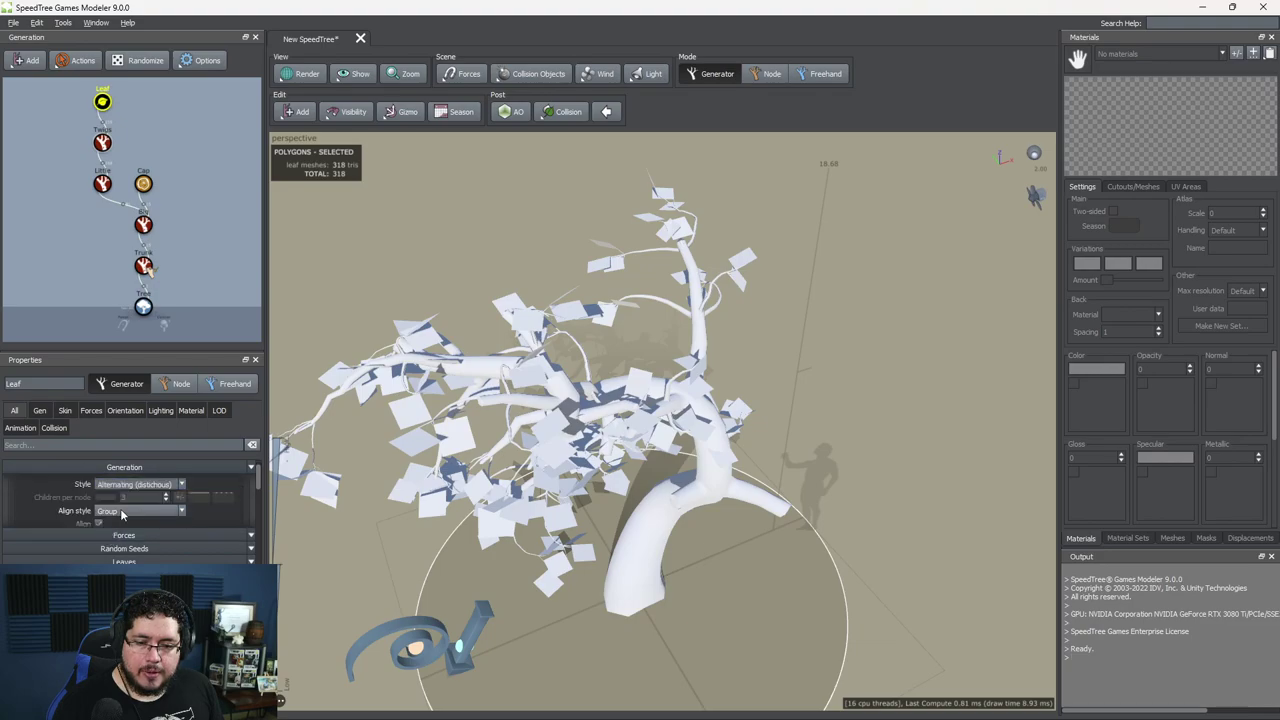
{"action": "scroll", "coordinate": [122, 511], "scroll_direction": "up", "scroll_amount": 2}
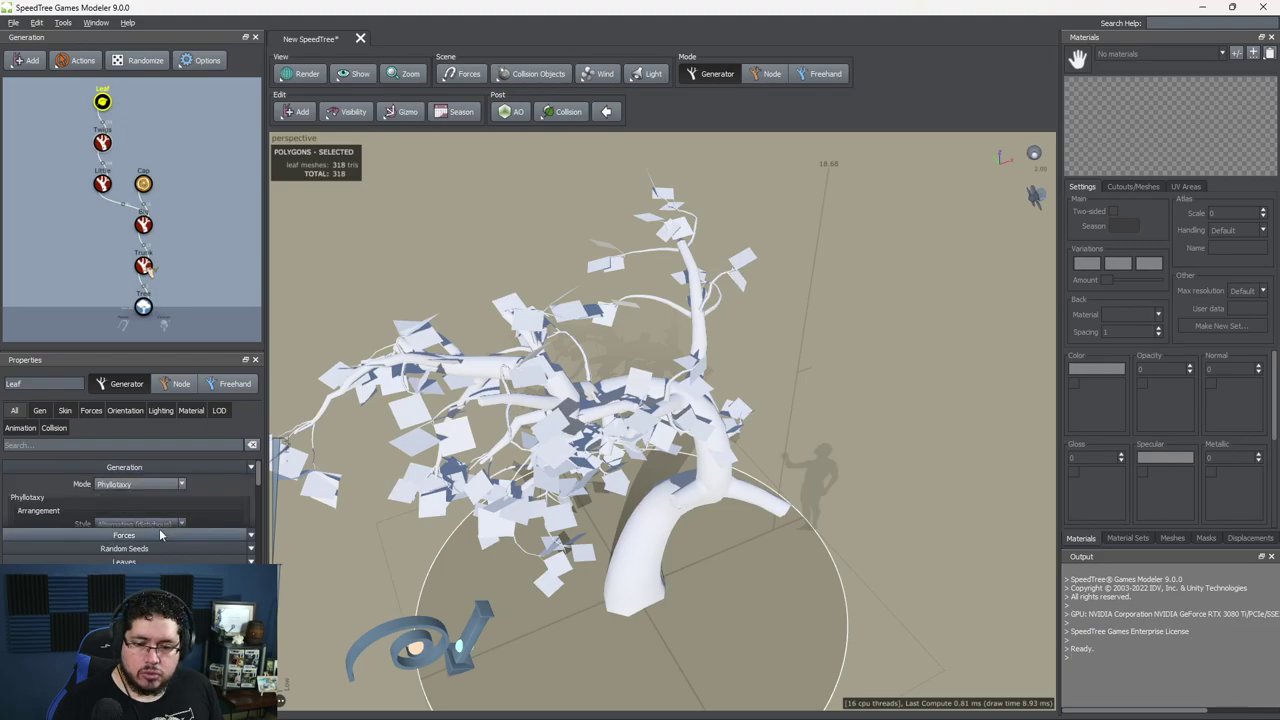
Step: Set the Leaf generator's phyllotaxy arrangement style to Alternating
{"action": "left_click", "coordinate": [48, 413]}
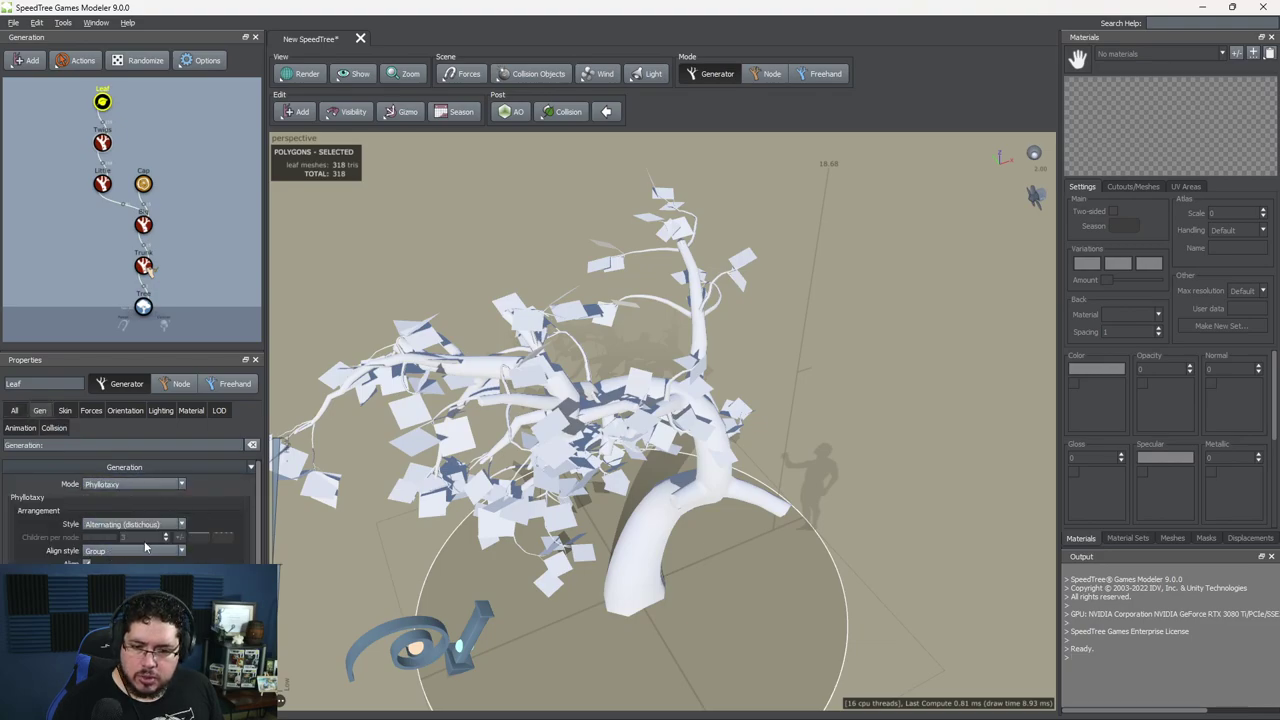
{"action": "left_click", "coordinate": [104, 525]}
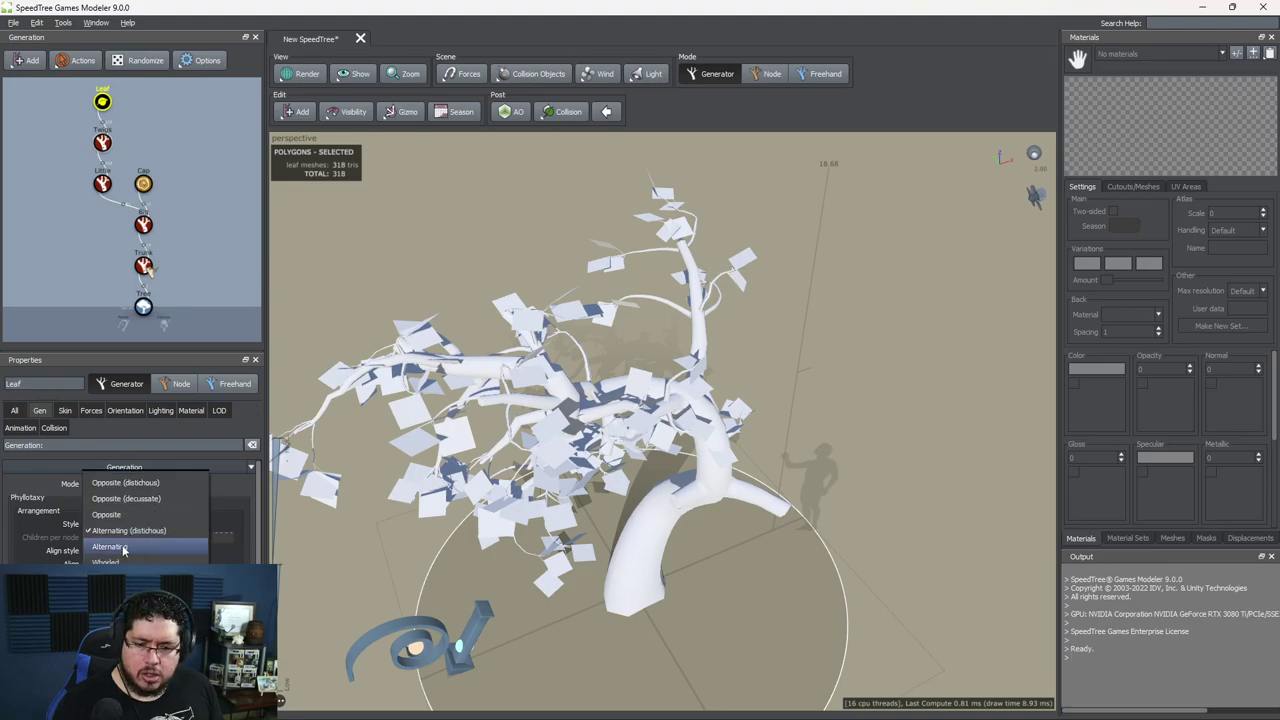
{"action": "left_click", "coordinate": [110, 547]}
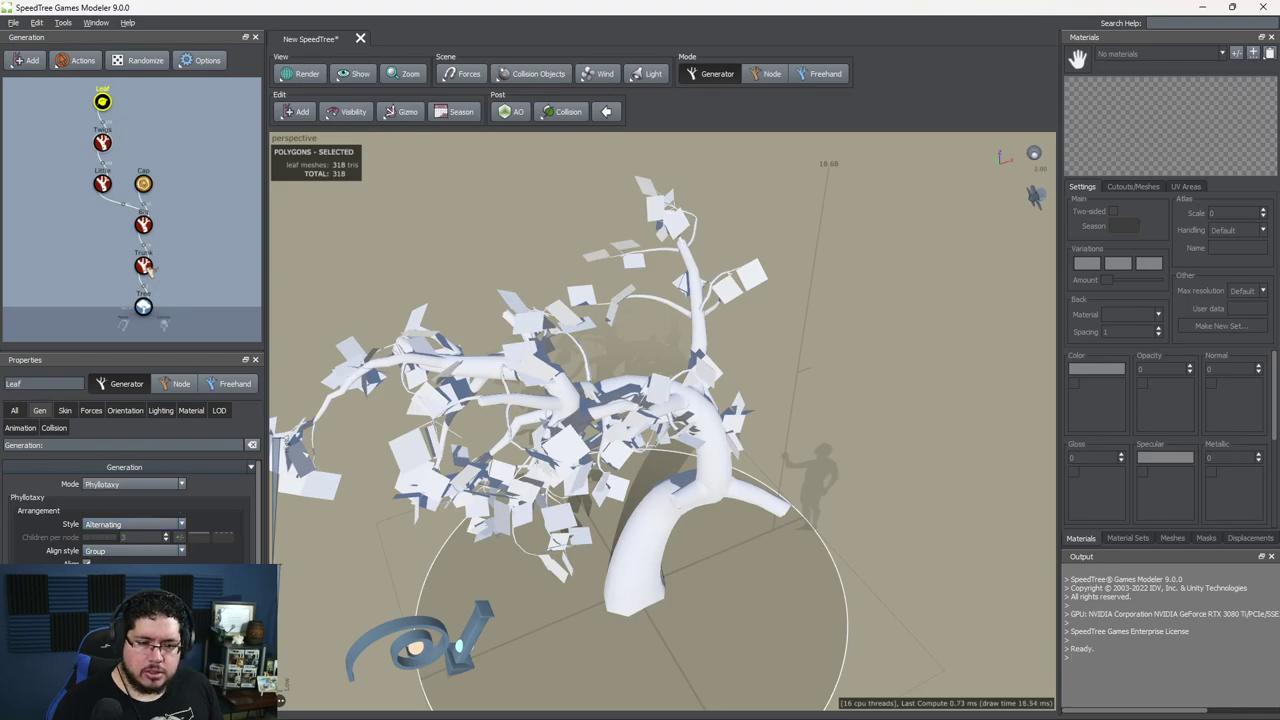
{"action": "left_click_drag", "start_coordinate": [525, 467], "coordinate": [529, 360]}
{"action": "scroll", "coordinate": [525, 467], "scroll_direction": "down", "scroll_amount": 5}
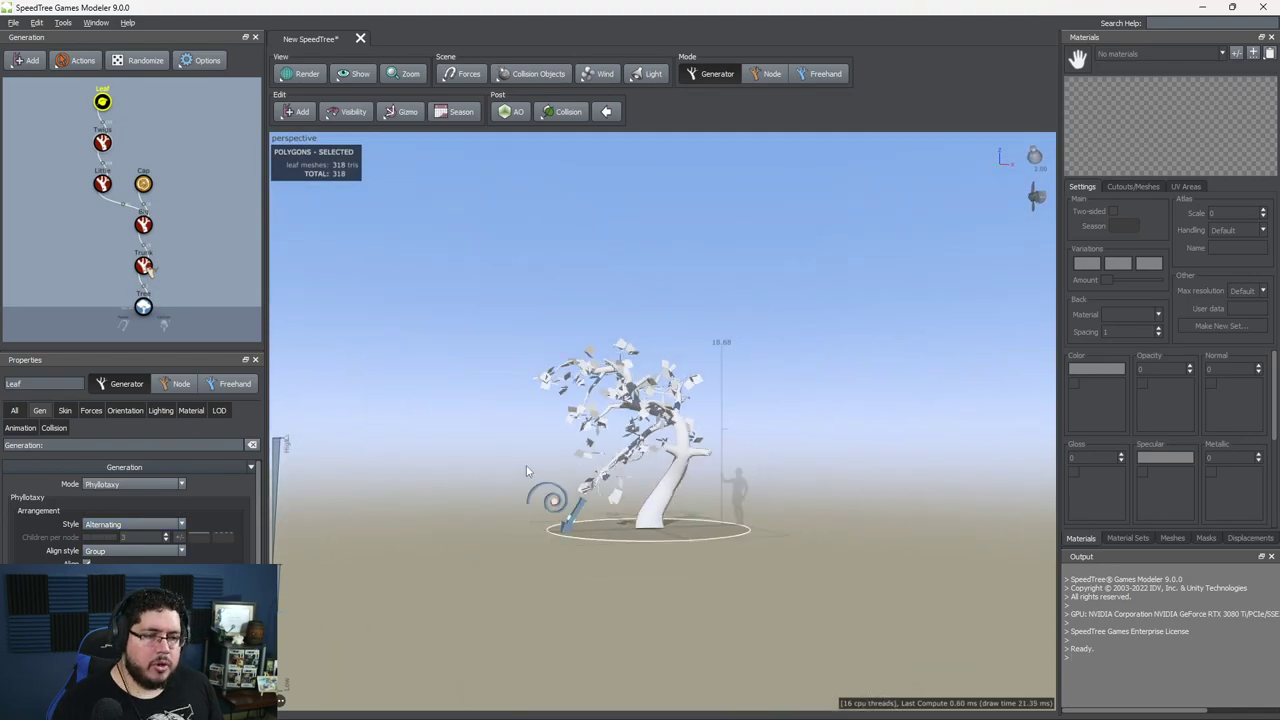
{"action": "scroll", "coordinate": [525, 478], "scroll_direction": "up", "scroll_amount": 4}
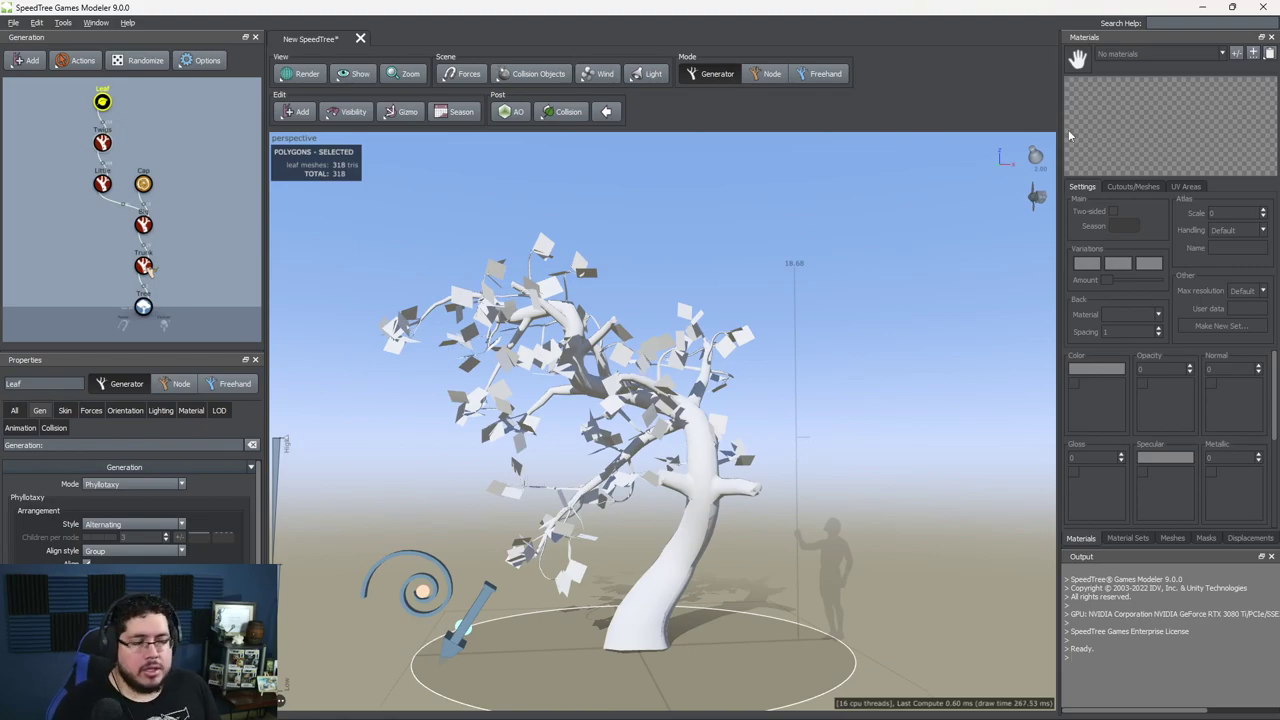
Step: Create a new material named SH_LeafA
{"action": "left_click", "coordinate": [1236, 54]}
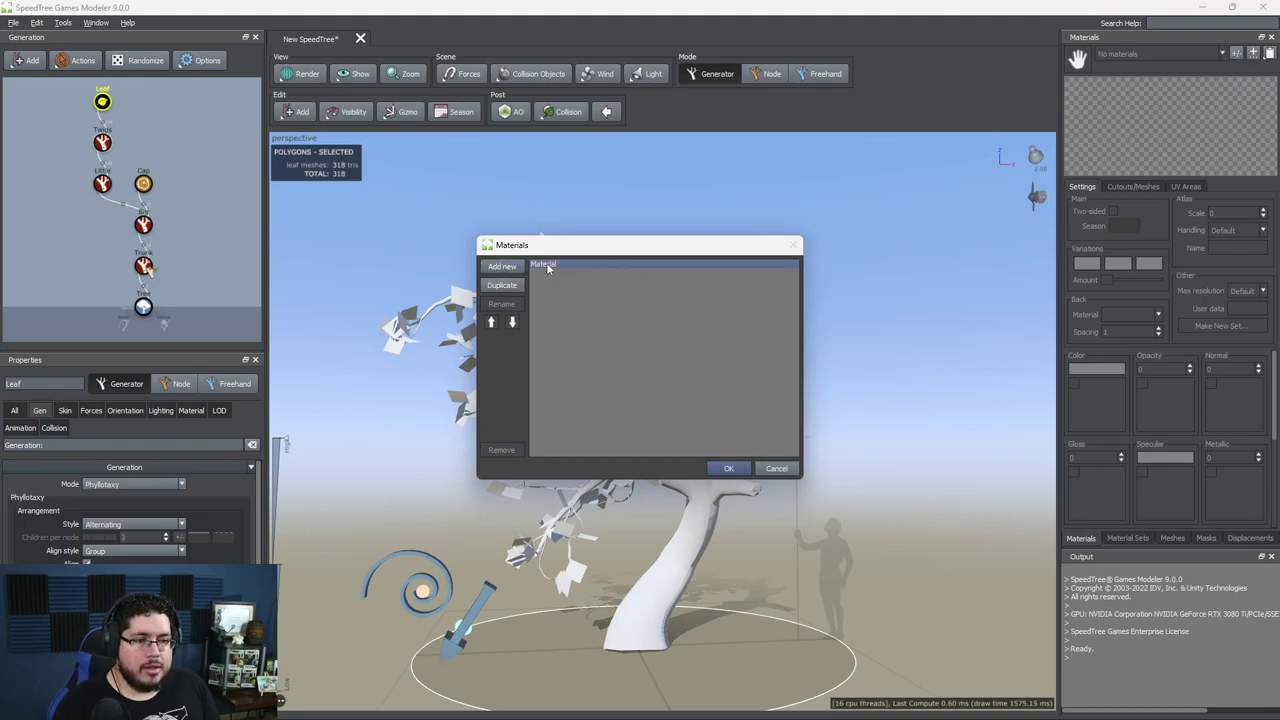
{"action": "left_click", "coordinate": [547, 263]}
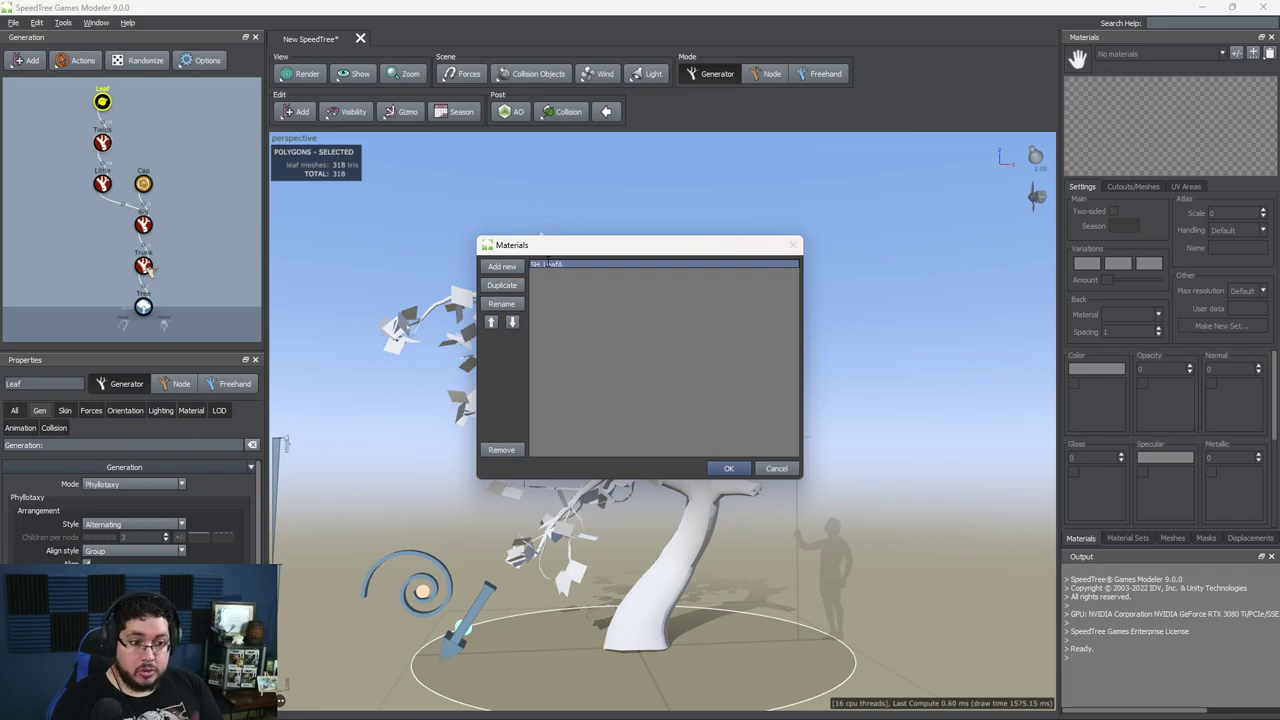
{"action": "left_click", "coordinate": [740, 469]}
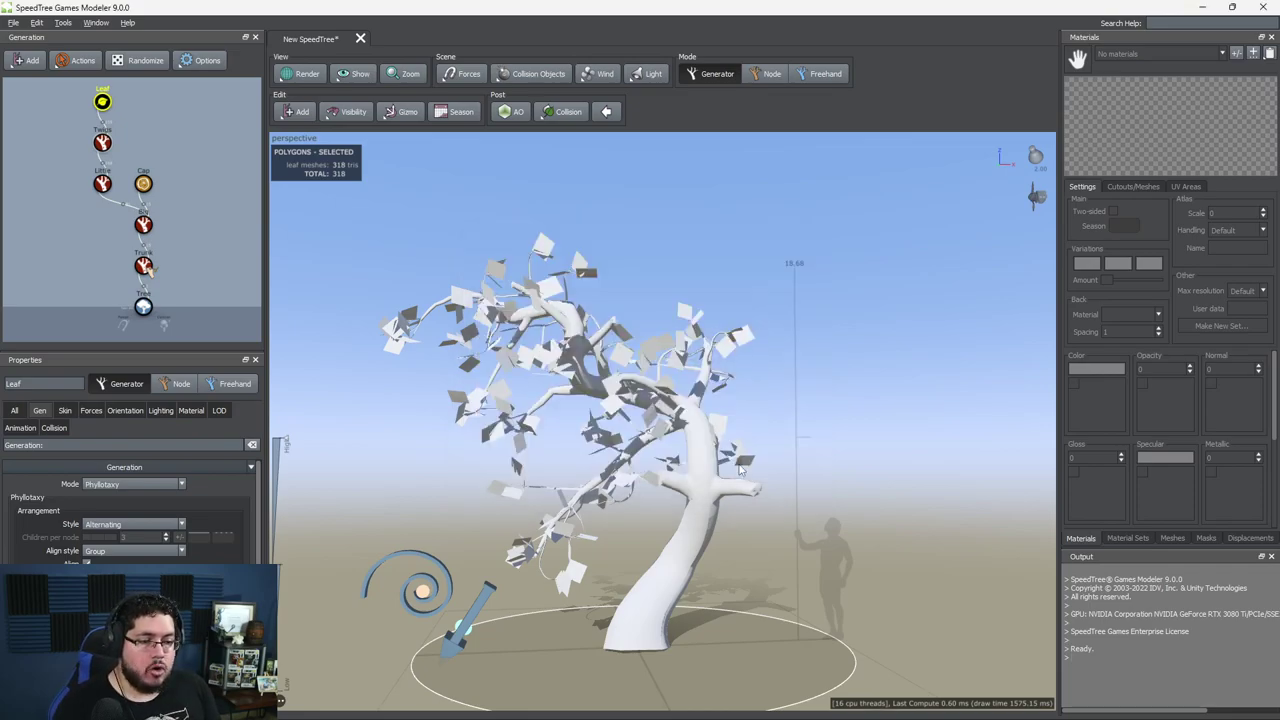
Step: Load Oak_Front 1.png from the Broadleaf Leaves samples as SH_LeafA's color map and use the matching maps for the other material slots
{"action": "left_click", "coordinate": [1097, 410]}
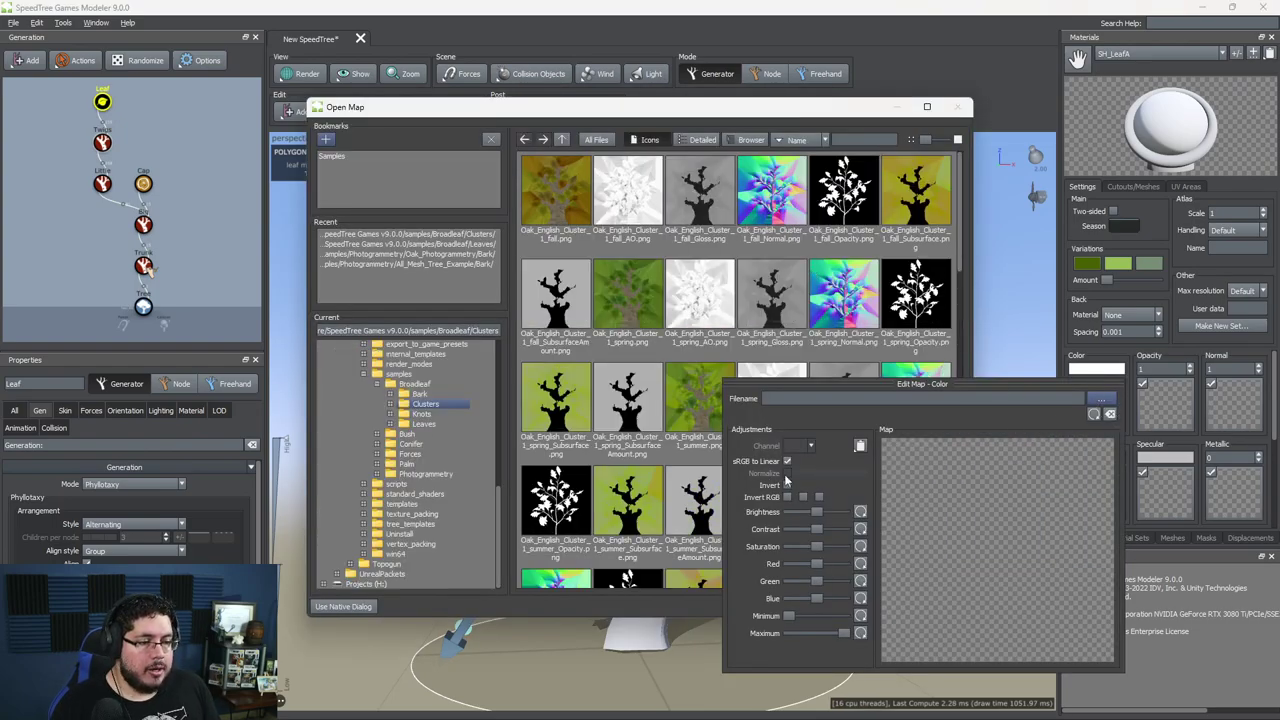
{"action": "left_click", "coordinate": [408, 385]}
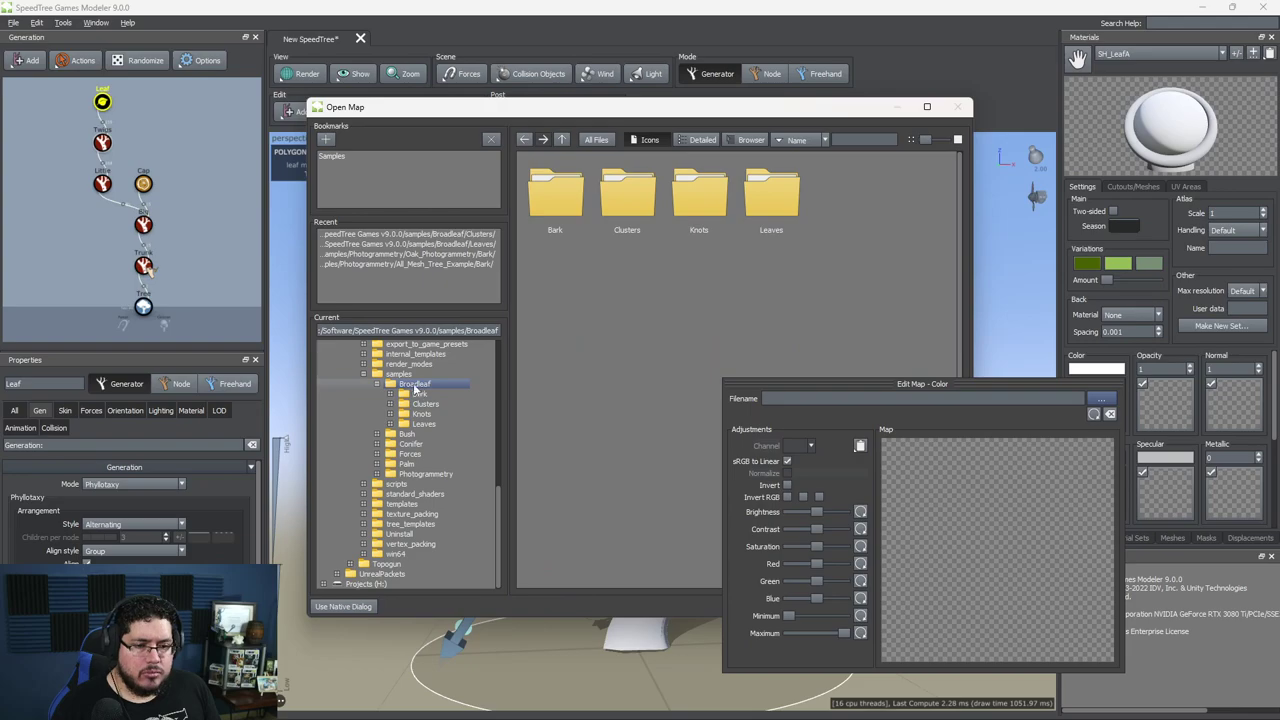
{"action": "double_click", "coordinate": [760, 207]}
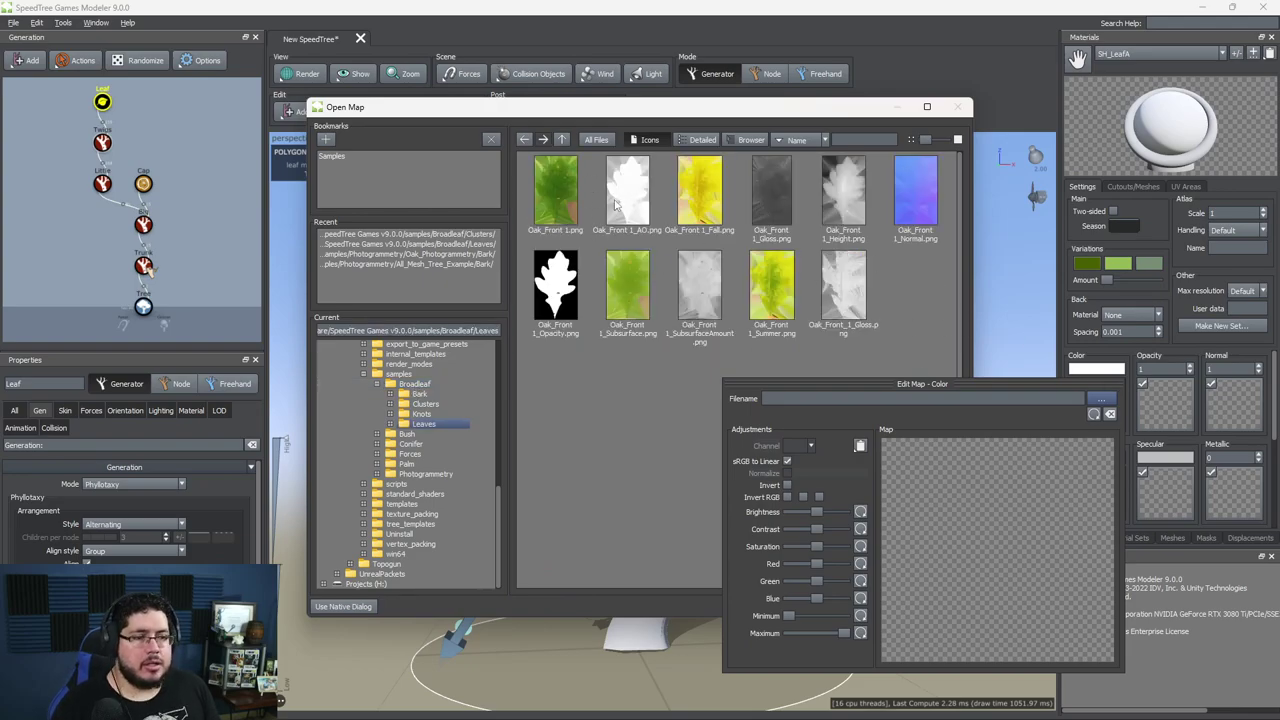
{"action": "double_click", "coordinate": [555, 206]}
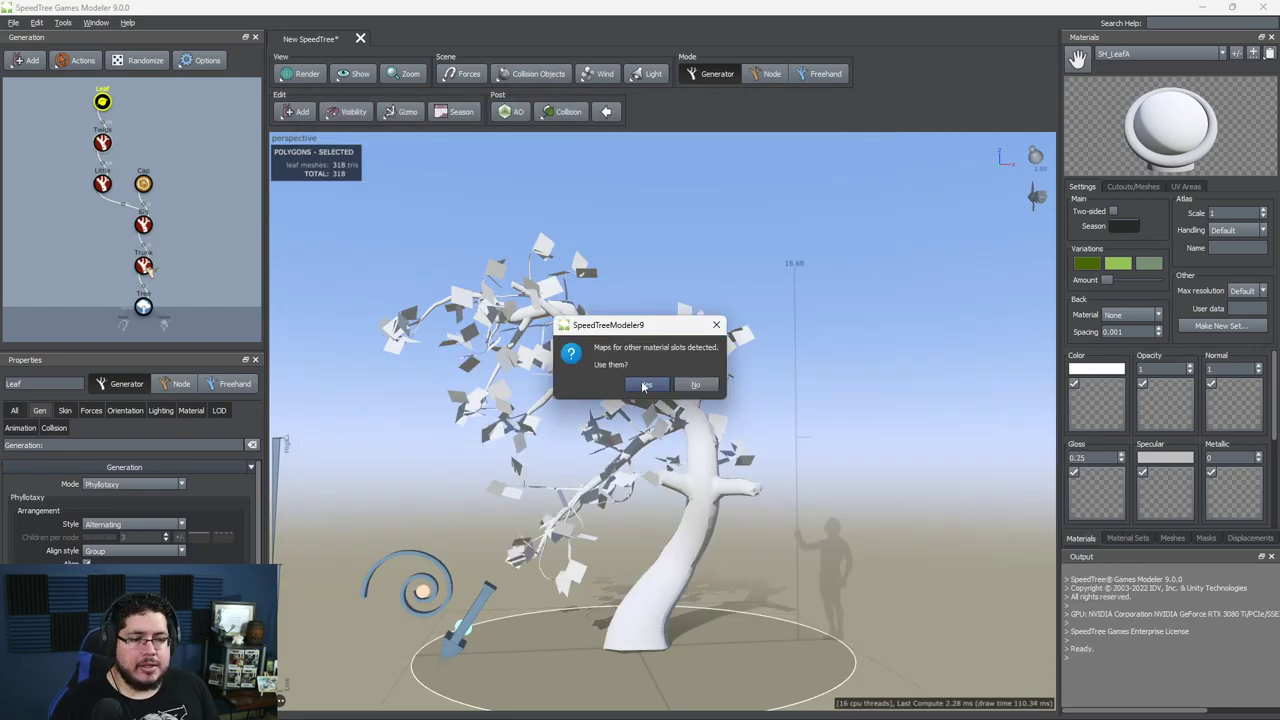
{"action": "left_click", "coordinate": [645, 385]}
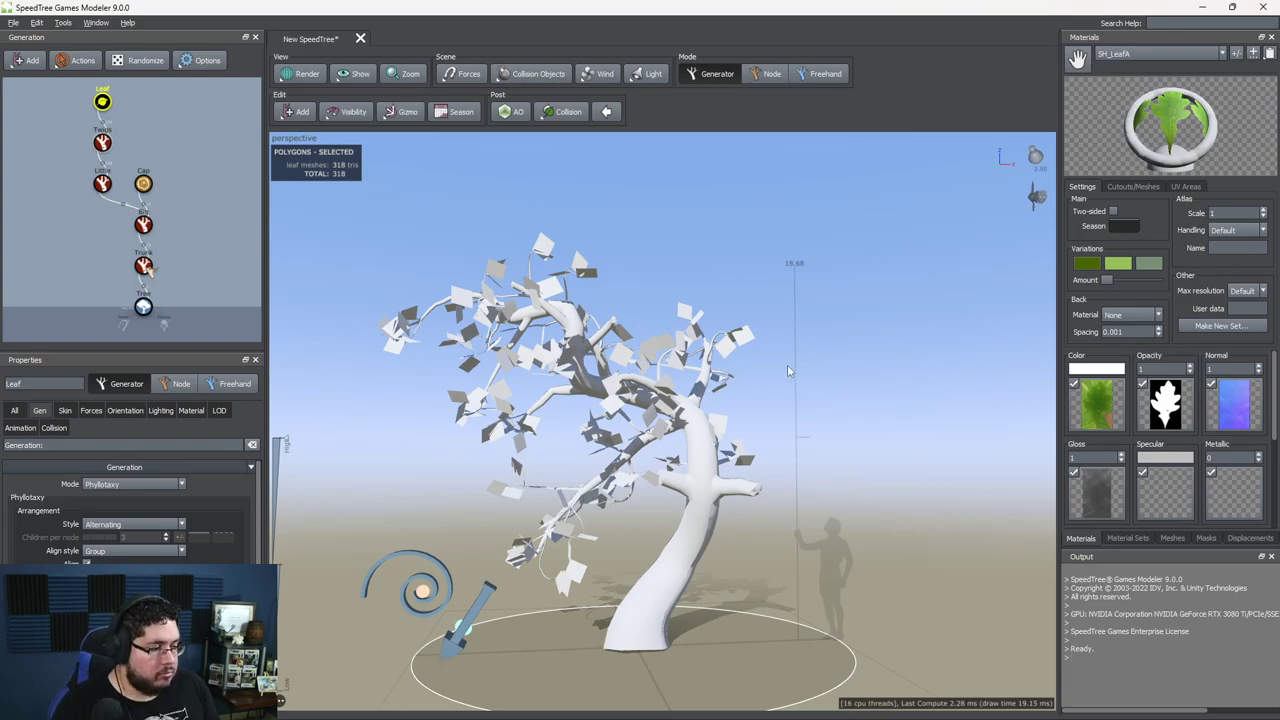
Step: Assign the SH_LeafA material to the Leaf generator's leaves
{"action": "left_click_drag", "start_coordinate": [727, 418], "coordinate": [692, 352]}
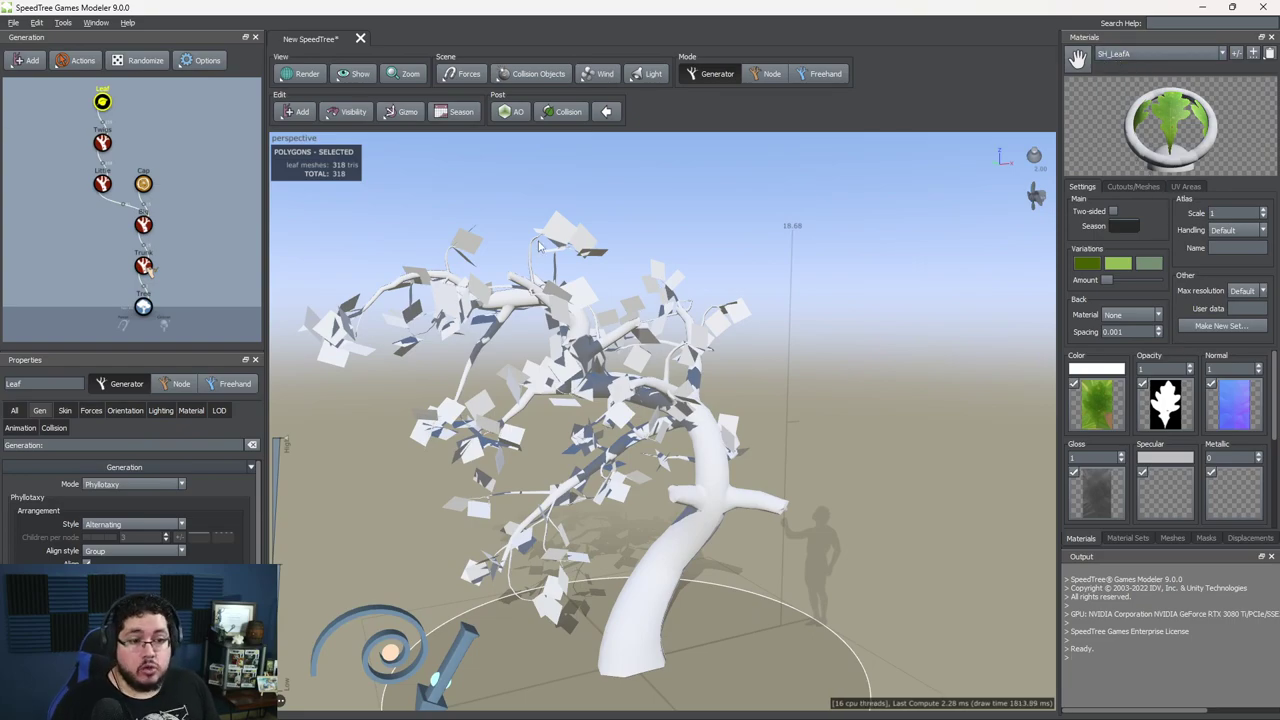
{"action": "left_click", "coordinate": [556, 314]}
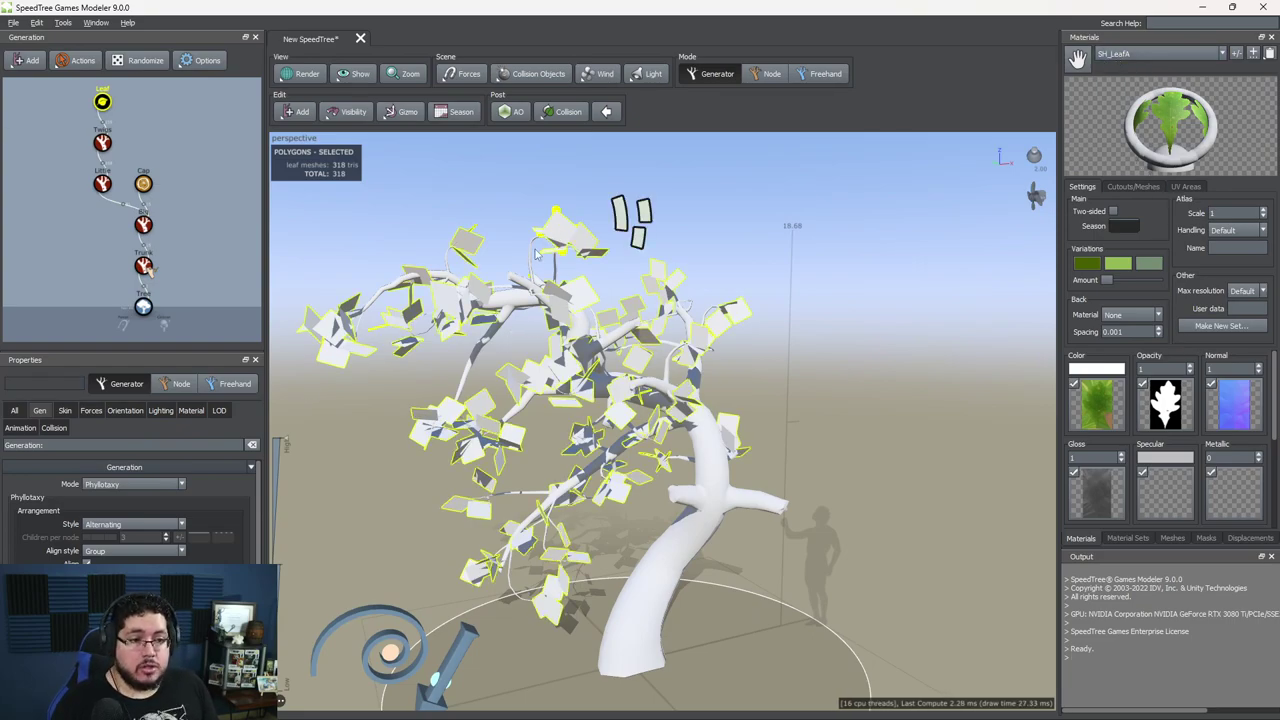
{"action": "left_click", "coordinate": [190, 410]}
{"action": "left_click", "coordinate": [120, 511]}
{"action": "left_click", "coordinate": [100, 526]}
{"action": "left_click", "coordinate": [461, 477]}
Step: Inspect the textured leaves up close and make the SH_LeafA material two-sided
{"action": "left_click_drag", "start_coordinate": [461, 477], "coordinate": [474, 505]}
{"action": "scroll", "coordinate": [450, 507], "scroll_direction": "up", "scroll_amount": 5}
{"action": "scroll", "coordinate": [452, 480], "scroll_direction": "down", "scroll_amount": 5}
{"action": "scroll", "coordinate": [560, 488], "scroll_direction": "up", "scroll_amount": 5}
{"action": "scroll", "coordinate": [444, 514], "scroll_direction": "down", "scroll_amount": 5}
{"action": "scroll", "coordinate": [501, 514], "scroll_direction": "up", "scroll_amount": 3}
{"action": "scroll", "coordinate": [474, 505], "scroll_direction": "down", "scroll_amount": 3}
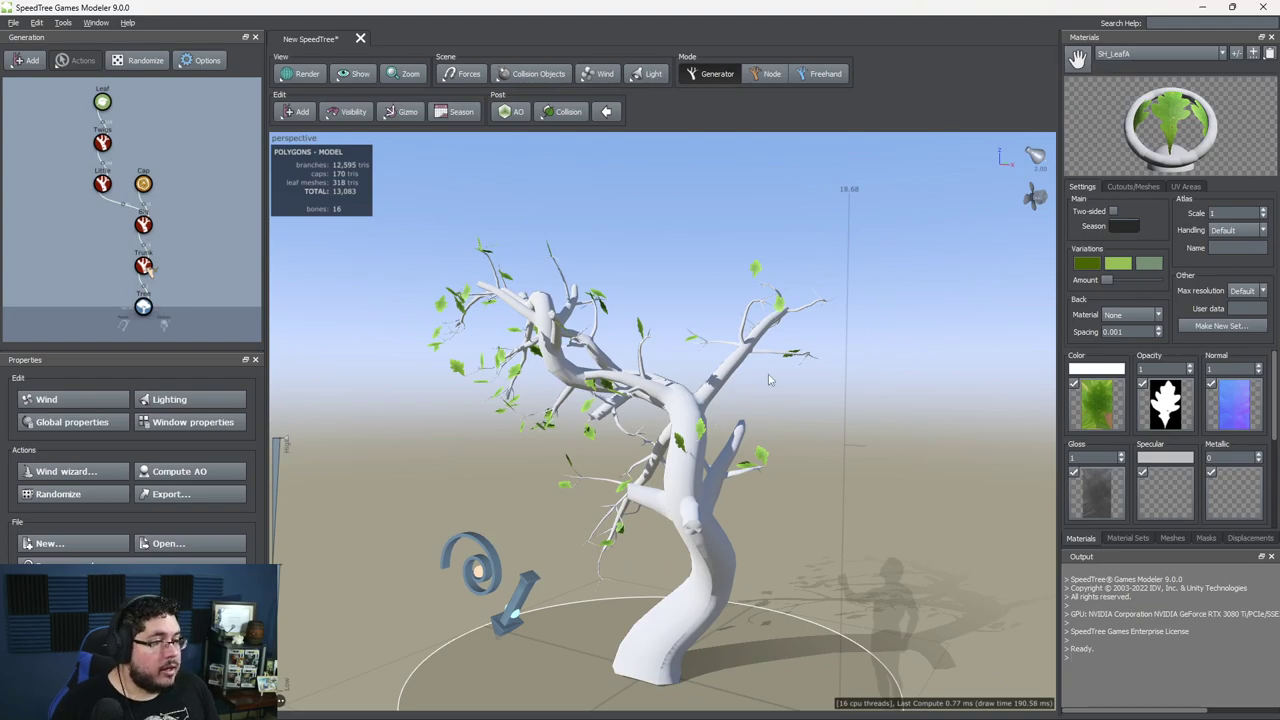
{"action": "left_click", "coordinate": [1112, 211]}
{"action": "left_click_drag", "start_coordinate": [790, 380], "coordinate": [520, 317]}
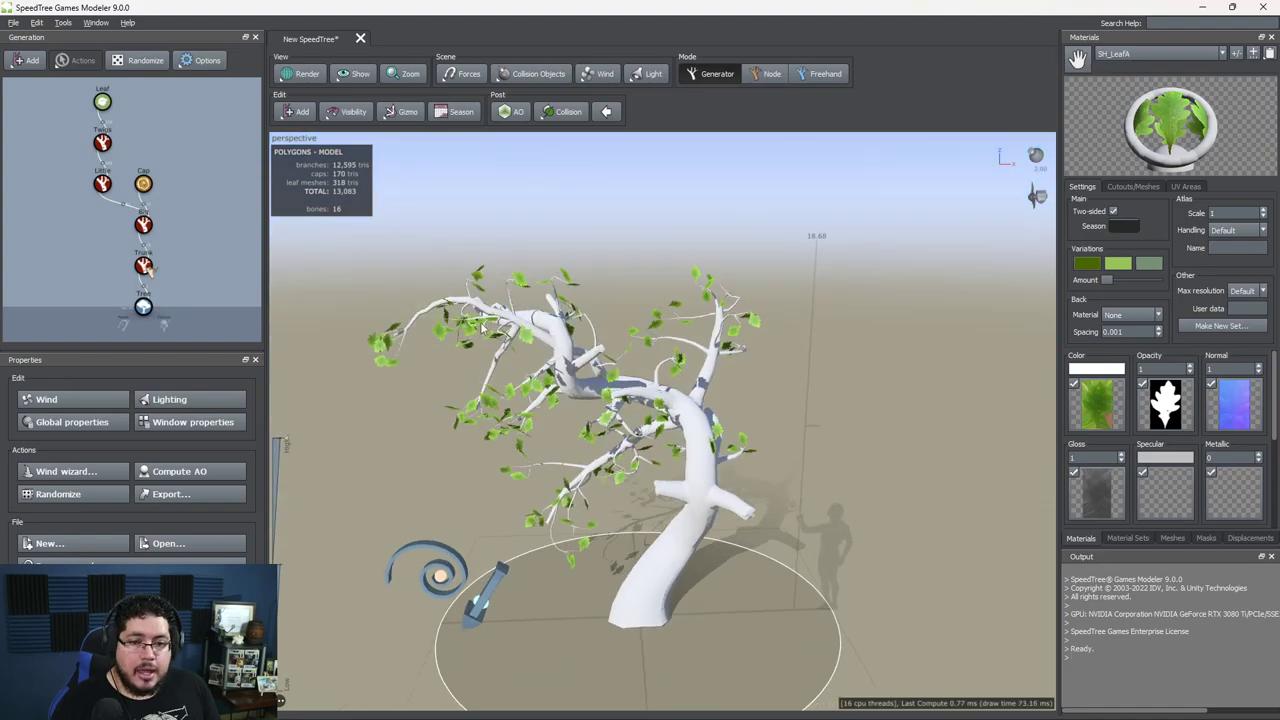
Step: Set the Leaf generator's skin Size to 0.54 and check the leaves around the tree
{"action": "left_click", "coordinate": [100, 101]}
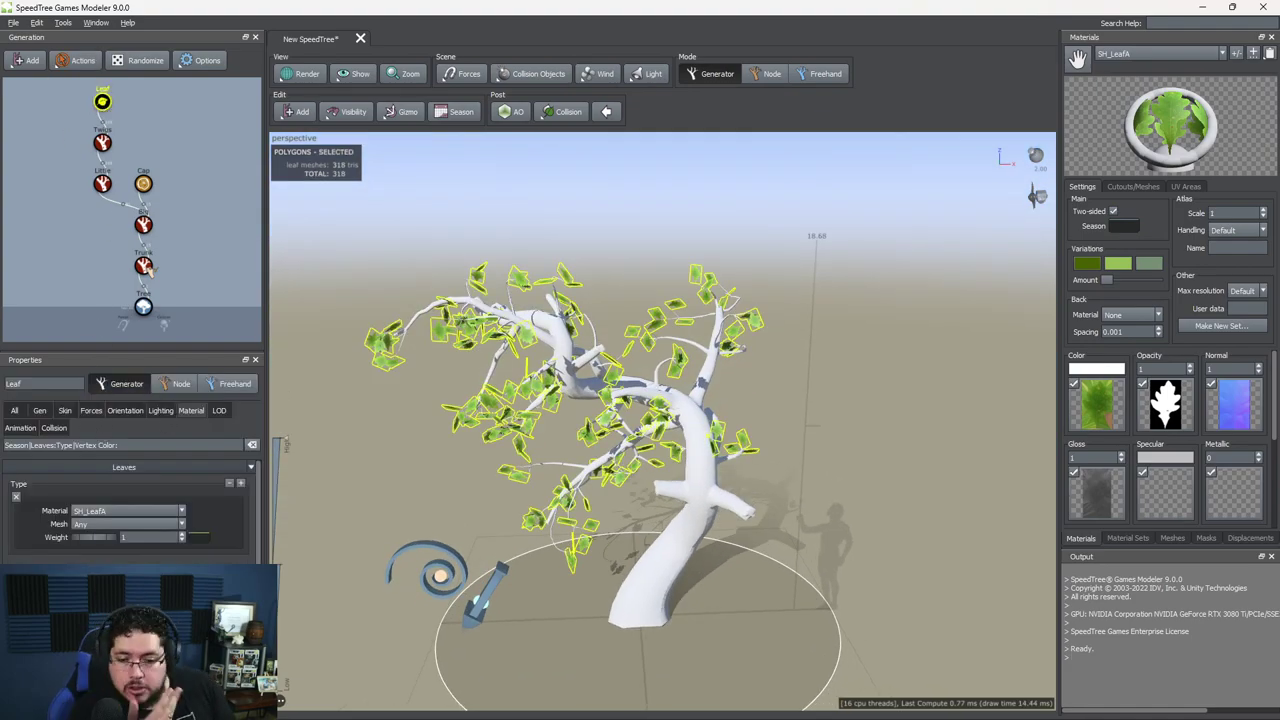
{"action": "left_click", "coordinate": [64, 410]}
{"action": "left_click_drag", "start_coordinate": [109, 502], "coordinate": [88, 502]}
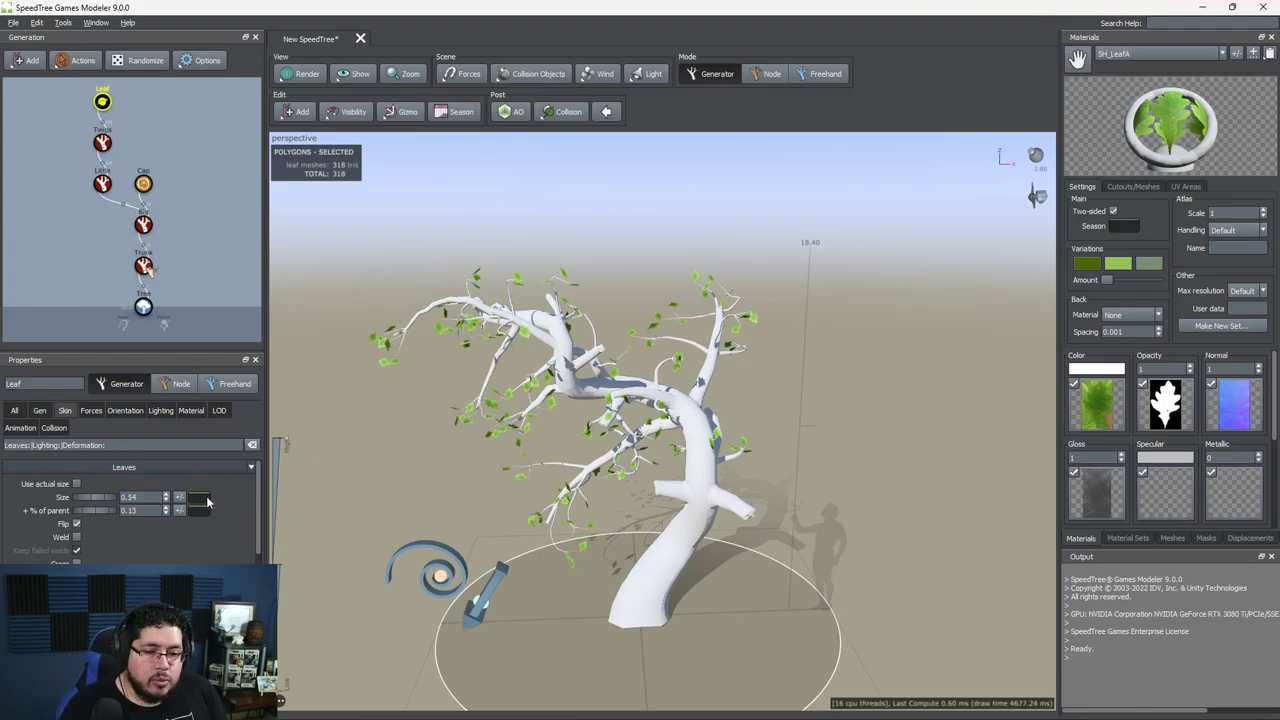
{"action": "left_click_drag", "start_coordinate": [621, 447], "coordinate": [652, 445]}
{"action": "scroll", "coordinate": [618, 430], "scroll_direction": "up", "scroll_amount": 5}
{"action": "scroll", "coordinate": [618, 430], "scroll_direction": "down", "scroll_amount": 4}
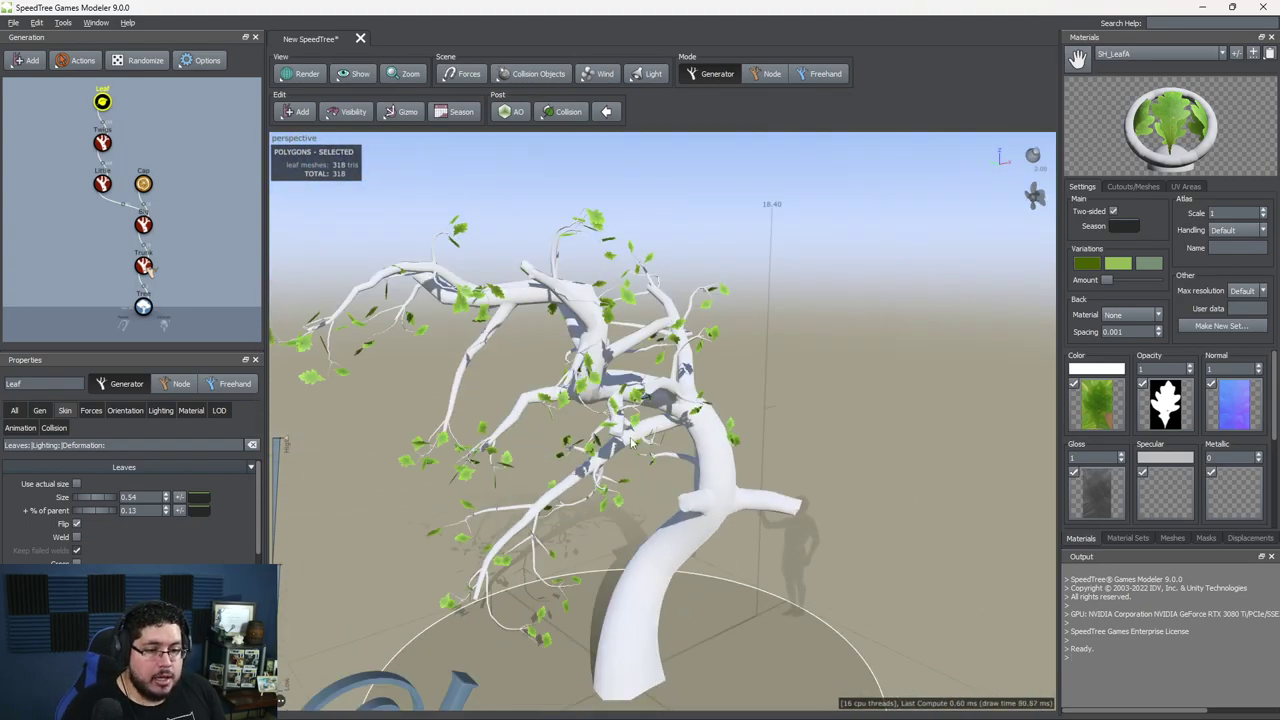
Step: Shape the leaf Size parent curve by inserting a raised middle point and lowering its end point, so leaves shrink towards the twig tips
{"action": "left_click_drag", "start_coordinate": [280, 480], "coordinate": [305, 474]}
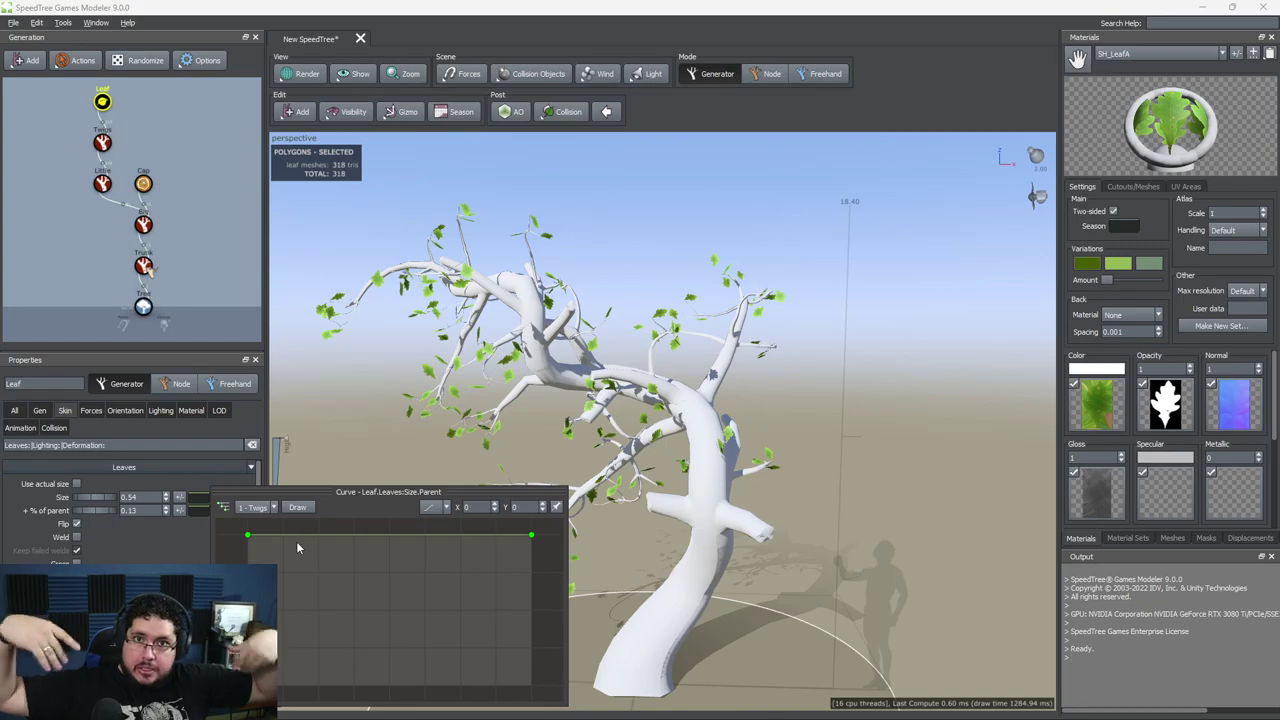
{"action": "left_click_drag", "start_coordinate": [532, 537], "coordinate": [531, 591]}
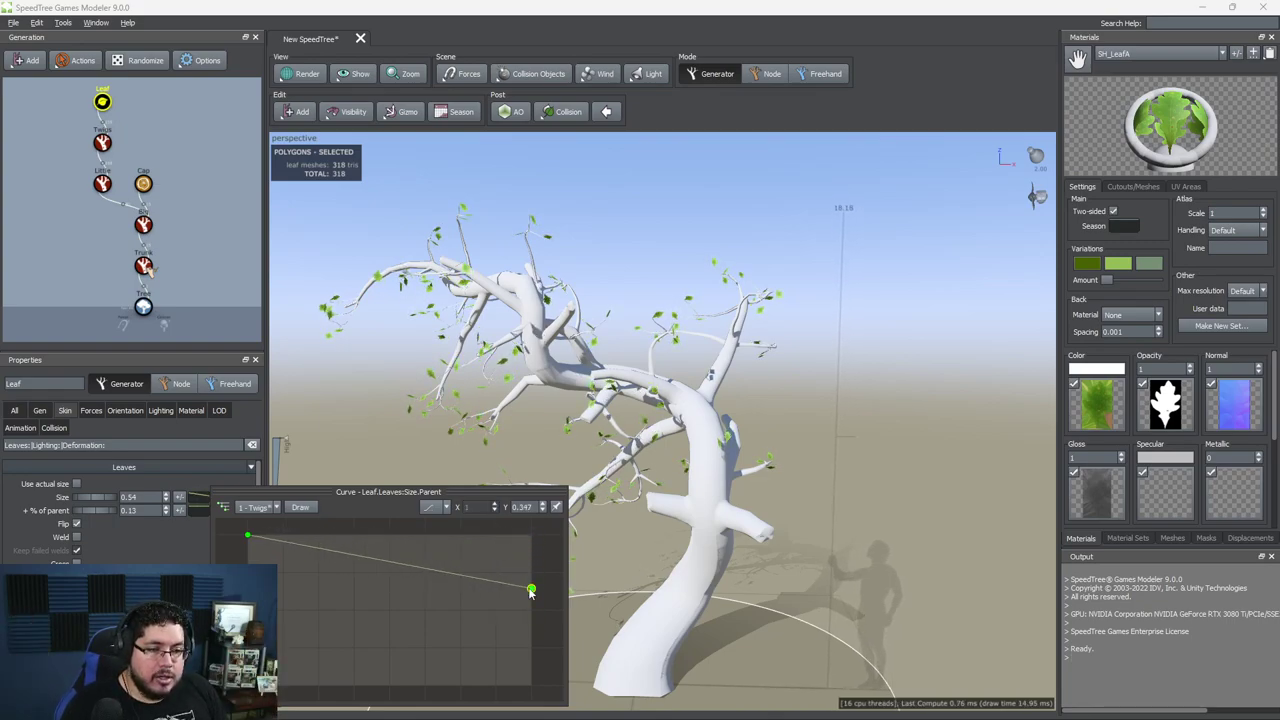
{"action": "right_click", "coordinate": [376, 557]}
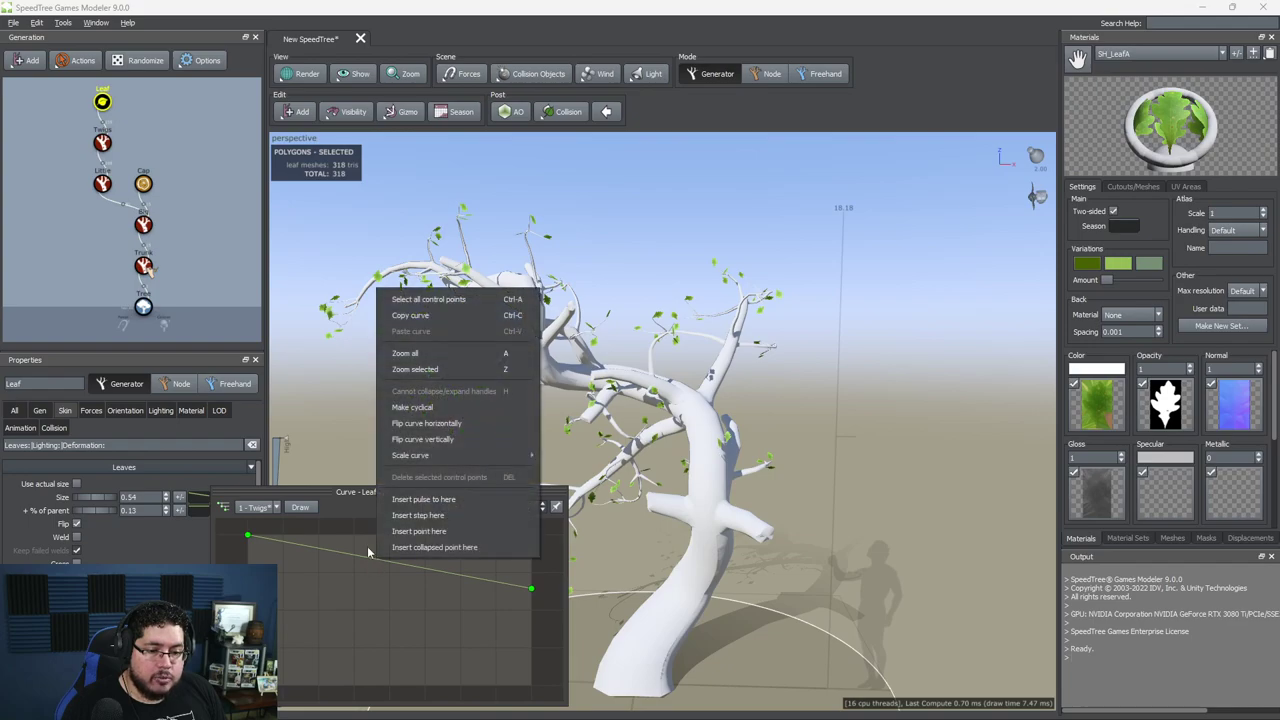
{"action": "left_click", "coordinate": [428, 531]}
{"action": "left_click_drag", "start_coordinate": [386, 561], "coordinate": [428, 535]}
{"action": "left_click_drag", "start_coordinate": [530, 591], "coordinate": [536, 650]}
{"action": "left_click_drag", "start_coordinate": [640, 540], "coordinate": [672, 495]}
{"action": "scroll", "coordinate": [690, 515], "scroll_direction": "up", "scroll_amount": 6}
{"action": "scroll", "coordinate": [672, 494], "scroll_direction": "down", "scroll_amount": 10}
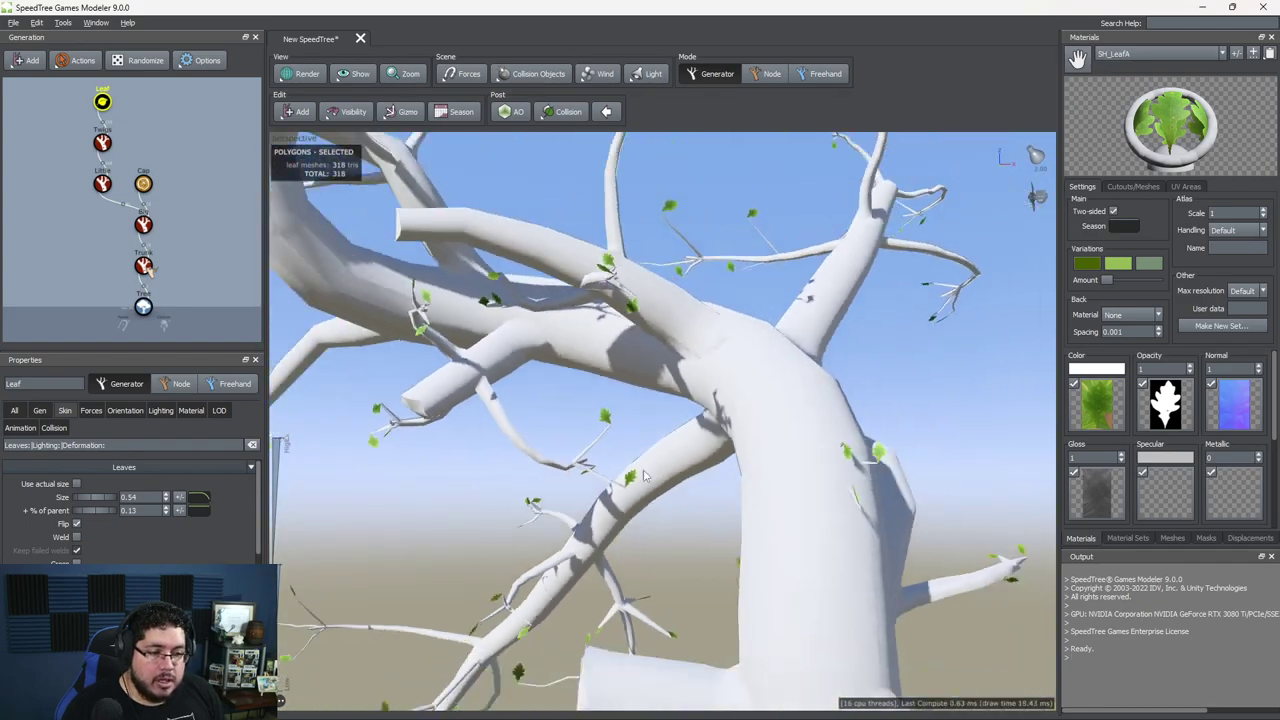
Step: Set the leaf size's + % of parent value to 0.85 and check the foliage from several distances
{"action": "left_click_drag", "start_coordinate": [72, 511], "coordinate": [110, 511]}
{"action": "scroll", "coordinate": [523, 443], "scroll_direction": "down", "scroll_amount": 10}
{"action": "scroll", "coordinate": [523, 443], "scroll_direction": "up", "scroll_amount": 8}
{"action": "left_click_drag", "start_coordinate": [545, 447], "coordinate": [600, 455]}
{"action": "left_click_drag", "start_coordinate": [389, 354], "coordinate": [430, 343]}
{"action": "scroll", "coordinate": [430, 343], "scroll_direction": "down", "scroll_amount": 5}
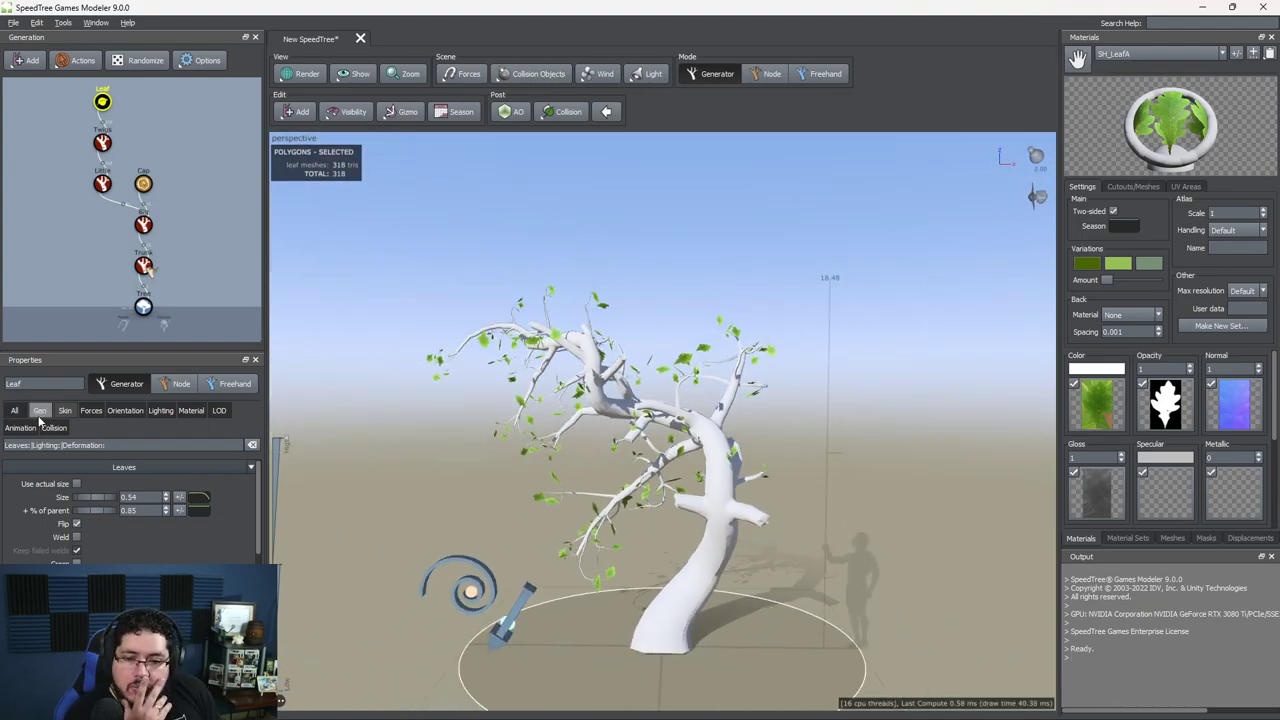
Step: Switch the Leaf generator's generation mode to Proportional with a Number of 4 and a Jumble of 0.83
{"action": "left_click", "coordinate": [39, 412]}
{"action": "left_click", "coordinate": [150, 485]}
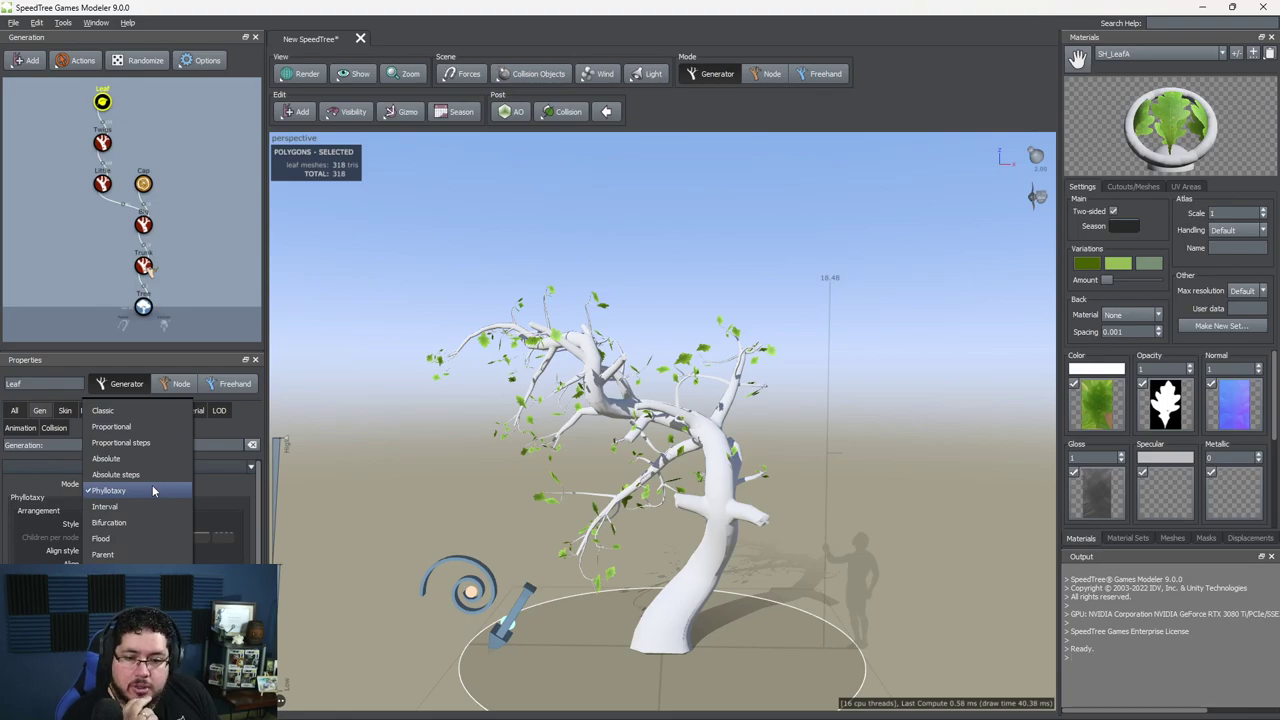
{"action": "left_click", "coordinate": [119, 427]}
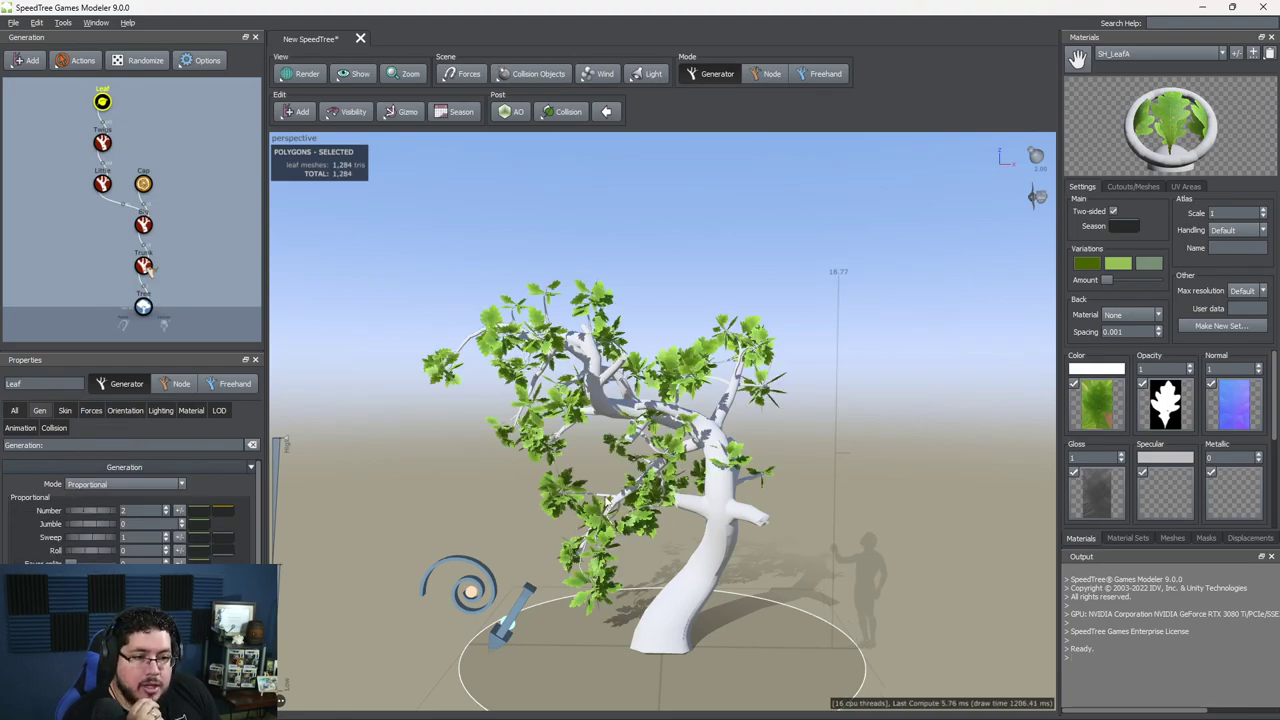
{"action": "scroll", "coordinate": [640, 480], "scroll_direction": "up", "scroll_amount": 4}
{"action": "left_click_drag", "start_coordinate": [640, 480], "coordinate": [618, 440]}
{"action": "left_click_drag", "start_coordinate": [93, 511], "coordinate": [148, 522]}
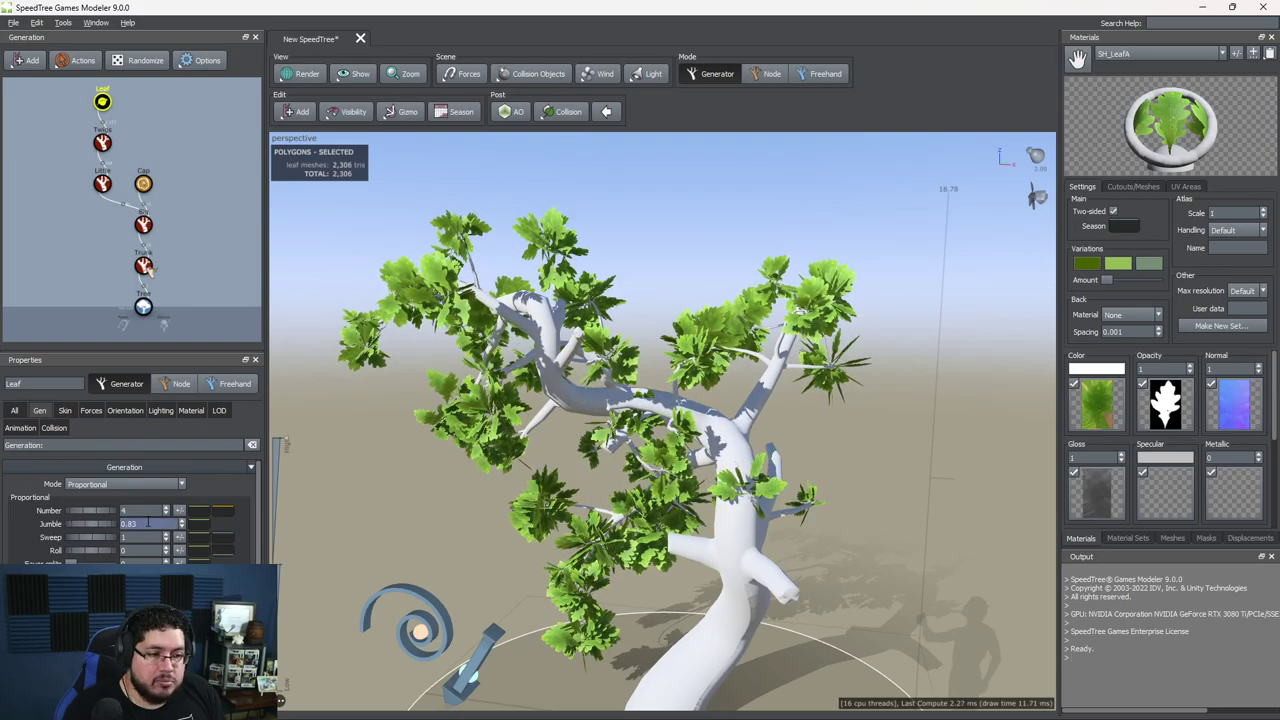
Step: Reduce the Leaf generator's skin Size to 0.11
{"action": "left_click", "coordinate": [63, 410]}
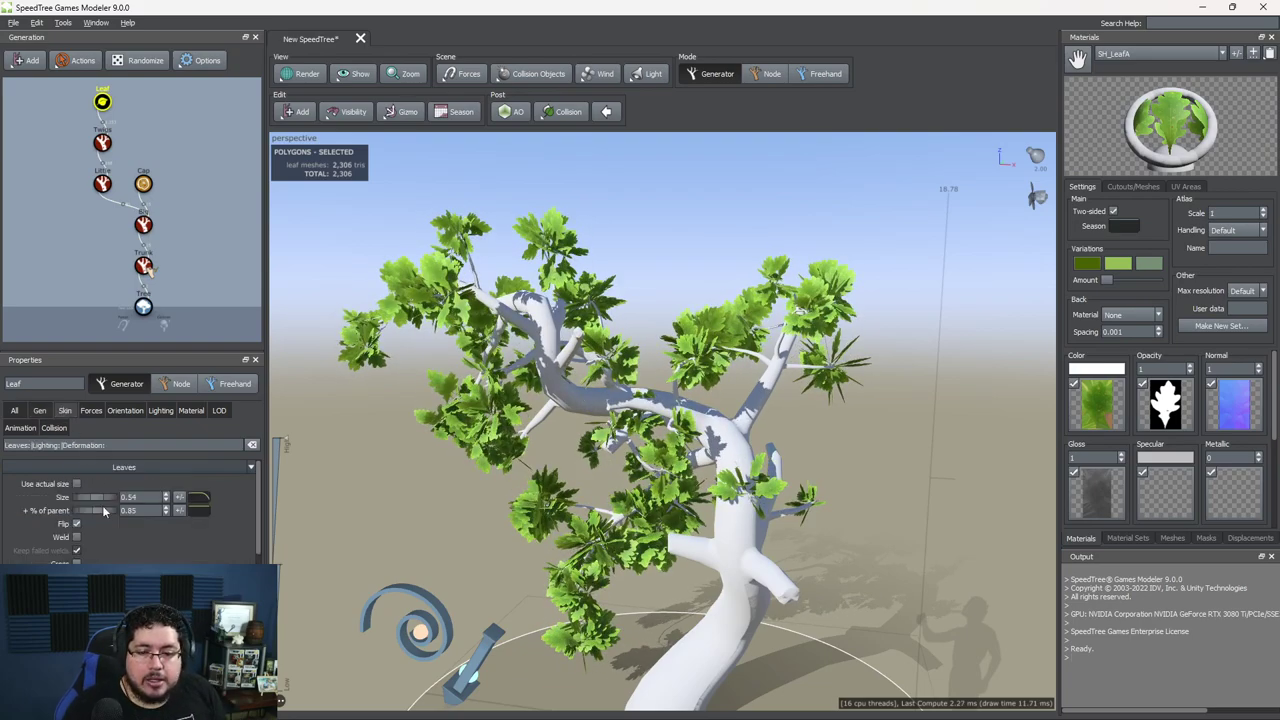
{"action": "left_click_drag", "start_coordinate": [108, 498], "coordinate": [408, 480]}
{"action": "scroll", "coordinate": [408, 480], "scroll_direction": "down", "scroll_amount": 4}
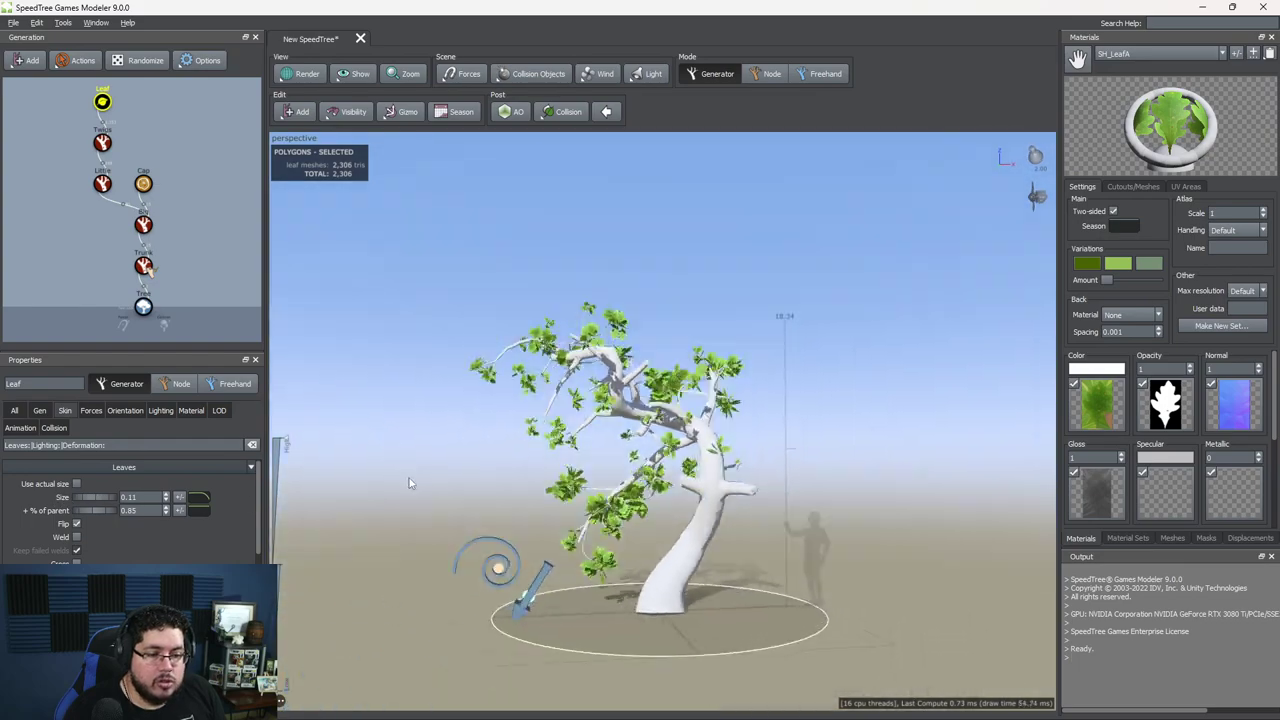
{"action": "scroll", "coordinate": [409, 494], "scroll_direction": "up", "scroll_amount": 3}
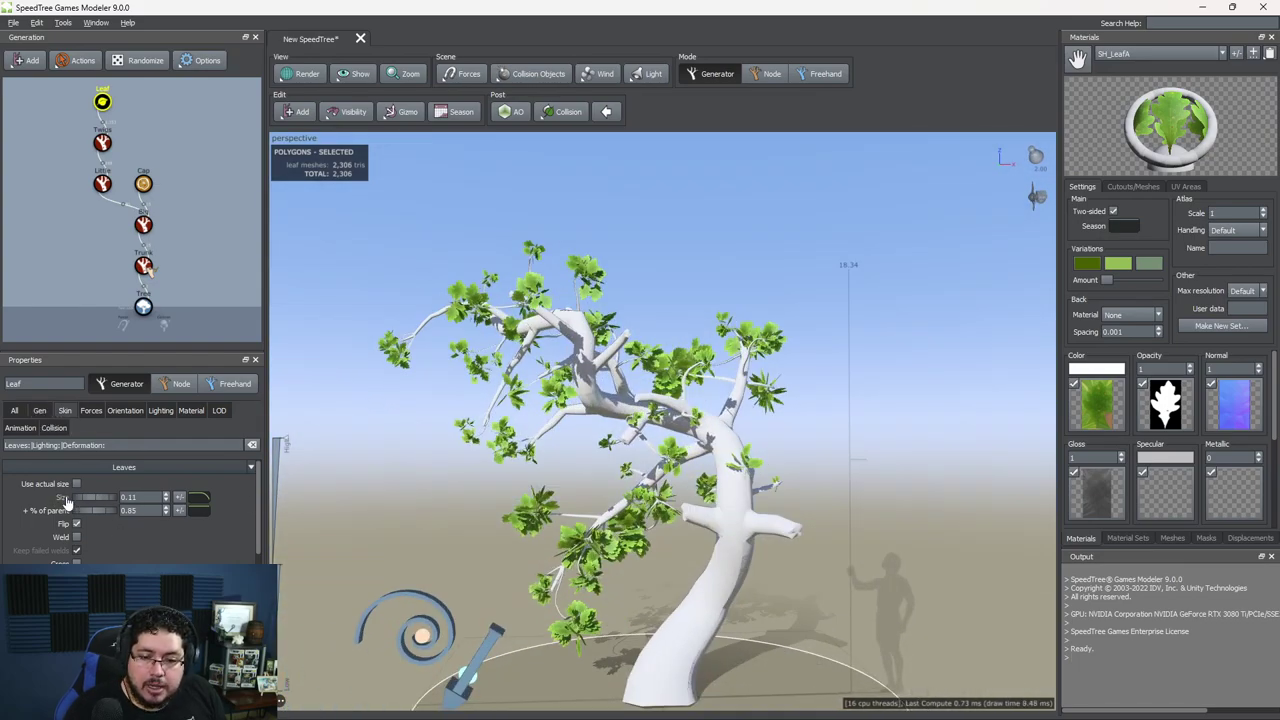
Step: Set the leaves' proportional Sweep to 1.74 and Number to 2, and review the foliage around the tree
{"action": "left_click", "coordinate": [40, 411]}
{"action": "left_click_drag", "start_coordinate": [94, 538], "coordinate": [141, 535]}
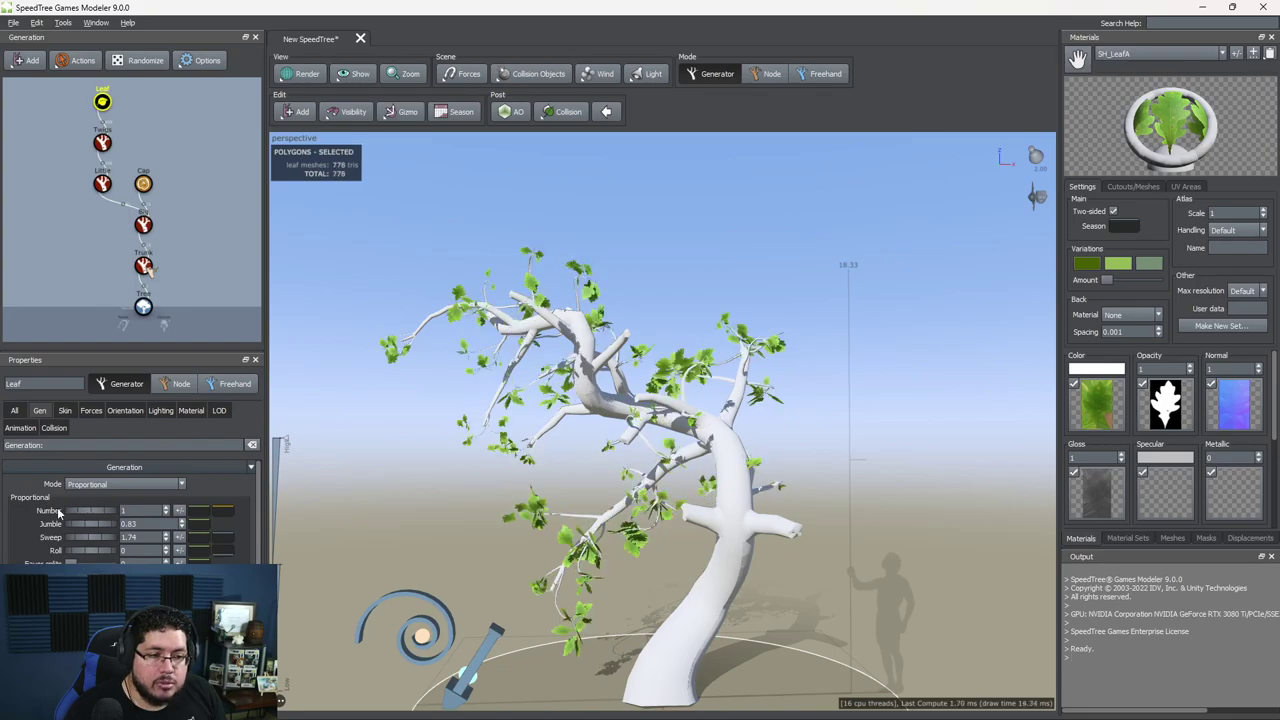
{"action": "left_click_drag", "start_coordinate": [88, 514], "coordinate": [68, 512]}
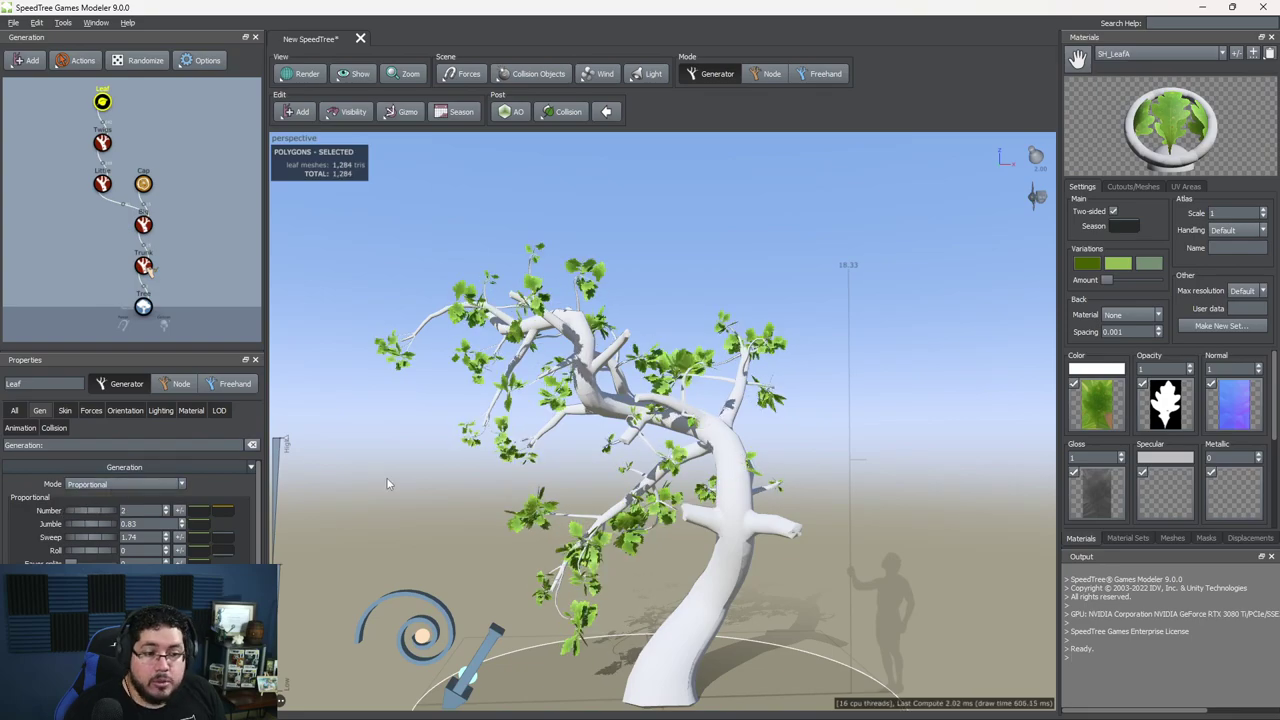
{"action": "left_click_drag", "start_coordinate": [358, 475], "coordinate": [439, 505]}
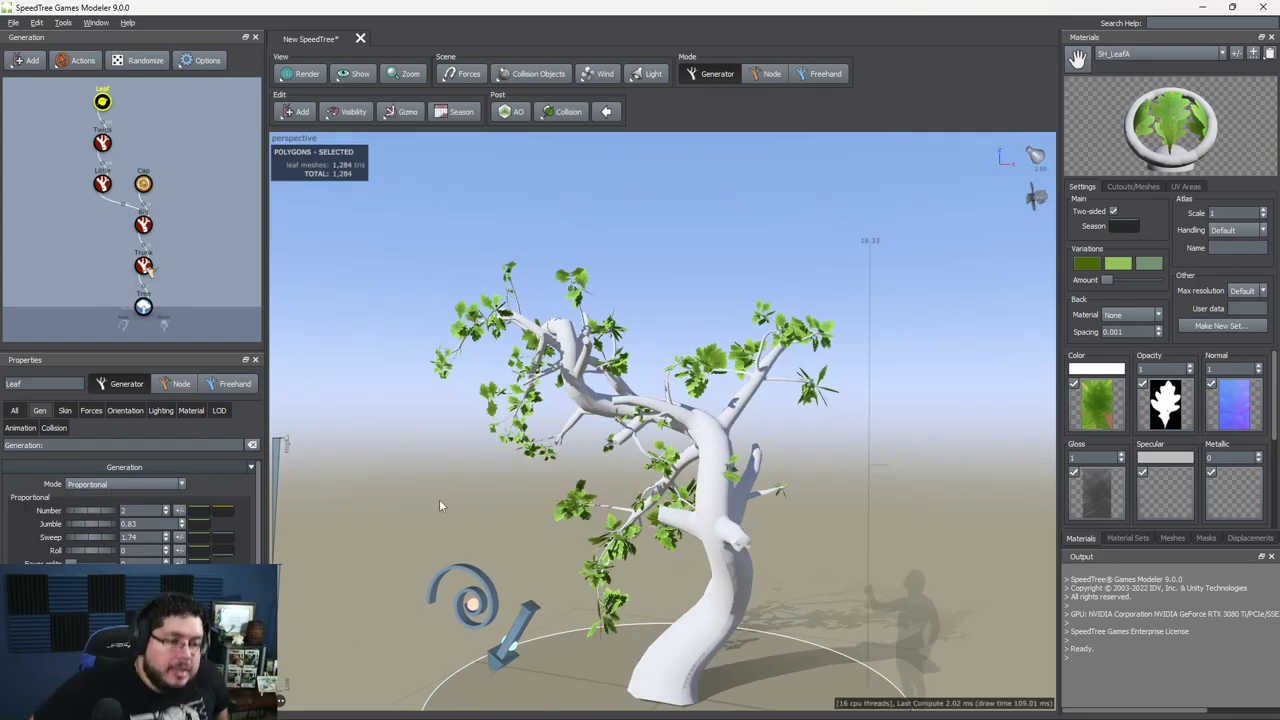
{"action": "left_click_drag", "start_coordinate": [459, 373], "coordinate": [496, 310]}
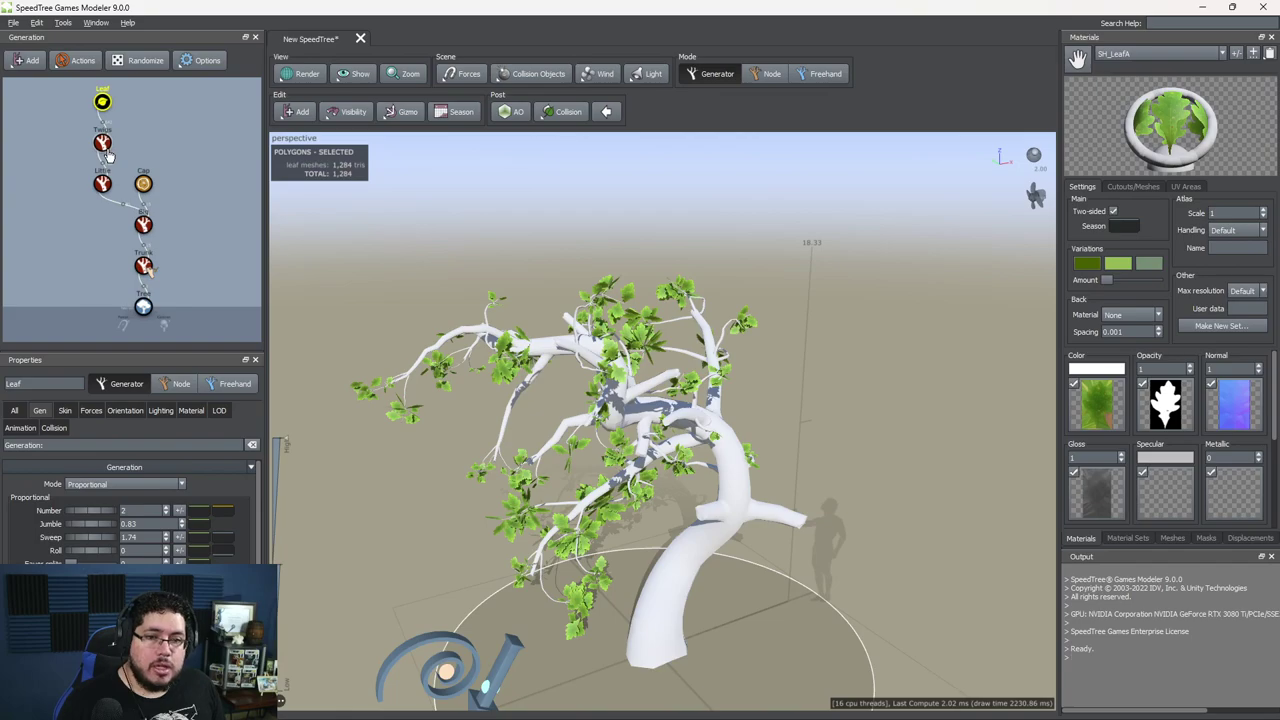
Step: Add a second set of Little branches to the big branch generator that carries the caps
{"action": "left_click", "coordinate": [103, 183]}
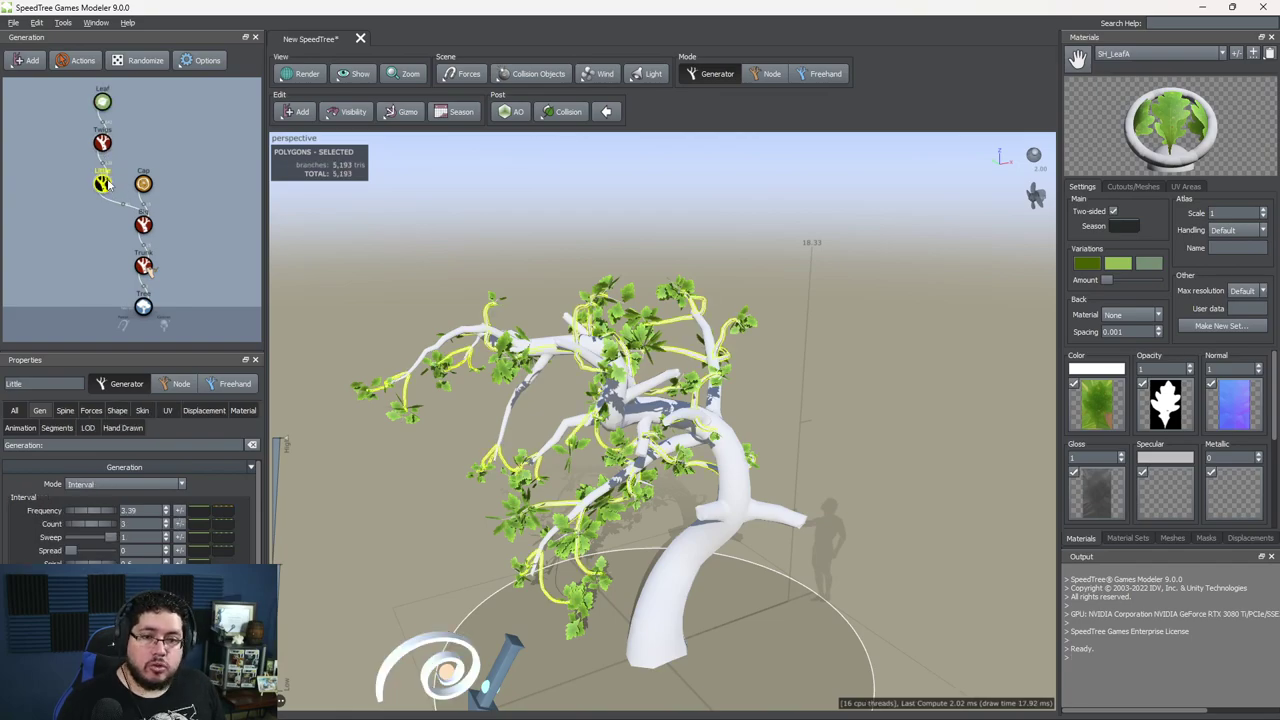
{"action": "left_click", "coordinate": [143, 226]}
{"action": "right_click", "coordinate": [145, 228]}
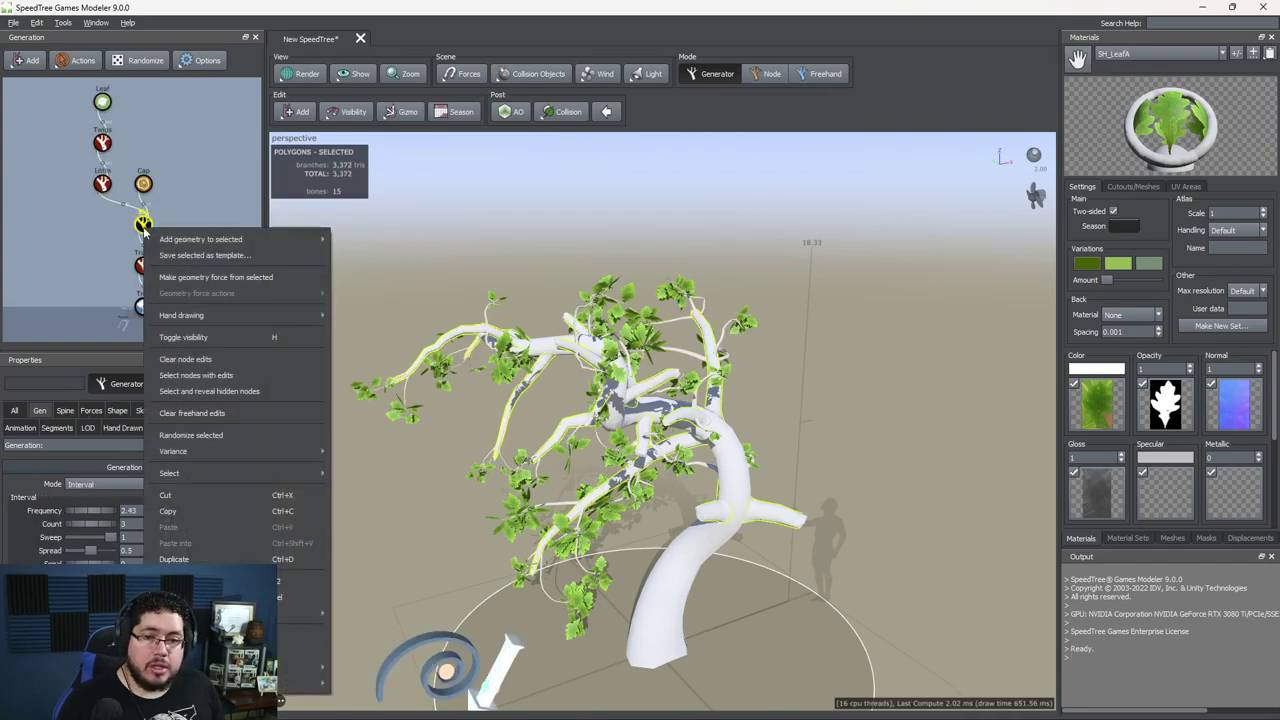
{"action": "mouse_move", "coordinate": [242, 248]}
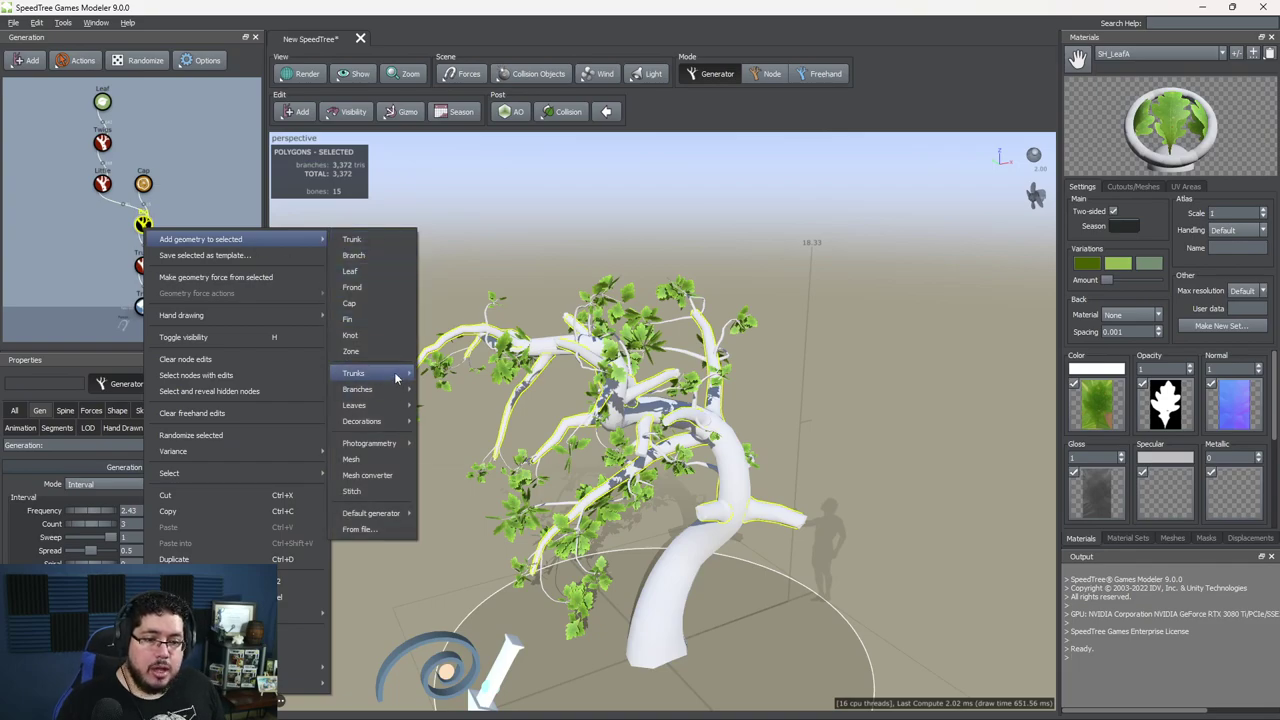
{"action": "mouse_move", "coordinate": [394, 396]}
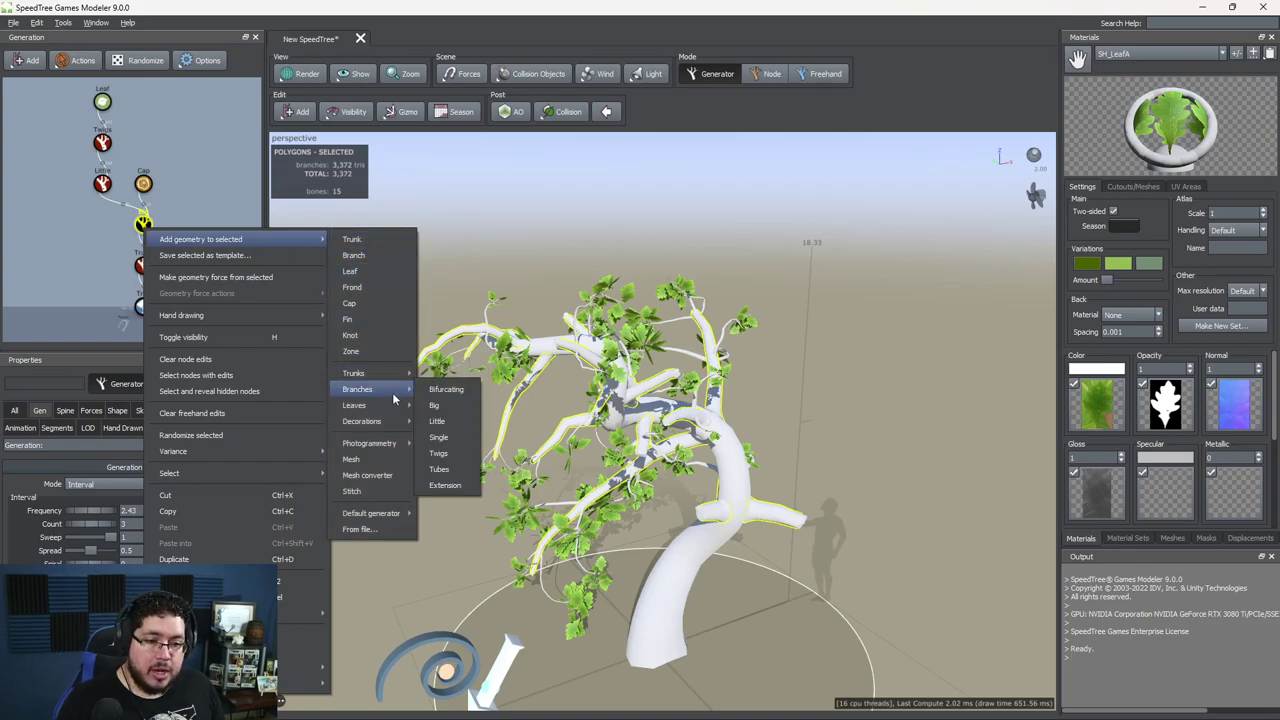
{"action": "left_click", "coordinate": [453, 428]}
{"action": "left_click_drag", "start_coordinate": [452, 422], "coordinate": [575, 368]}
Step: Add Twigs to the second Little branch generator
{"action": "right_click", "coordinate": [174, 183]}
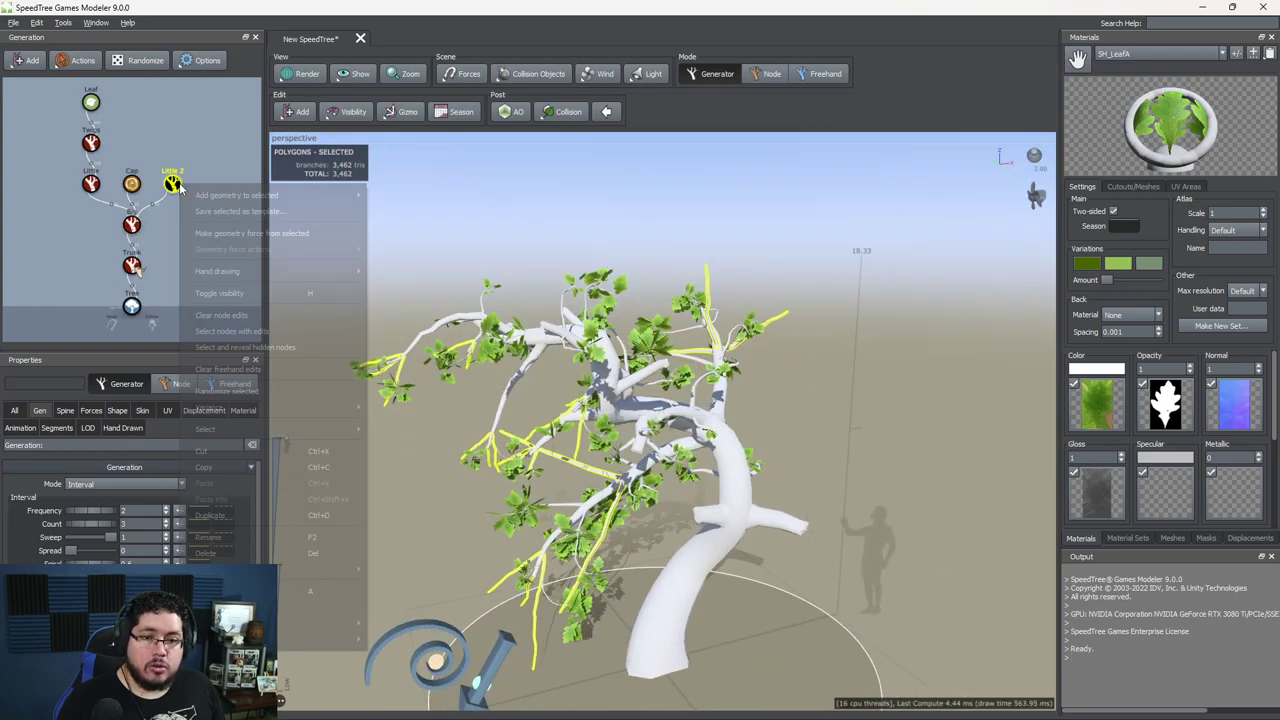
{"action": "mouse_move", "coordinate": [250, 204]}
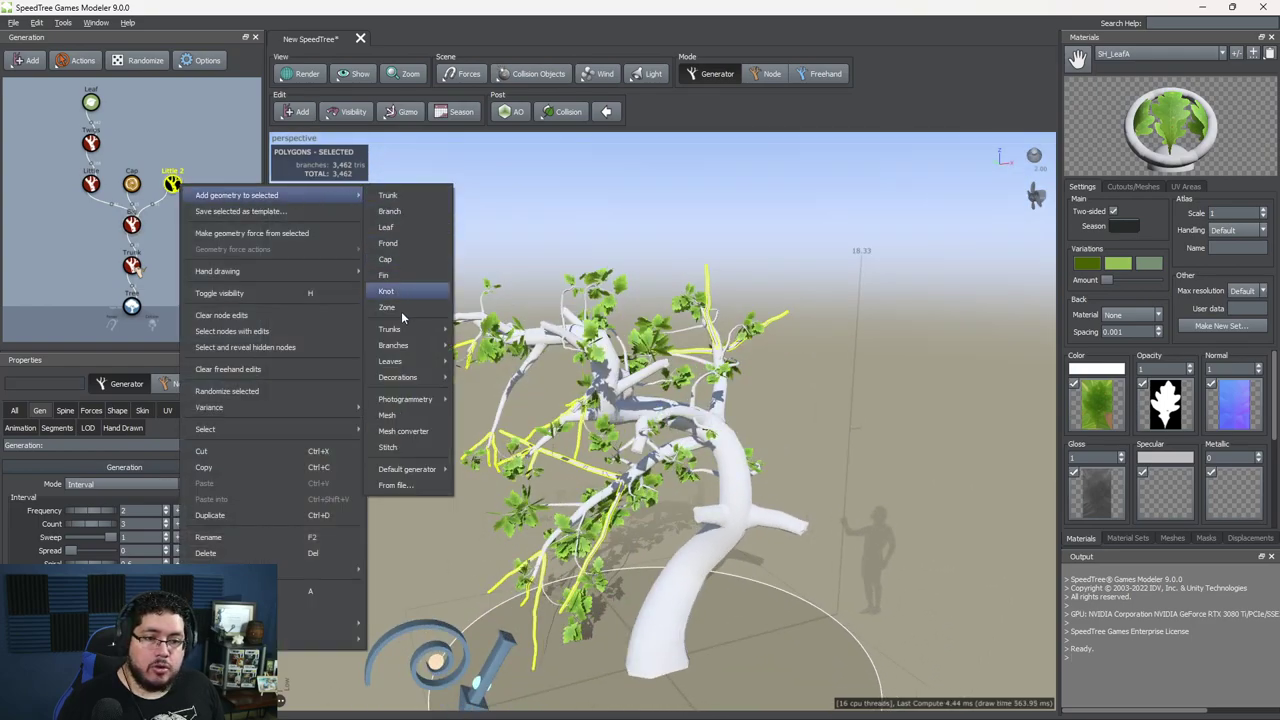
{"action": "mouse_move", "coordinate": [430, 349]}
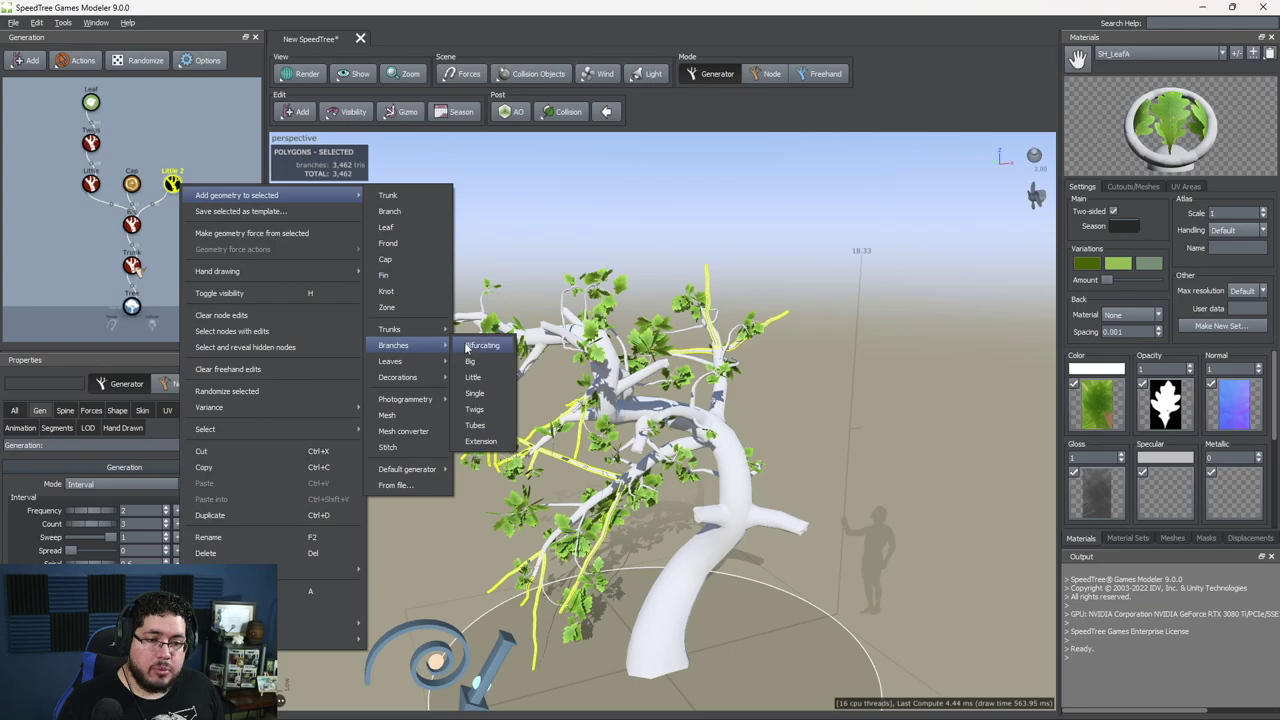
{"action": "left_click", "coordinate": [470, 404]}
Step: Copy the Leaf generator and attach the copy to the second Twigs generator
{"action": "right_click", "coordinate": [174, 143]}
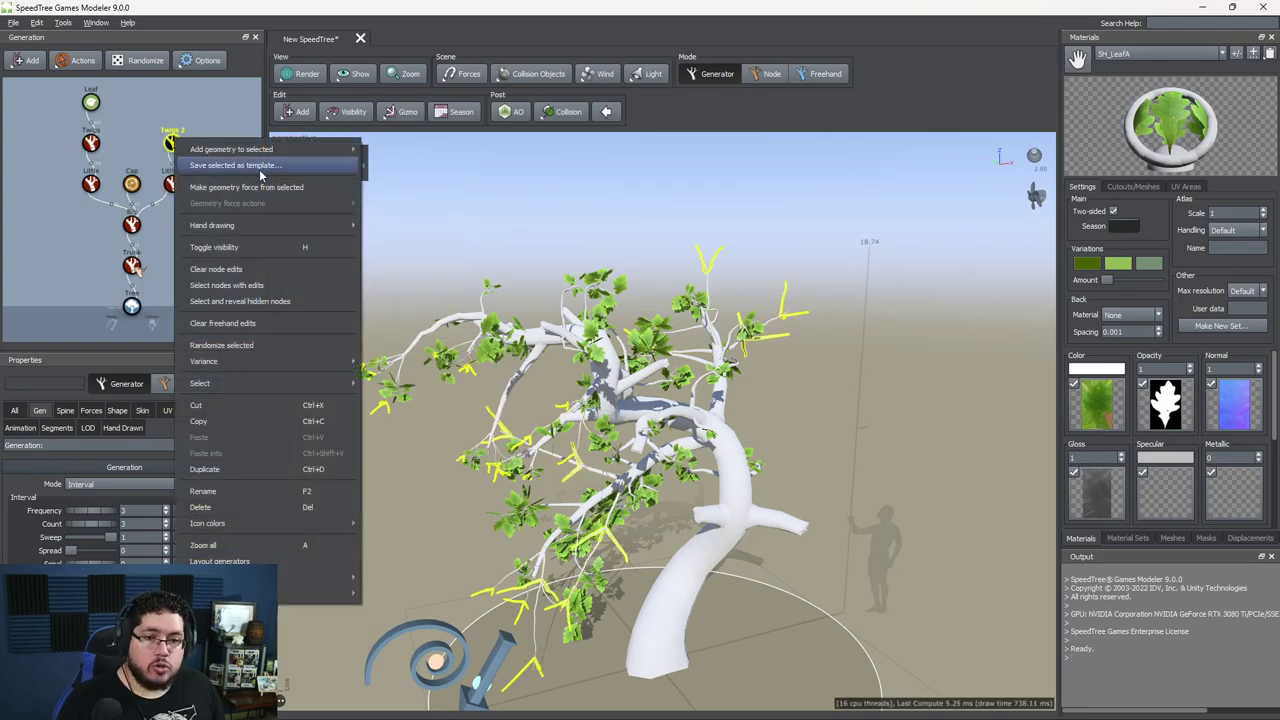
{"action": "left_click", "coordinate": [72, 104]}
{"action": "left_click", "coordinate": [72, 104]}
{"action": "left_click", "coordinate": [96, 103]}
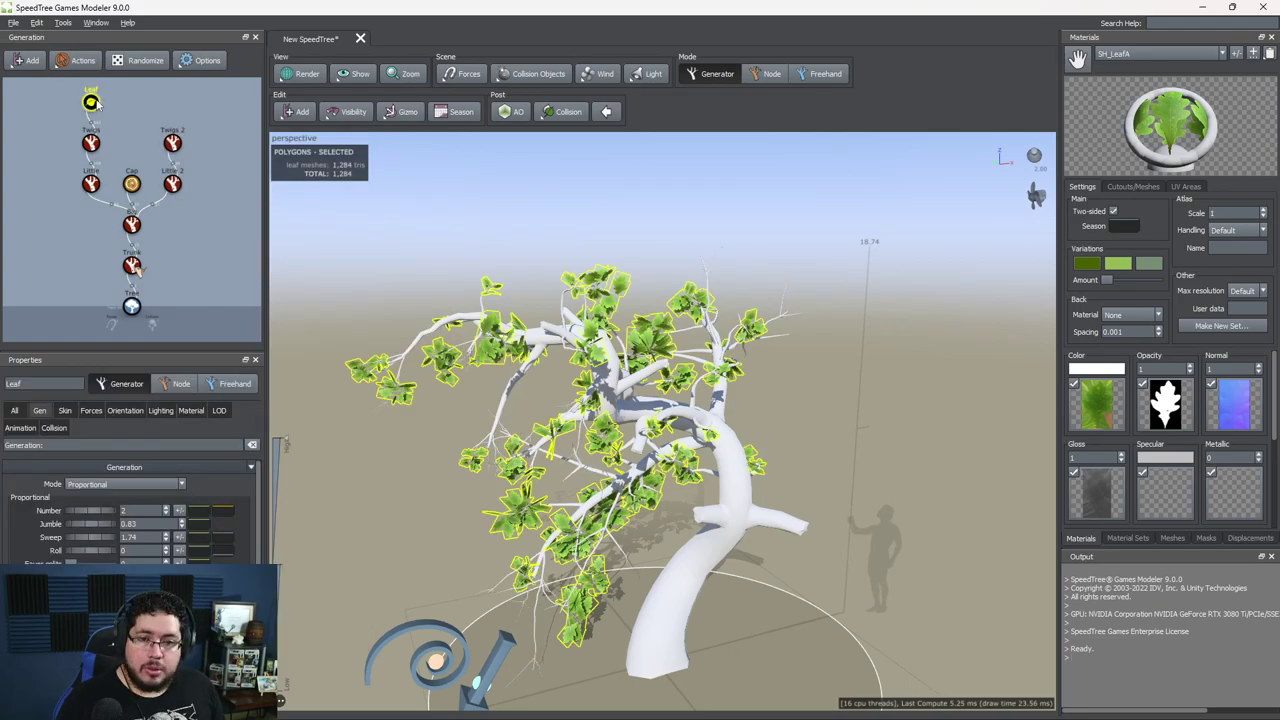
{"action": "left_click", "coordinate": [156, 106]}
{"action": "key", "text": "ctrl+v"}
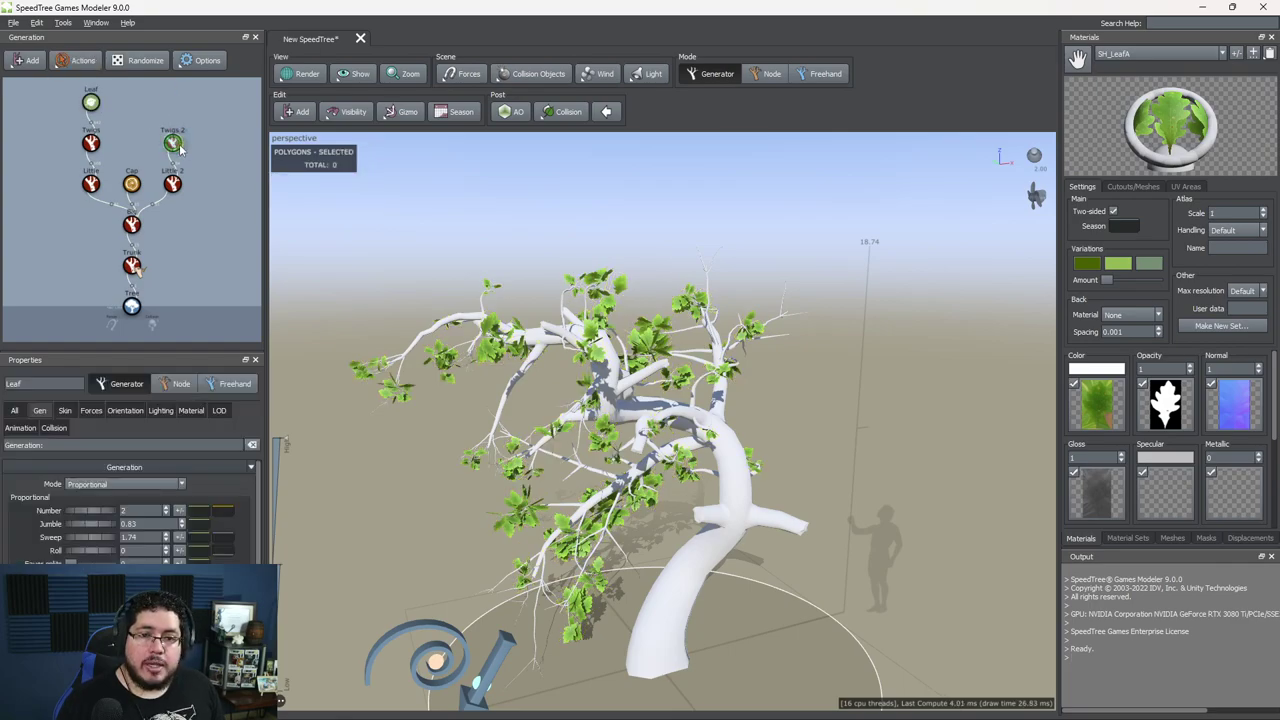
{"action": "right_click", "coordinate": [167, 105]}
{"action": "left_click", "coordinate": [151, 108]}
{"action": "left_click", "coordinate": [151, 108]}
{"action": "left_click_drag", "start_coordinate": [172, 104], "coordinate": [174, 145]}
{"action": "left_click_drag", "start_coordinate": [688, 330], "coordinate": [628, 312]}
{"action": "left_click", "coordinate": [173, 144]}
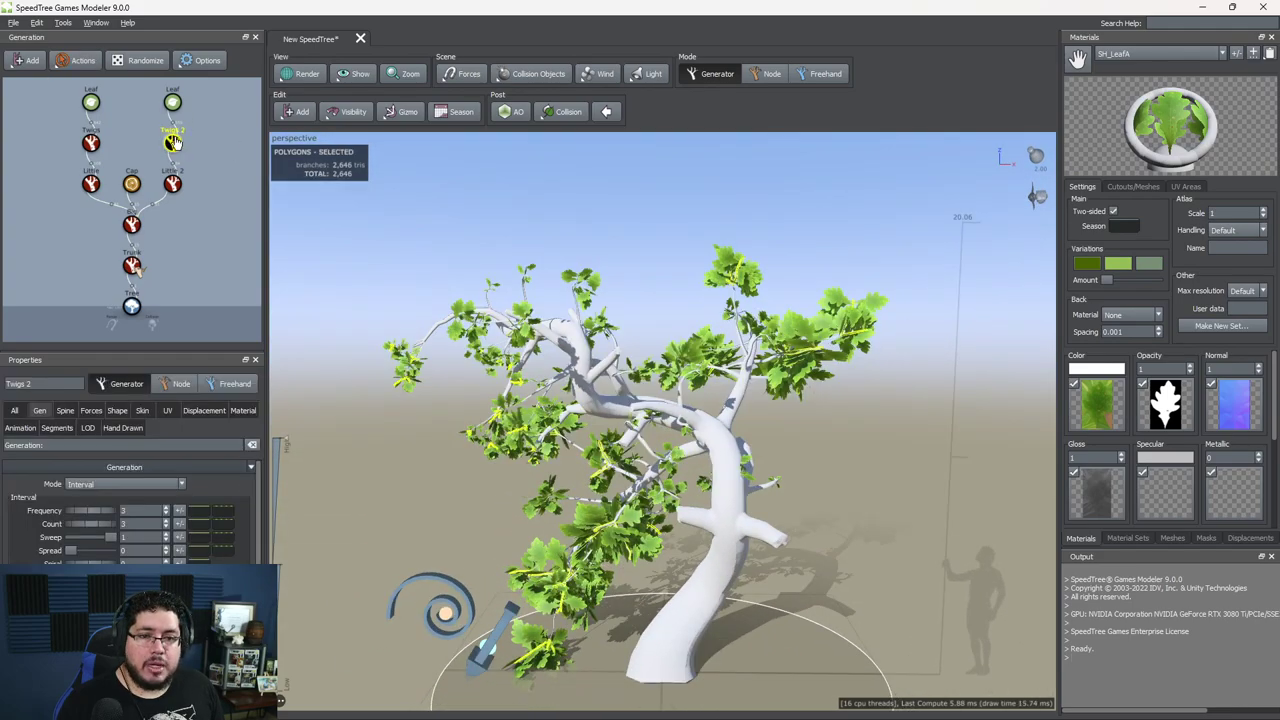
Step: Reduce the skin Size of the Leaf generator on the second Twigs so its leaves match the other foliage
{"action": "left_click", "coordinate": [172, 106]}
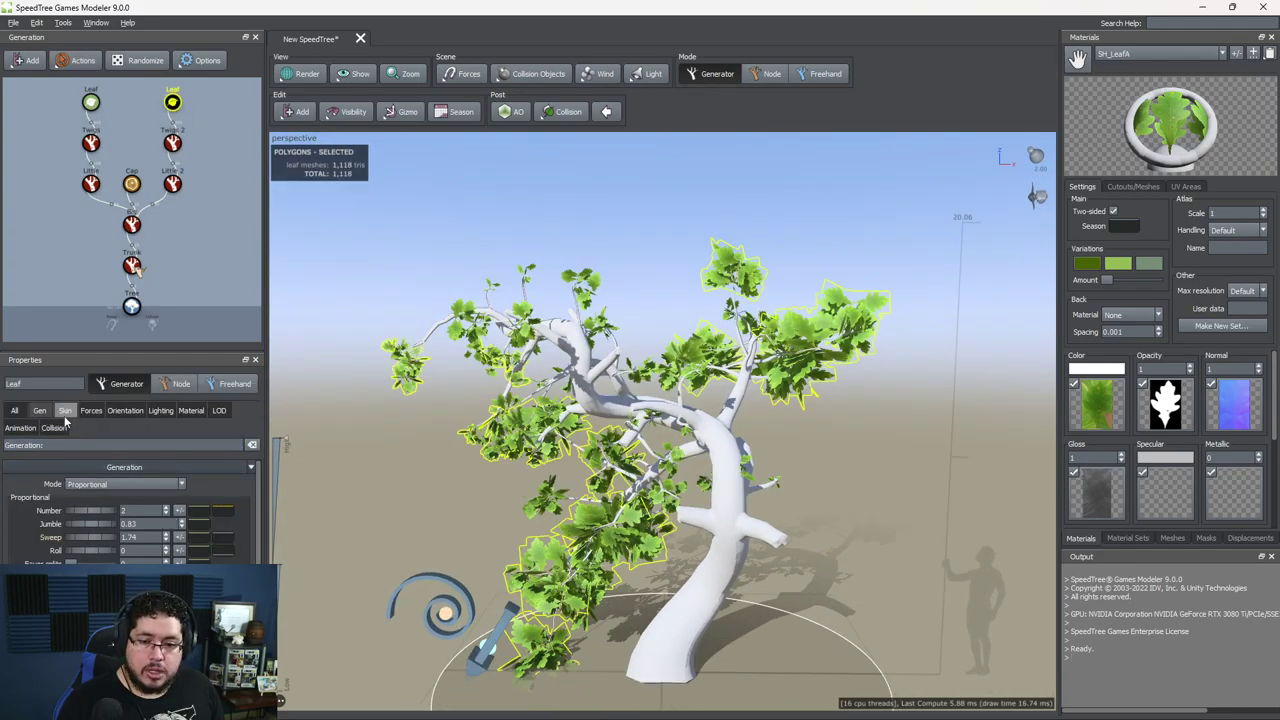
{"action": "left_click", "coordinate": [65, 410]}
{"action": "left_click_drag", "start_coordinate": [112, 500], "coordinate": [59, 515]}
{"action": "left_click_drag", "start_coordinate": [430, 480], "coordinate": [626, 388]}
{"action": "scroll", "coordinate": [690, 468], "scroll_direction": "down", "scroll_amount": 5}
{"action": "scroll", "coordinate": [480, 488], "scroll_direction": "up", "scroll_amount": 5}
{"action": "left_click", "coordinate": [619, 399]}
{"action": "left_click_drag", "start_coordinate": [619, 339], "coordinate": [618, 338]}
{"action": "right_click", "coordinate": [582, 376]}
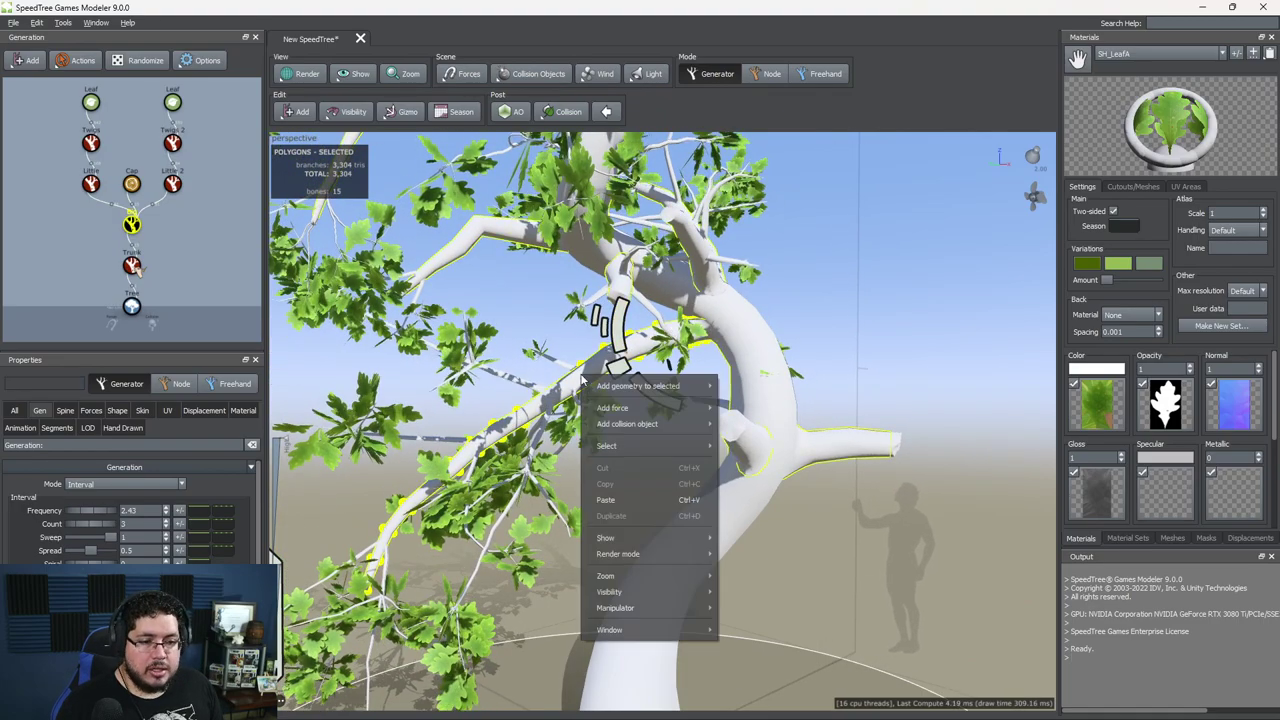
{"action": "mouse_move", "coordinate": [636, 388]}
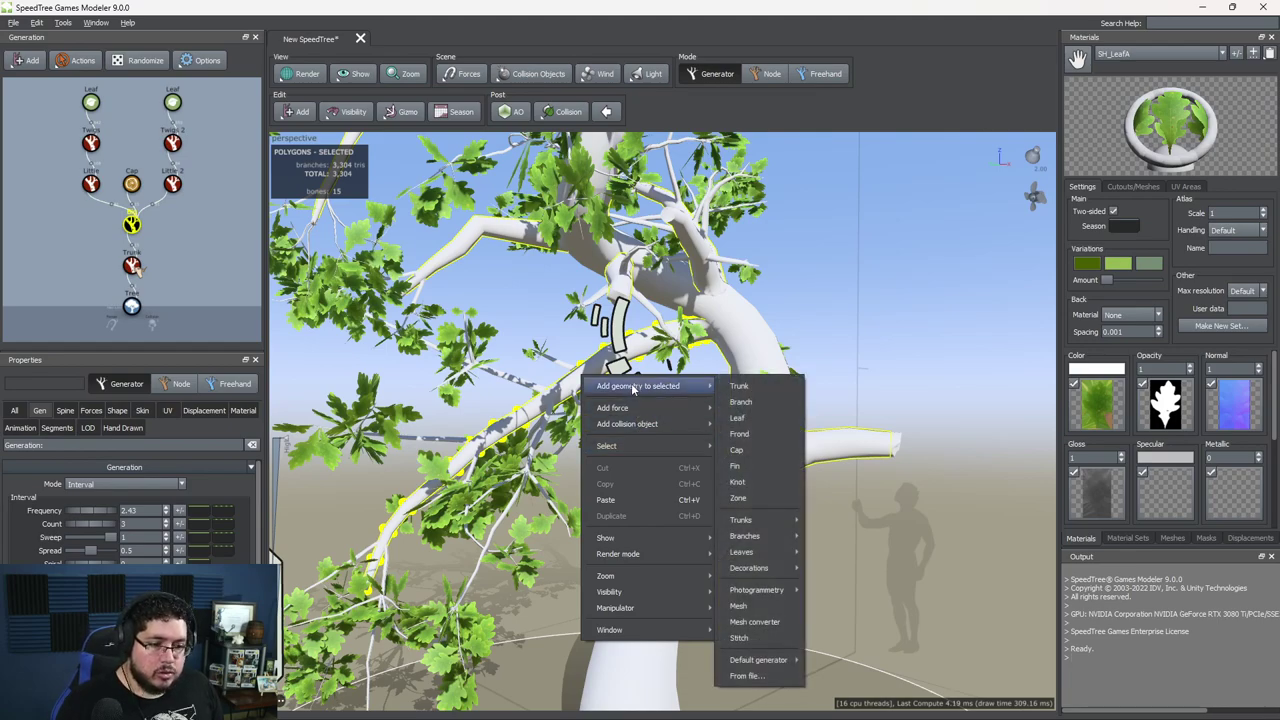
{"action": "key", "text": "Escape"}
Step: Convert the big branch generator's branches to hand drawn
{"action": "right_click", "coordinate": [131, 224]}
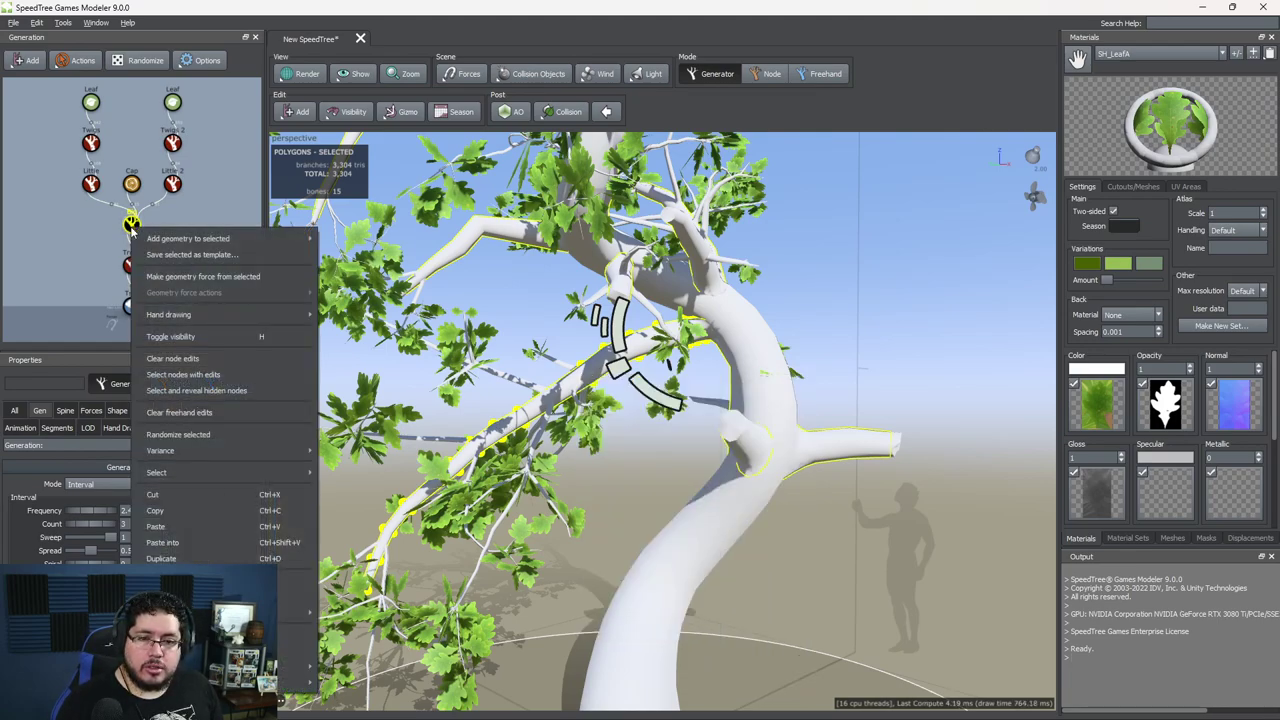
{"action": "mouse_move", "coordinate": [236, 316]}
{"action": "left_click", "coordinate": [362, 376]}
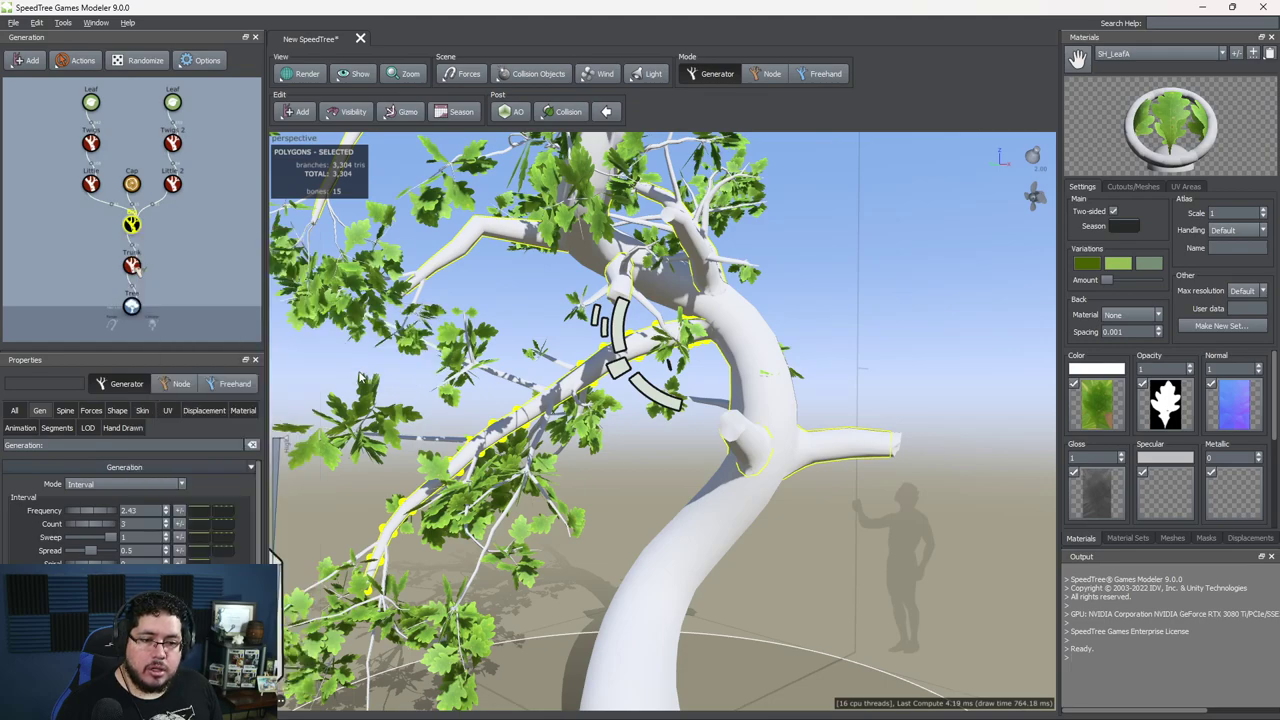
Step: Reshape the long drooping hand-drawn big branch by pulling its lower part up and adjusting its path
{"action": "left_click_drag", "start_coordinate": [524, 420], "coordinate": [476, 435]}
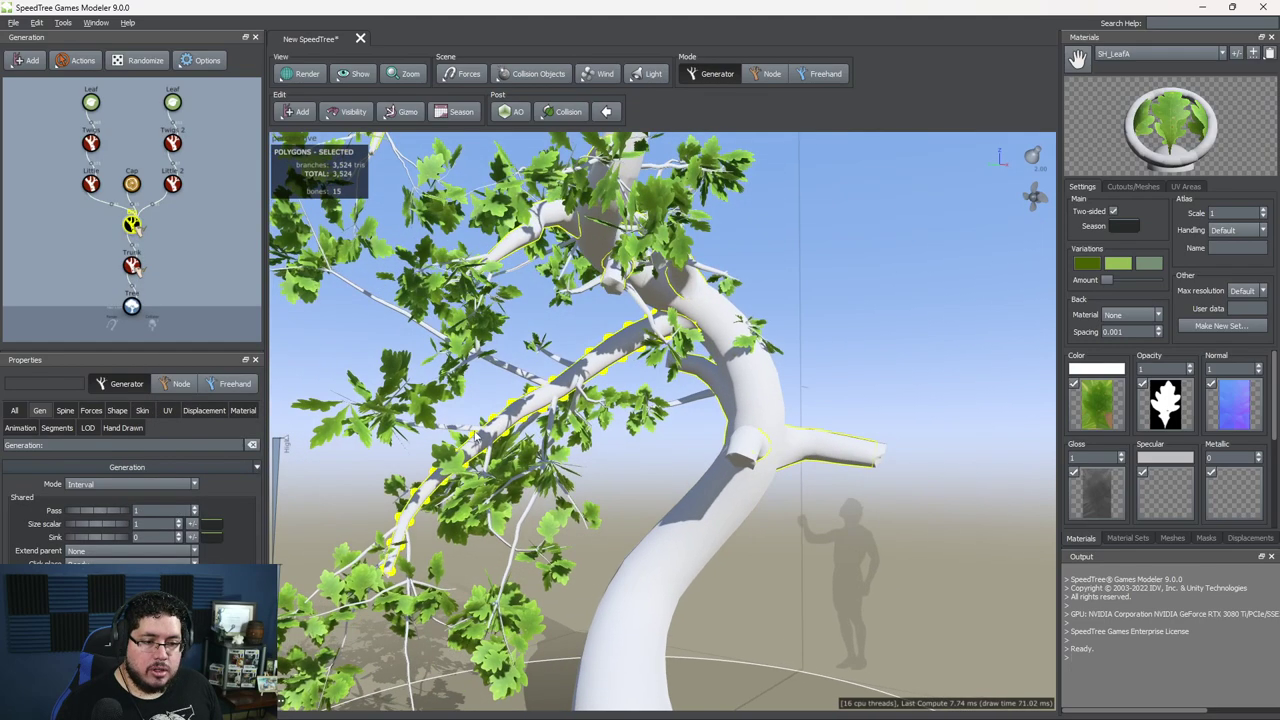
{"action": "double_click", "coordinate": [490, 452]}
{"action": "left_click_drag", "start_coordinate": [404, 521], "coordinate": [404, 480]}
{"action": "left_click_drag", "start_coordinate": [387, 570], "coordinate": [328, 453]}
{"action": "left_click_drag", "start_coordinate": [430, 458], "coordinate": [529, 408]}
Step: Examine the reshaped branch and the whole tree's silhouette from several angles
{"action": "scroll", "coordinate": [530, 410], "scroll_direction": "down", "scroll_amount": 5}
{"action": "scroll", "coordinate": [600, 425], "scroll_direction": "up", "scroll_amount": 2}
{"action": "left_click_drag", "start_coordinate": [630, 430], "coordinate": [430, 488]}
{"action": "left_click", "coordinate": [610, 506]}
{"action": "left_click_drag", "start_coordinate": [610, 506], "coordinate": [580, 503]}
{"action": "scroll", "coordinate": [580, 503], "scroll_direction": "down", "scroll_amount": 5}
{"action": "scroll", "coordinate": [578, 503], "scroll_direction": "up", "scroll_amount": 5}
{"action": "scroll", "coordinate": [584, 512], "scroll_direction": "down", "scroll_amount": 3}
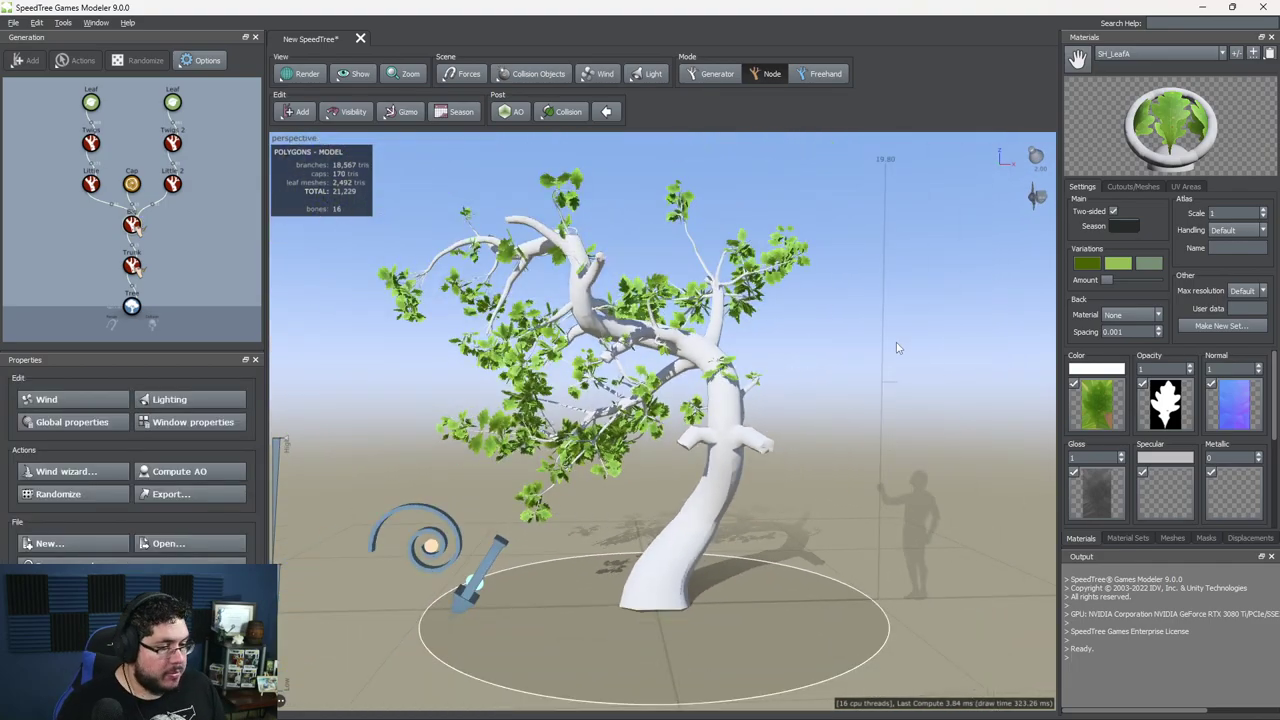
Step: Add a new material named Trunk
{"action": "left_click", "coordinate": [1237, 55]}
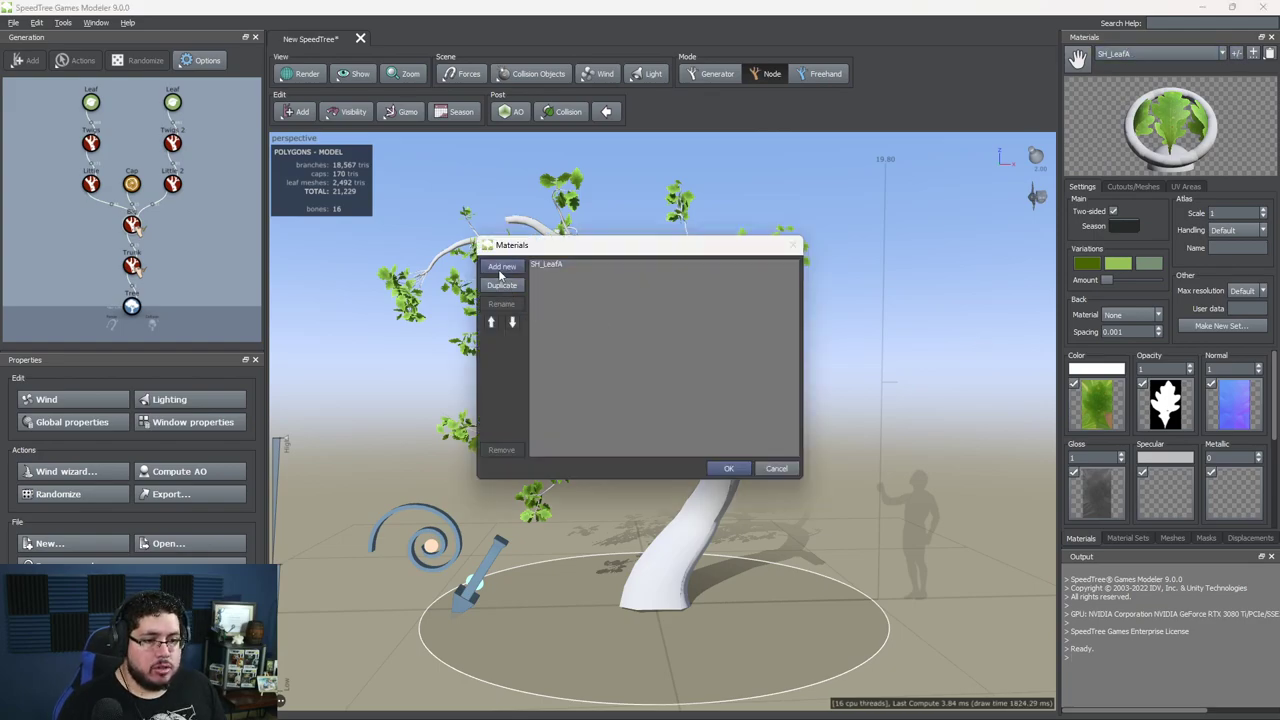
{"action": "double_click", "coordinate": [550, 274]}
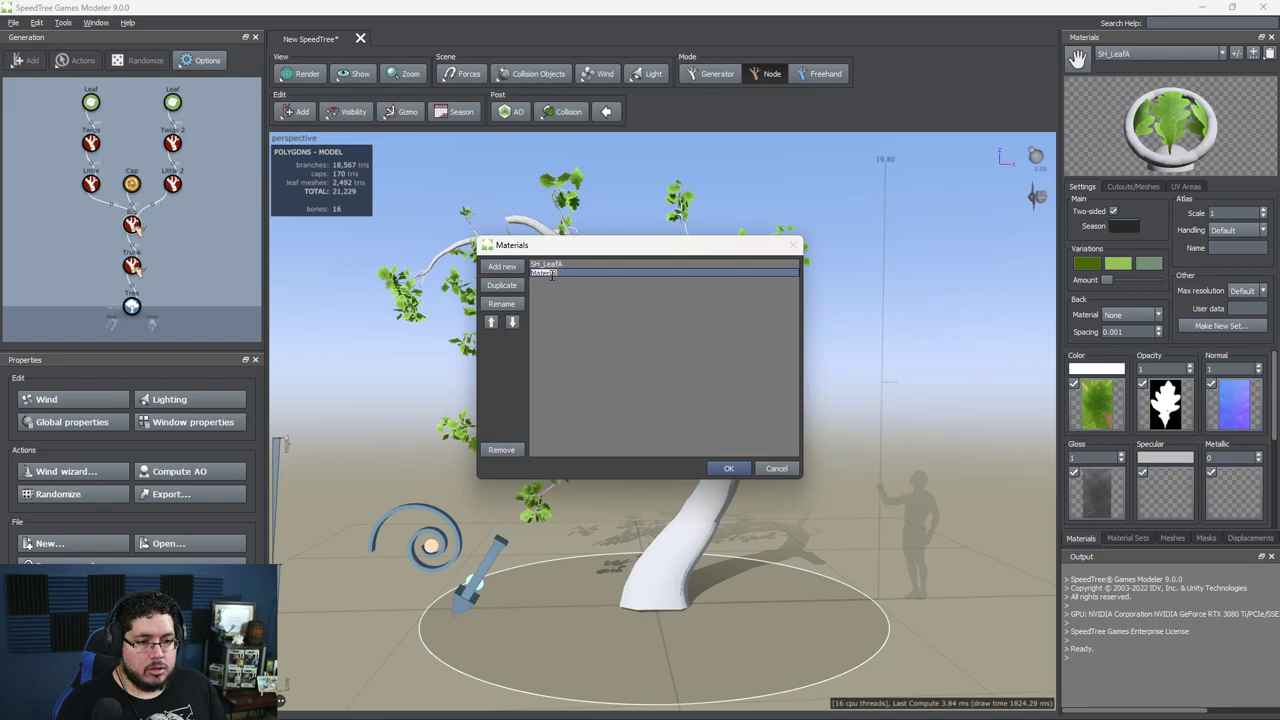
{"action": "left_click", "coordinate": [727, 469]}
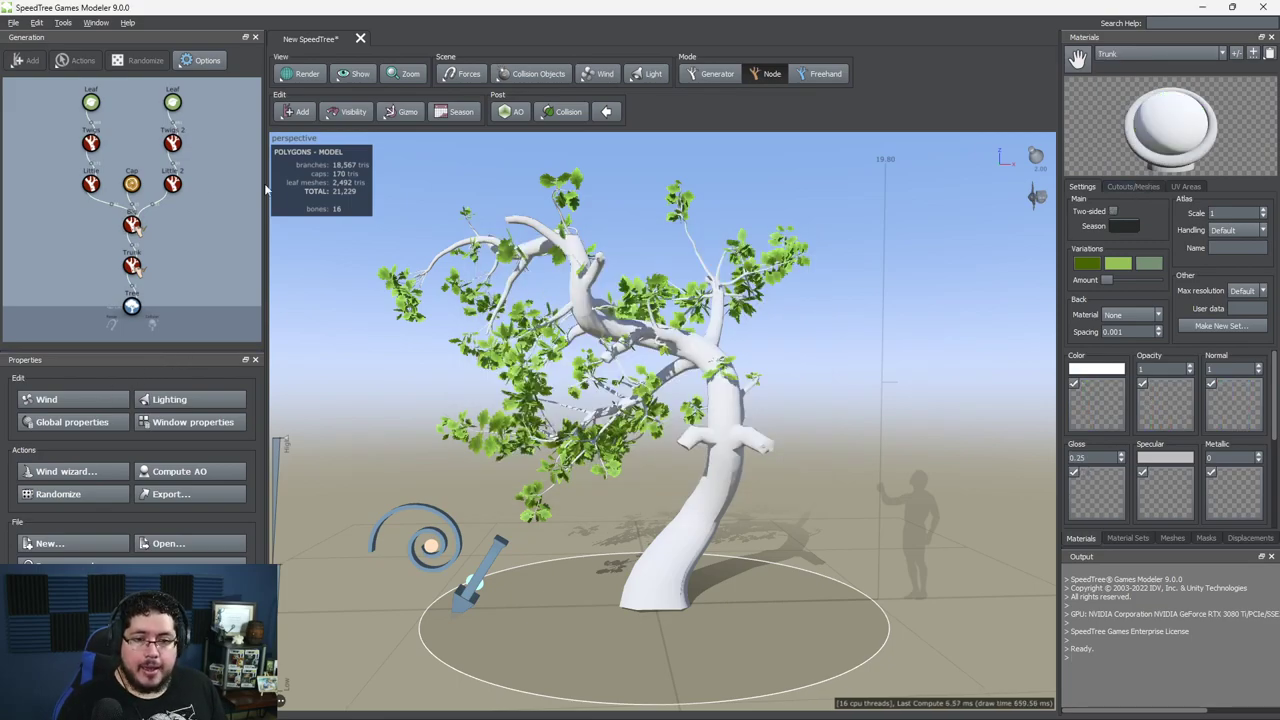
Step: Assign the Trunk material to the Branch geometry of the Trunk generator
{"action": "left_click", "coordinate": [128, 266]}
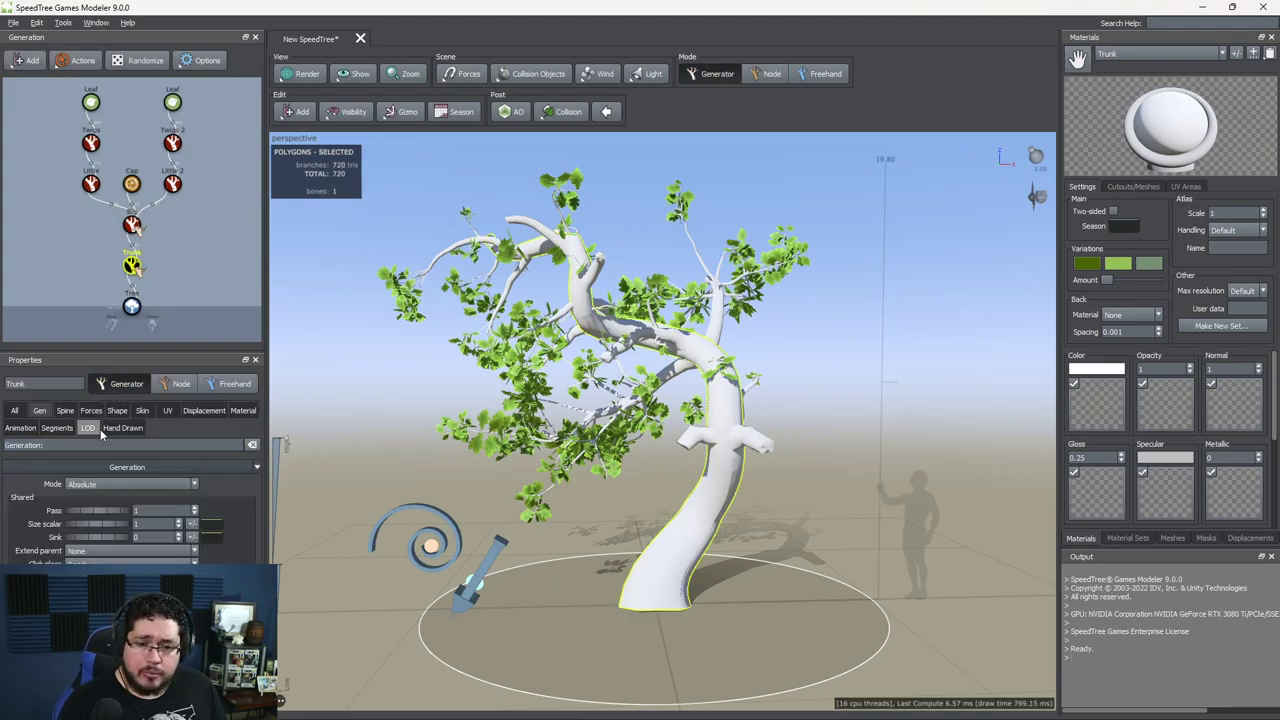
{"action": "left_click", "coordinate": [243, 410]}
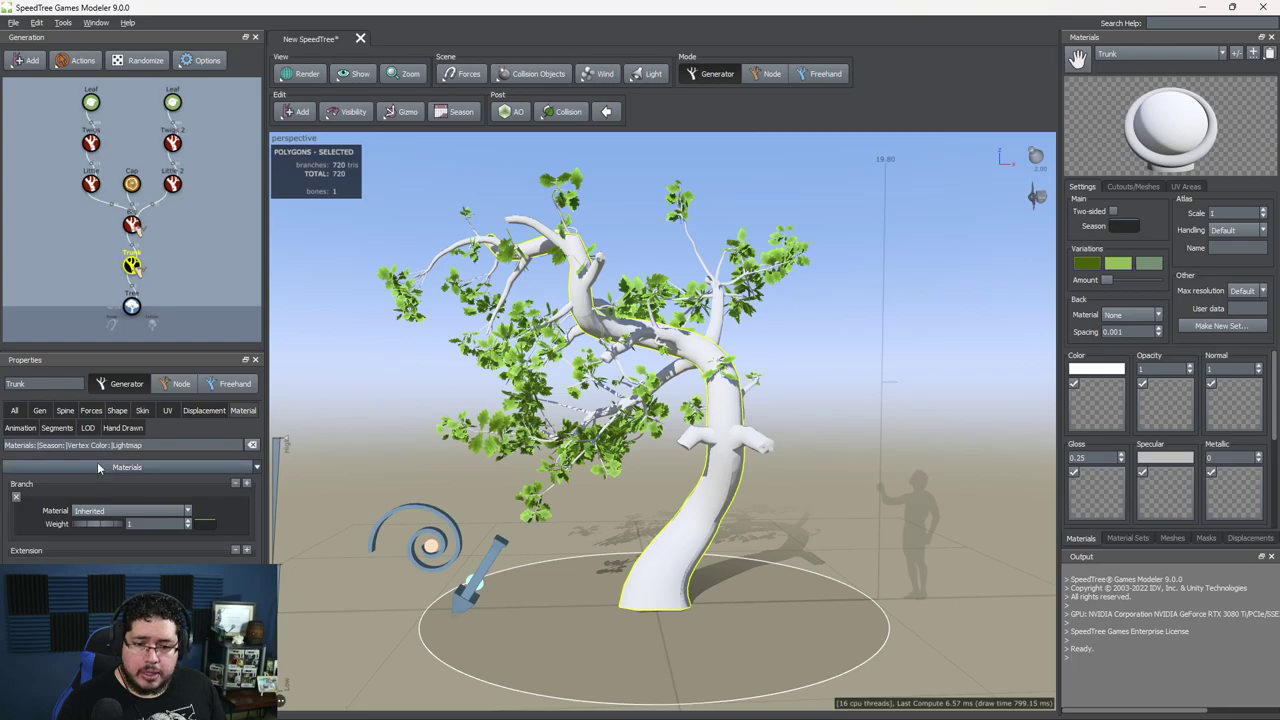
{"action": "left_click", "coordinate": [100, 512]}
{"action": "left_click", "coordinate": [92, 549]}
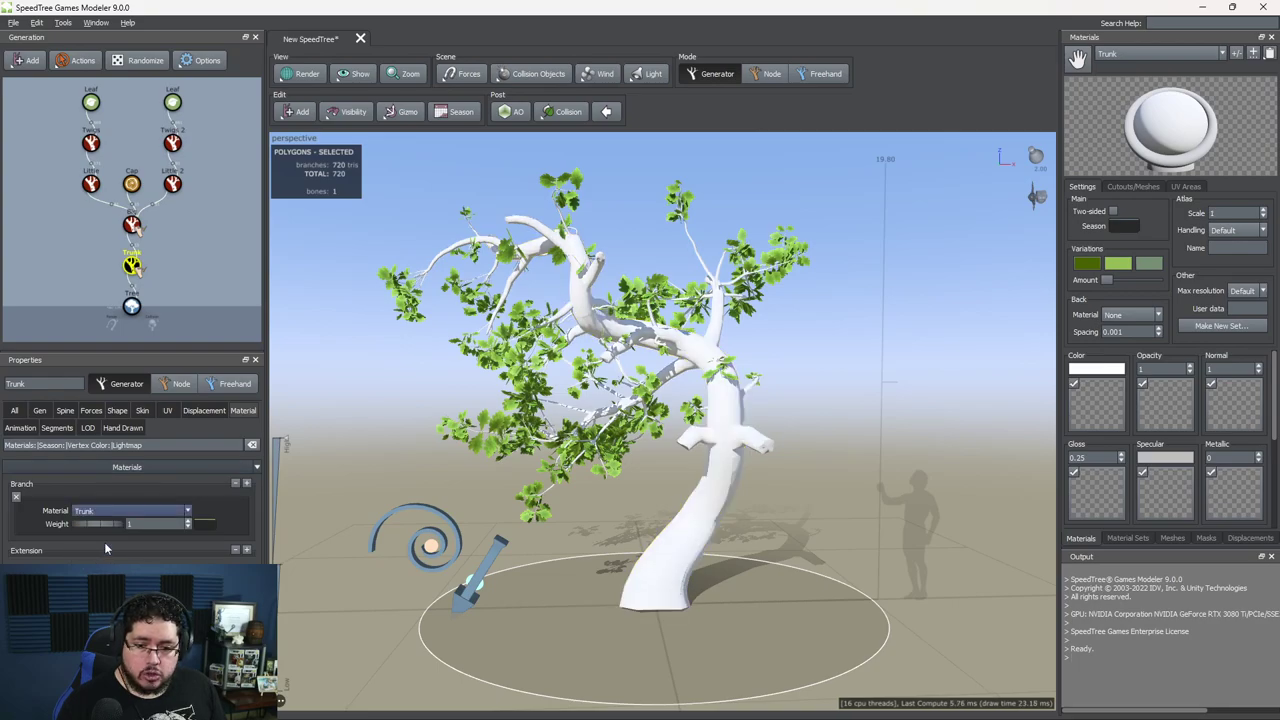
Step: Load Oak_bark_3.png from the Broadleaf Bark samples as the Trunk material's color map, and accept its matching maps for the other slots
{"action": "left_click", "coordinate": [1092, 403]}
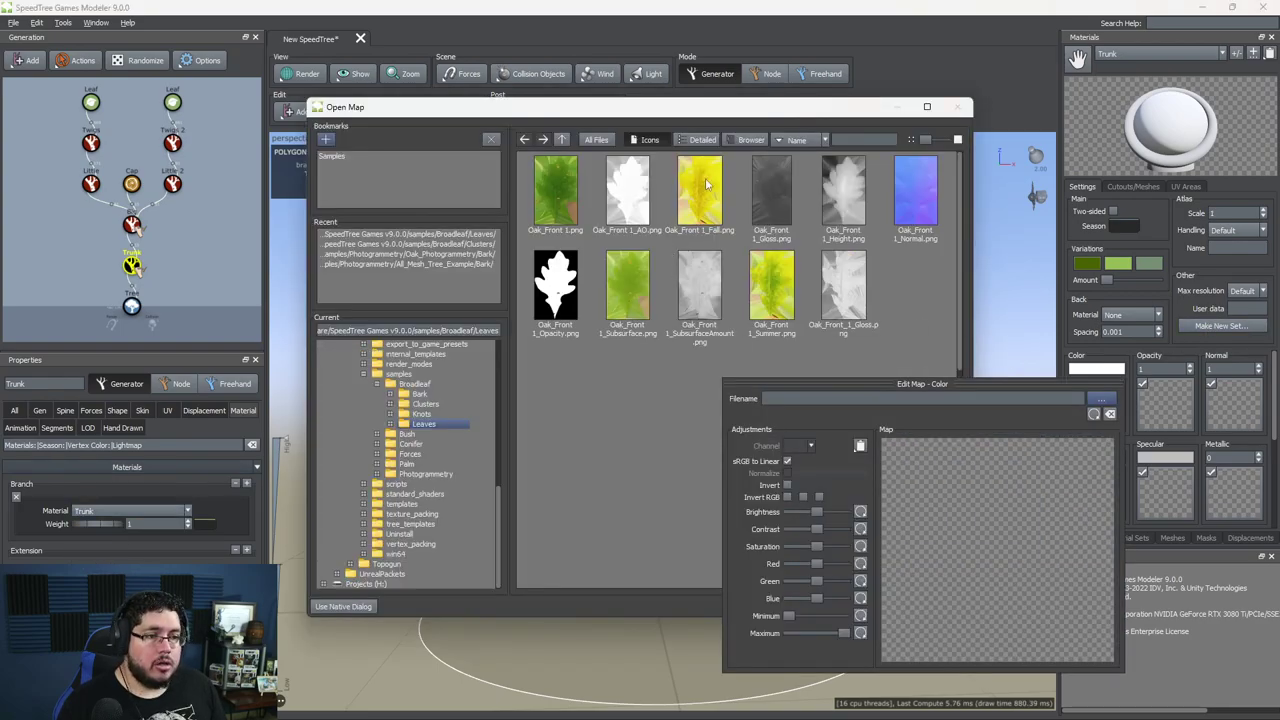
{"action": "left_click", "coordinate": [562, 140]}
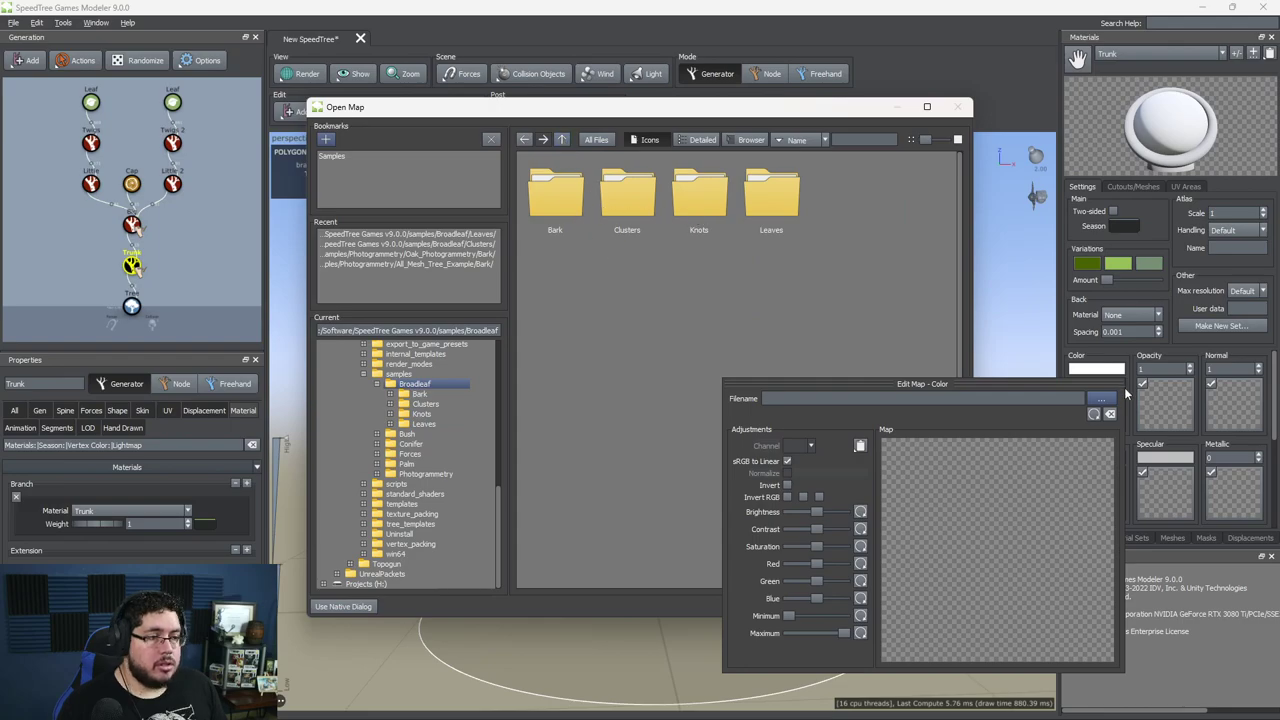
{"action": "double_click", "coordinate": [551, 203]}
{"action": "double_click", "coordinate": [558, 210]}
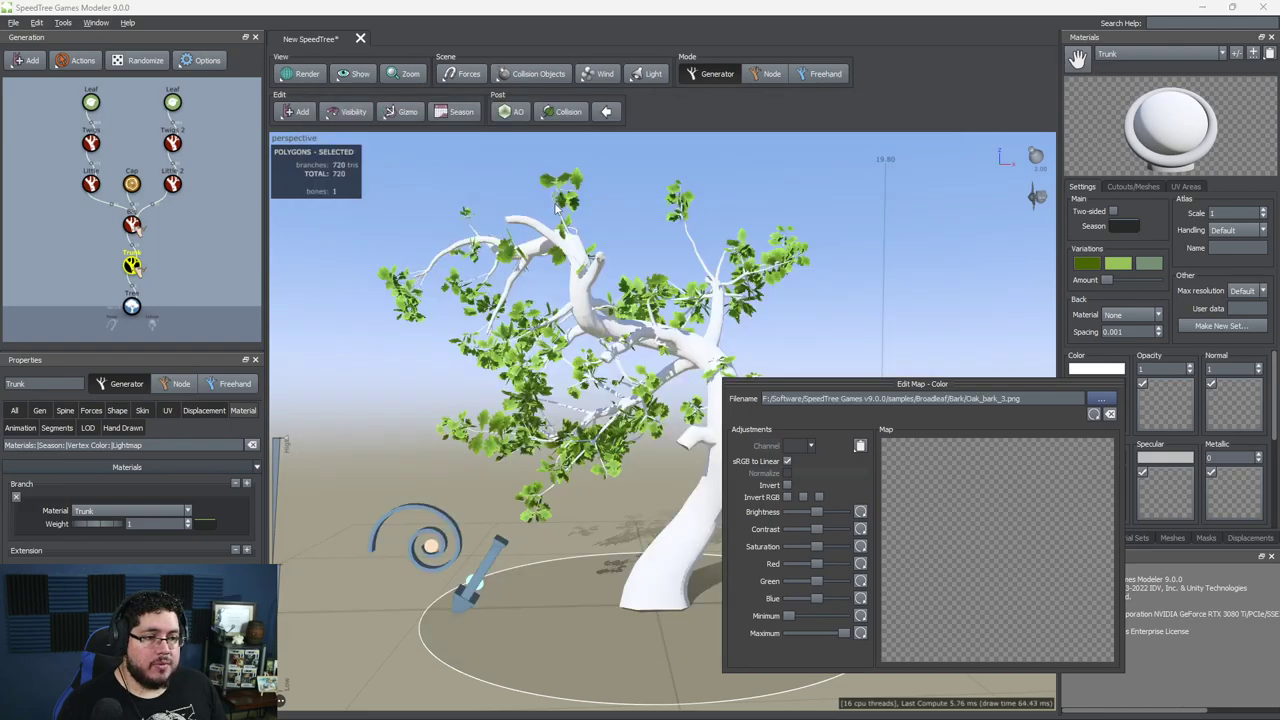
{"action": "left_click", "coordinate": [645, 385]}
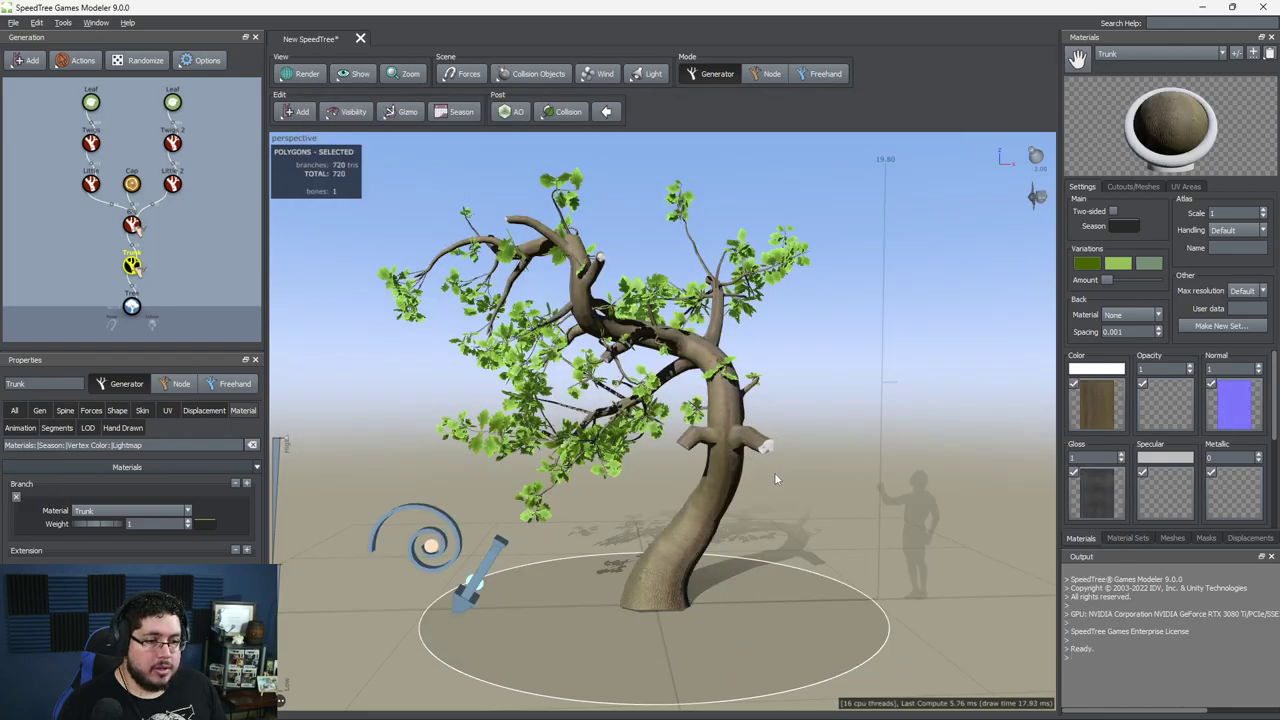
Step: Examine the bark texture on the trunk and branches, their junctions and the broken branch caps from several angles
{"action": "left_click_drag", "start_coordinate": [774, 472], "coordinate": [708, 475]}
{"action": "scroll", "coordinate": [765, 504], "scroll_direction": "up", "scroll_amount": 8}
{"action": "scroll", "coordinate": [766, 505], "scroll_direction": "down", "scroll_amount": 2}
{"action": "left_click_drag", "start_coordinate": [766, 505], "coordinate": [680, 515]}
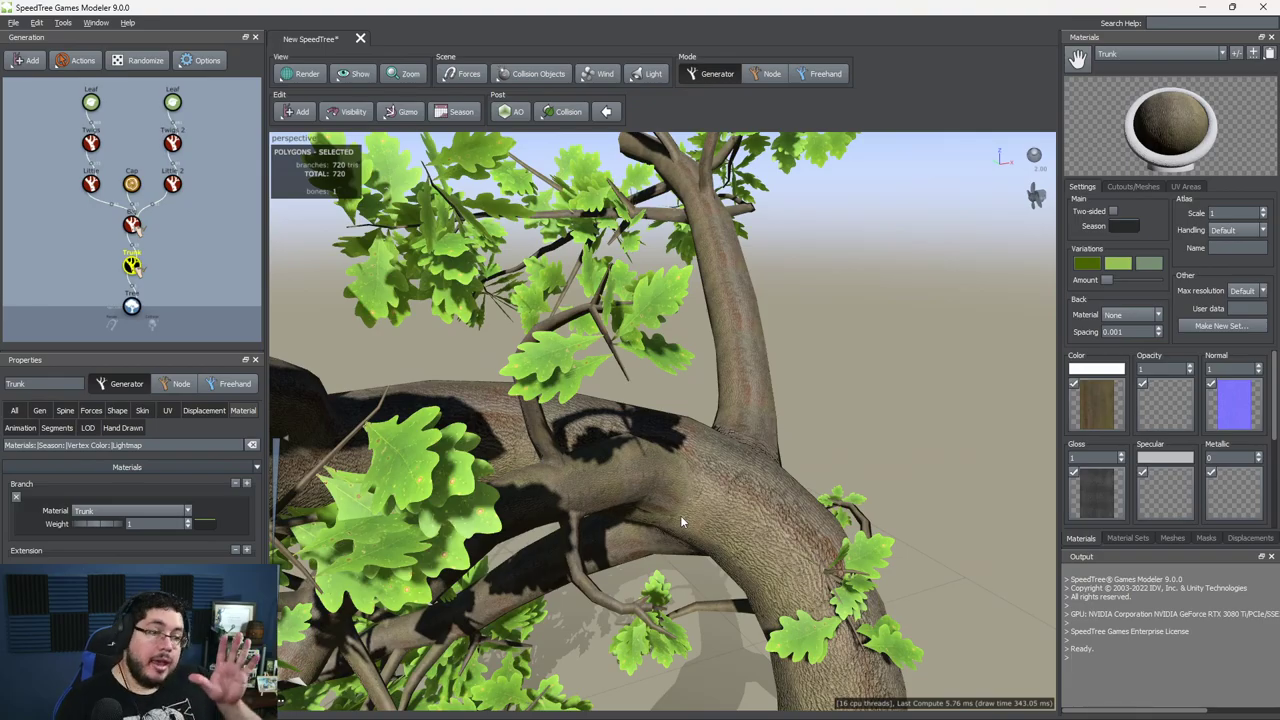
{"action": "left_click_drag", "start_coordinate": [748, 424], "coordinate": [621, 424]}
{"action": "scroll", "coordinate": [785, 436], "scroll_direction": "down", "scroll_amount": 6}
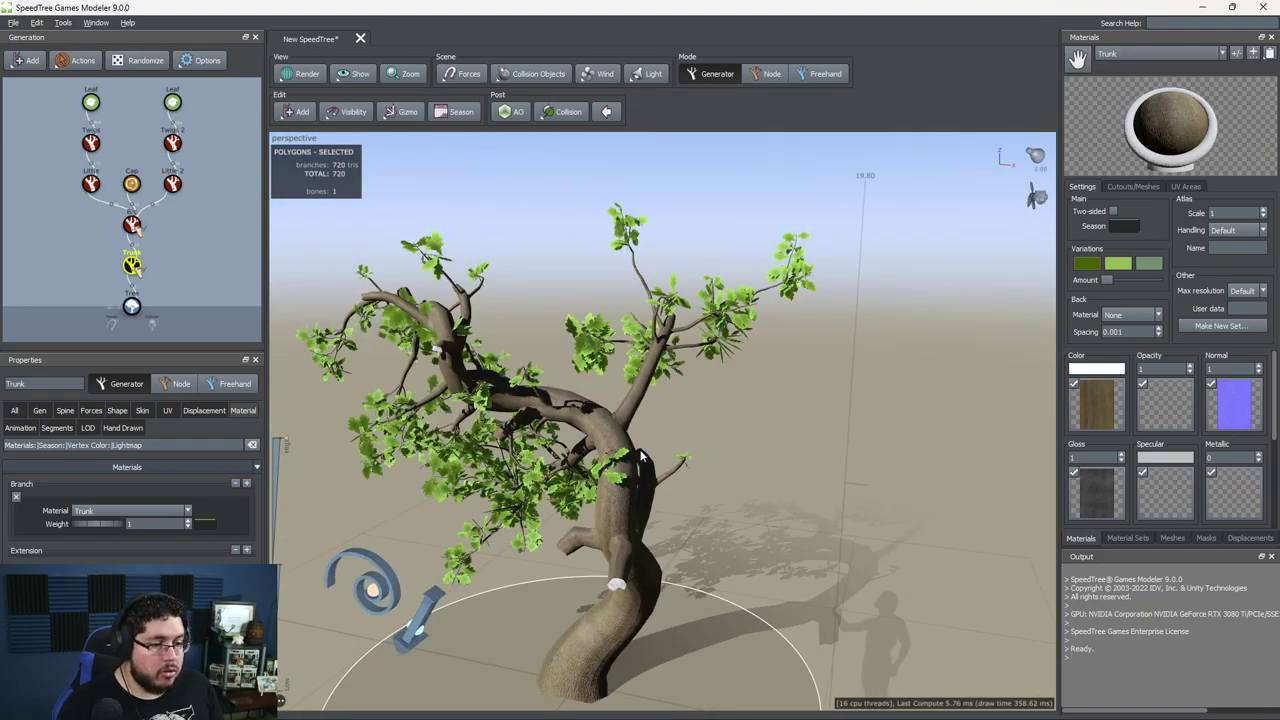
{"action": "left_click_drag", "start_coordinate": [523, 457], "coordinate": [430, 457]}
{"action": "scroll", "coordinate": [430, 458], "scroll_direction": "up", "scroll_amount": 6}
{"action": "middle_click_drag", "start_coordinate": [415, 530], "coordinate": [545, 443]}
{"action": "left_click_drag", "start_coordinate": [457, 440], "coordinate": [543, 400]}
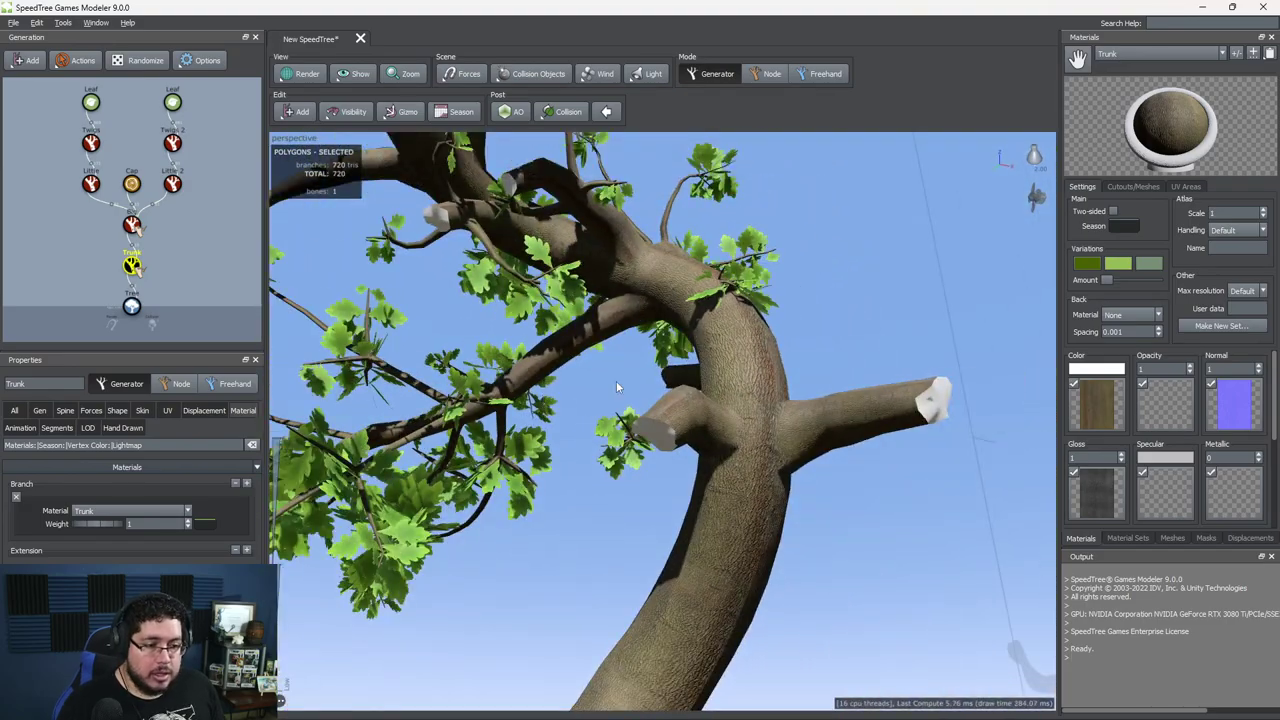
{"action": "left_click_drag", "start_coordinate": [681, 422], "coordinate": [704, 450]}
{"action": "left_click_drag", "start_coordinate": [698, 444], "coordinate": [495, 471]}
{"action": "scroll", "coordinate": [562, 493], "scroll_direction": "down", "scroll_amount": 2}
{"action": "scroll", "coordinate": [495, 471], "scroll_direction": "down", "scroll_amount": 4}
{"action": "middle_click_drag", "start_coordinate": [495, 471], "coordinate": [562, 503]}
{"action": "scroll", "coordinate": [562, 503], "scroll_direction": "up", "scroll_amount": 4}
{"action": "left_click_drag", "start_coordinate": [562, 508], "coordinate": [666, 322]}
Step: Select the branch caps and add a new material named cap
{"action": "left_click", "coordinate": [670, 310]}
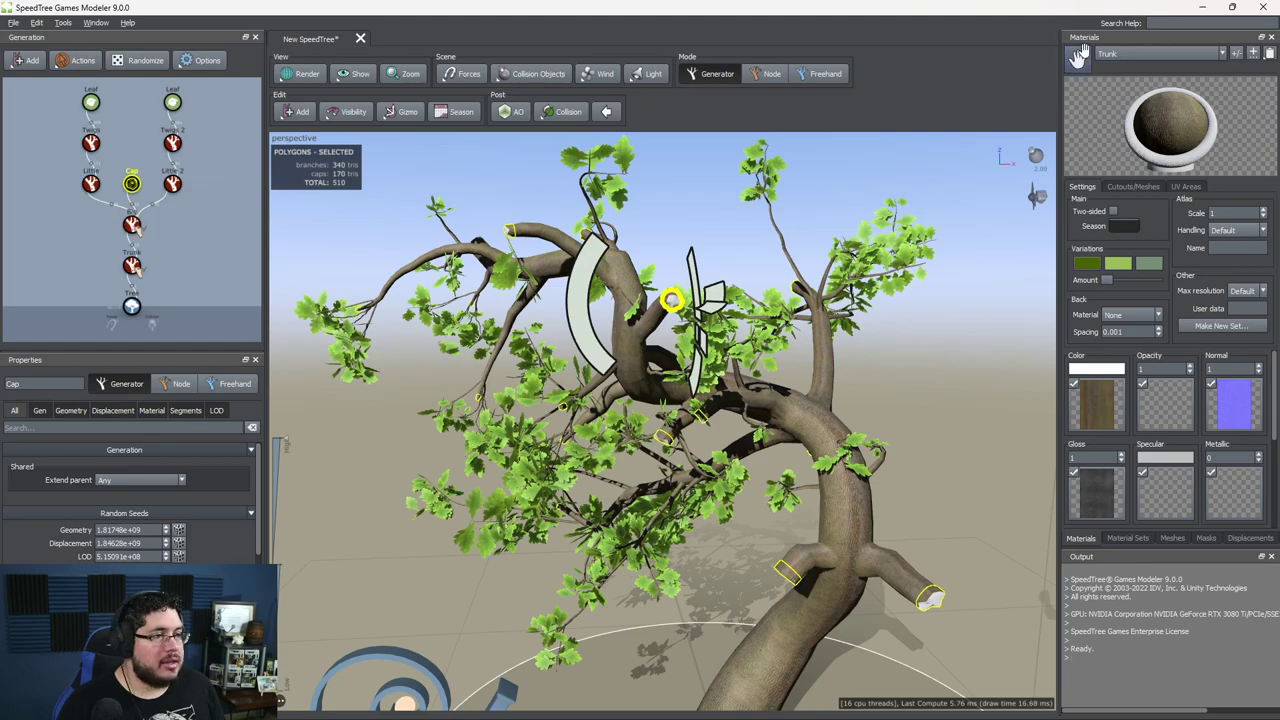
{"action": "left_click", "coordinate": [1237, 55]}
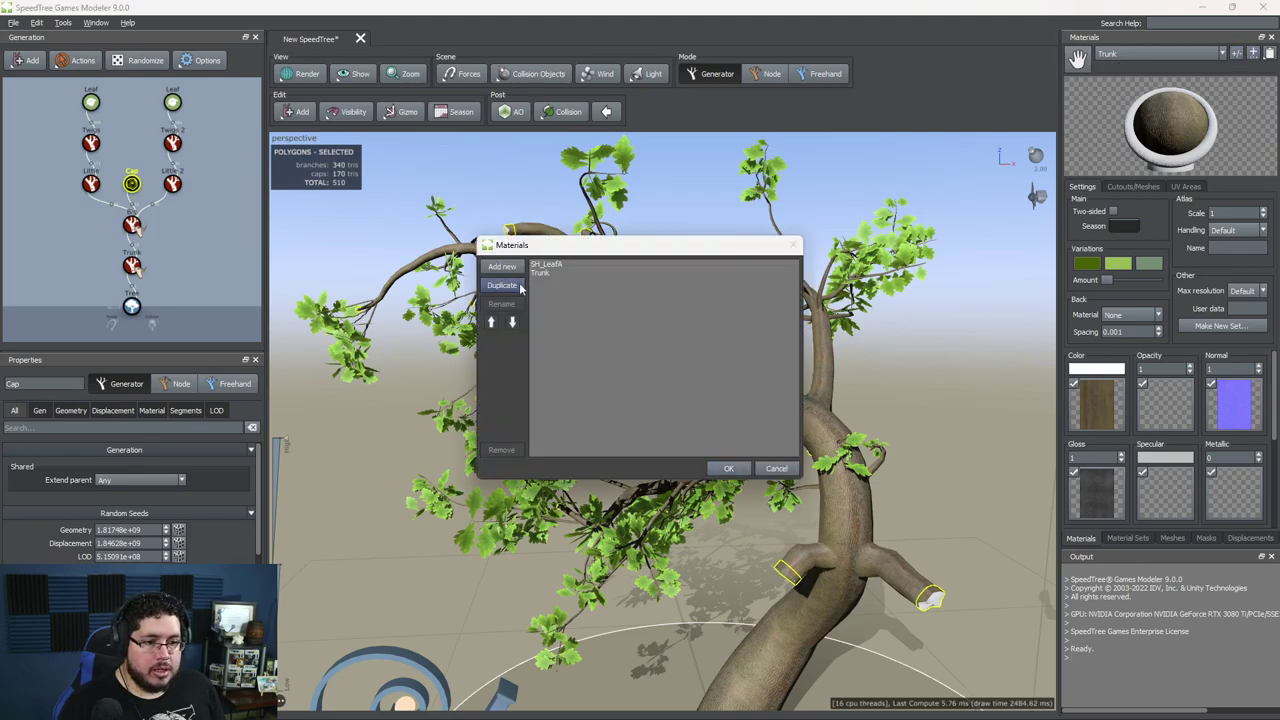
{"action": "double_click", "coordinate": [555, 281]}
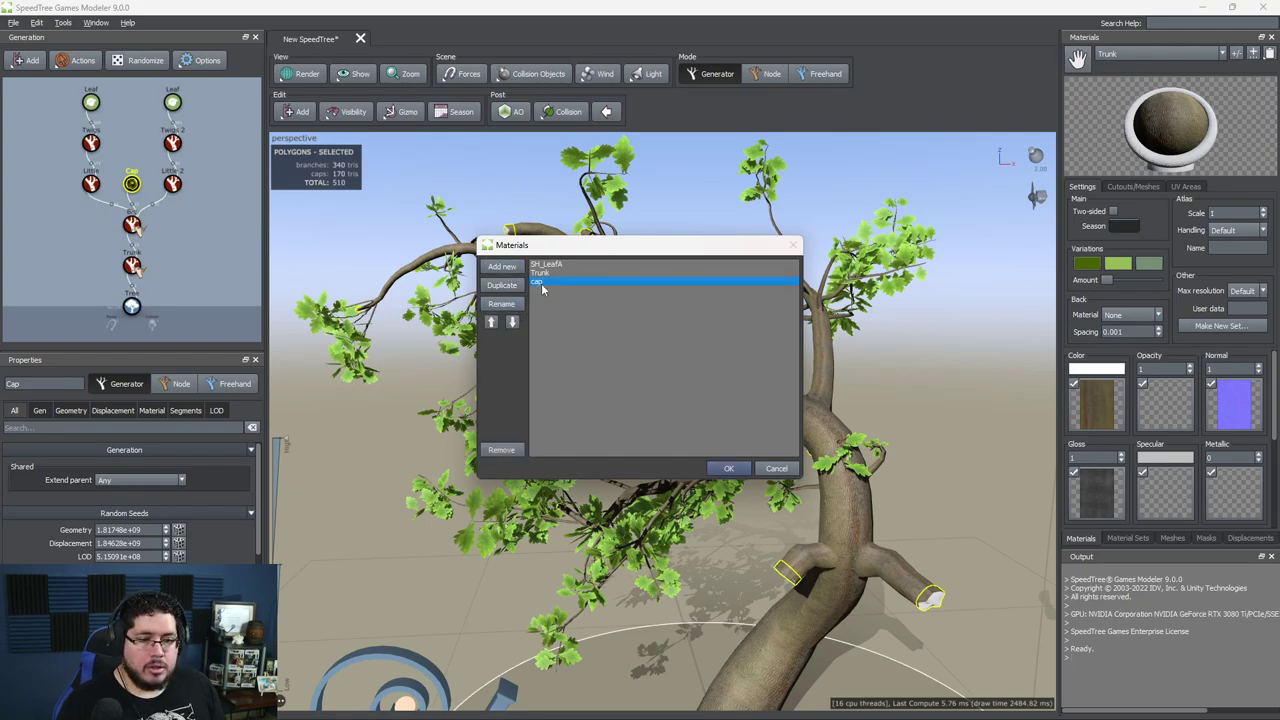
{"action": "left_click", "coordinate": [728, 469]}
Step: Load Knot_3.png from the Broadleaf Knots samples as the cap material's color map, and accept its matching maps for the other slots
{"action": "double_click", "coordinate": [1101, 400]}
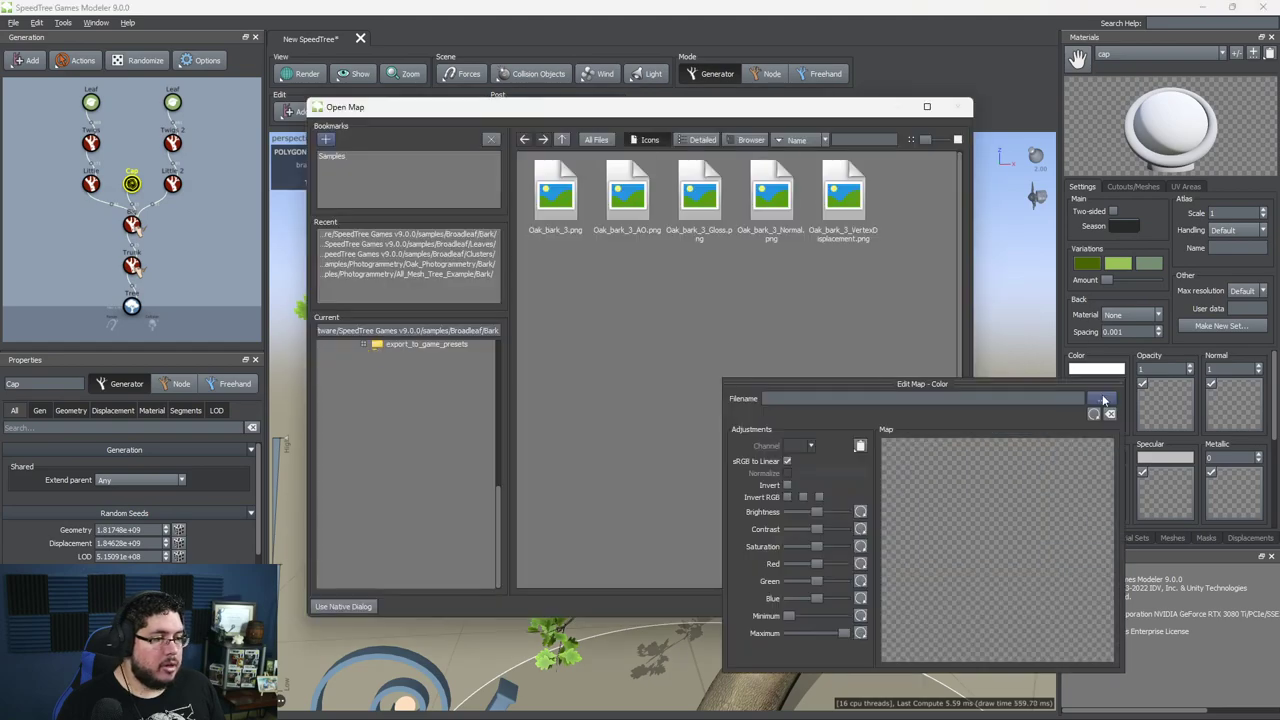
{"action": "left_click", "coordinate": [562, 140]}
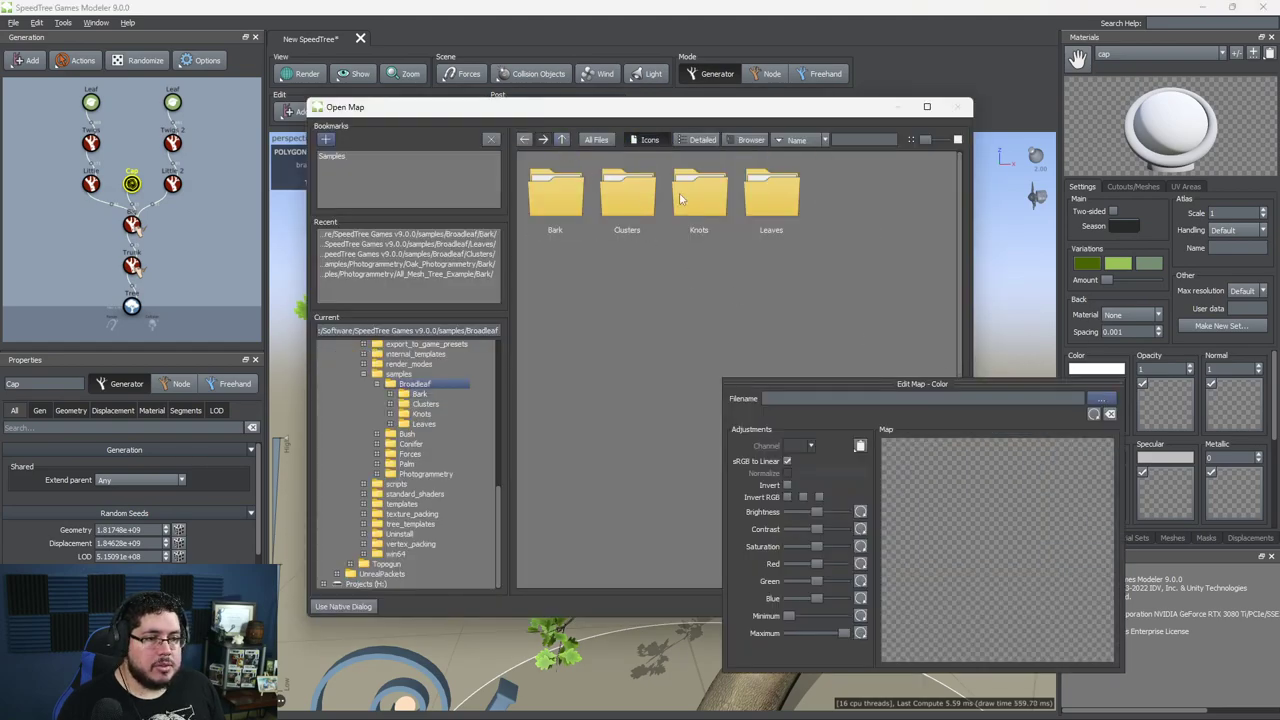
{"action": "double_click", "coordinate": [627, 195]}
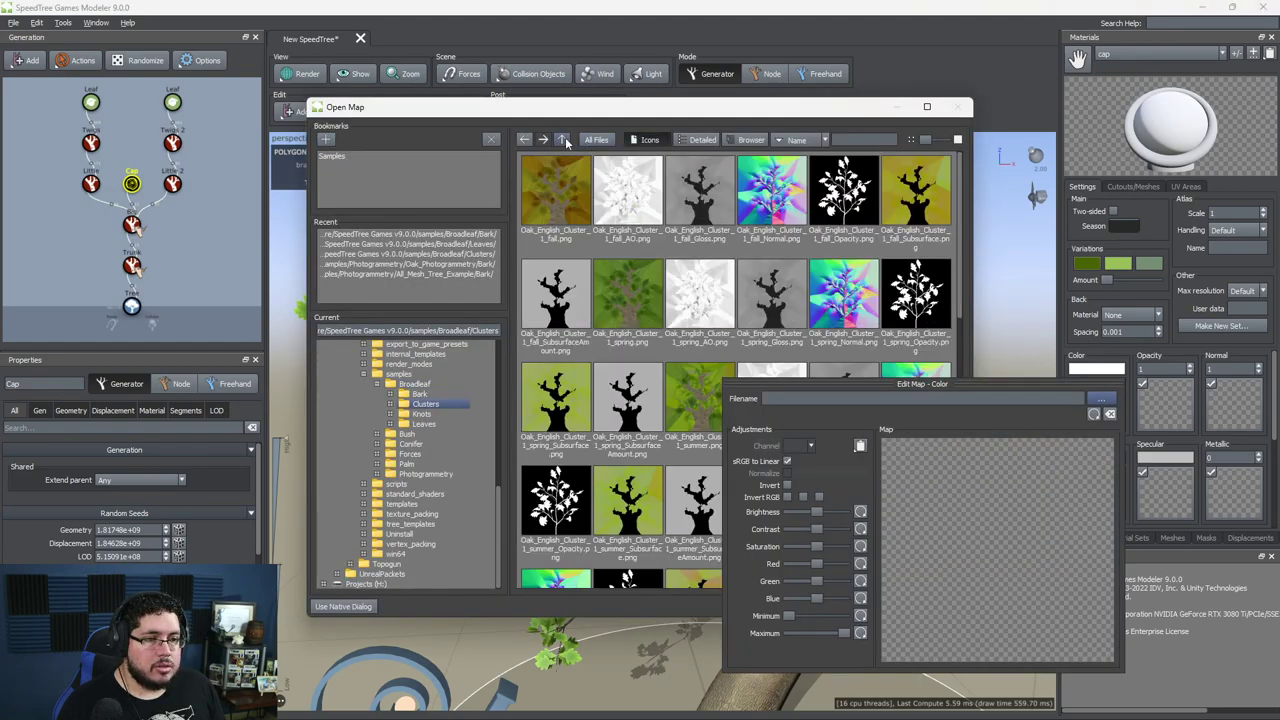
{"action": "left_click", "coordinate": [562, 140]}
{"action": "double_click", "coordinate": [700, 195]}
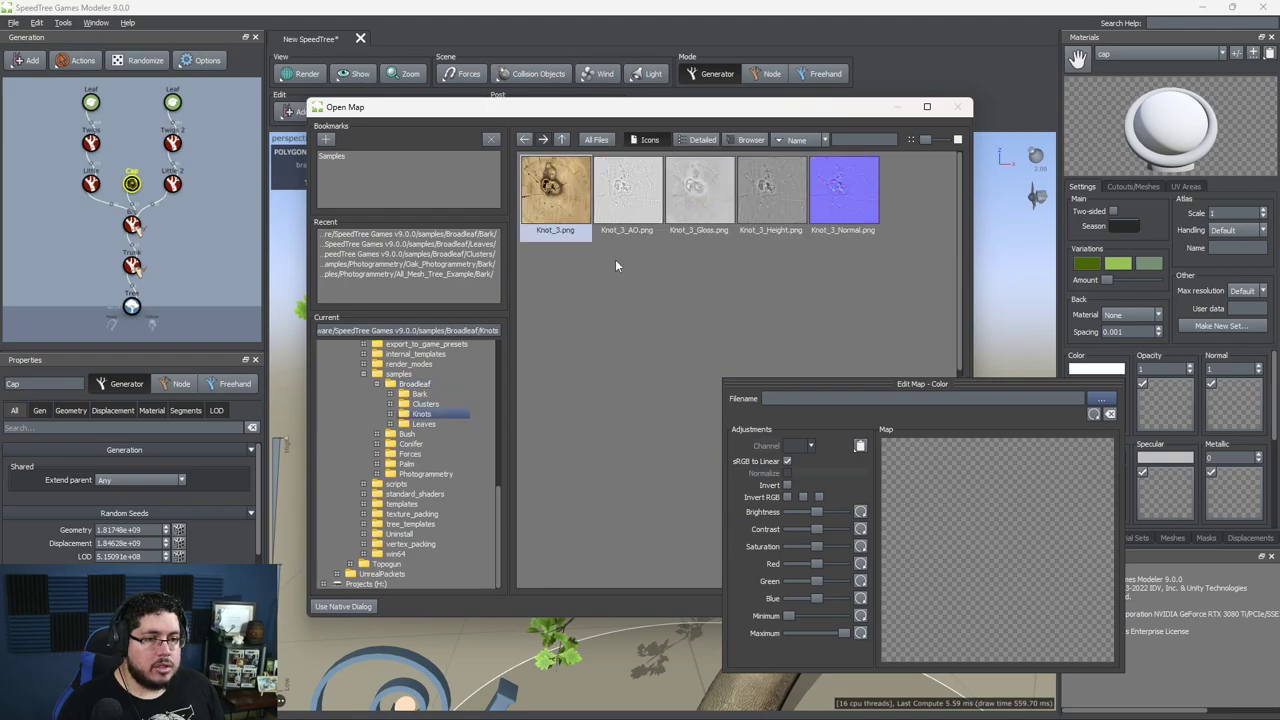
{"action": "double_click", "coordinate": [564, 207]}
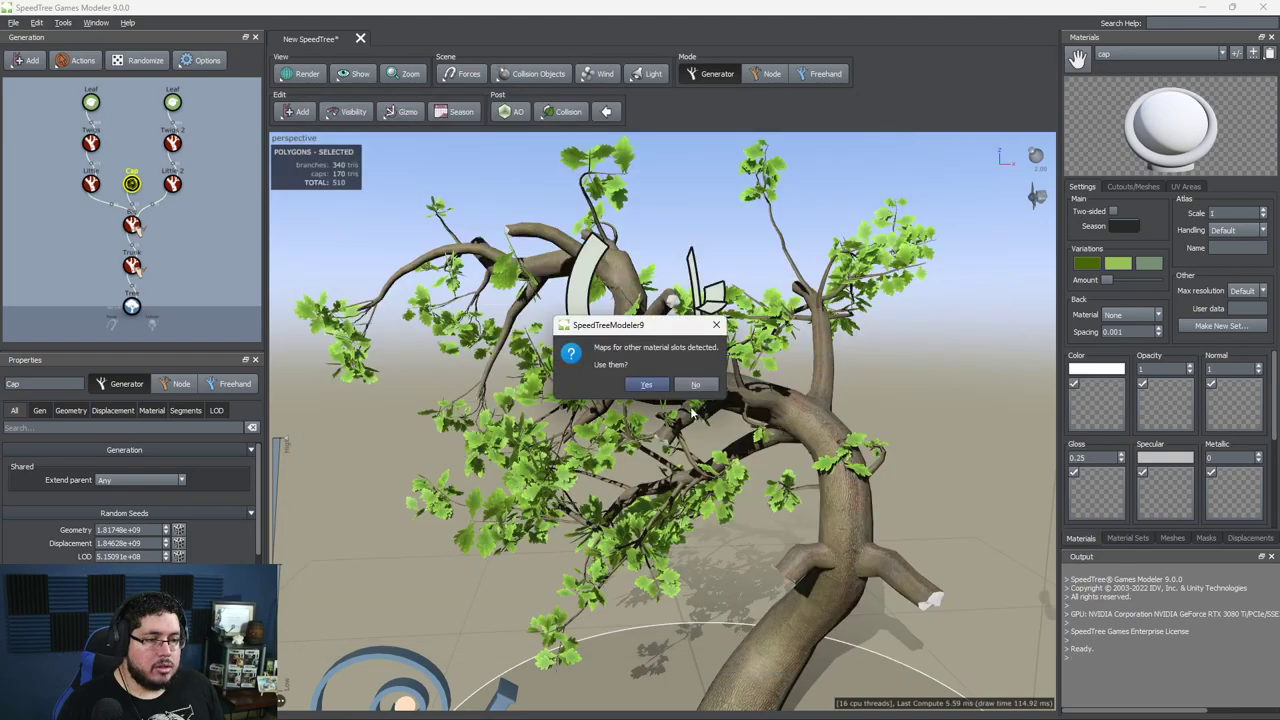
{"action": "left_click", "coordinate": [645, 385]}
Step: Assign the cap material to the Cap generator
{"action": "left_click_drag", "start_coordinate": [802, 472], "coordinate": [514, 379]}
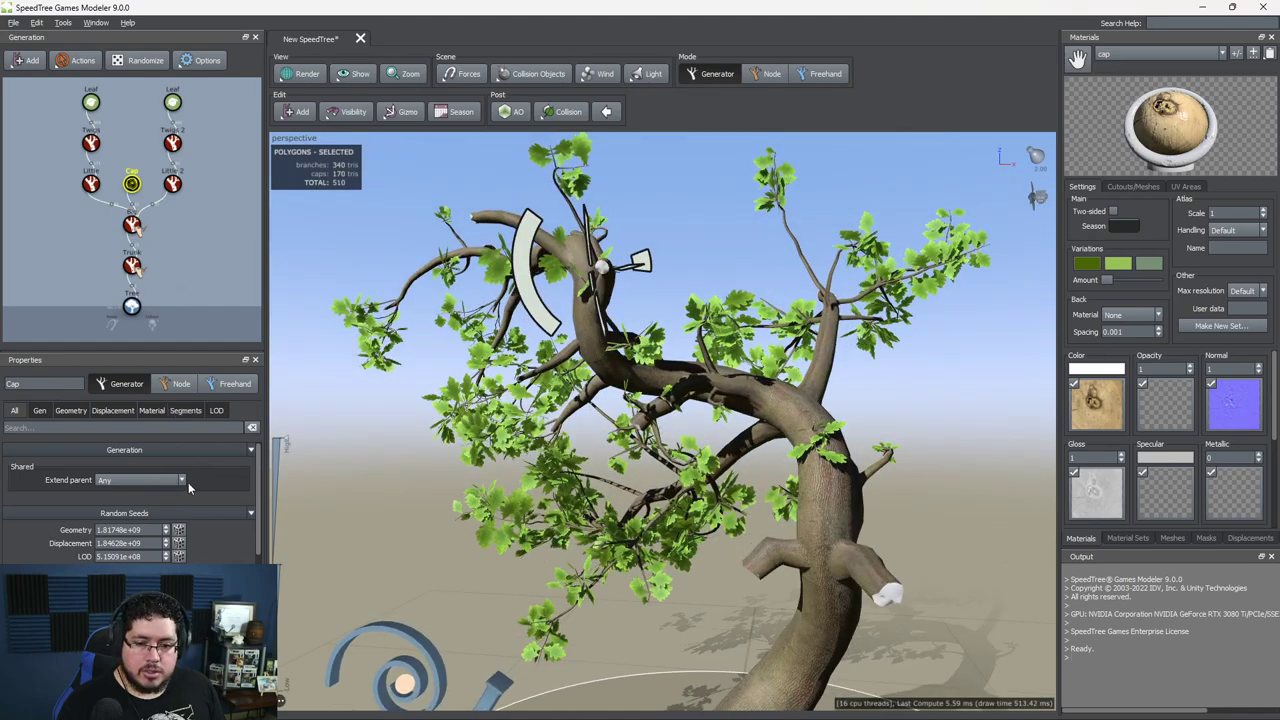
{"action": "left_click", "coordinate": [152, 410]}
{"action": "left_click", "coordinate": [142, 495]}
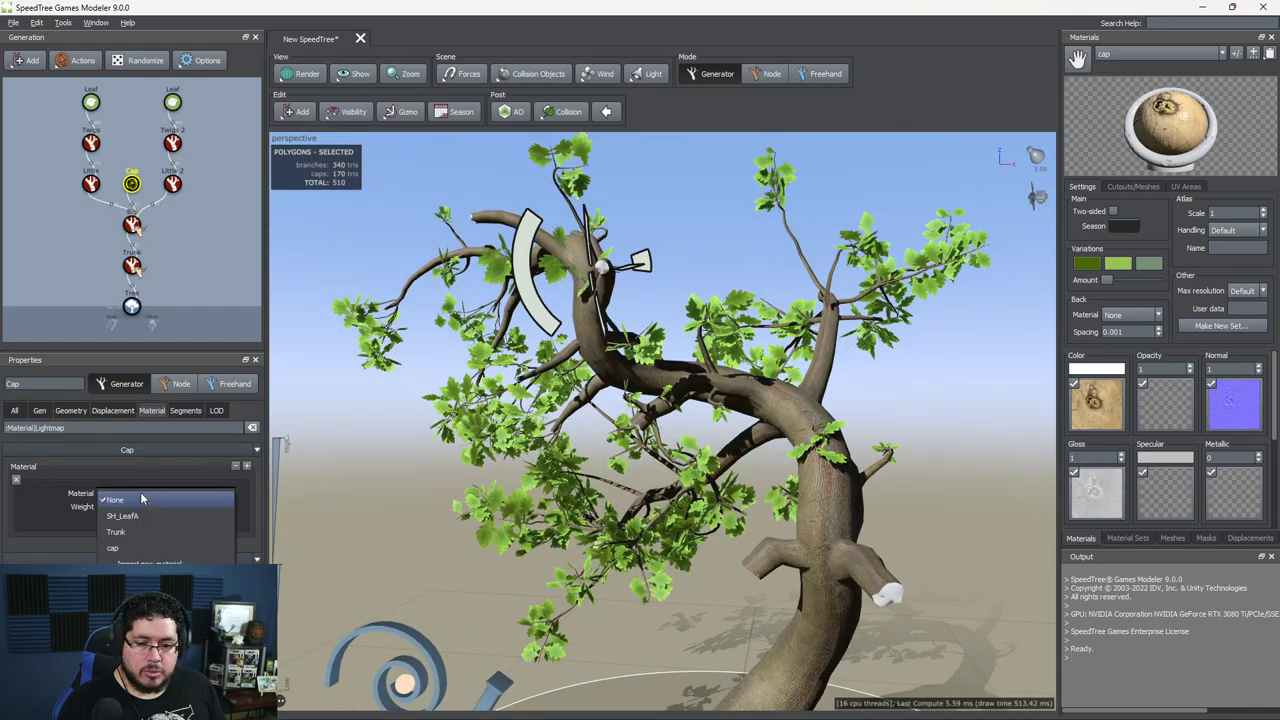
{"action": "left_click", "coordinate": [137, 551]}
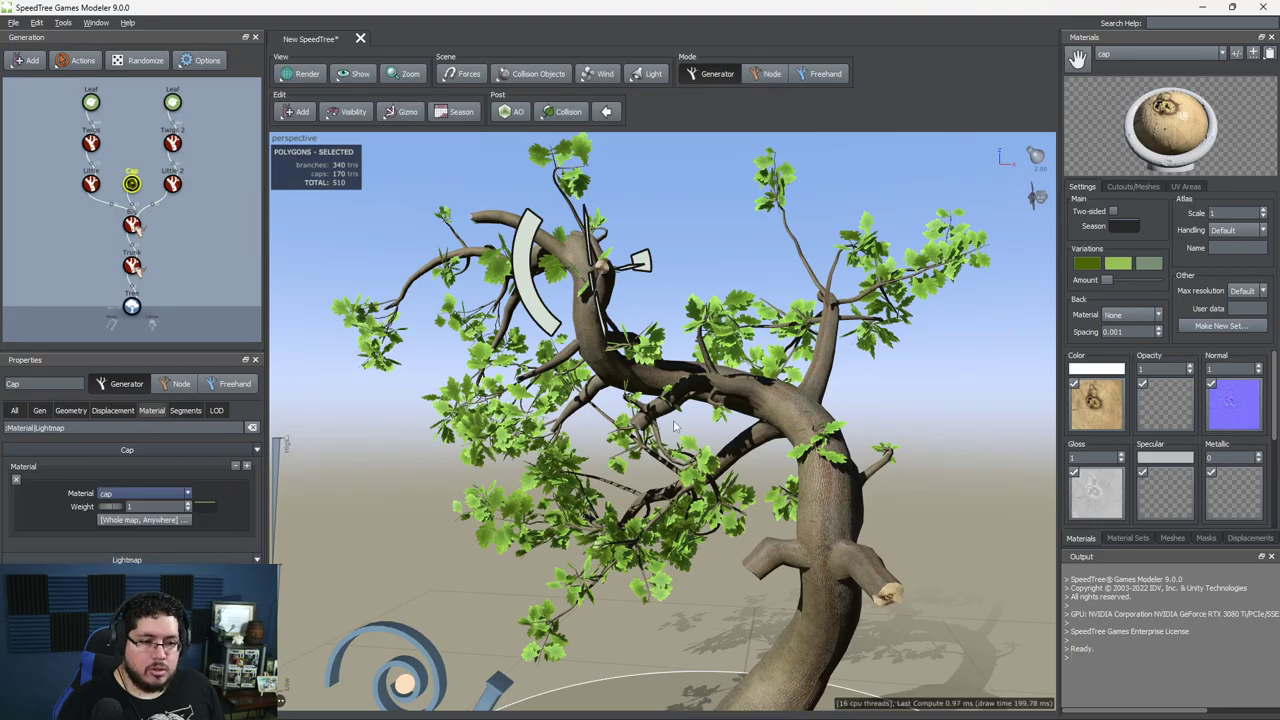
Step: Darken and desaturate the SH_LeafA material's color map by lowering its brightness, contrast and saturation
{"action": "left_click", "coordinate": [887, 452]}
{"action": "left_click_drag", "start_coordinate": [938, 501], "coordinate": [907, 483]}
{"action": "scroll", "coordinate": [911, 488], "scroll_direction": "up", "scroll_amount": 5}
{"action": "scroll", "coordinate": [913, 490], "scroll_direction": "down", "scroll_amount": 8}
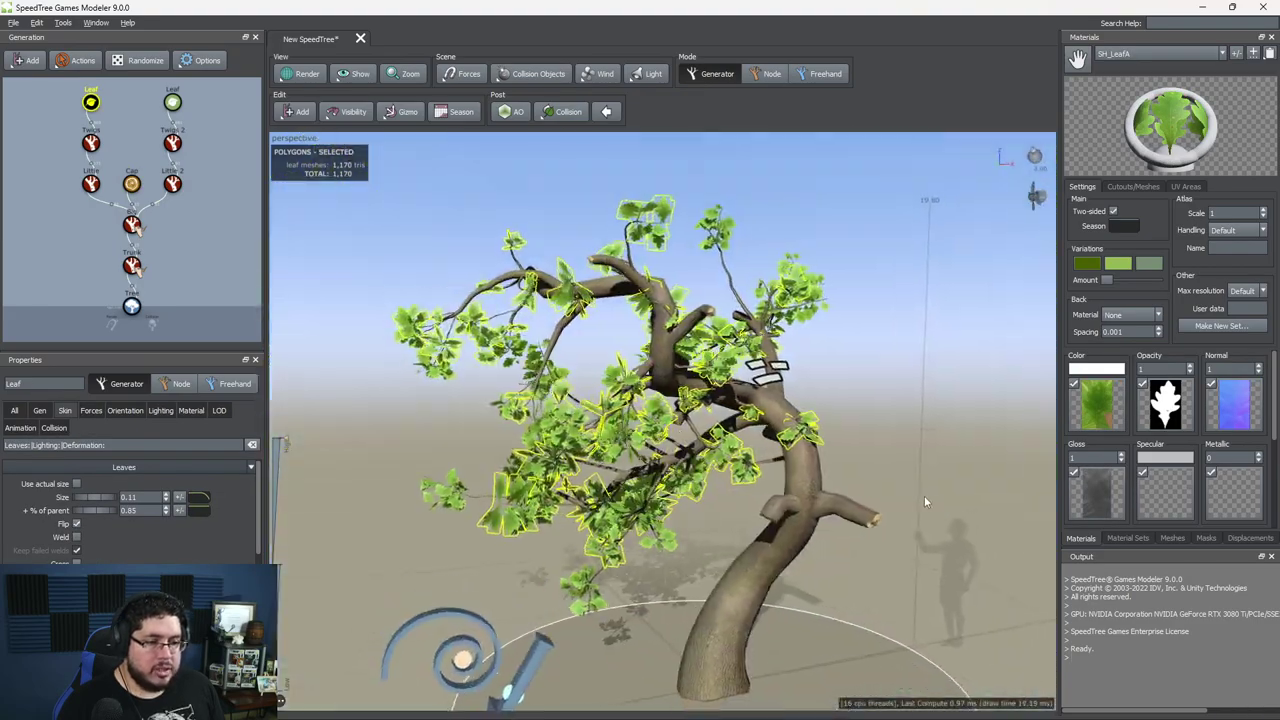
{"action": "left_click", "coordinate": [922, 500]}
{"action": "mouse_move", "coordinate": [922, 500]}
{"action": "left_mouse_down"}
{"action": "mouse_move", "coordinate": [963, 489]}
{"action": "mouse_move", "coordinate": [928, 484]}
{"action": "left_mouse_up"}
{"action": "left_click", "coordinate": [625, 406]}
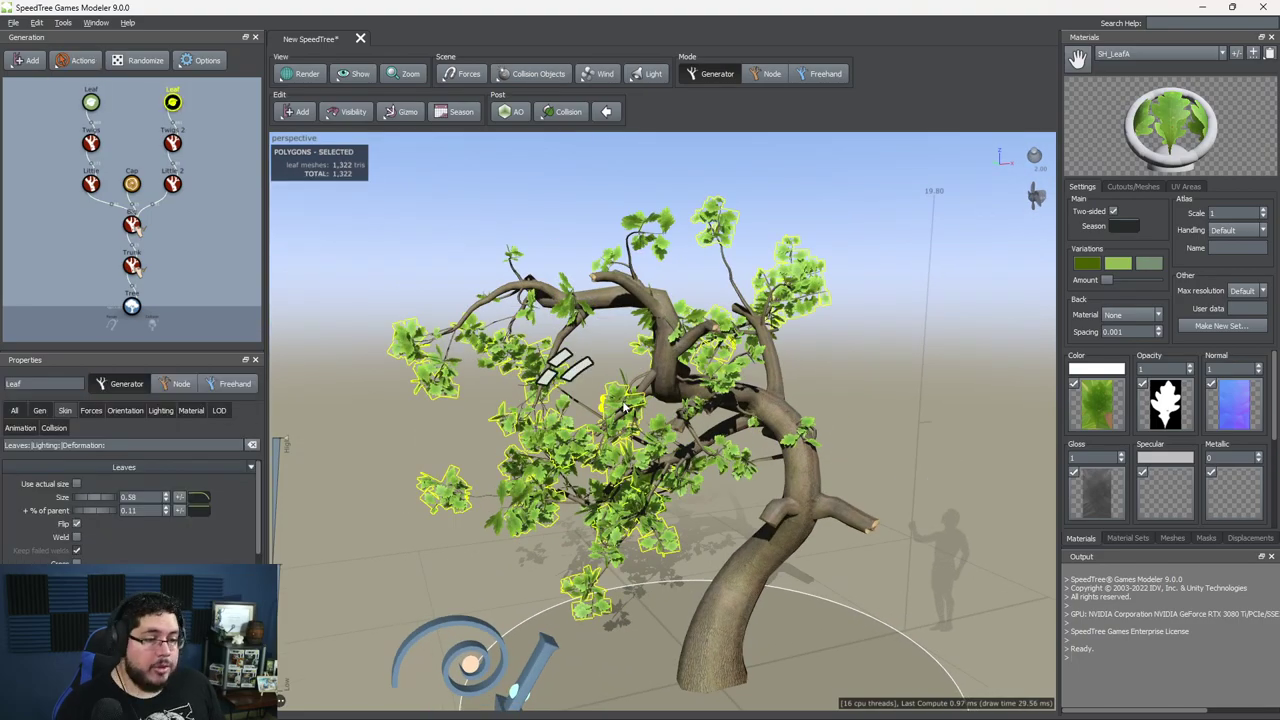
{"action": "left_click_drag", "start_coordinate": [714, 404], "coordinate": [978, 438]}
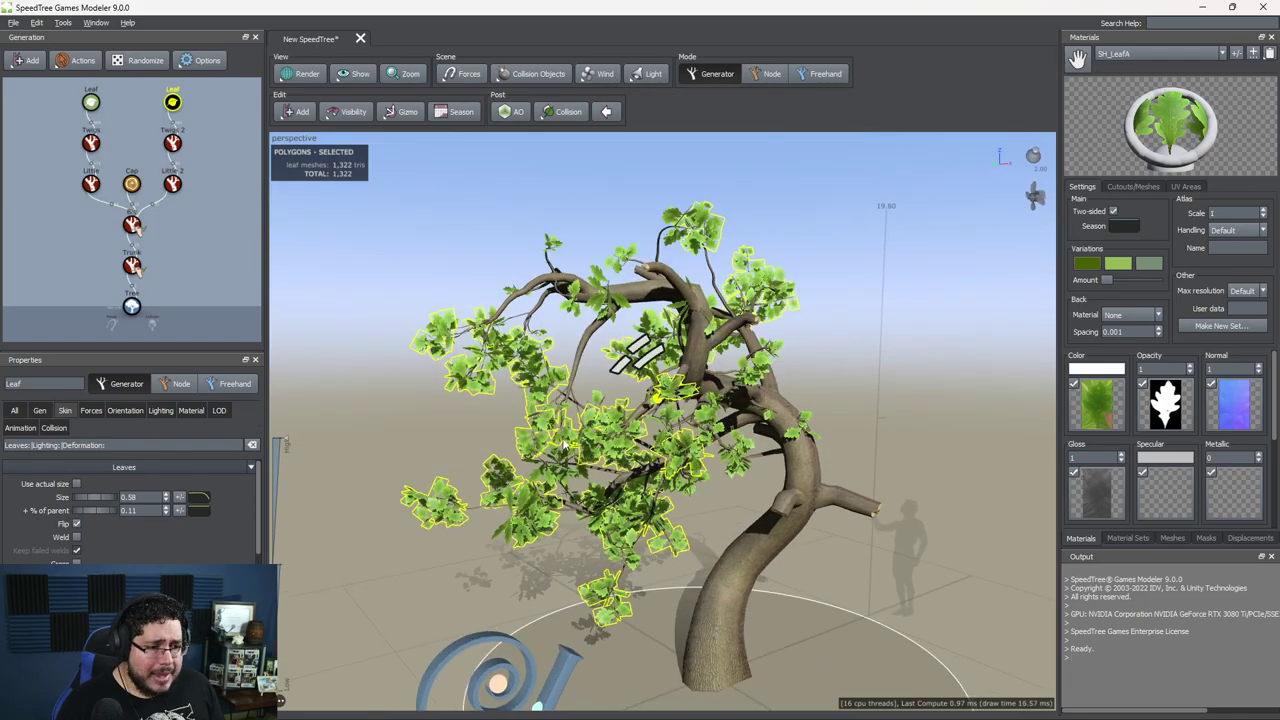
{"action": "left_click", "coordinate": [1098, 410]}
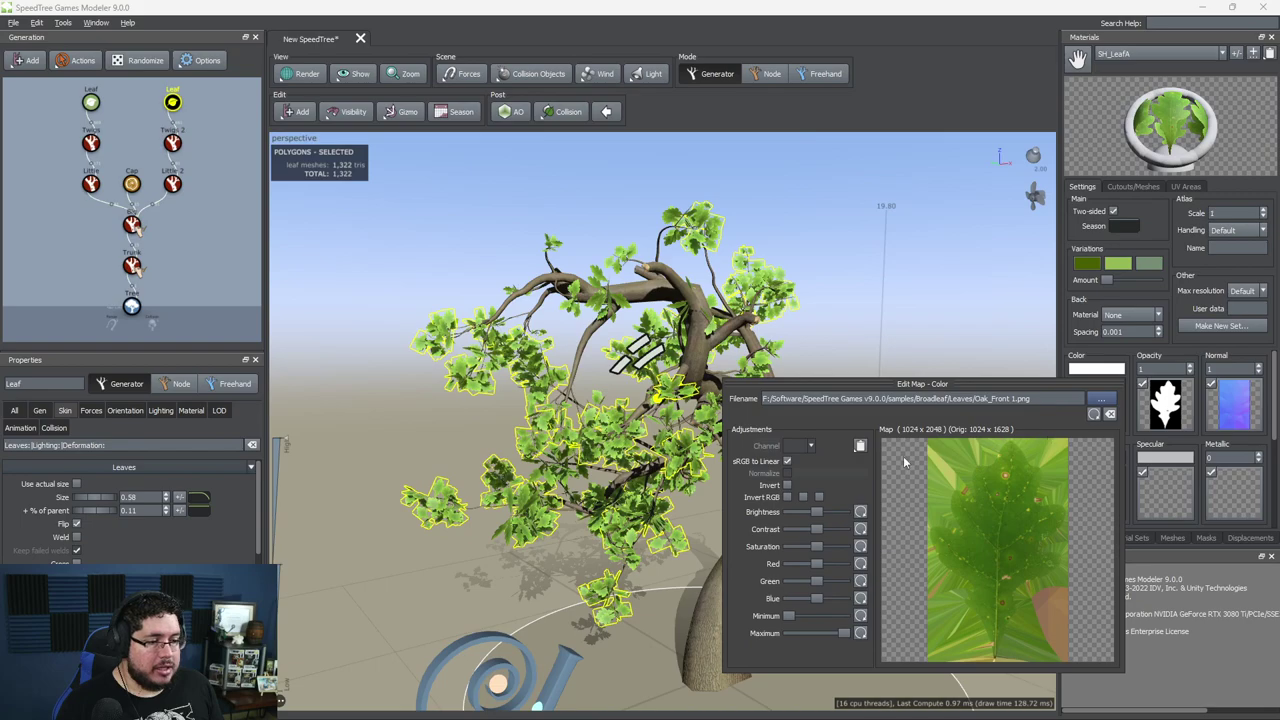
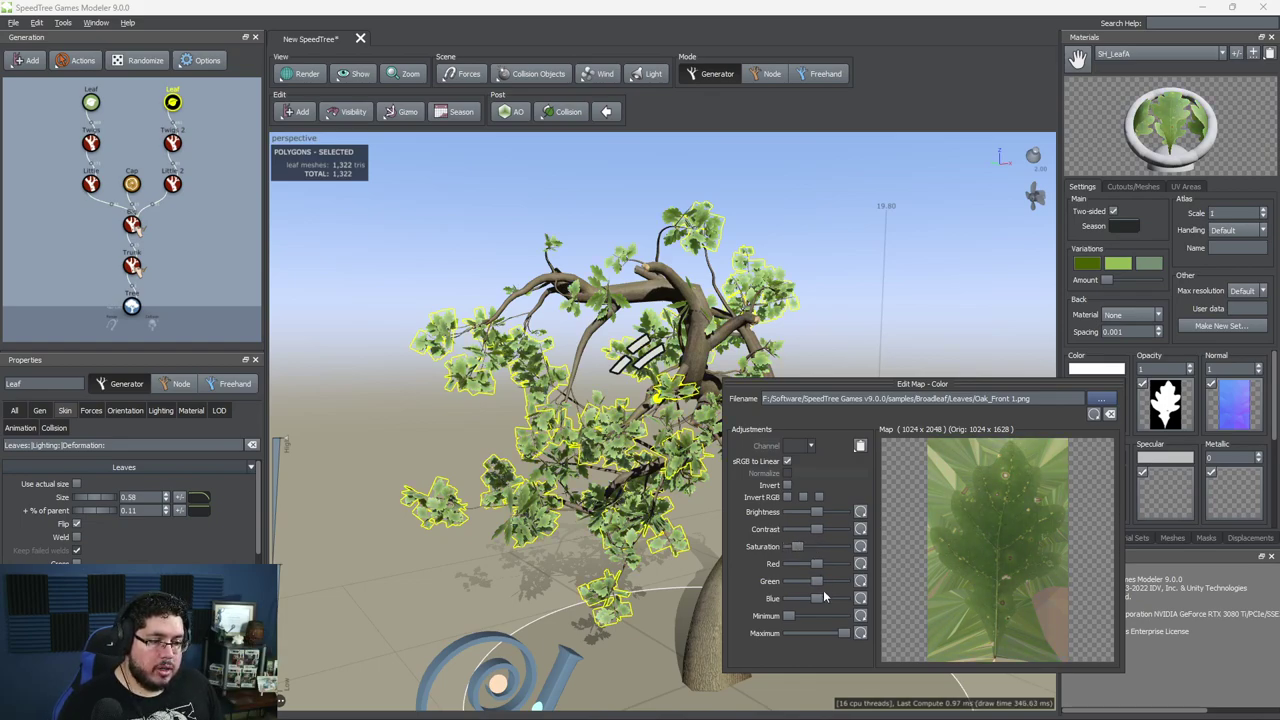
{"action": "left_click_drag", "start_coordinate": [818, 512], "coordinate": [795, 546]}
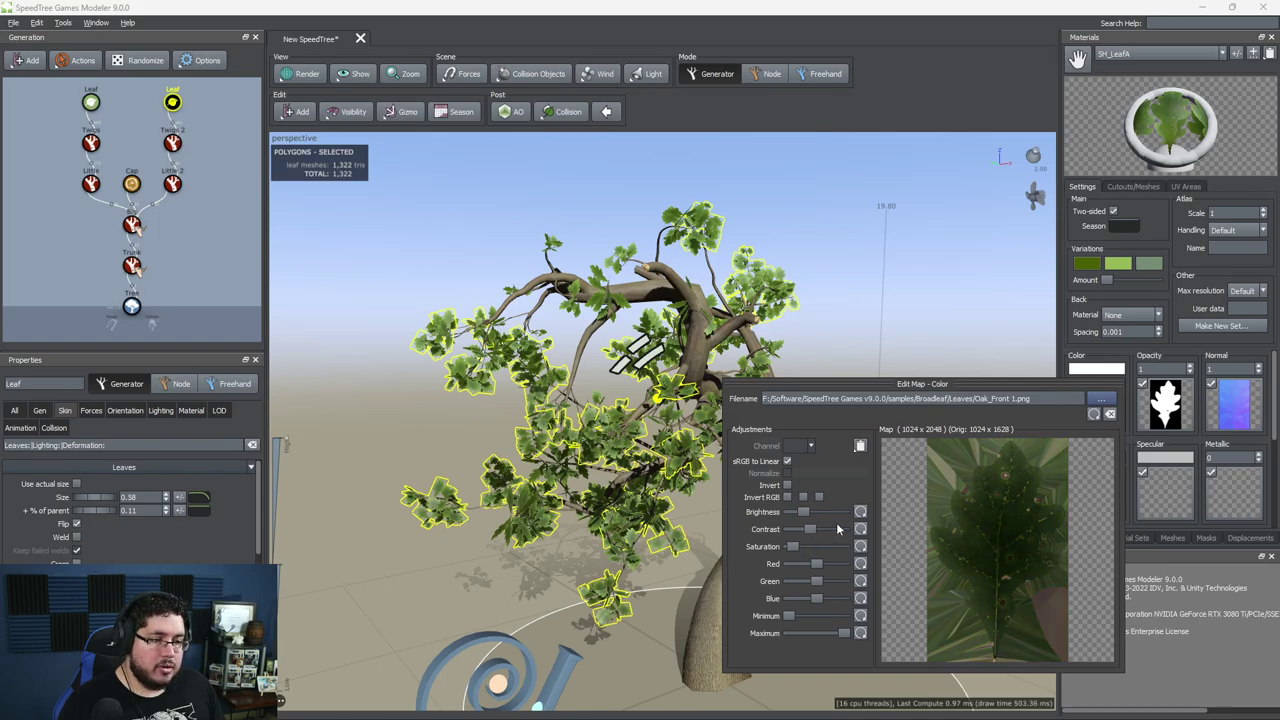
{"action": "left_click_drag", "start_coordinate": [807, 527], "coordinate": [810, 529]}
Step: Deselect the leaves and examine the whole tree with its darkened foliage from several angles and distances
{"action": "left_click_drag", "start_coordinate": [651, 403], "coordinate": [849, 508]}
{"action": "left_click", "coordinate": [913, 491]}
{"action": "right_click_drag", "start_coordinate": [849, 508], "coordinate": [814, 501]}
{"action": "left_click_drag", "start_coordinate": [814, 501], "coordinate": [827, 516]}
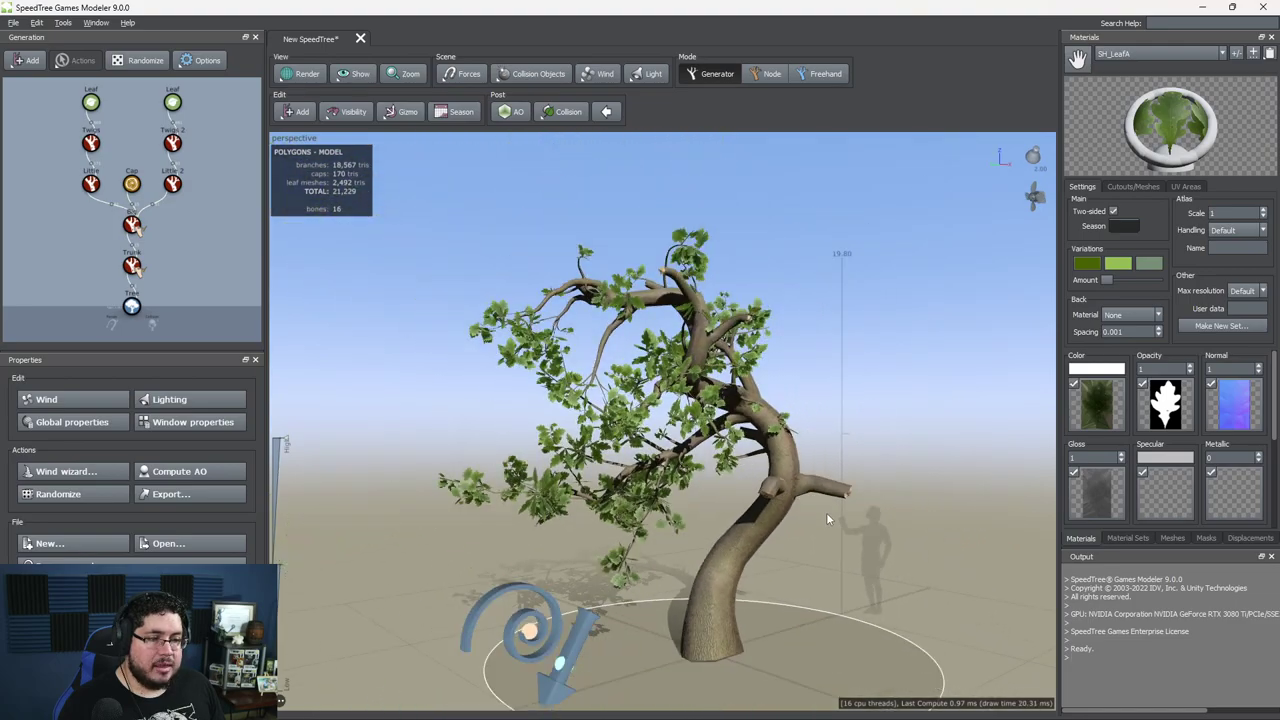
{"action": "right_click_drag", "start_coordinate": [711, 439], "coordinate": [684, 433]}
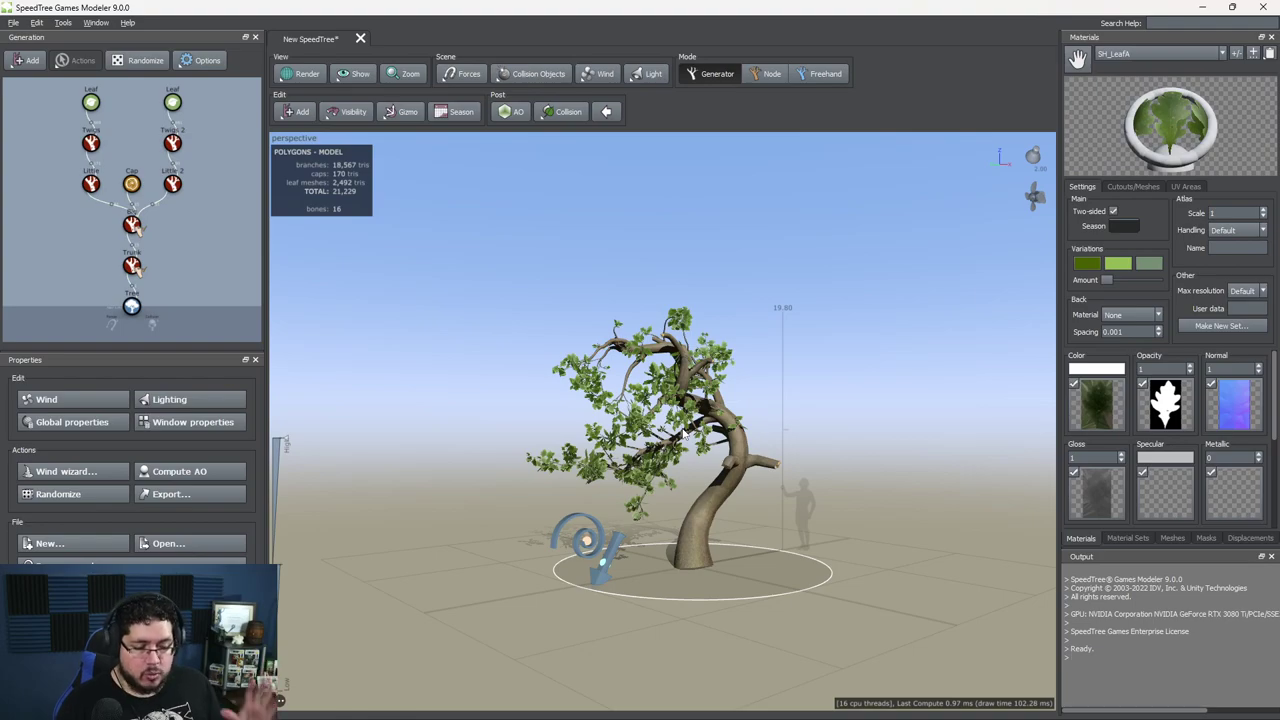
{"action": "left_click_drag", "start_coordinate": [807, 314], "coordinate": [783, 338]}
{"action": "right_click_drag", "start_coordinate": [783, 338], "coordinate": [798, 357]}
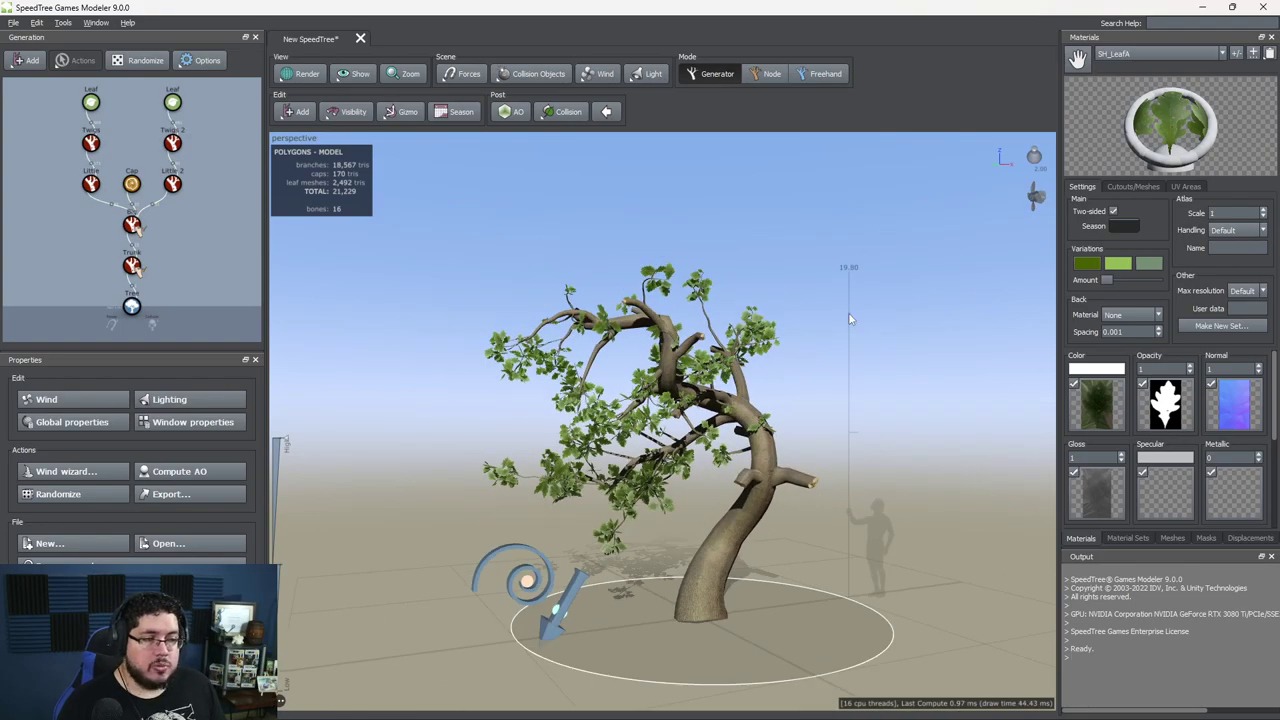
Step: Enable wind on the scene's fan and reduce the wind strength while checking the leaf motion
{"action": "left_click", "coordinate": [1035, 197]}
{"action": "left_click", "coordinate": [86, 451]}
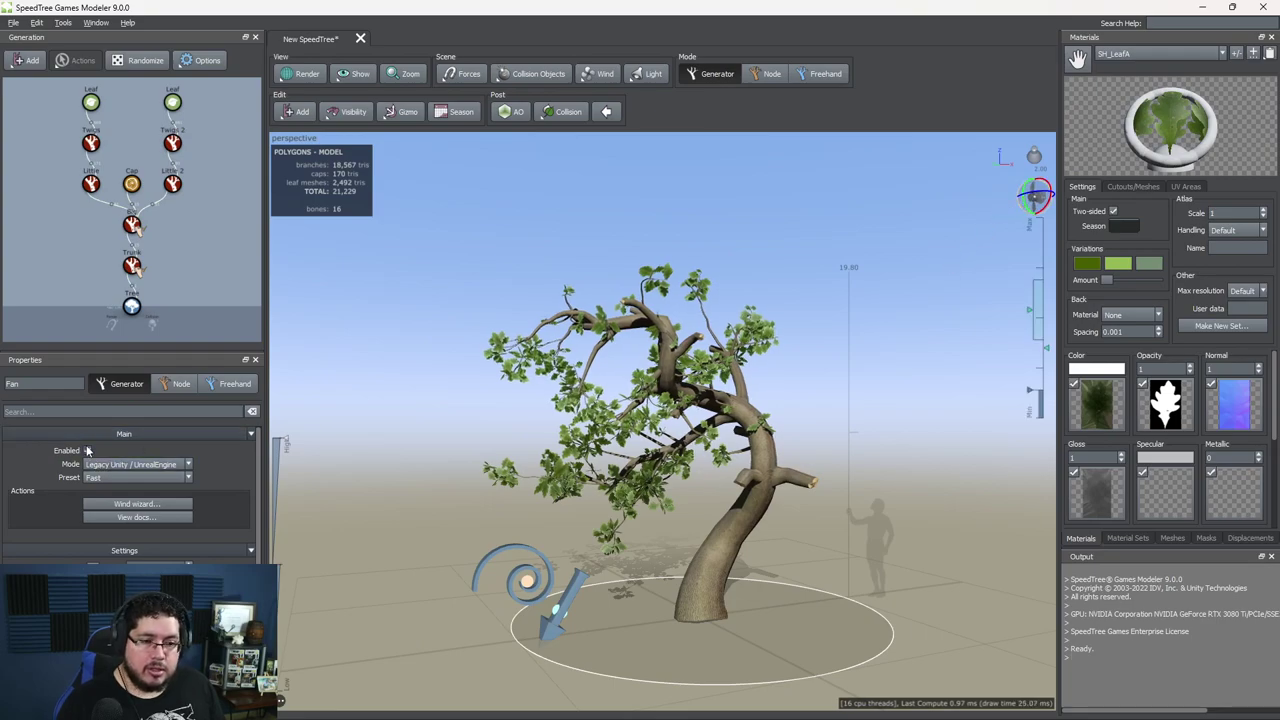
{"action": "left_click", "coordinate": [449, 445]}
{"action": "right_click_drag", "start_coordinate": [449, 445], "coordinate": [510, 485]}
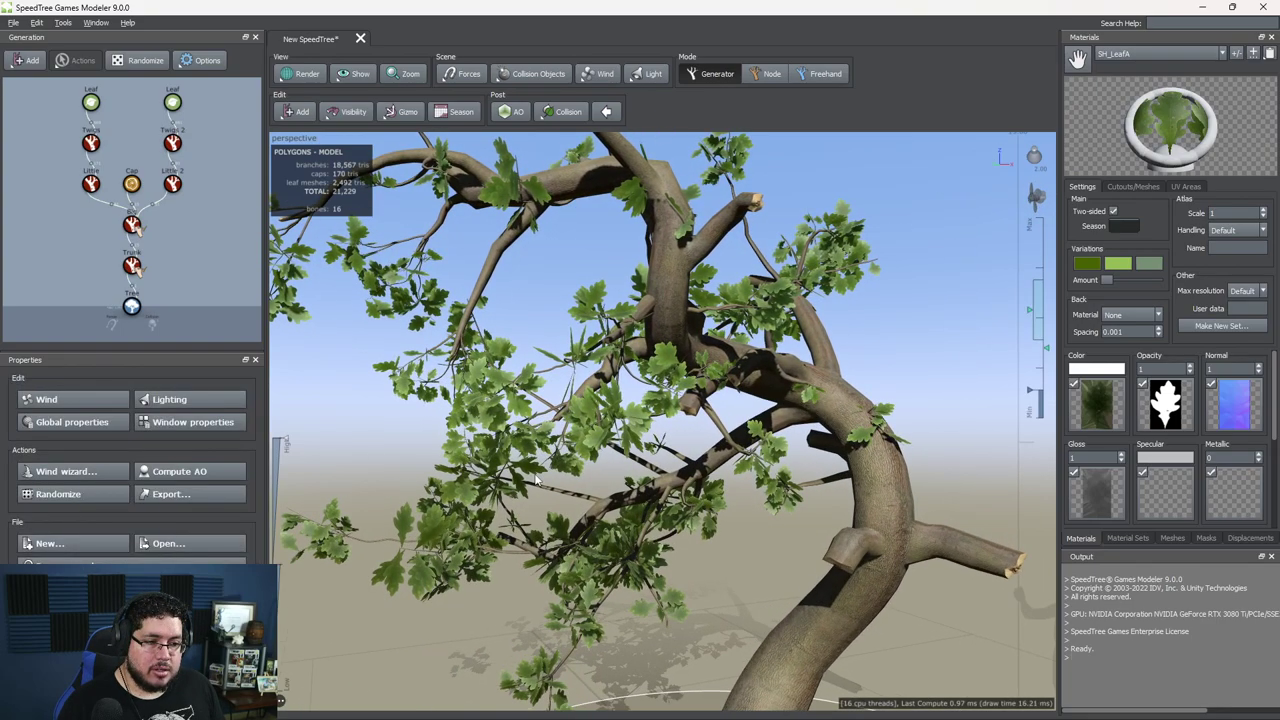
{"action": "right_click_drag", "start_coordinate": [605, 491], "coordinate": [480, 445]}
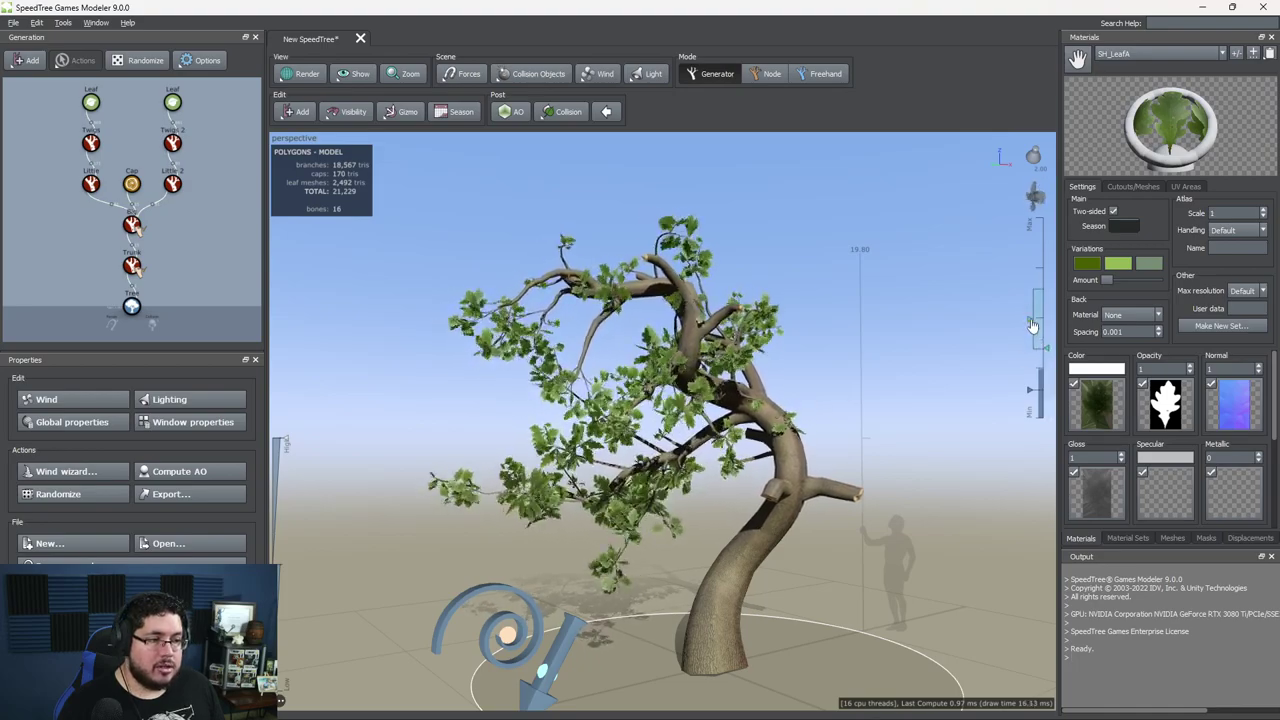
{"action": "left_click_drag", "start_coordinate": [847, 471], "coordinate": [880, 455]}
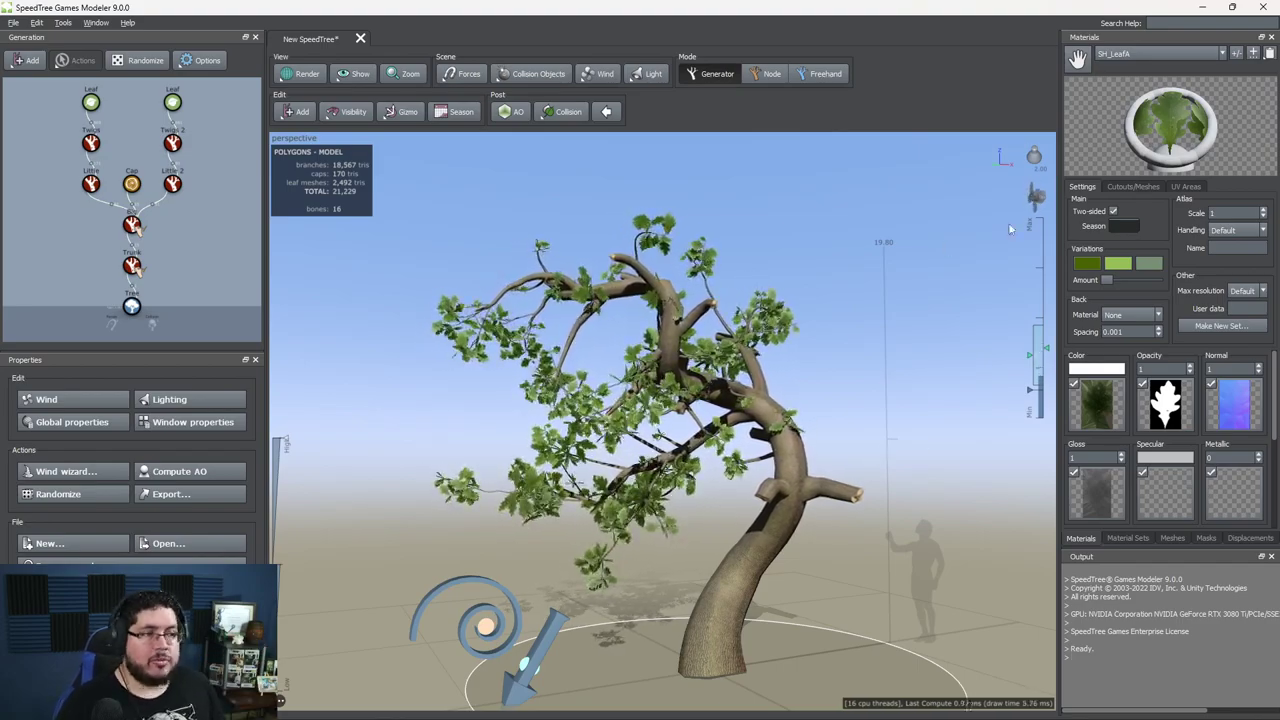
Step: Review the fan's Global Motion settings and lower the wind strength further toward the minimum
{"action": "left_click", "coordinate": [1037, 198]}
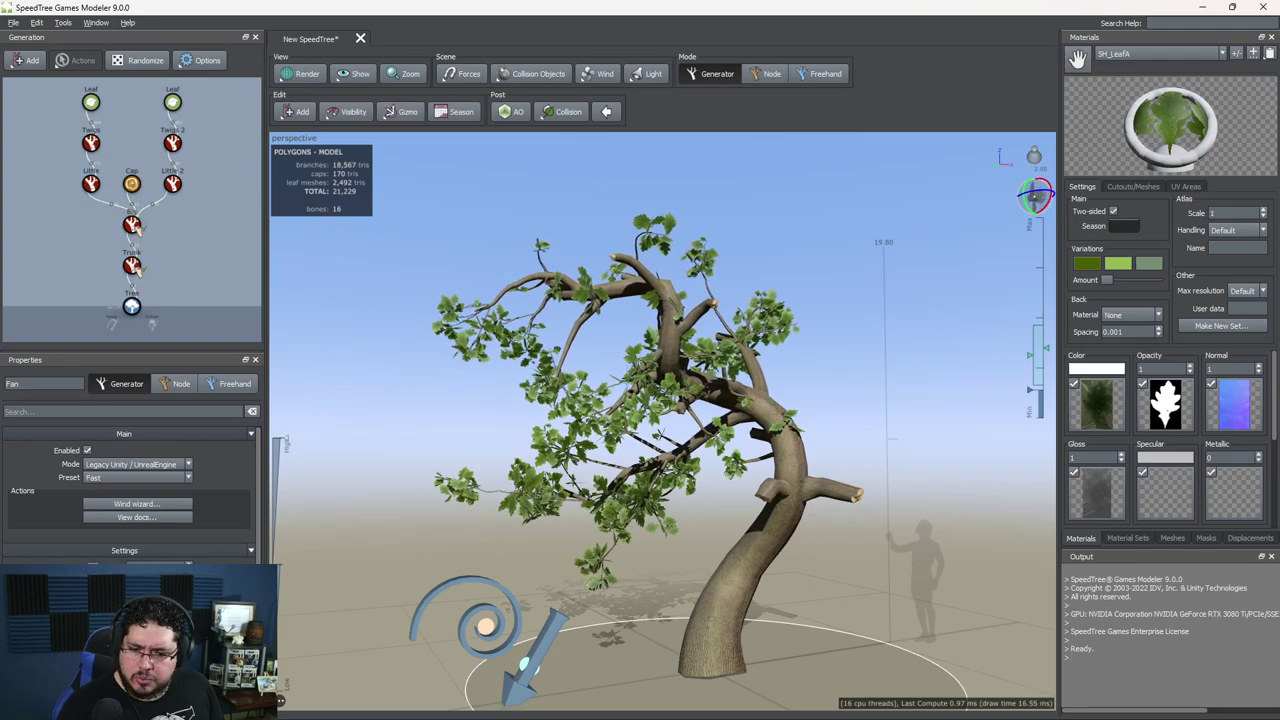
{"action": "scroll", "coordinate": [66, 520], "scroll_direction": "down", "scroll_amount": 3}
{"action": "scroll", "coordinate": [130, 500], "scroll_direction": "down", "scroll_amount": 3}
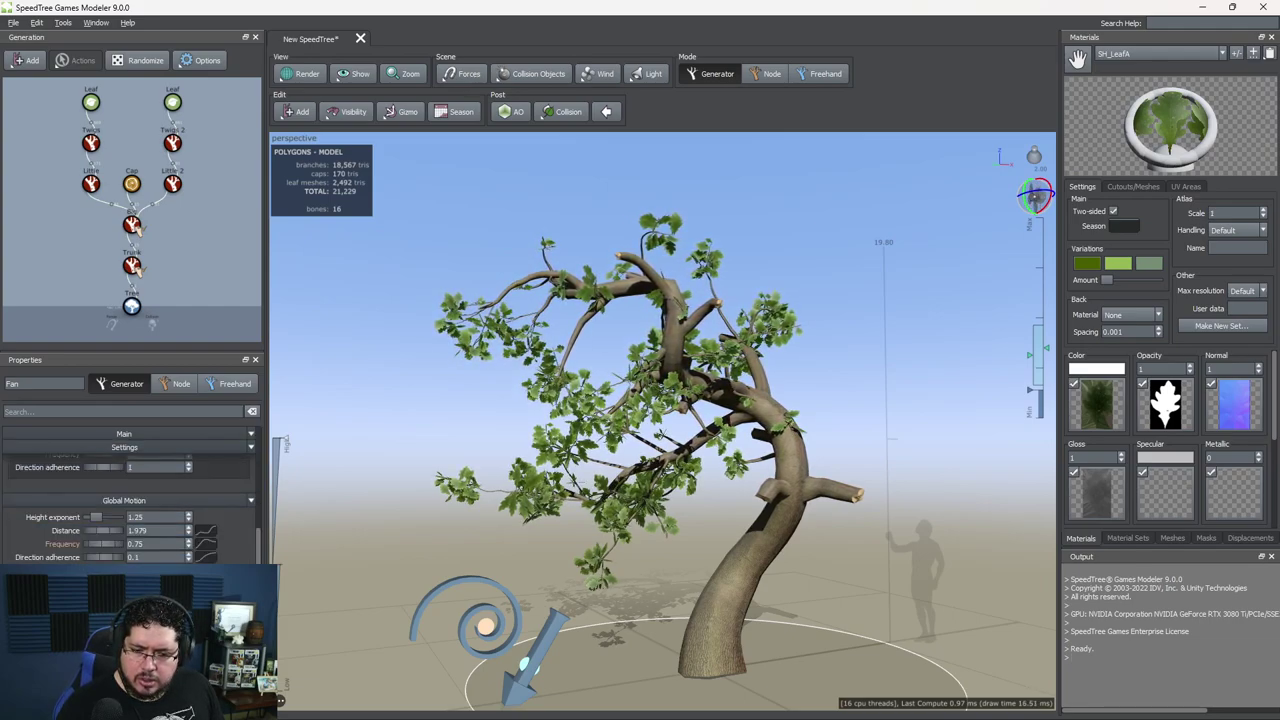
{"action": "scroll", "coordinate": [62, 544], "scroll_direction": "down", "scroll_amount": 1}
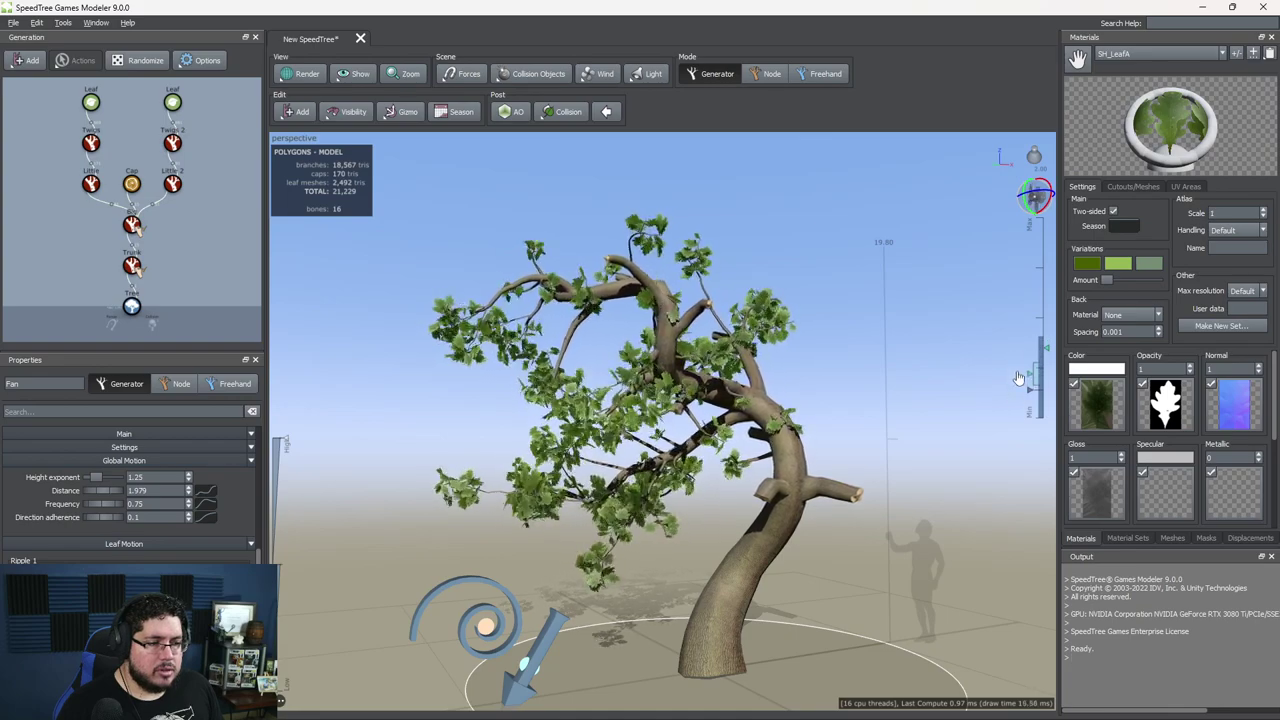
{"action": "left_click", "coordinate": [910, 428]}
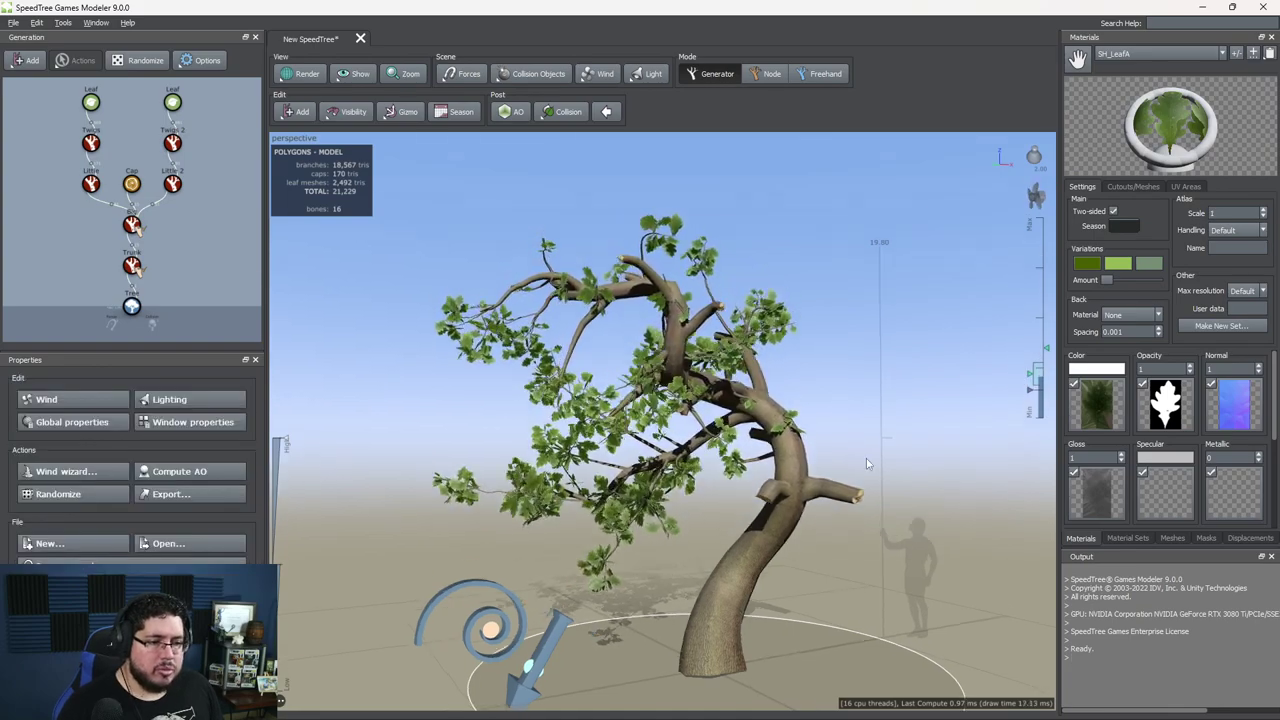
Step: Add a second leaf generator of the Alternating type to the Twigs generator
{"action": "scroll", "coordinate": [851, 444], "scroll_direction": "down", "scroll_amount": 3}
{"action": "scroll", "coordinate": [855, 470], "scroll_direction": "up", "scroll_amount": 10}
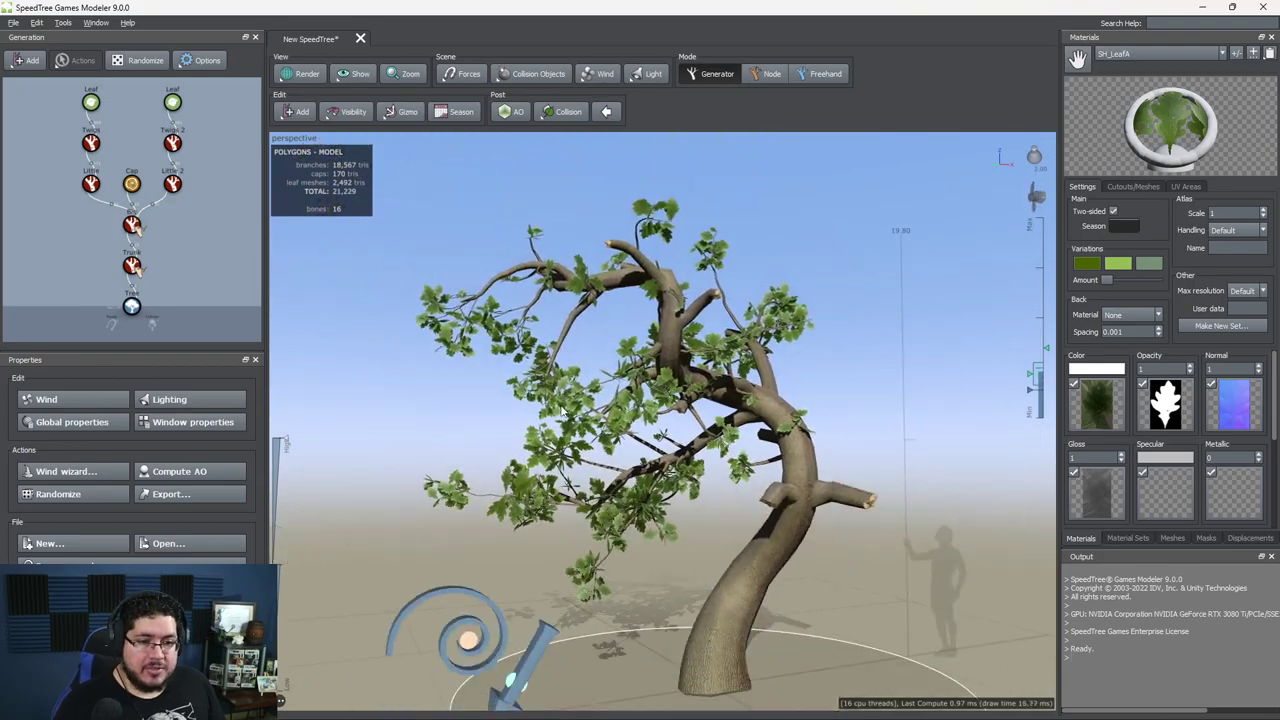
{"action": "right_click", "coordinate": [89, 142]}
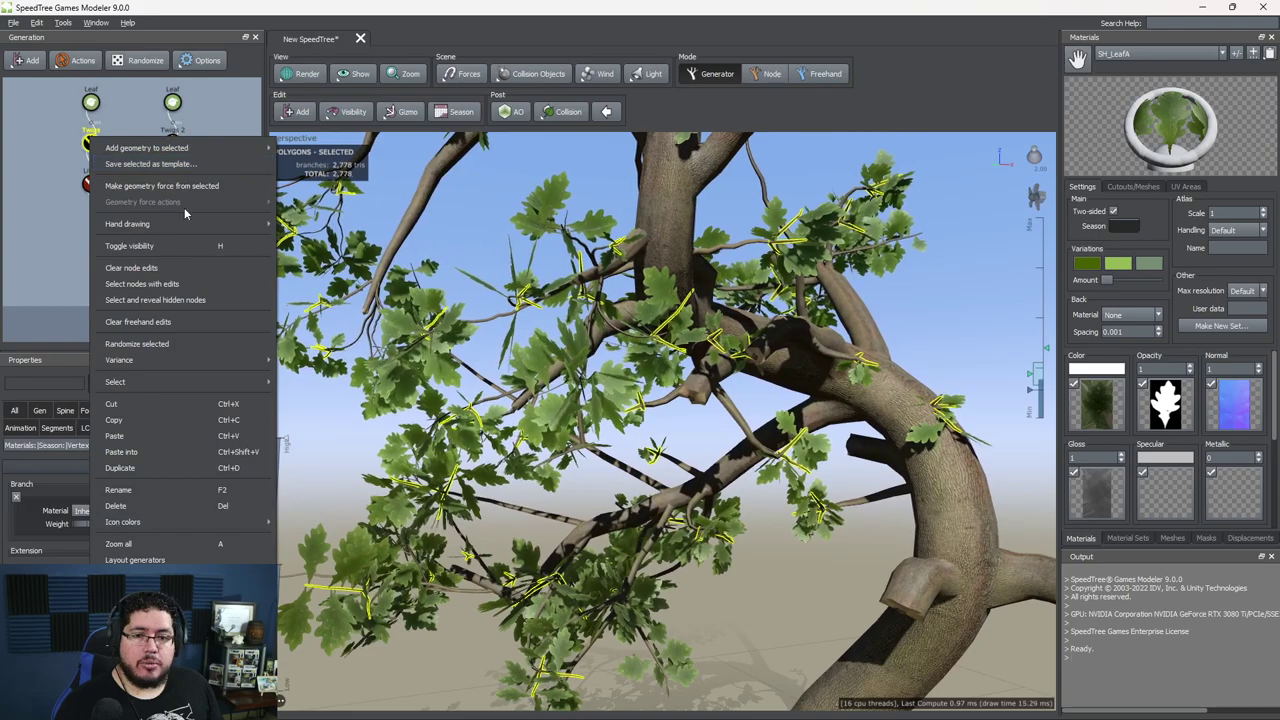
{"action": "mouse_move", "coordinate": [214, 148]}
{"action": "mouse_move", "coordinate": [318, 314]}
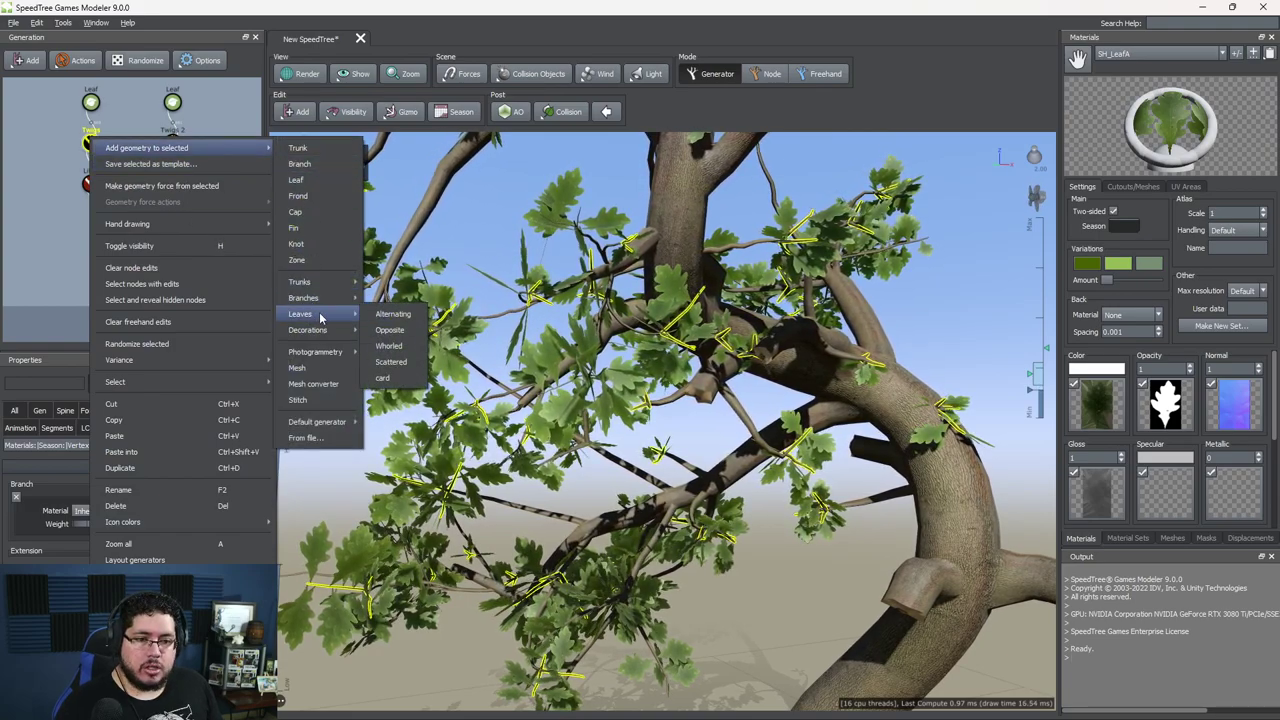
{"action": "left_click", "coordinate": [400, 318]}
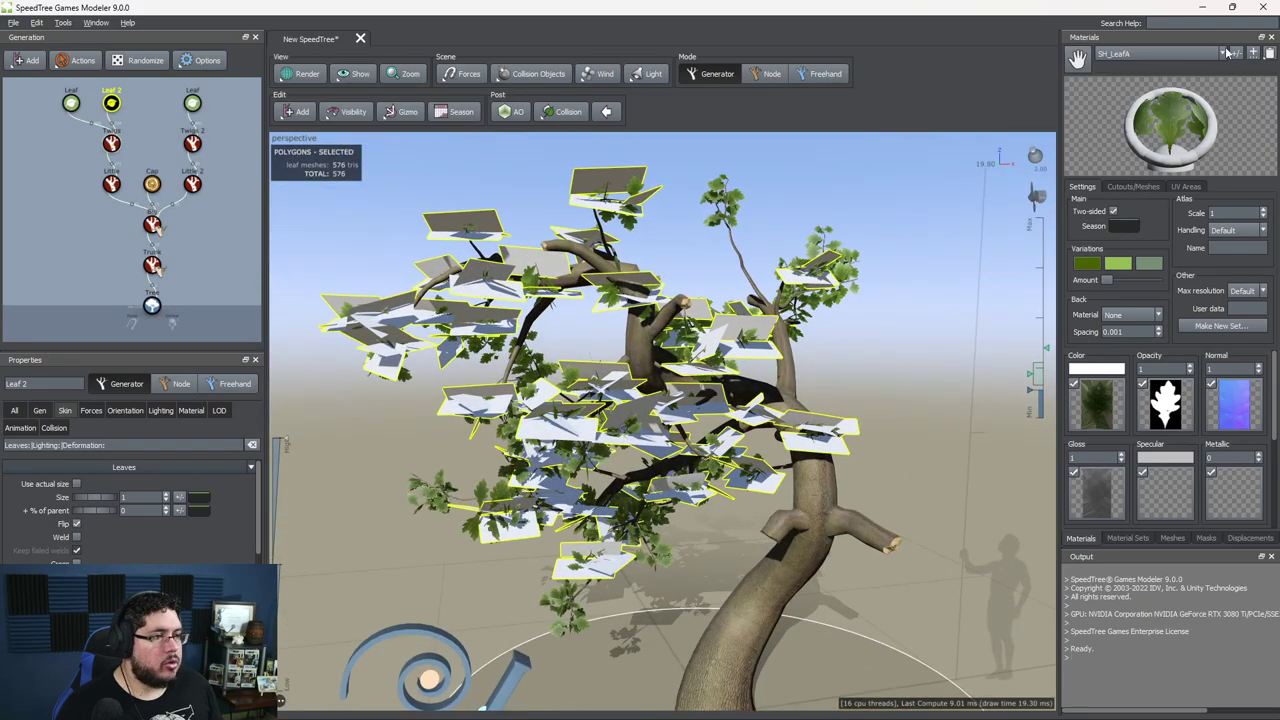
Step: Duplicate the SH_LeafA material and name the copy SH_LeafB
{"action": "left_click", "coordinate": [1238, 55]}
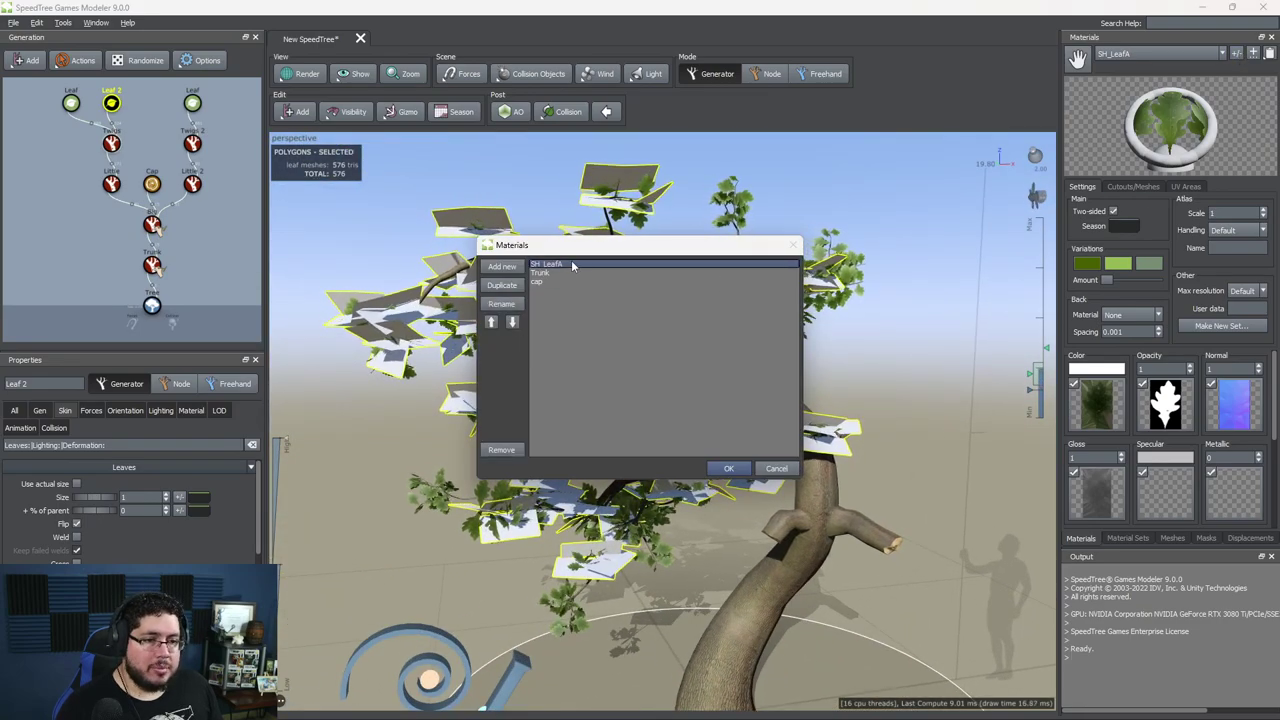
{"action": "left_click", "coordinate": [501, 285]}
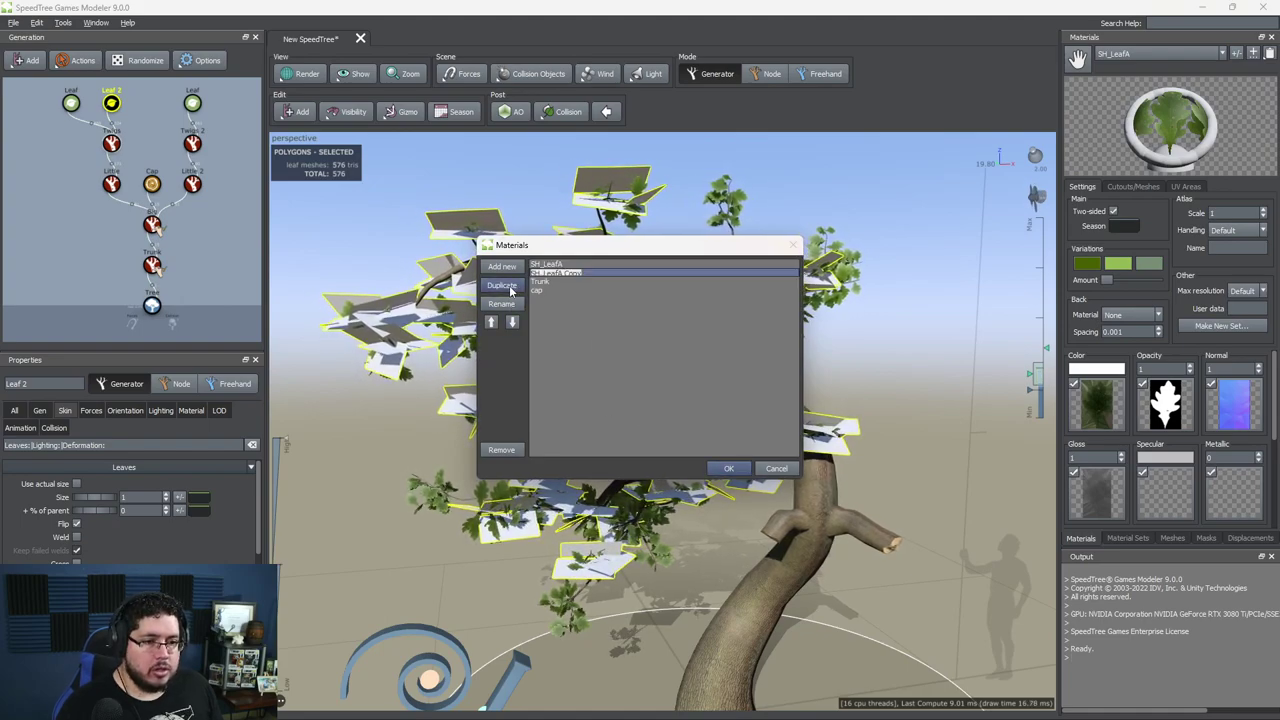
{"action": "left_click", "coordinate": [595, 276]}
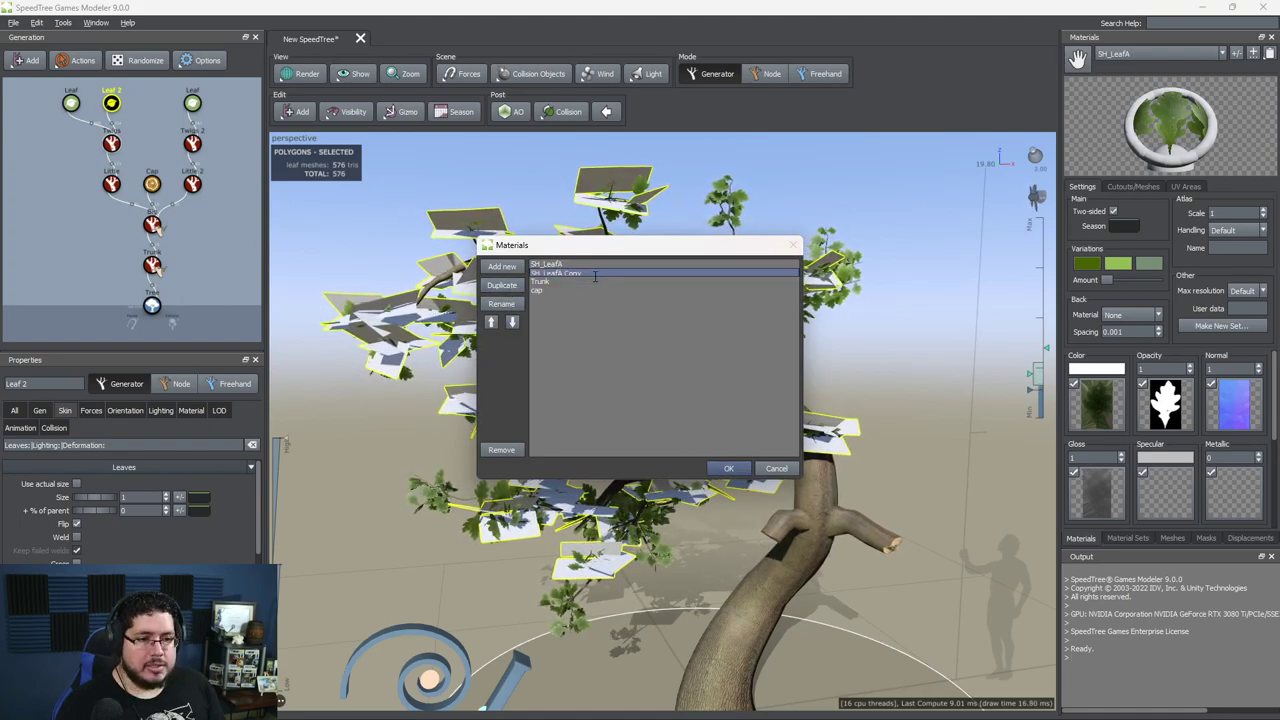
{"action": "key", "text": "BackSpace"}
{"action": "key", "text": "BackSpace"}
{"action": "key", "text": "BackSpace"}
{"action": "type", "text": "B"}
{"action": "key", "text": "Return"}
{"action": "left_click", "coordinate": [728, 468]}
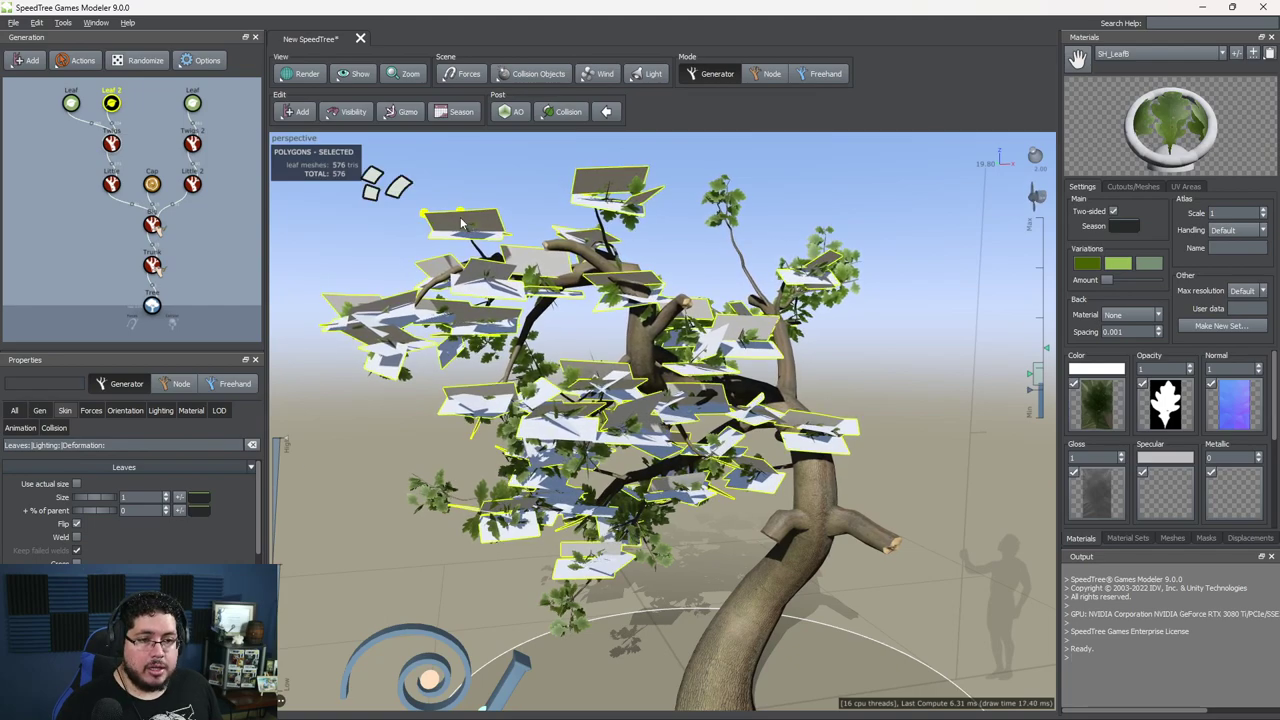
Step: Assign the SH_LeafB material to the Leaf 2 generator
{"action": "left_click", "coordinate": [190, 410]}
{"action": "left_click", "coordinate": [140, 511]}
{"action": "left_click", "coordinate": [122, 549]}
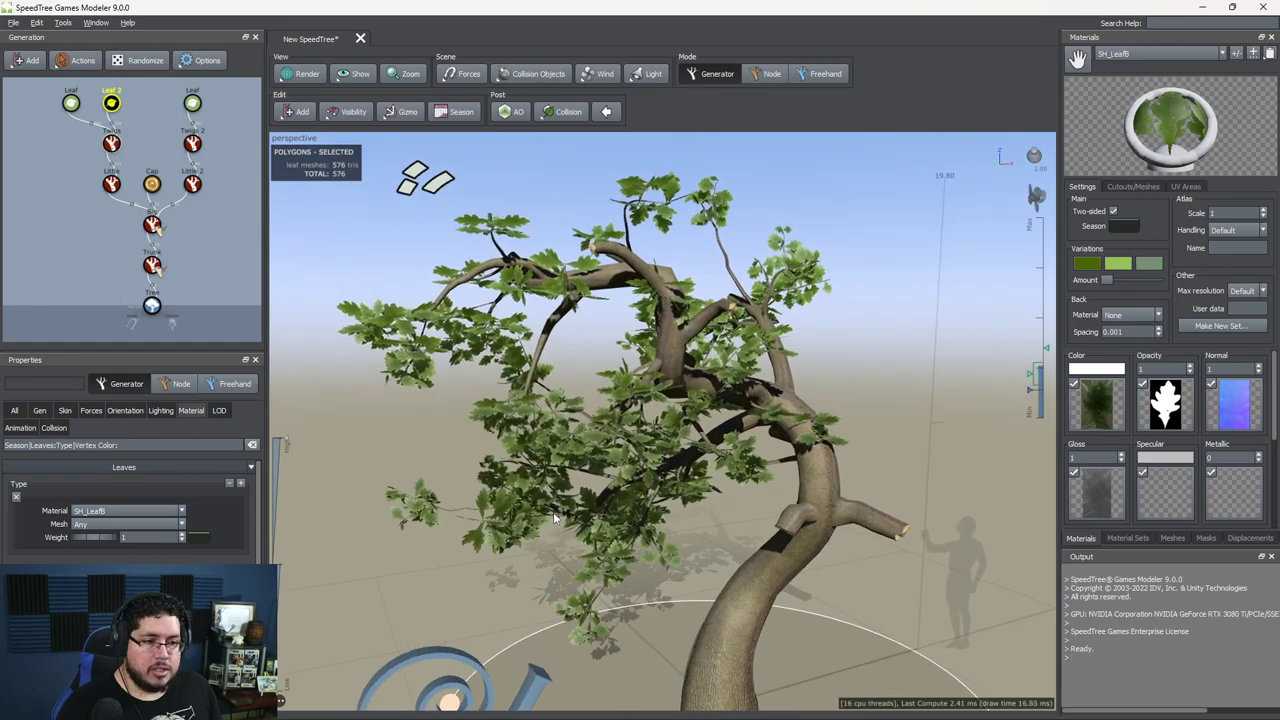
Step: Recolor SH_LeafB's color map to pale cyan by maximizing brightness and saturation and lowering red and green
{"action": "left_click", "coordinate": [1115, 413]}
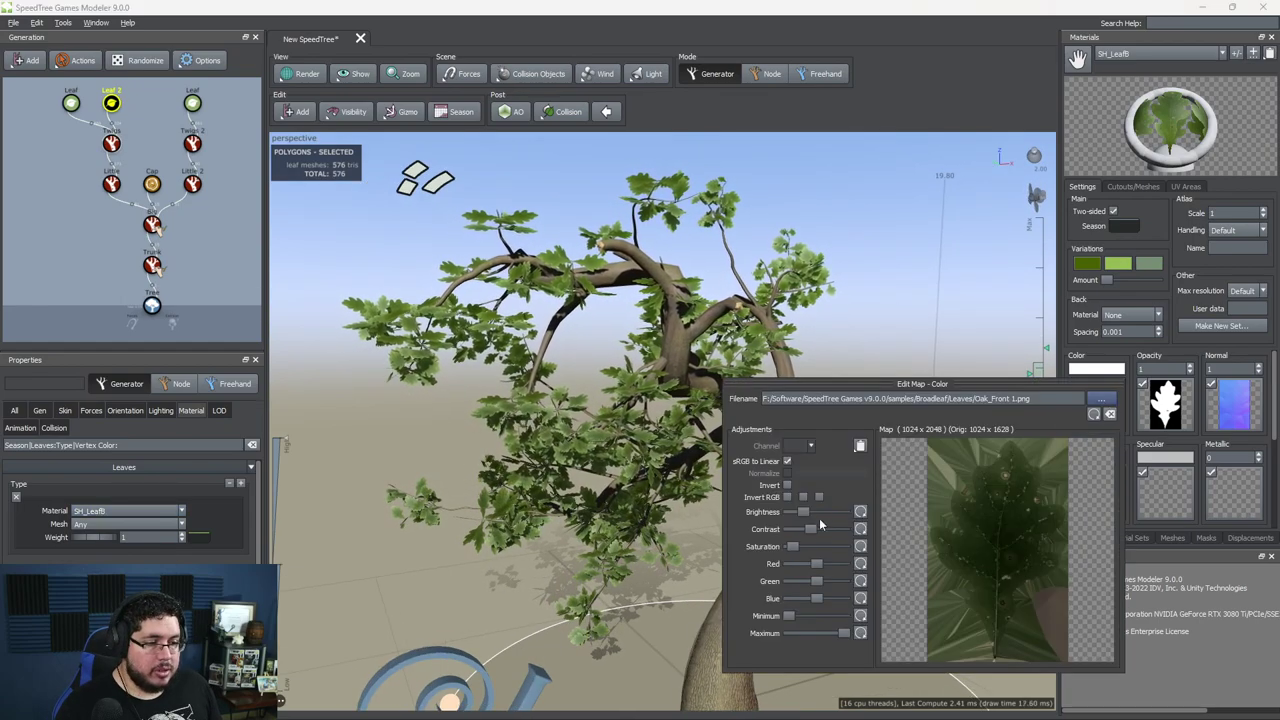
{"action": "left_click_drag", "start_coordinate": [806, 509], "coordinate": [851, 504]}
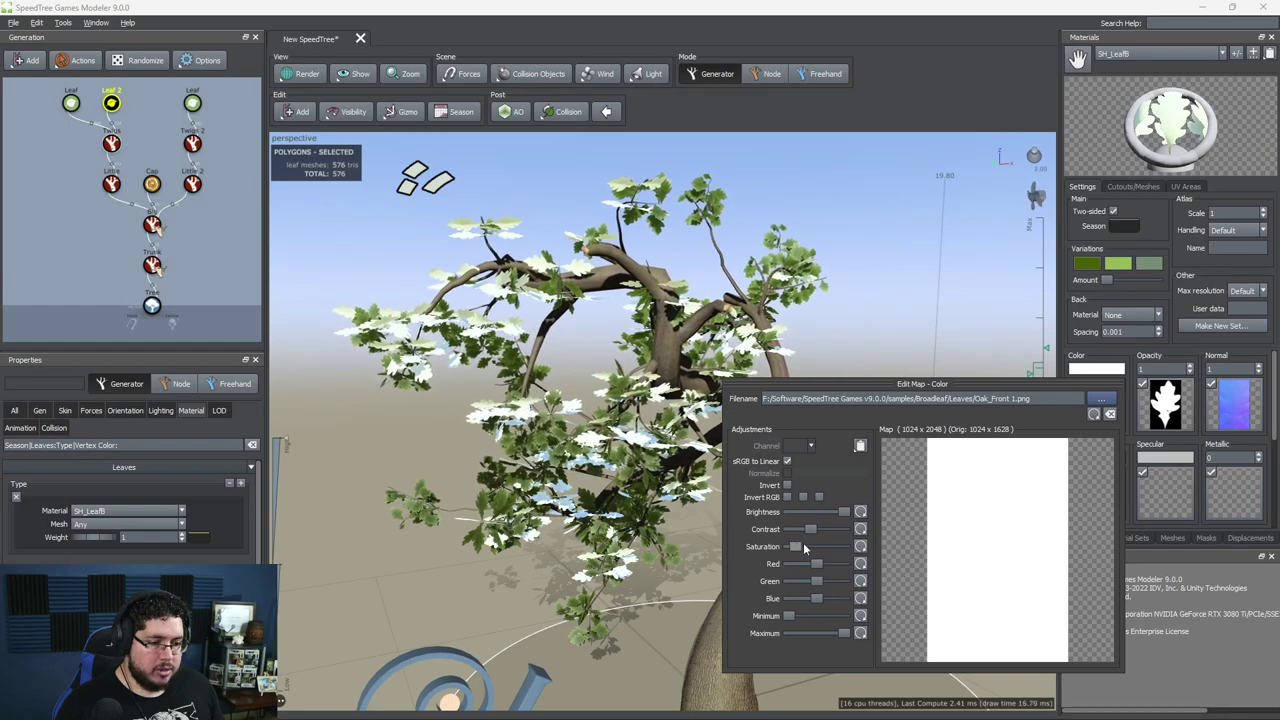
{"action": "left_click_drag", "start_coordinate": [800, 546], "coordinate": [846, 546]}
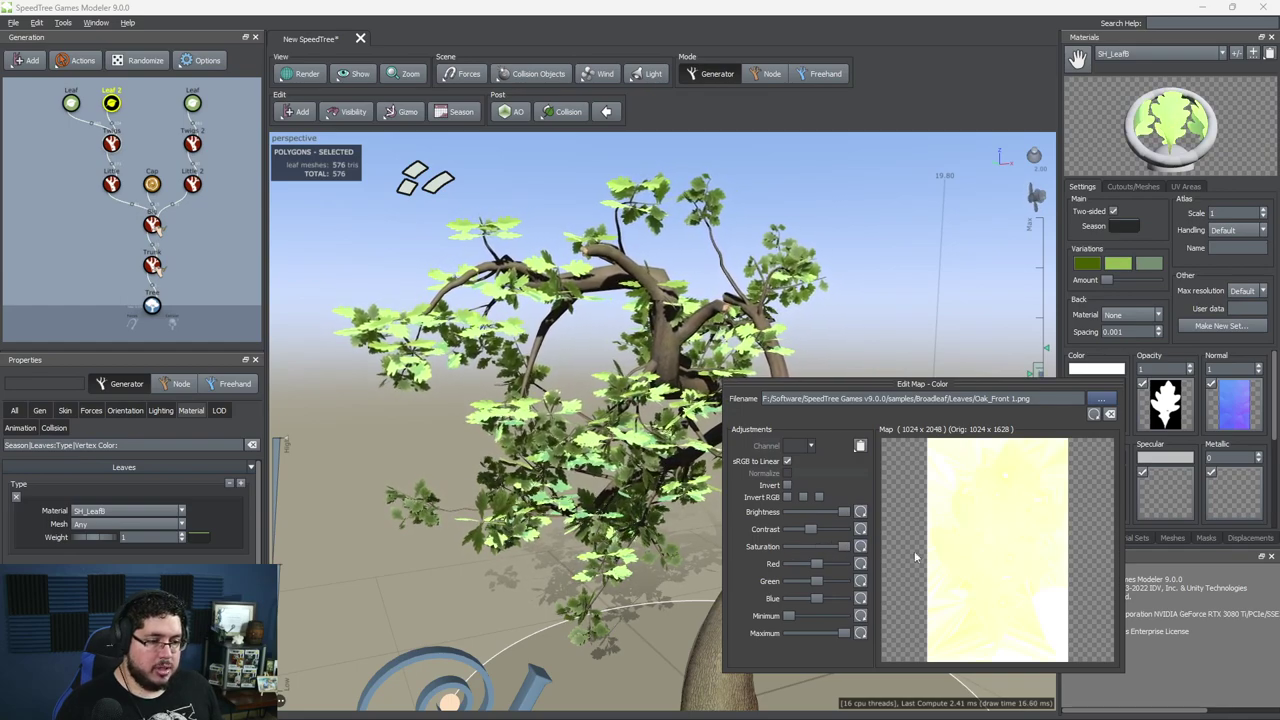
{"action": "left_click_drag", "start_coordinate": [808, 567], "coordinate": [801, 582]}
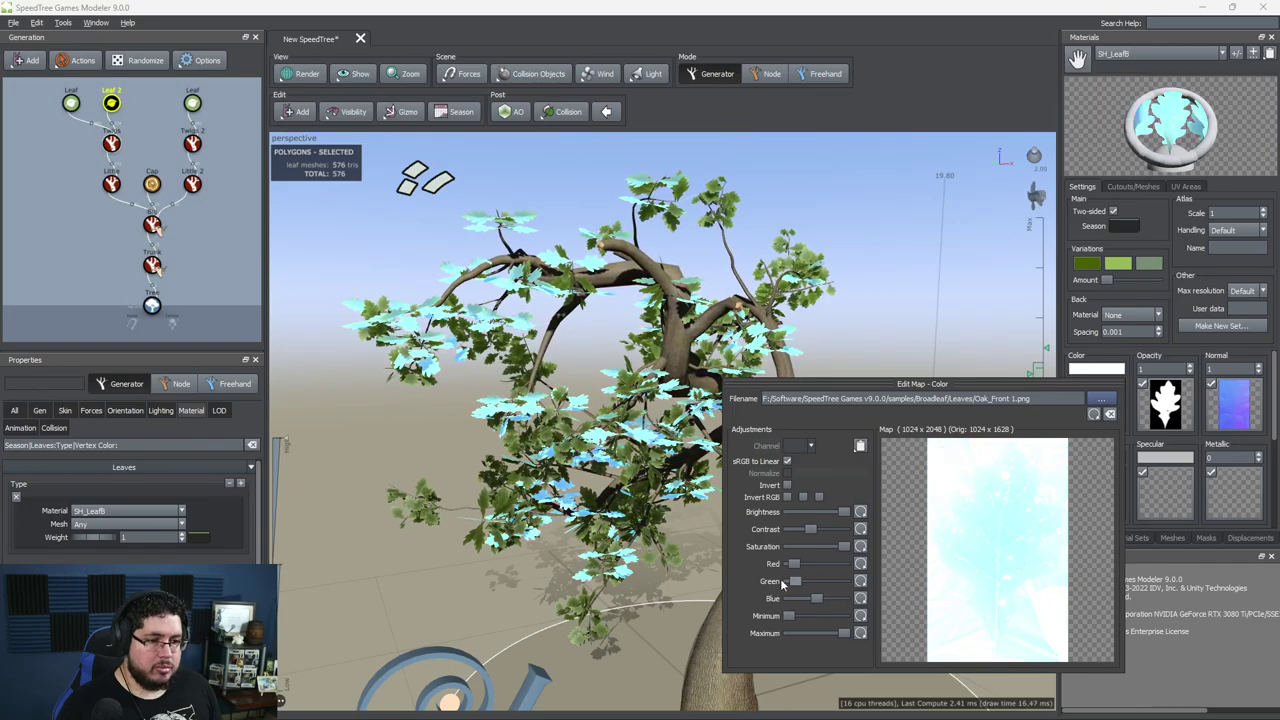
Step: Set the Leaf 2 generator's leaf size to 0.65
{"action": "left_click_drag", "start_coordinate": [680, 560], "coordinate": [590, 535]}
{"action": "scroll", "coordinate": [552, 519], "scroll_direction": "down", "scroll_amount": 4}
{"action": "scroll", "coordinate": [335, 440], "scroll_direction": "up", "scroll_amount": 1}
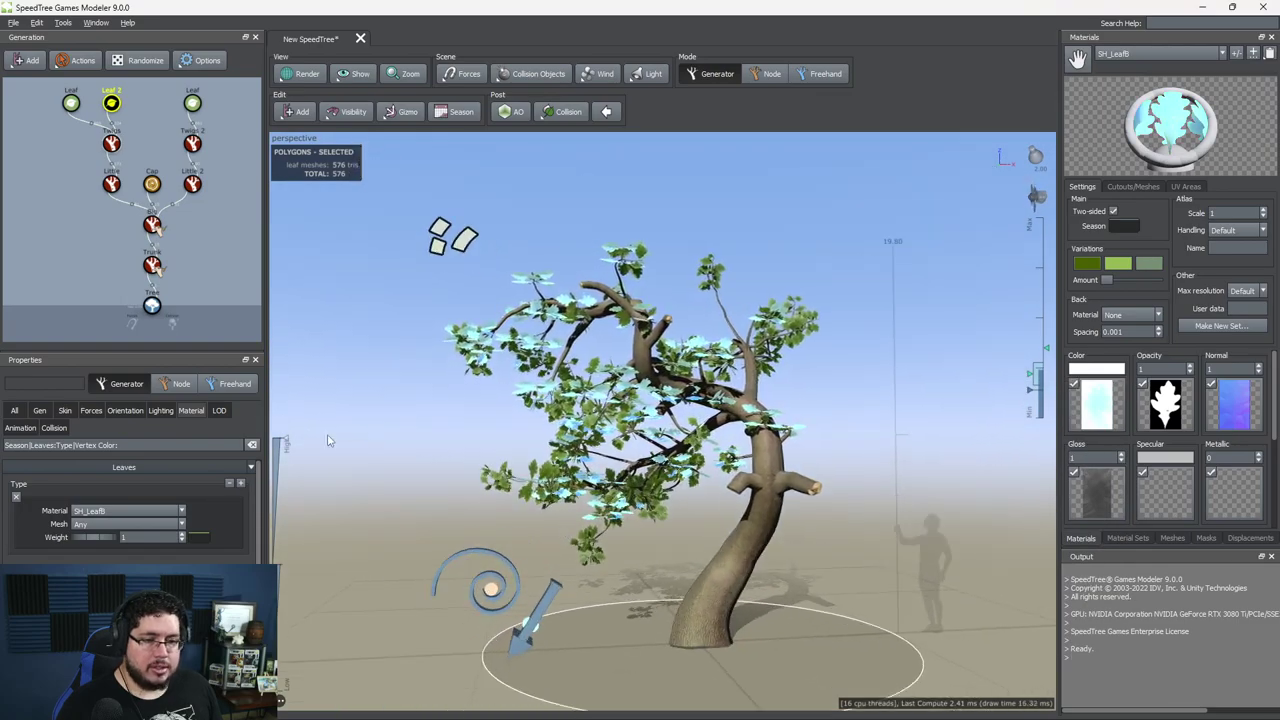
{"action": "left_click", "coordinate": [65, 410]}
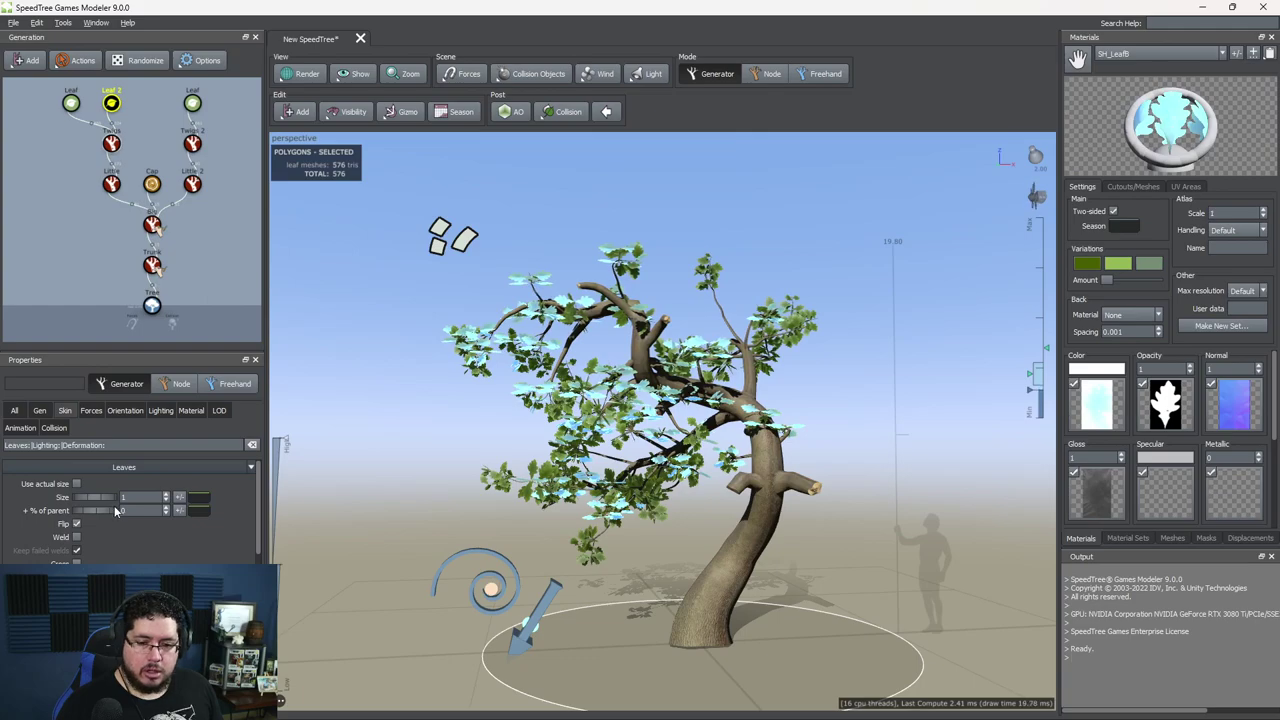
{"action": "left_click_drag", "start_coordinate": [93, 503], "coordinate": [88, 503]}
Step: Examine the pale blue leaves up close and look through the SH_LeafB material's map slots
{"action": "scroll", "coordinate": [565, 461], "scroll_direction": "up", "scroll_amount": 5}
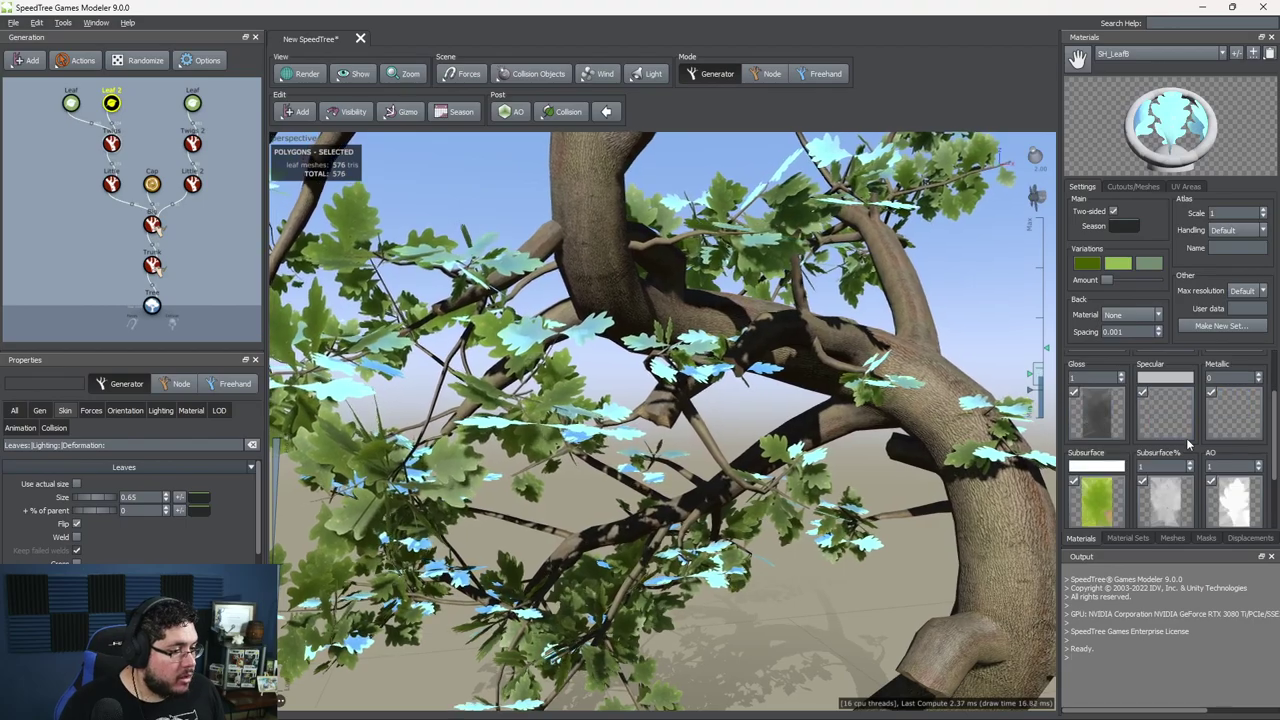
{"action": "scroll", "coordinate": [1117, 500], "scroll_direction": "down", "scroll_amount": 3}
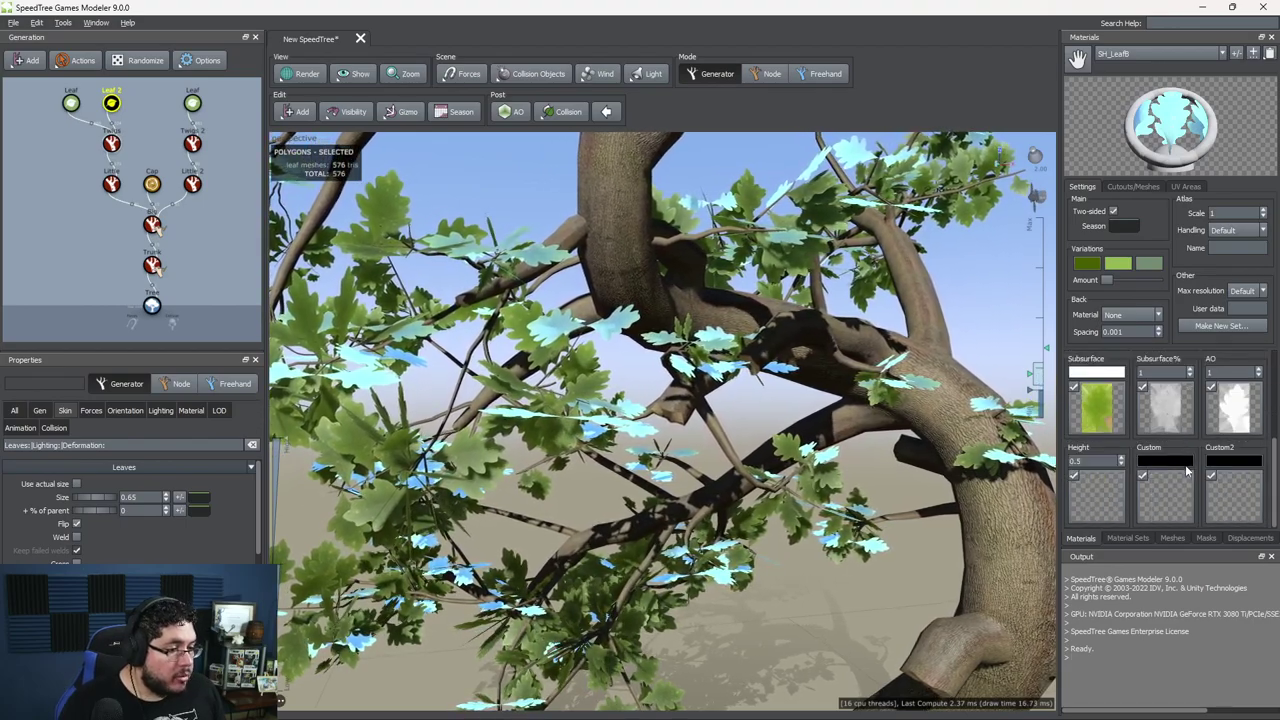
{"action": "scroll", "coordinate": [1117, 500], "scroll_direction": "up", "scroll_amount": 2}
{"action": "scroll", "coordinate": [892, 463], "scroll_direction": "down", "scroll_amount": 5}
{"action": "left_click_drag", "start_coordinate": [892, 463], "coordinate": [753, 527]}
{"action": "scroll", "coordinate": [753, 527], "scroll_direction": "up", "scroll_amount": 4}
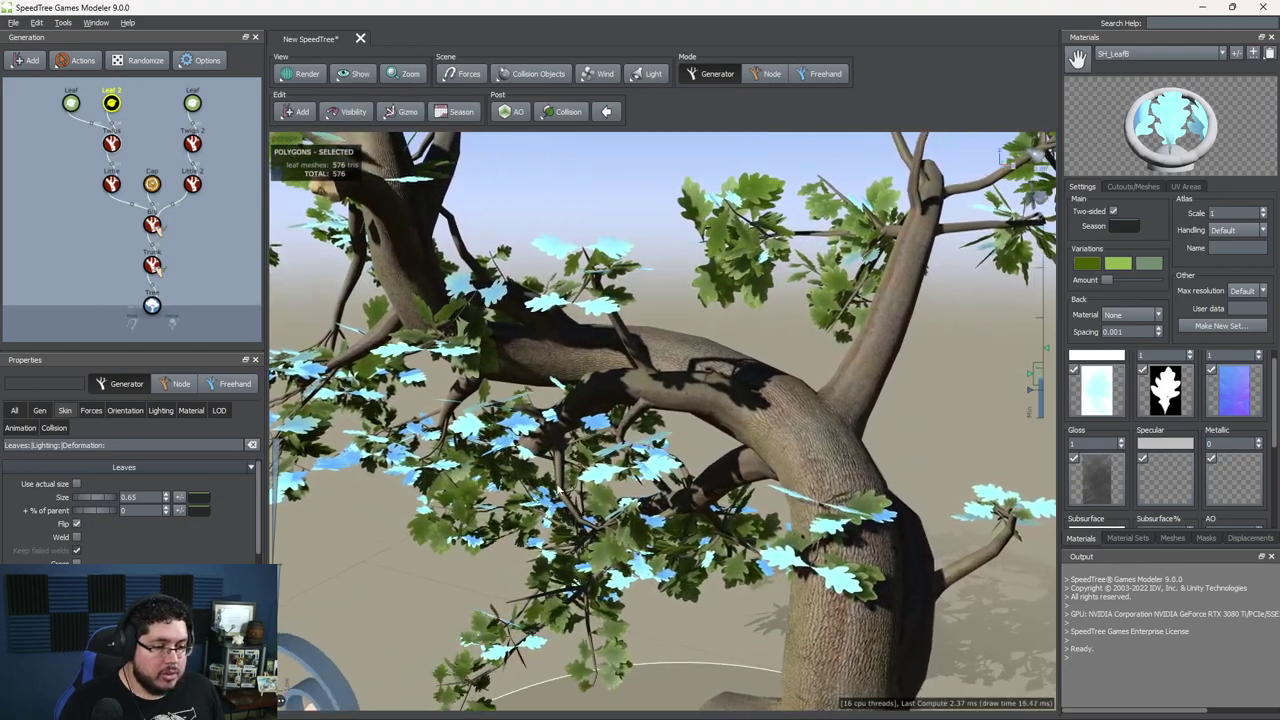
Step: Reduce the Leaf 2 generator's leaf size to 0.5
{"action": "mouse_move", "coordinate": [101, 500]}
{"action": "left_mouse_down"}
{"action": "mouse_move", "coordinate": [84, 502]}
{"action": "mouse_move", "coordinate": [100, 502]}
{"action": "left_mouse_up"}
{"action": "left_click_drag", "start_coordinate": [560, 480], "coordinate": [640, 467]}
{"action": "scroll", "coordinate": [641, 466], "scroll_direction": "down", "scroll_amount": 5}
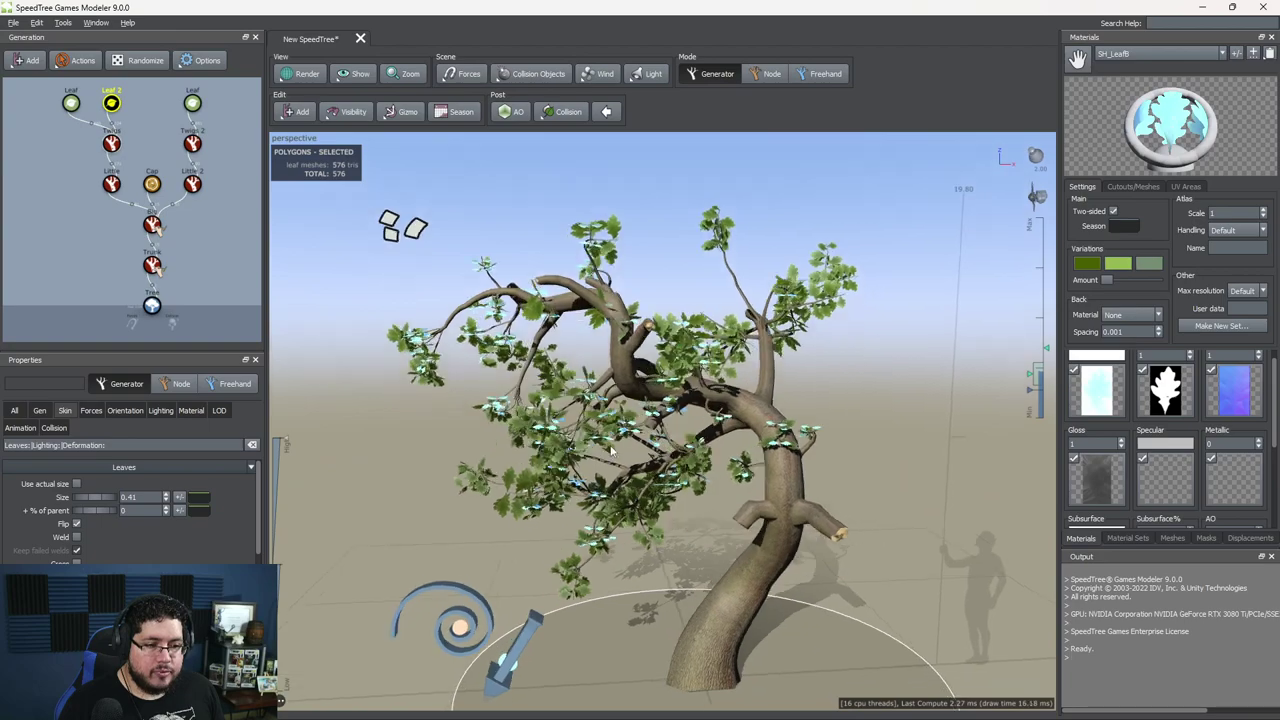
{"action": "left_click_drag", "start_coordinate": [96, 499], "coordinate": [100, 500]}
Step: Switch the Leaf 2 generator's generation mode from Phyllotaxy to Flood
{"action": "left_click", "coordinate": [39, 410]}
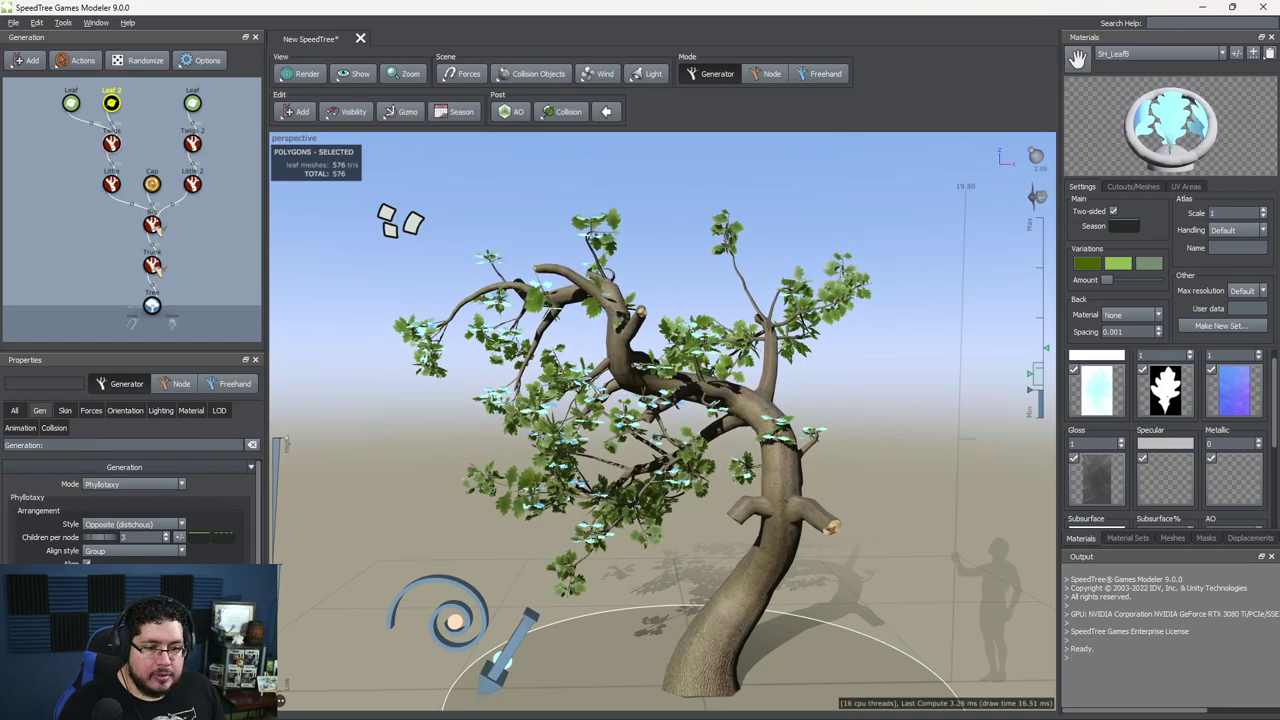
{"action": "left_click_drag", "start_coordinate": [485, 562], "coordinate": [533, 524]}
{"action": "scroll", "coordinate": [533, 524], "scroll_direction": "up", "scroll_amount": 4}
{"action": "scroll", "coordinate": [533, 524], "scroll_direction": "down", "scroll_amount": 4}
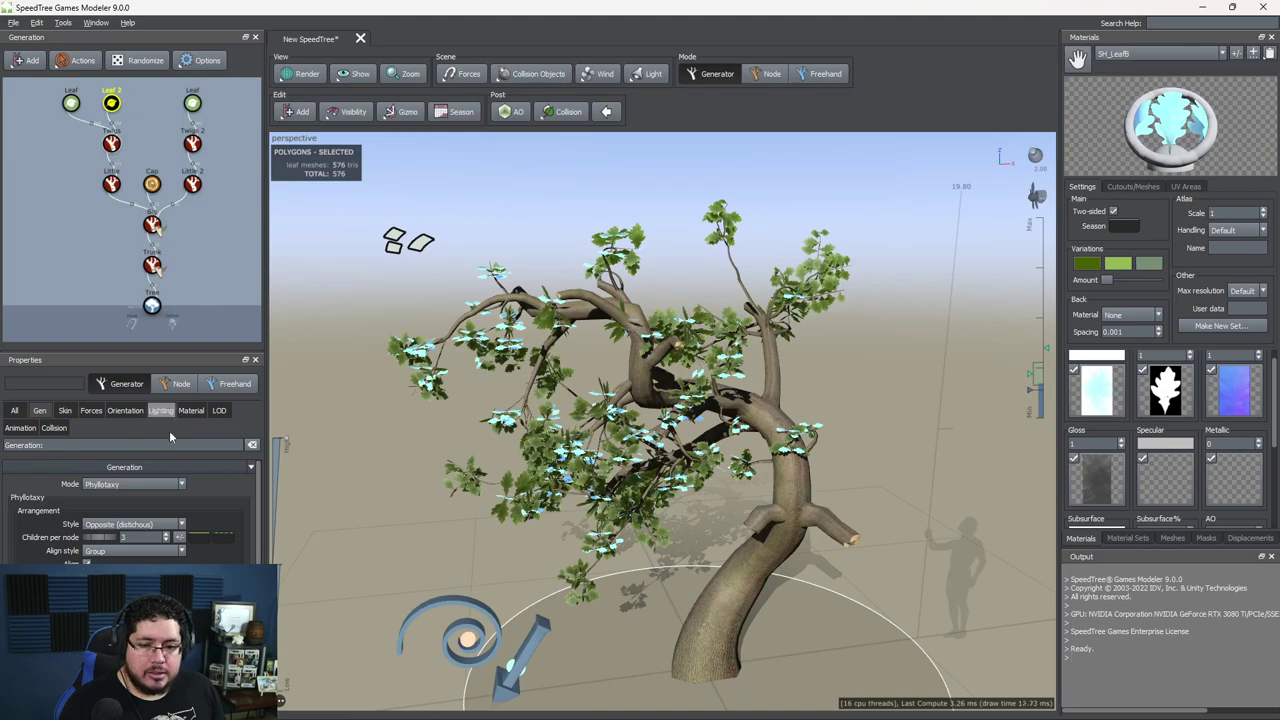
{"action": "left_click", "coordinate": [120, 524]}
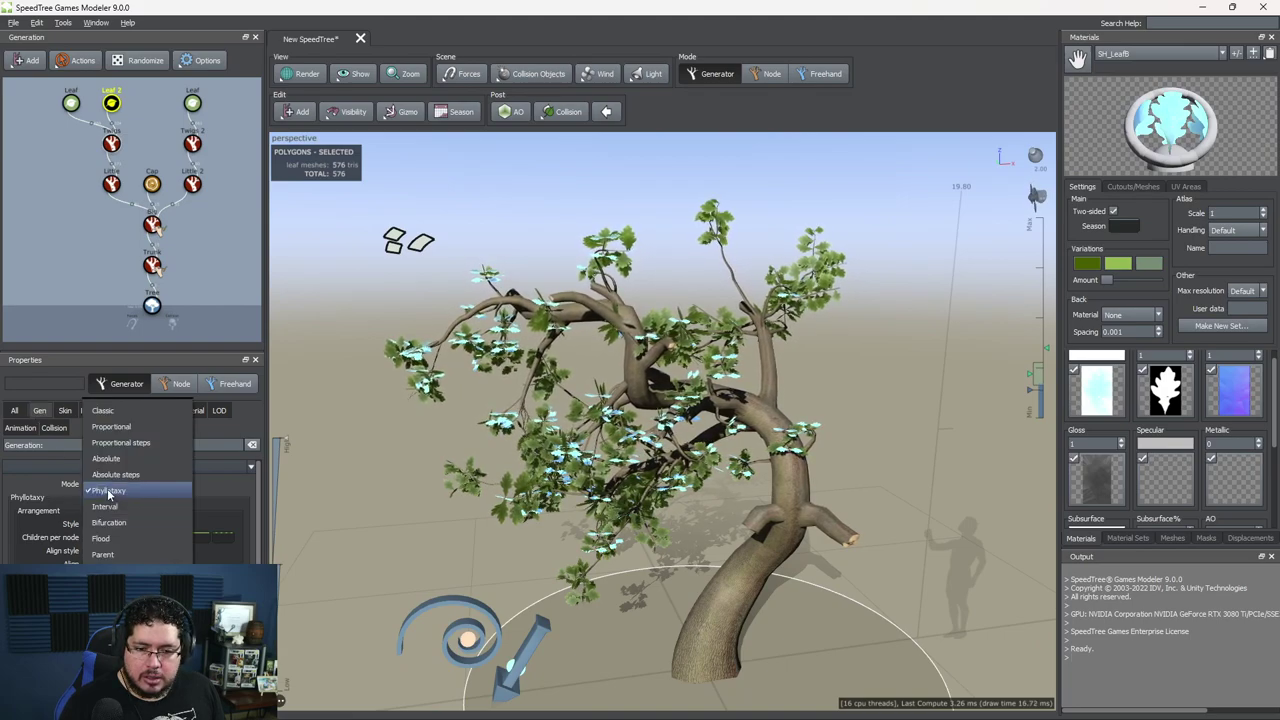
{"action": "left_click", "coordinate": [123, 543]}
{"action": "key", "text": "ctrl+z"}
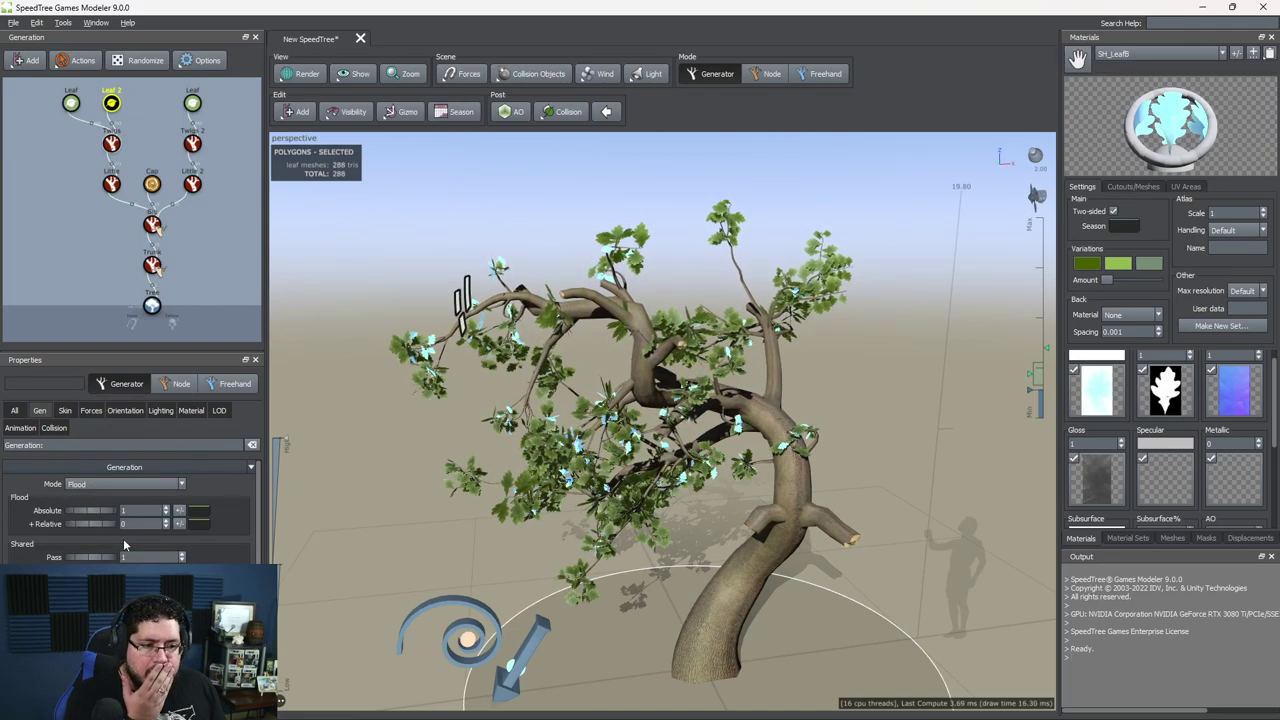
{"action": "left_click_drag", "start_coordinate": [528, 411], "coordinate": [527, 394]}
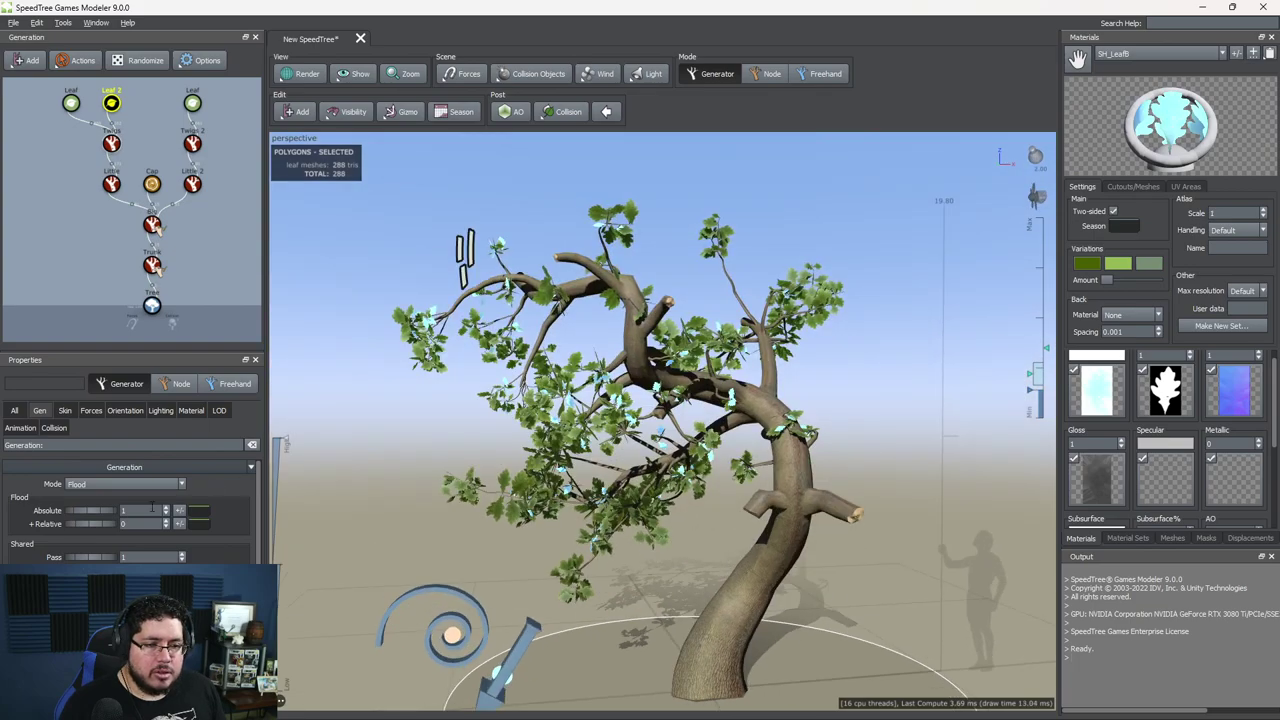
Step: Set the Leaf 2 generator's flood amounts to 3 absolute and about 1.09 relative
{"action": "left_click", "coordinate": [89, 523]}
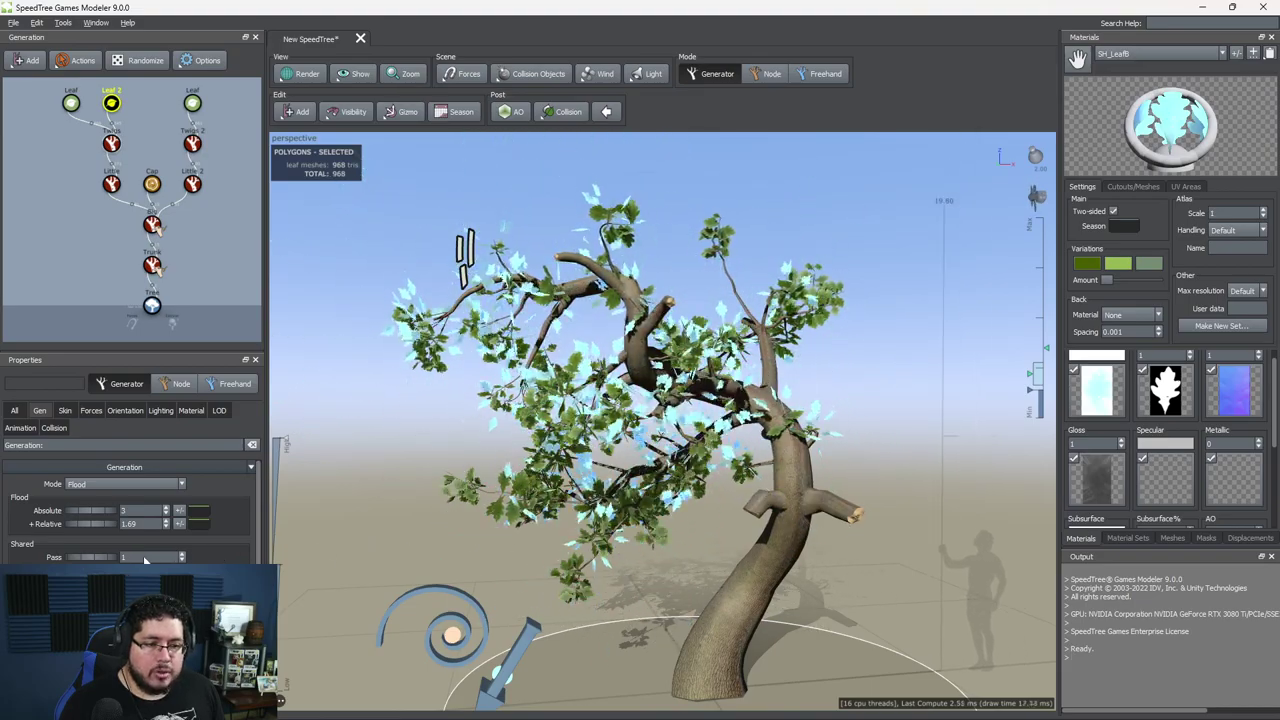
{"action": "scroll", "coordinate": [700, 490], "scroll_direction": "up", "scroll_amount": 6}
{"action": "left_click_drag", "start_coordinate": [720, 490], "coordinate": [522, 552]}
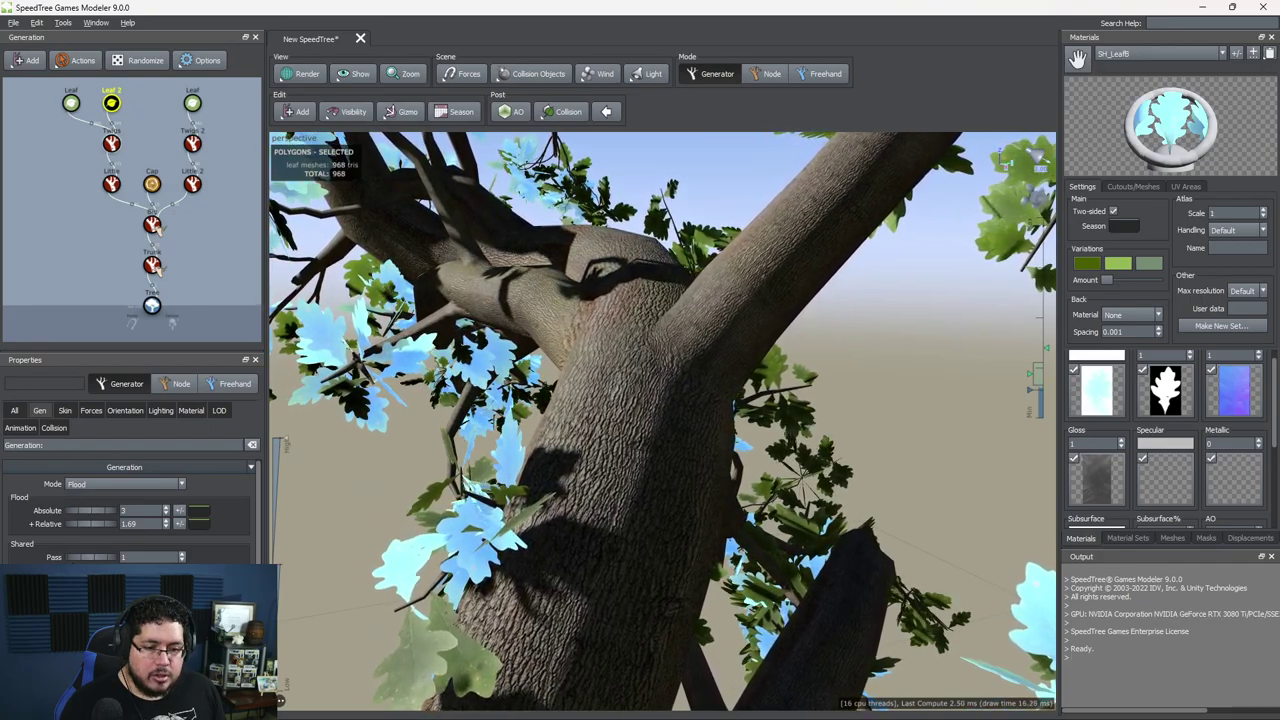
{"action": "left_click_drag", "start_coordinate": [391, 457], "coordinate": [650, 428]}
{"action": "scroll", "coordinate": [583, 428], "scroll_direction": "down", "scroll_amount": 5}
{"action": "left_click_drag", "start_coordinate": [104, 524], "coordinate": [63, 533]}
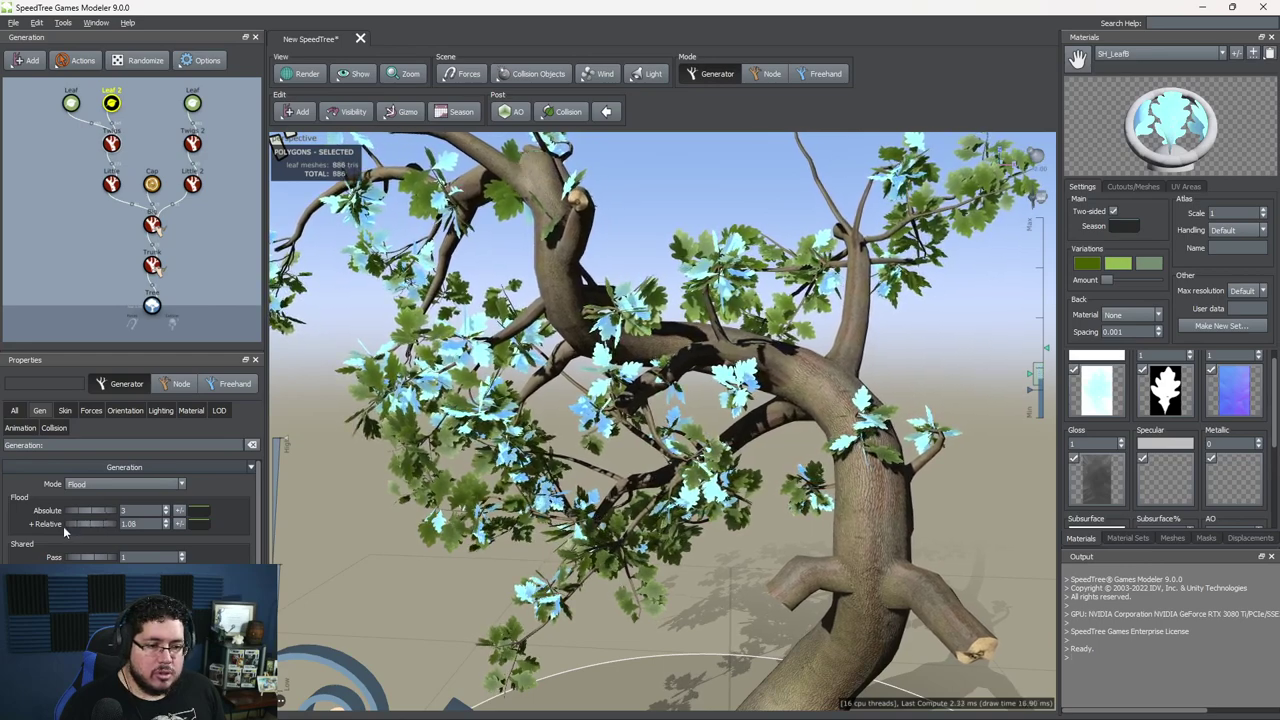
Step: Shape the Leaf 2 size parent curve as a falling S-curve so leaves shrink from full size toward the twig tips
{"action": "left_click", "coordinate": [65, 411]}
{"action": "left_click", "coordinate": [176, 510]}
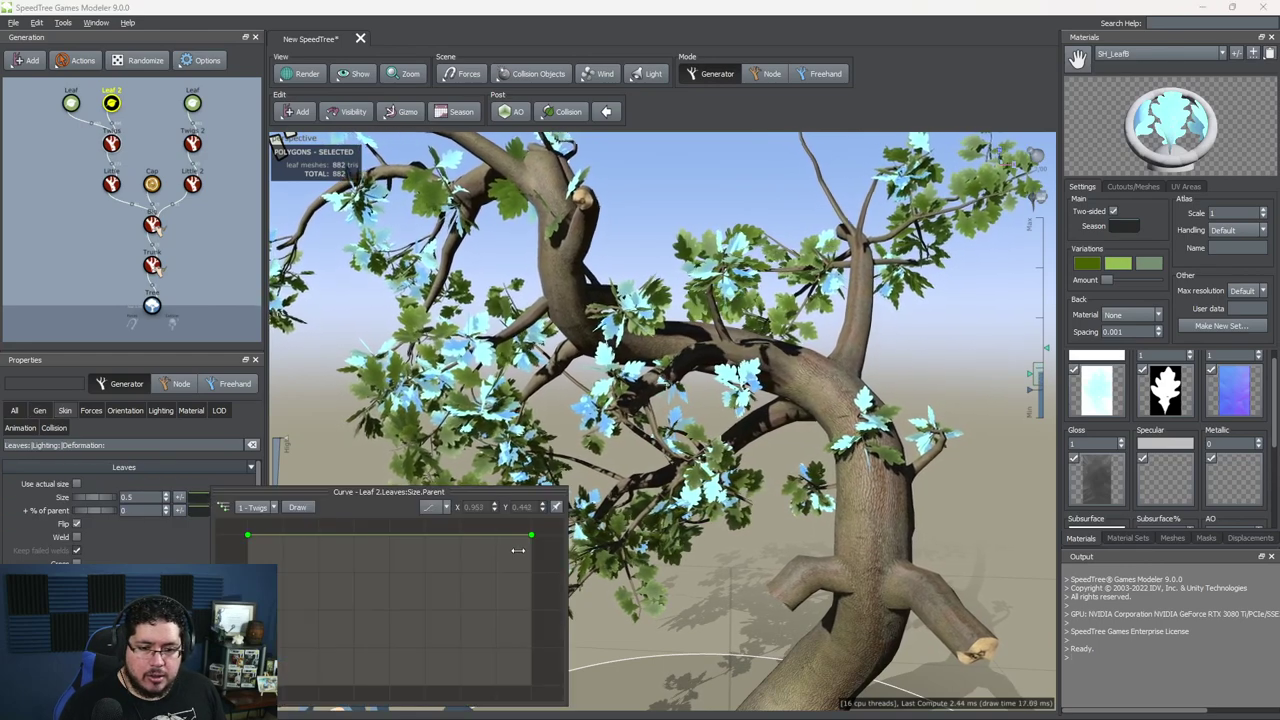
{"action": "left_click_drag", "start_coordinate": [530, 534], "coordinate": [540, 669]}
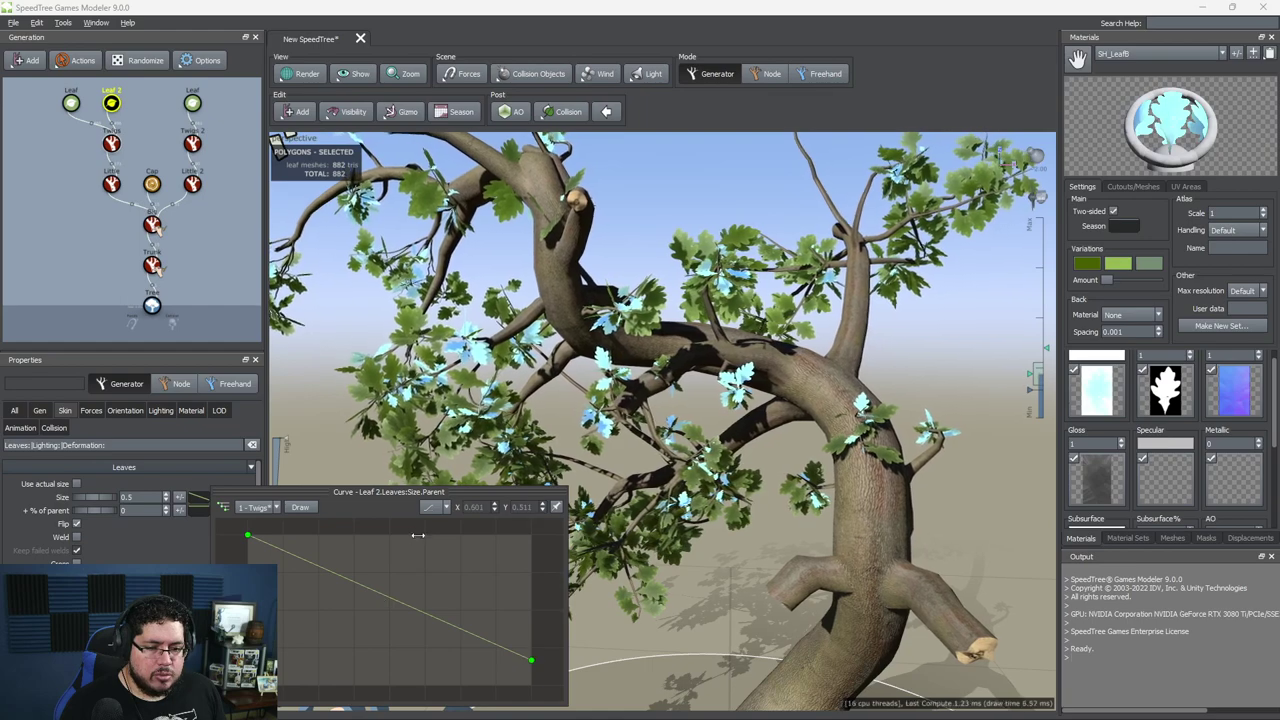
{"action": "left_click", "coordinate": [436, 506]}
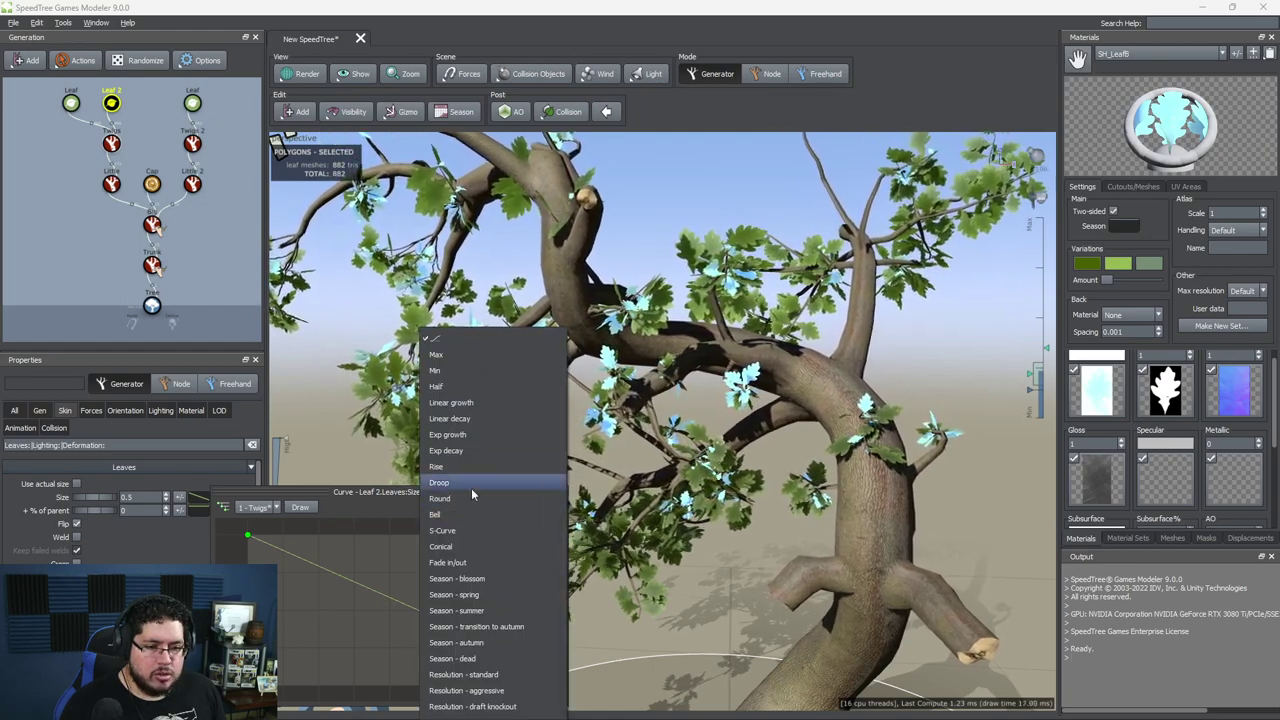
{"action": "left_click", "coordinate": [445, 530]}
{"action": "left_click_drag", "start_coordinate": [531, 536], "coordinate": [529, 668]}
{"action": "left_click_drag", "start_coordinate": [247, 688], "coordinate": [257, 540]}
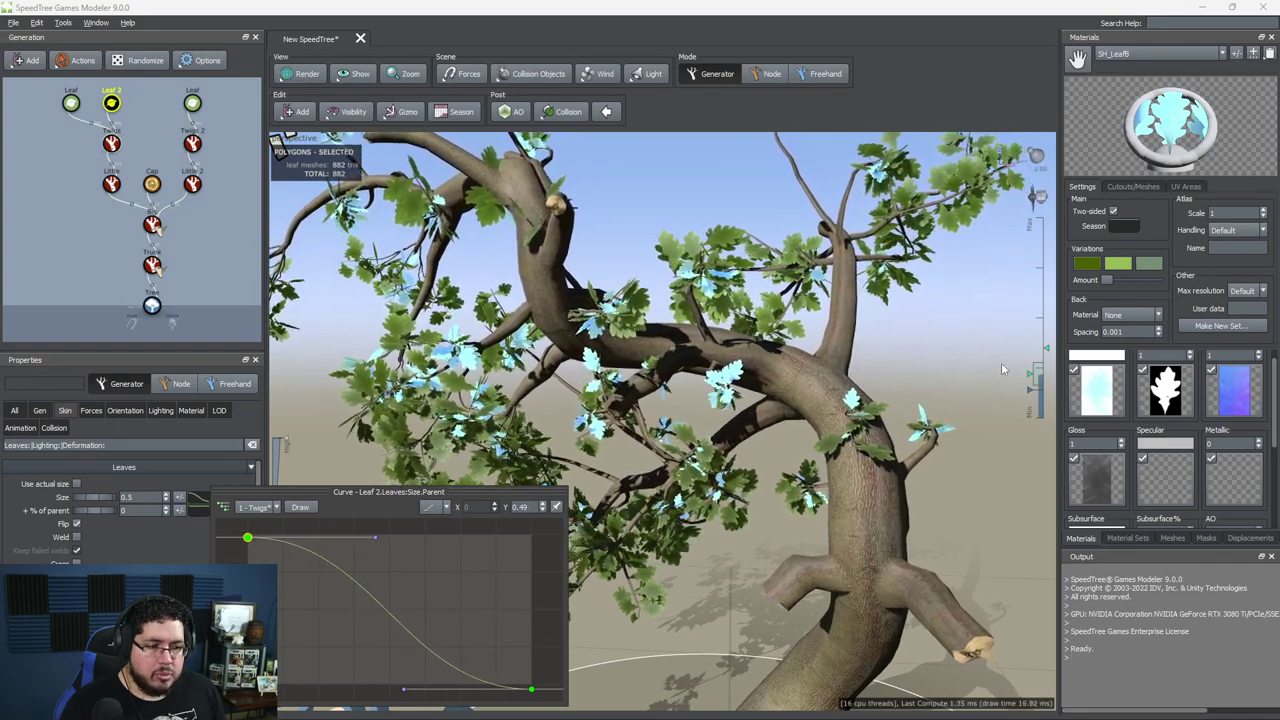
Step: Examine the distribution of pale blue and green leaves across the whole tree, from near and far
{"action": "left_click", "coordinate": [447, 281]}
{"action": "scroll", "coordinate": [447, 279], "scroll_direction": "down", "scroll_amount": 5}
{"action": "left_click_drag", "start_coordinate": [447, 280], "coordinate": [440, 300]}
{"action": "left_click", "coordinate": [437, 335]}
{"action": "left_click_drag", "start_coordinate": [437, 350], "coordinate": [803, 447]}
{"action": "scroll", "coordinate": [489, 380], "scroll_direction": "down", "scroll_amount": 4}
{"action": "scroll", "coordinate": [578, 455], "scroll_direction": "up", "scroll_amount": 6}
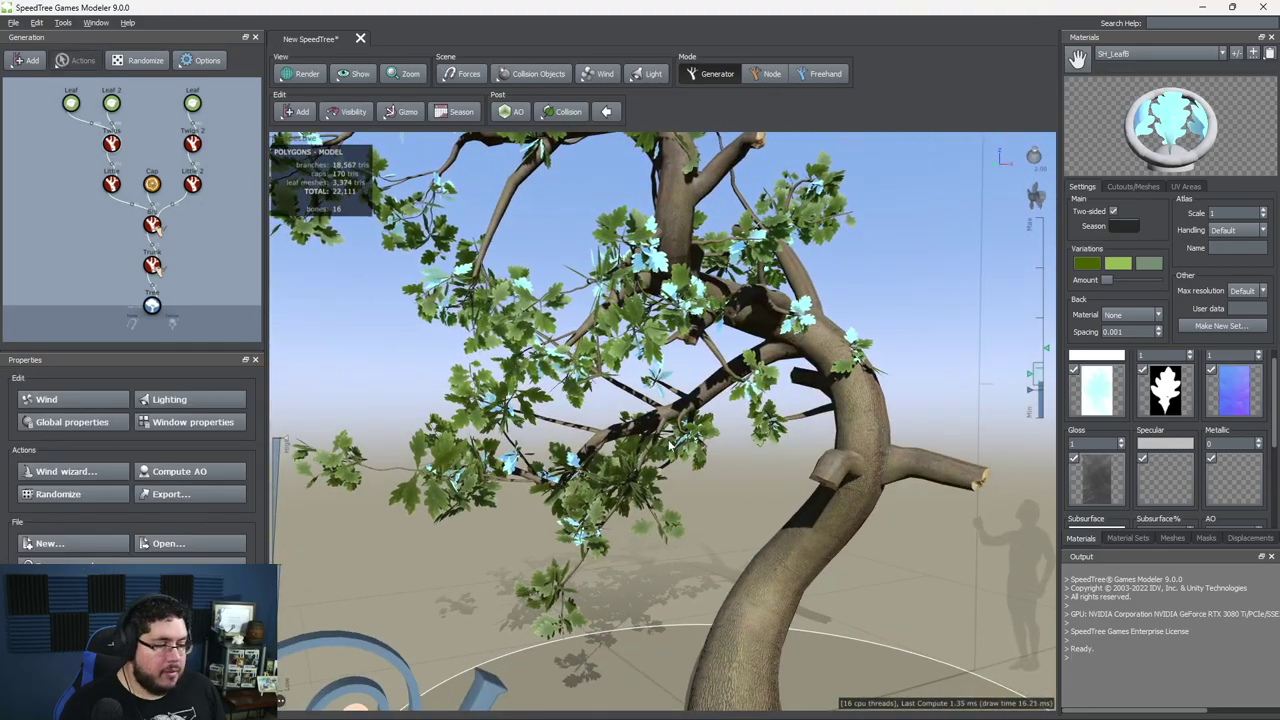
{"action": "scroll", "coordinate": [803, 447], "scroll_direction": "down", "scroll_amount": 5}
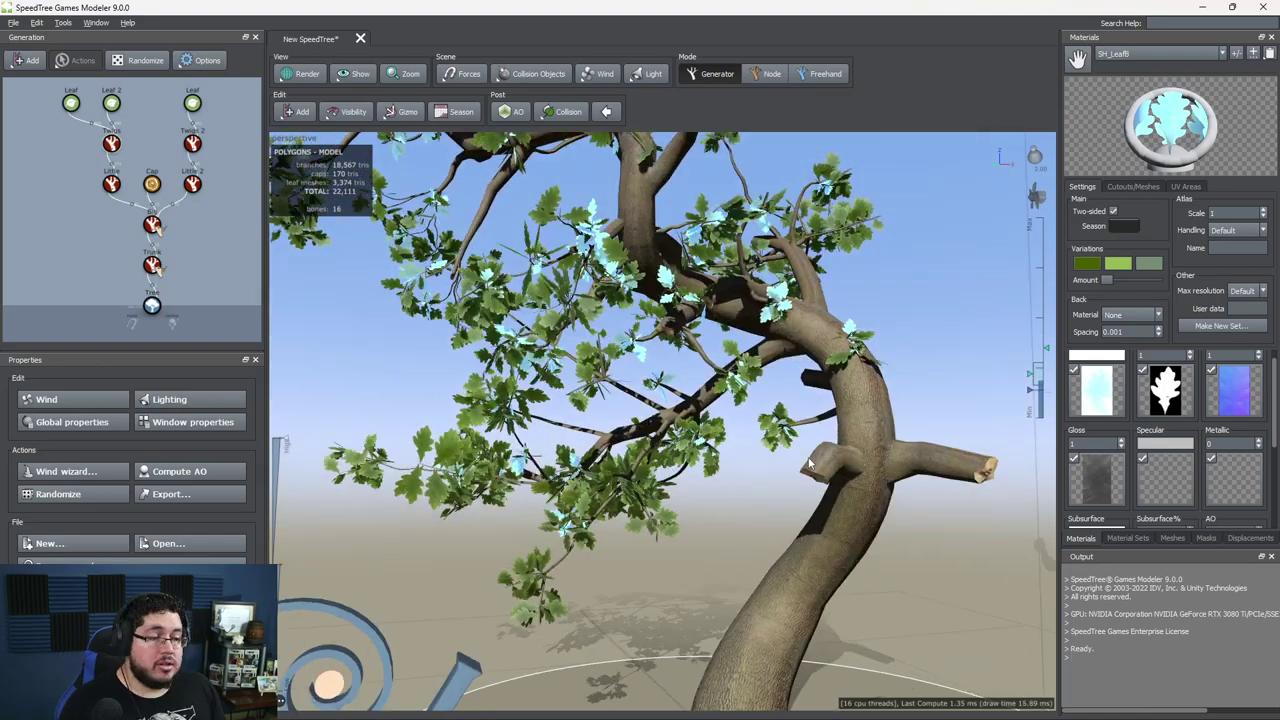
{"action": "scroll", "coordinate": [806, 502], "scroll_direction": "up", "scroll_amount": 4}
{"action": "scroll", "coordinate": [794, 514], "scroll_direction": "up", "scroll_amount": 3}
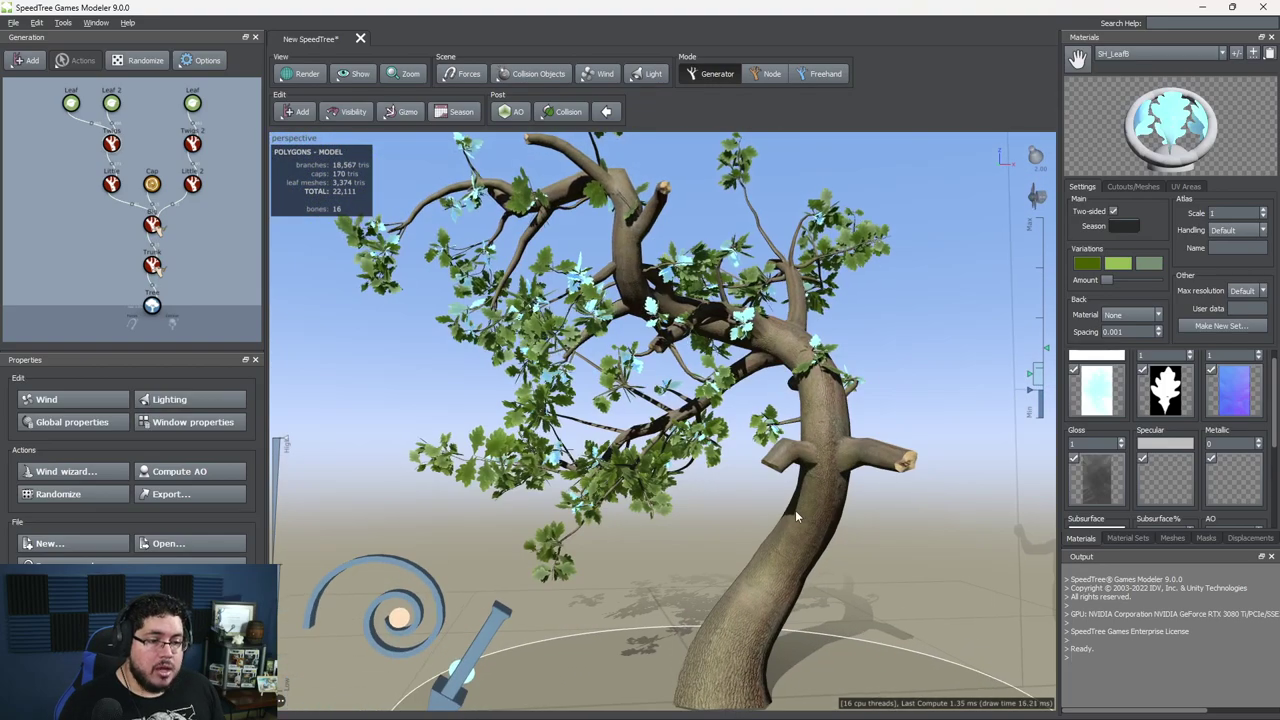
{"action": "scroll", "coordinate": [783, 508], "scroll_direction": "down", "scroll_amount": 2}
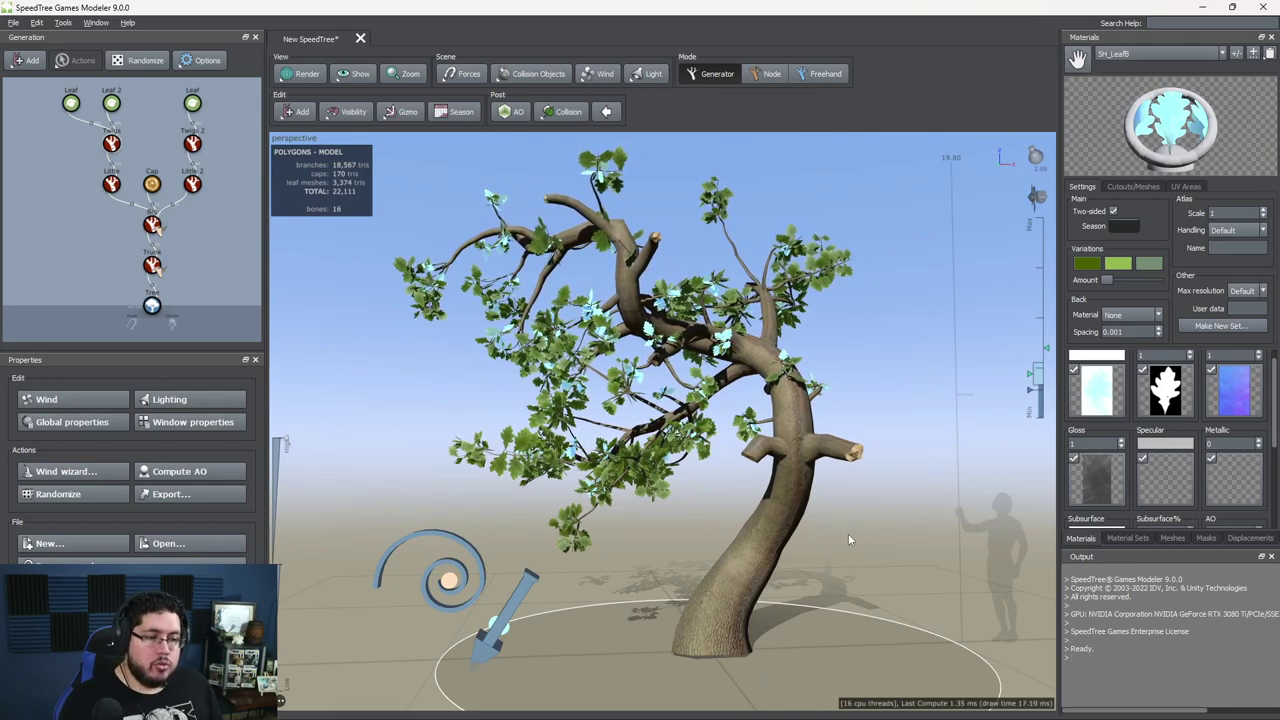
{"action": "scroll", "coordinate": [861, 547], "scroll_direction": "down", "scroll_amount": 5}
{"action": "scroll", "coordinate": [840, 539], "scroll_direction": "up", "scroll_amount": 3}
{"action": "scroll", "coordinate": [860, 520], "scroll_direction": "up", "scroll_amount": 5}
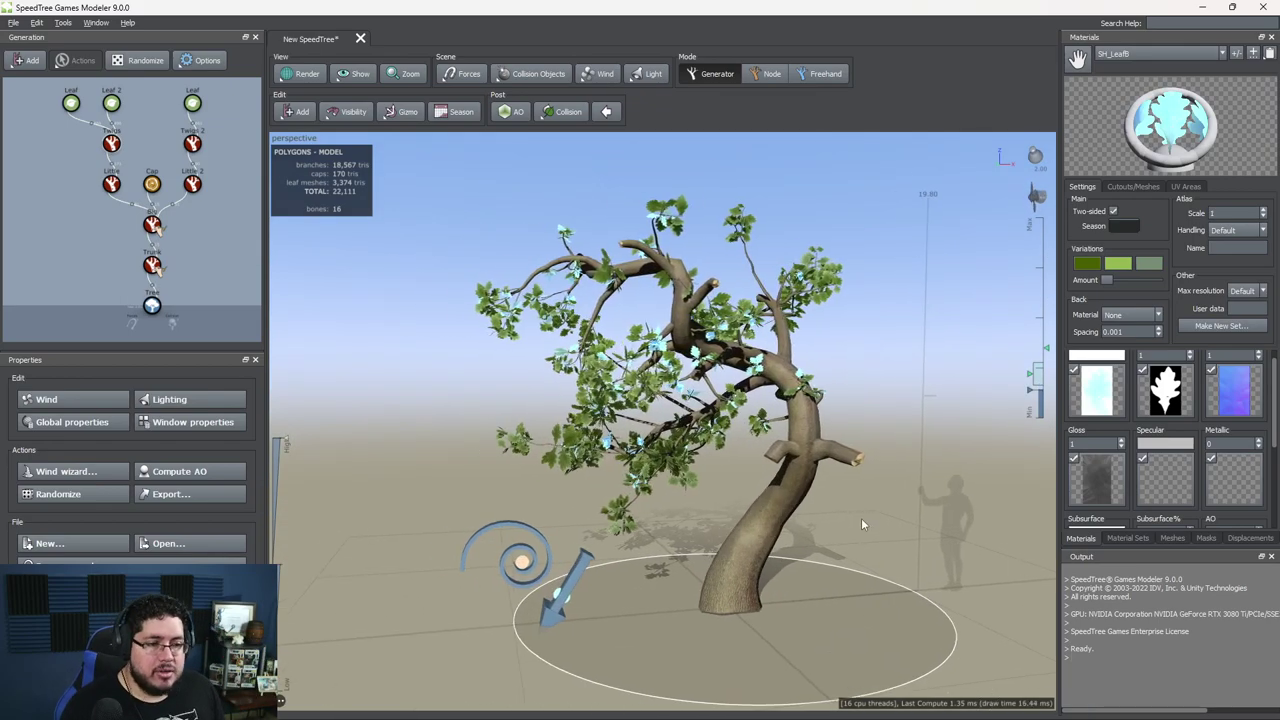
Step: Set the Trunk generator's displacement to a radial amount of 1.44 and a length amount of 0.75
{"action": "left_click", "coordinate": [760, 460]}
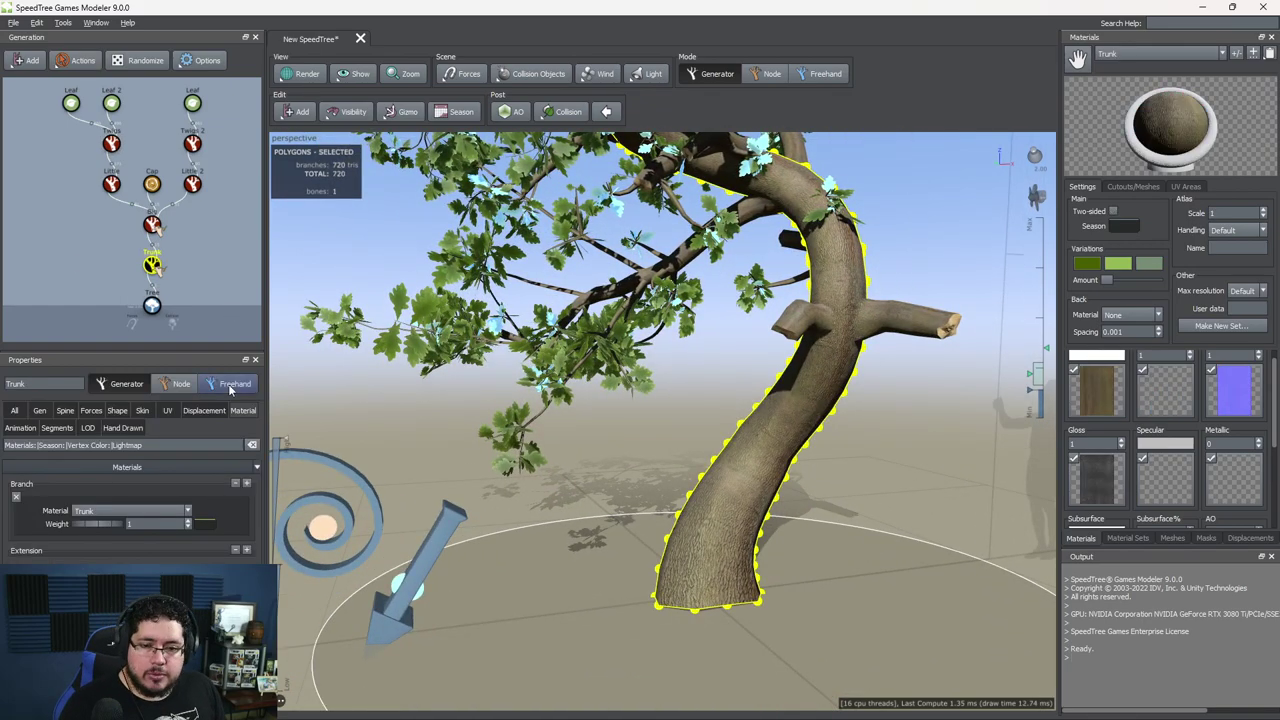
{"action": "left_click", "coordinate": [204, 410]}
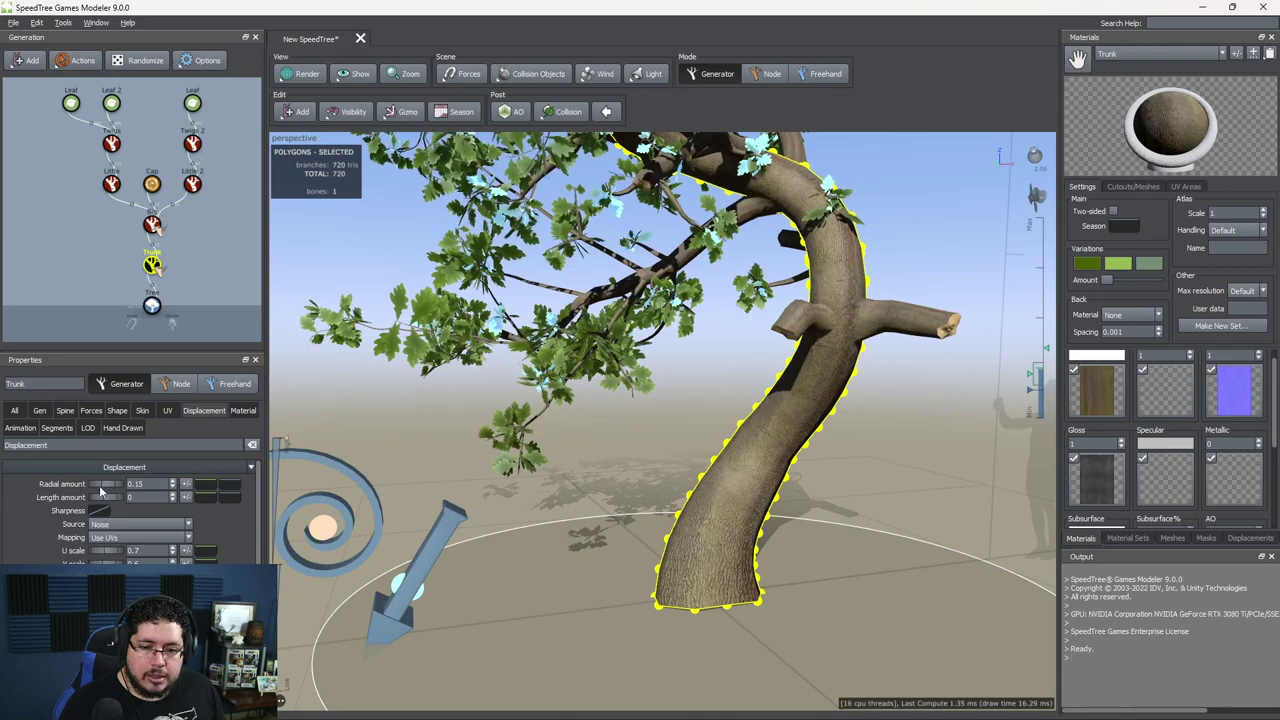
{"action": "left_click_drag", "start_coordinate": [101, 490], "coordinate": [122, 473]}
{"action": "left_click_drag", "start_coordinate": [780, 446], "coordinate": [610, 447]}
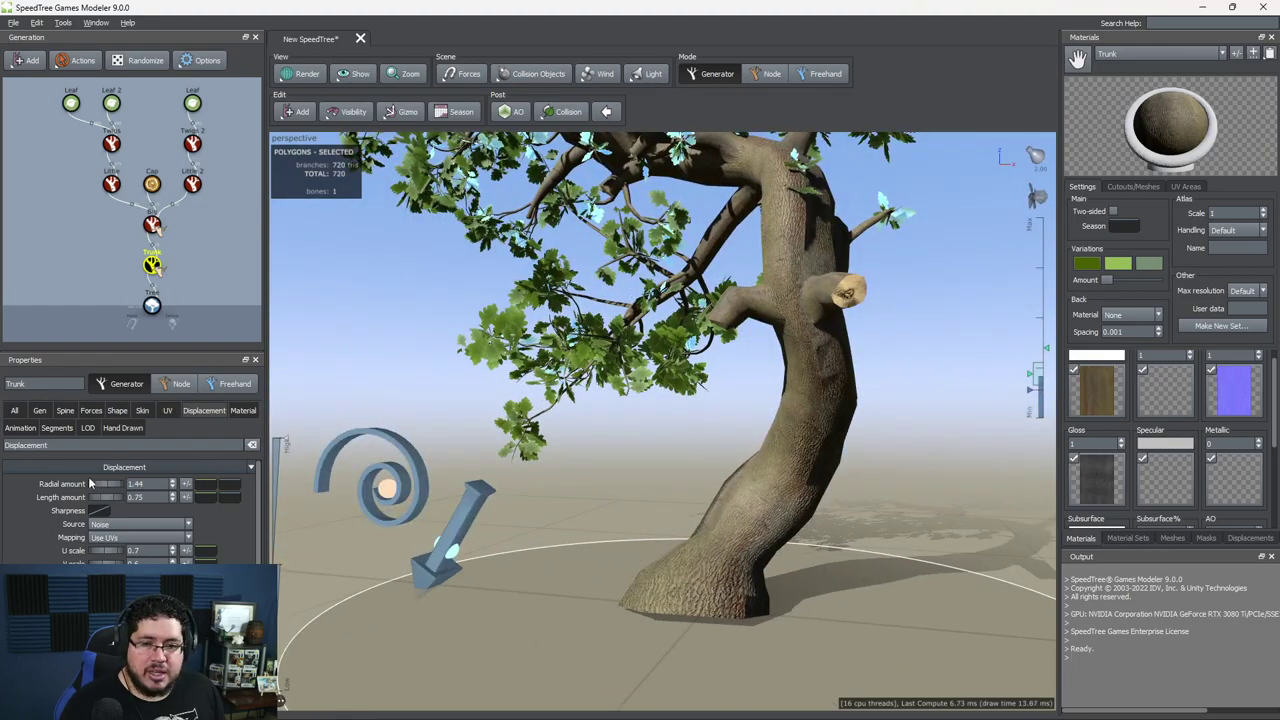
Step: Look through the Trunk generator's generation and spine settings, and set its generation mode to Classic
{"action": "left_click", "coordinate": [39, 411]}
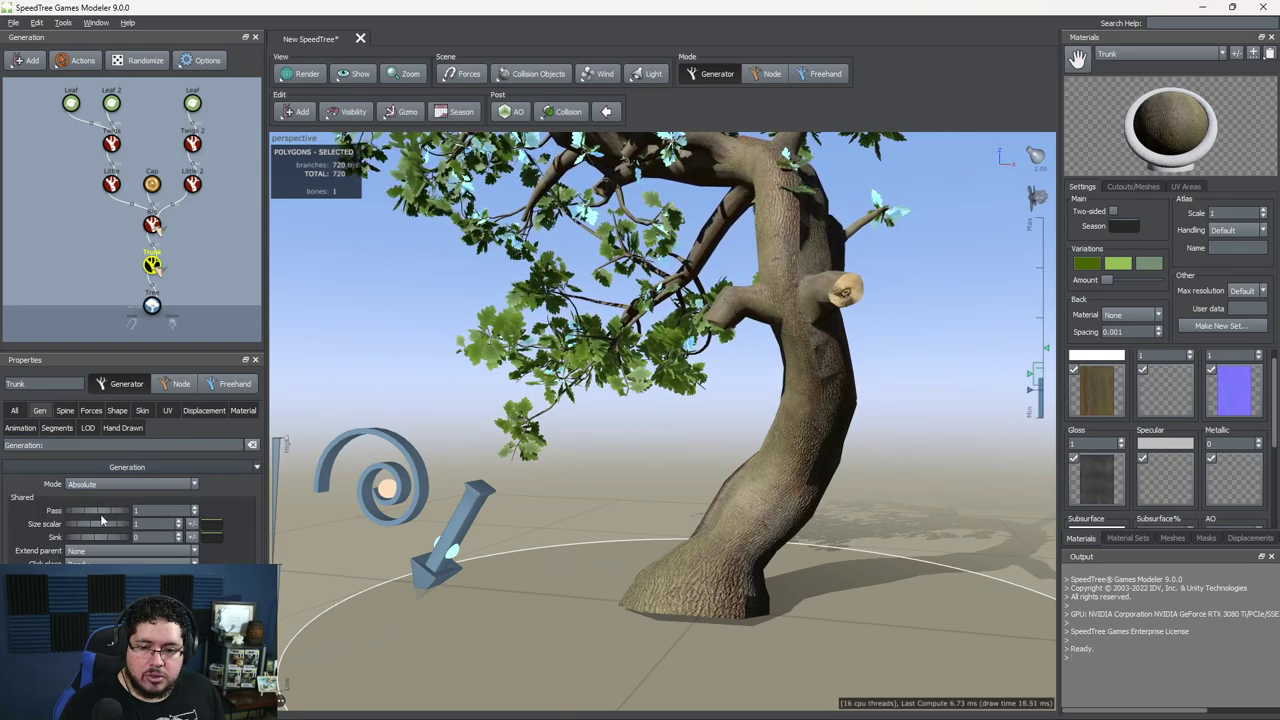
{"action": "left_click", "coordinate": [63, 411]}
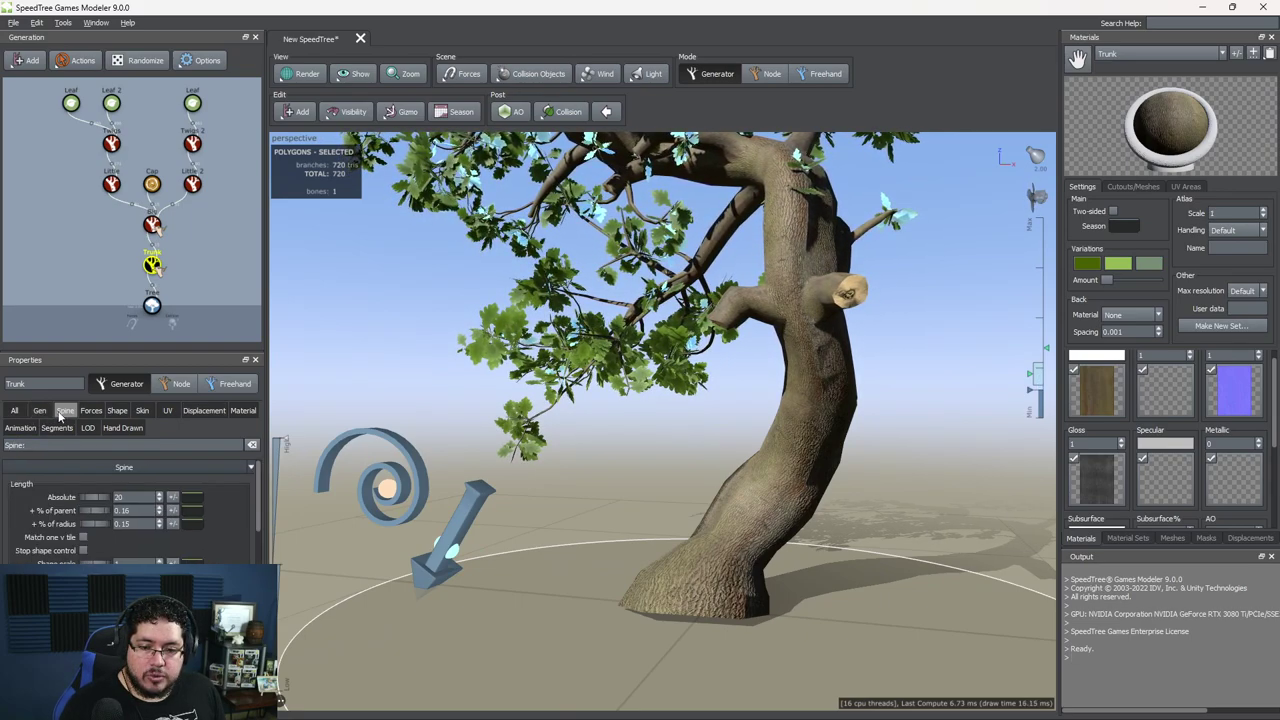
{"action": "left_click", "coordinate": [44, 410]}
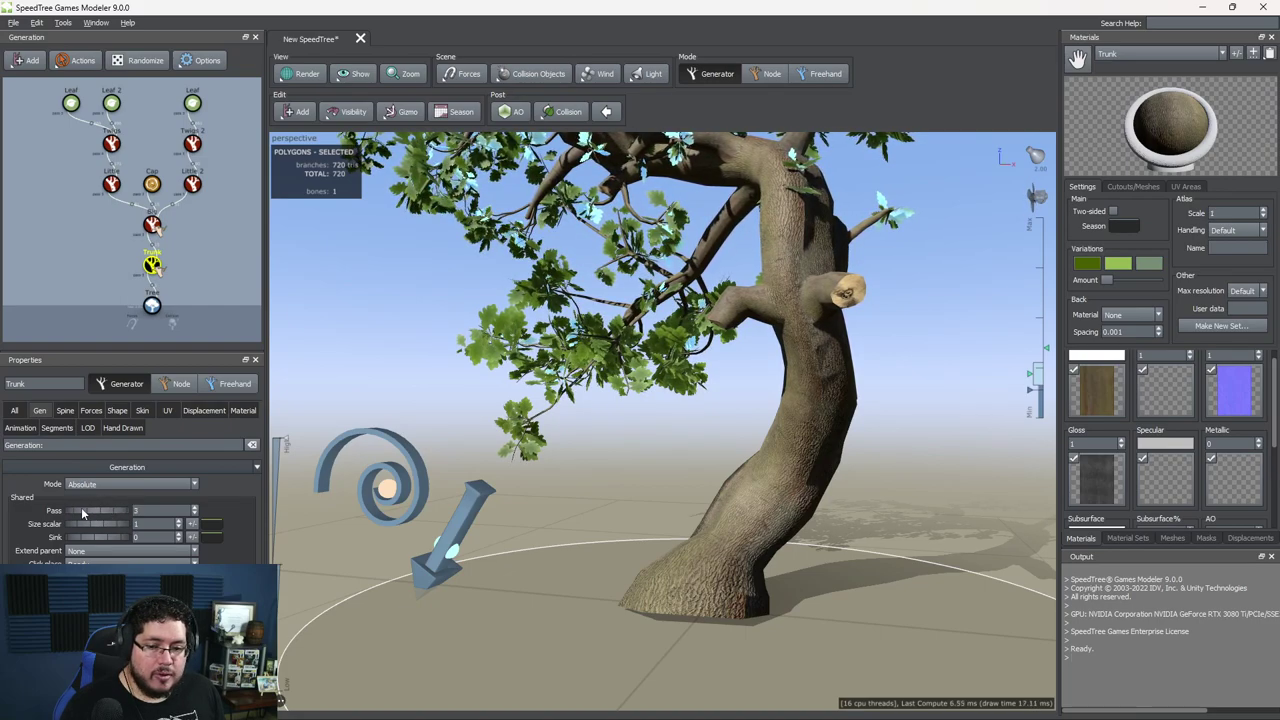
{"action": "left_click", "coordinate": [126, 484]}
{"action": "left_click", "coordinate": [126, 447]}
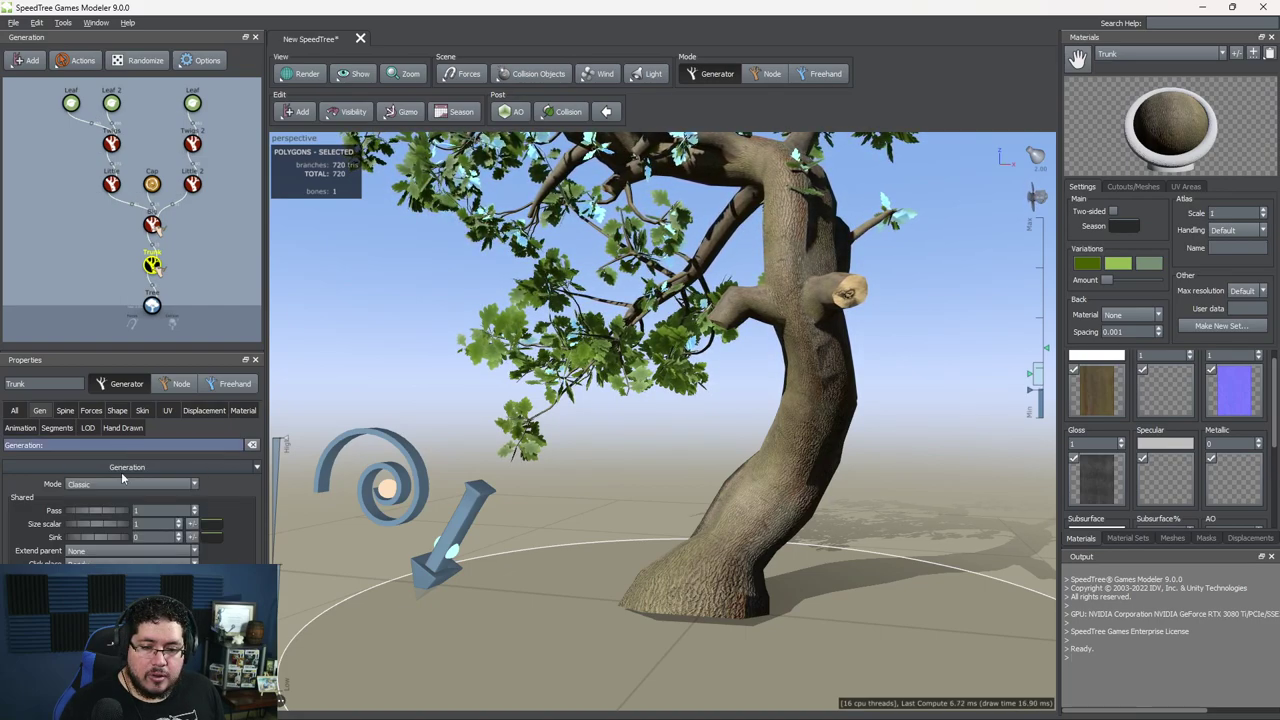
{"action": "left_click", "coordinate": [152, 304]}
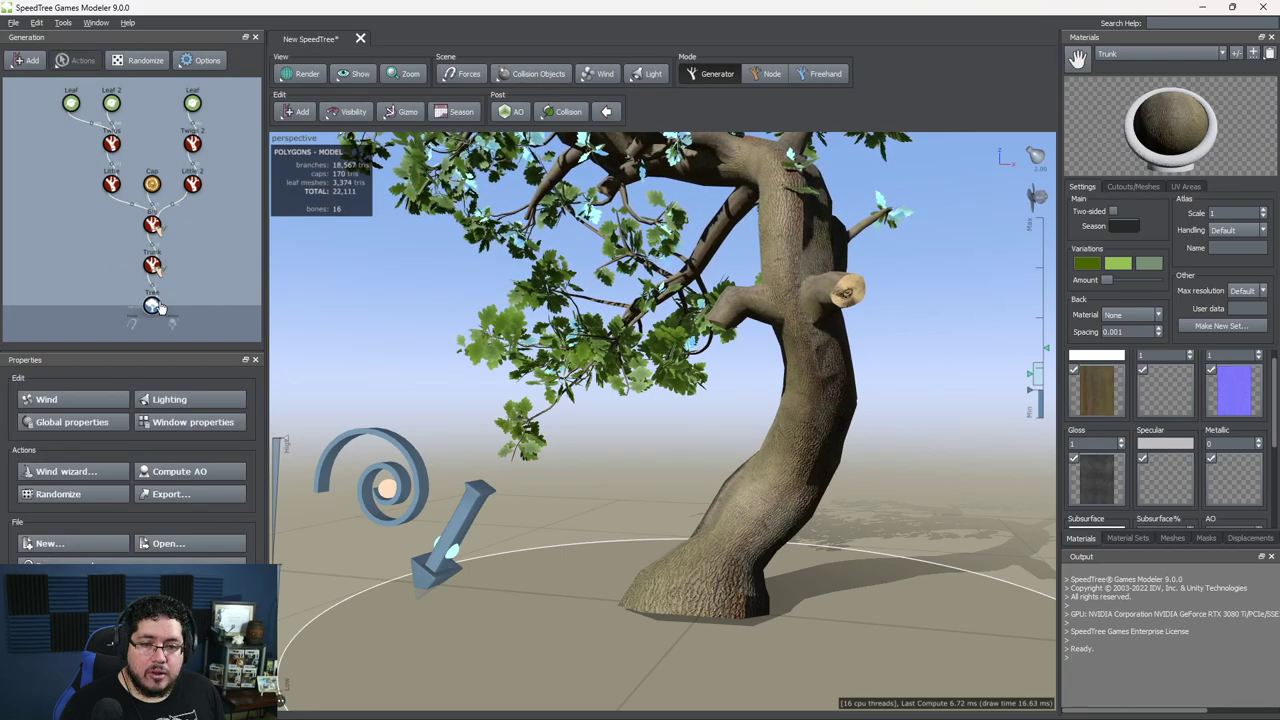
Step: Add the Roots decoration to the Trunk generator and inspect the roots around the trunk base
{"action": "left_click", "coordinate": [151, 265]}
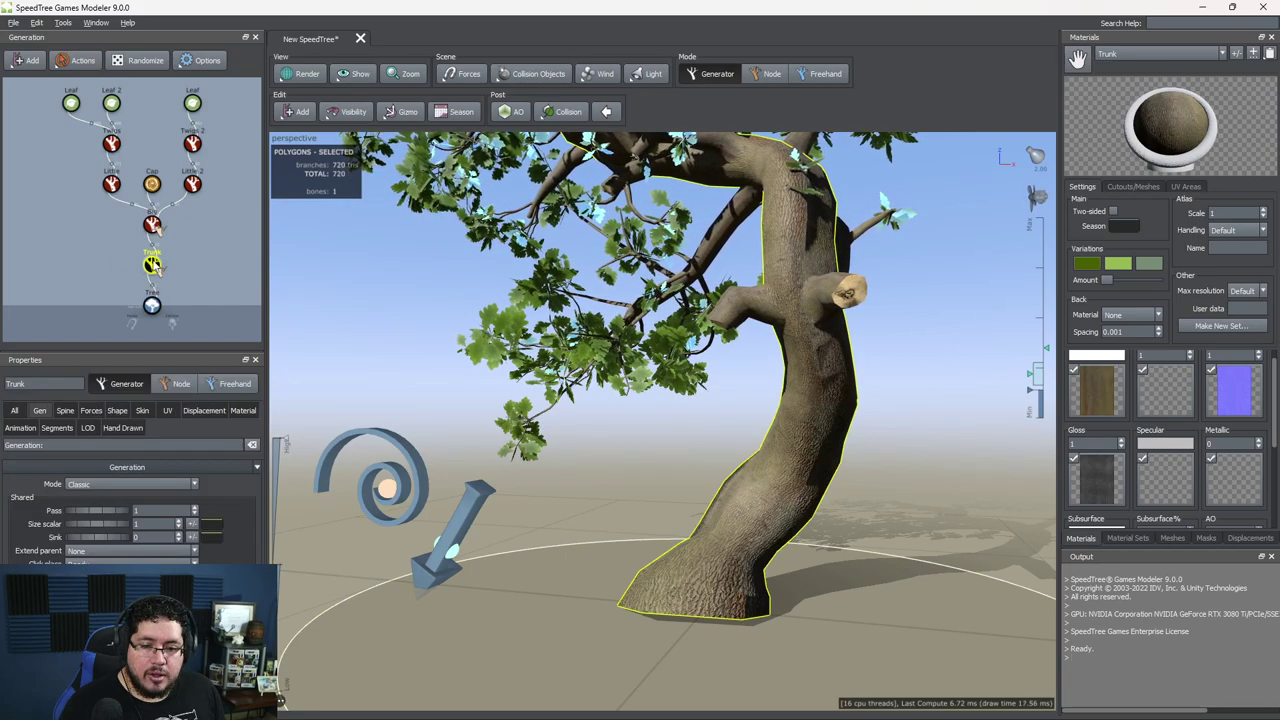
{"action": "left_click", "coordinate": [216, 411]}
{"action": "left_click_drag", "start_coordinate": [746, 460], "coordinate": [772, 456]}
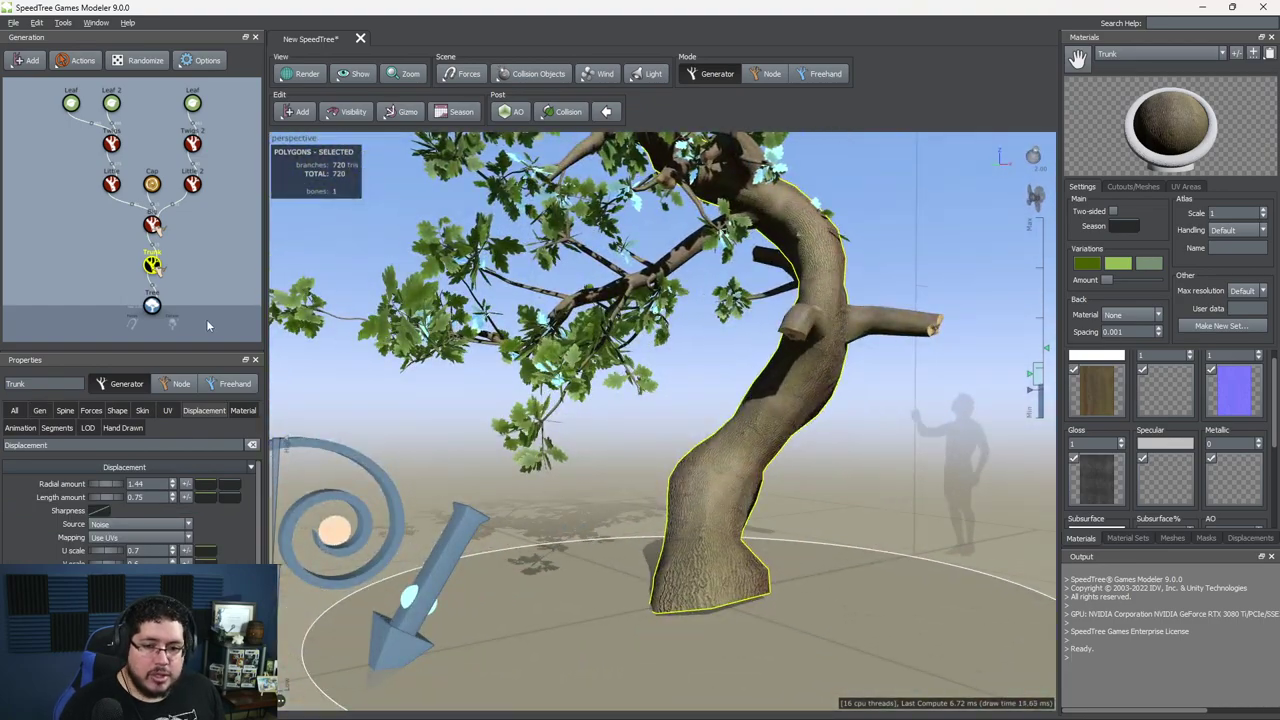
{"action": "right_click", "coordinate": [151, 266]}
{"action": "mouse_move", "coordinate": [279, 17]}
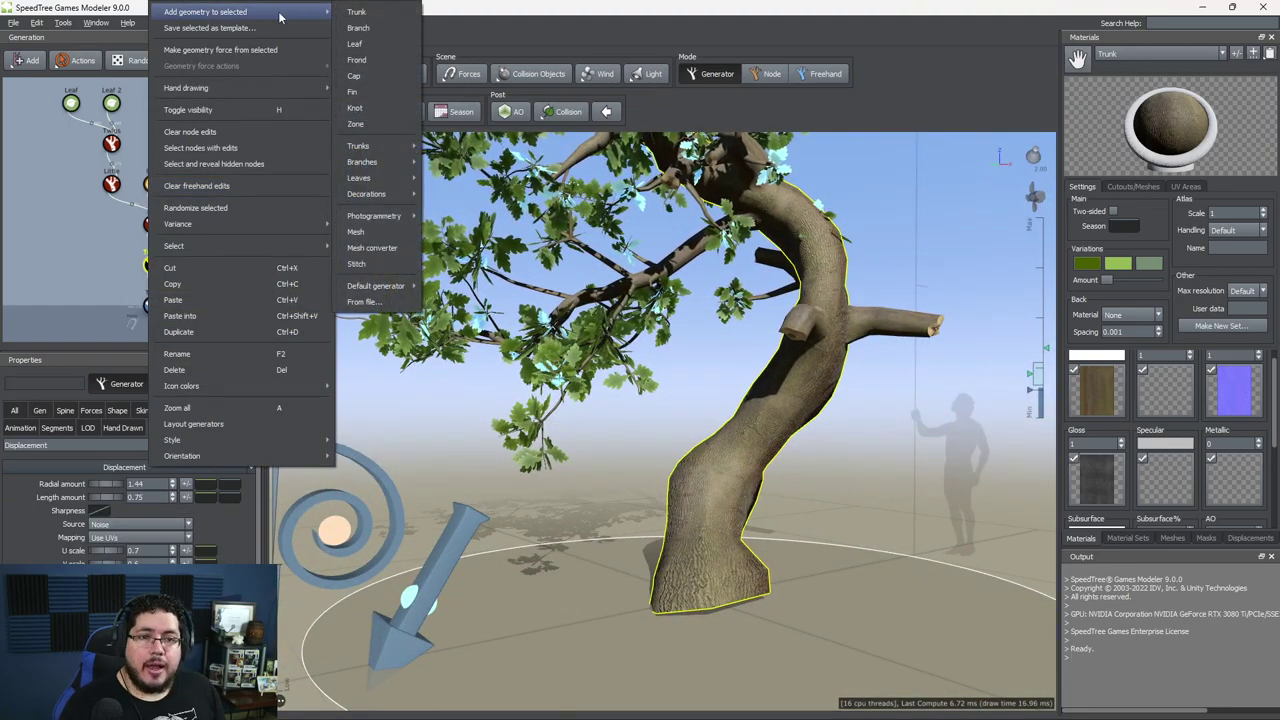
{"action": "mouse_move", "coordinate": [398, 195]}
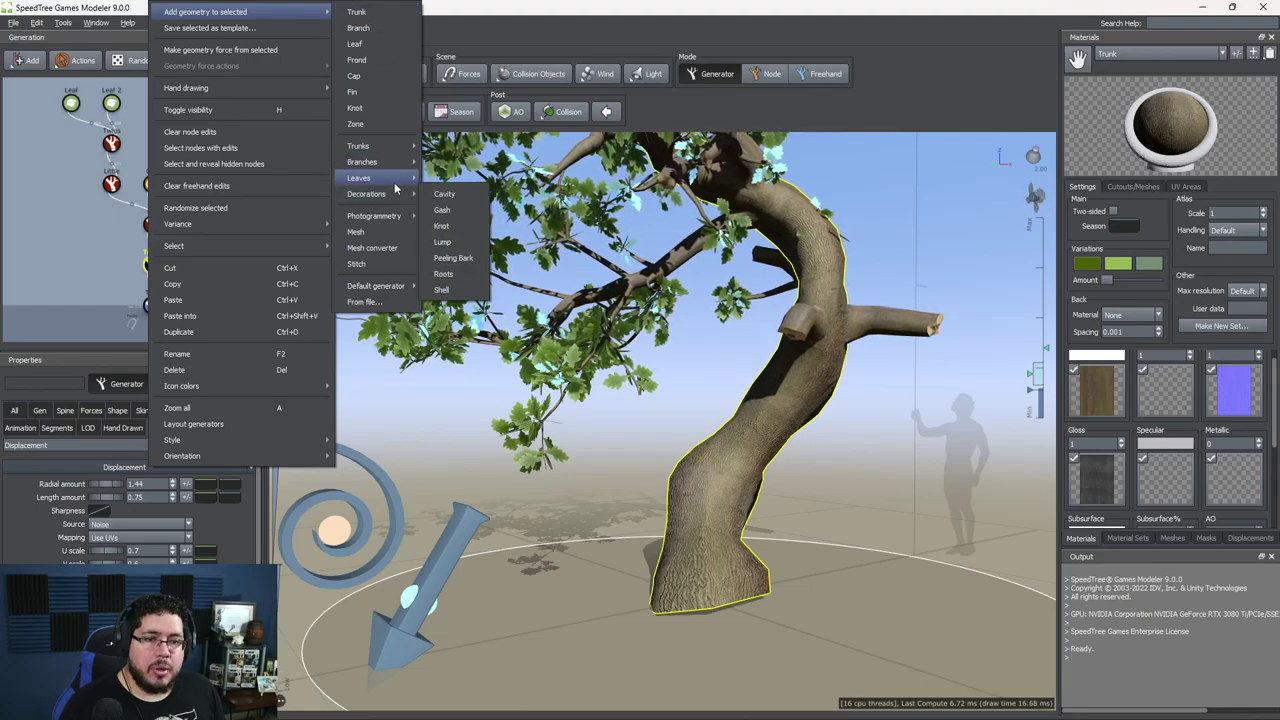
{"action": "left_click", "coordinate": [460, 277]}
{"action": "left_click_drag", "start_coordinate": [830, 570], "coordinate": [708, 529]}
{"action": "scroll", "coordinate": [708, 529], "scroll_direction": "down", "scroll_amount": 5}
{"action": "scroll", "coordinate": [707, 530], "scroll_direction": "up", "scroll_amount": 3}
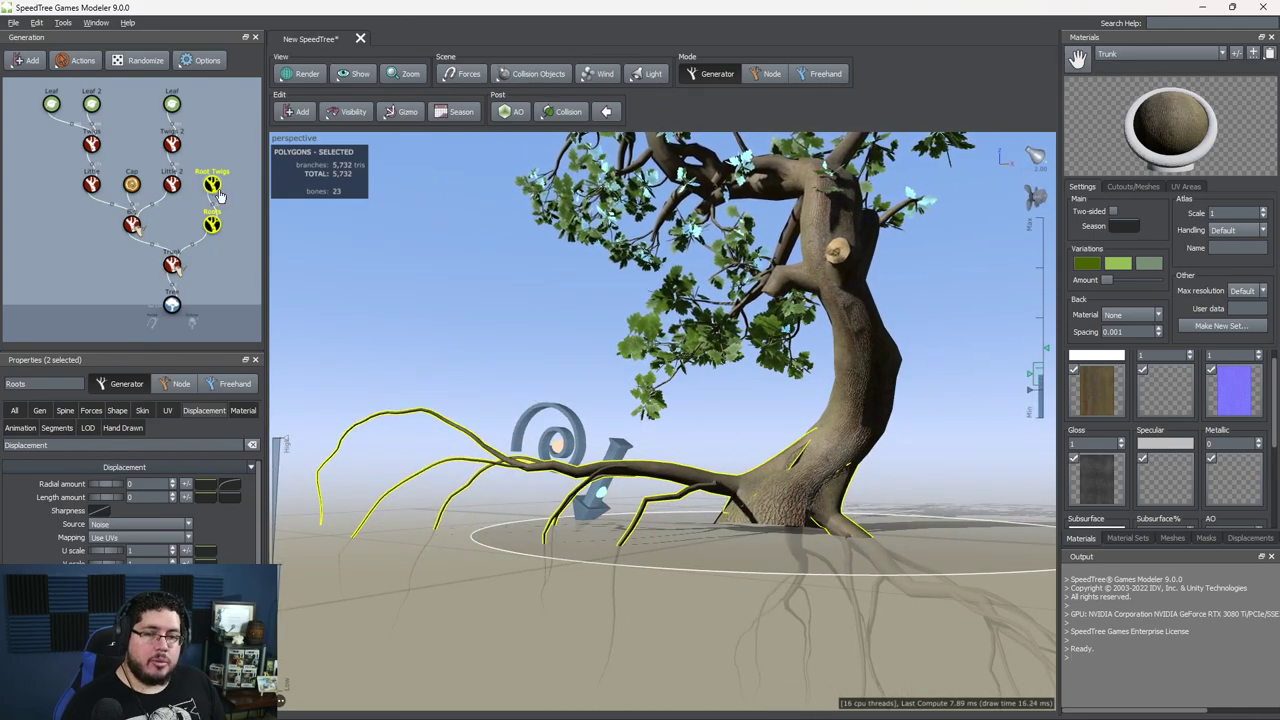
Step: Set the radial displacement amount of Roots and Root Twigs to 0.14, and leave only the Roots generator selected
{"action": "left_click_drag", "start_coordinate": [605, 380], "coordinate": [629, 532]}
{"action": "scroll", "coordinate": [710, 481], "scroll_direction": "down", "scroll_amount": 3}
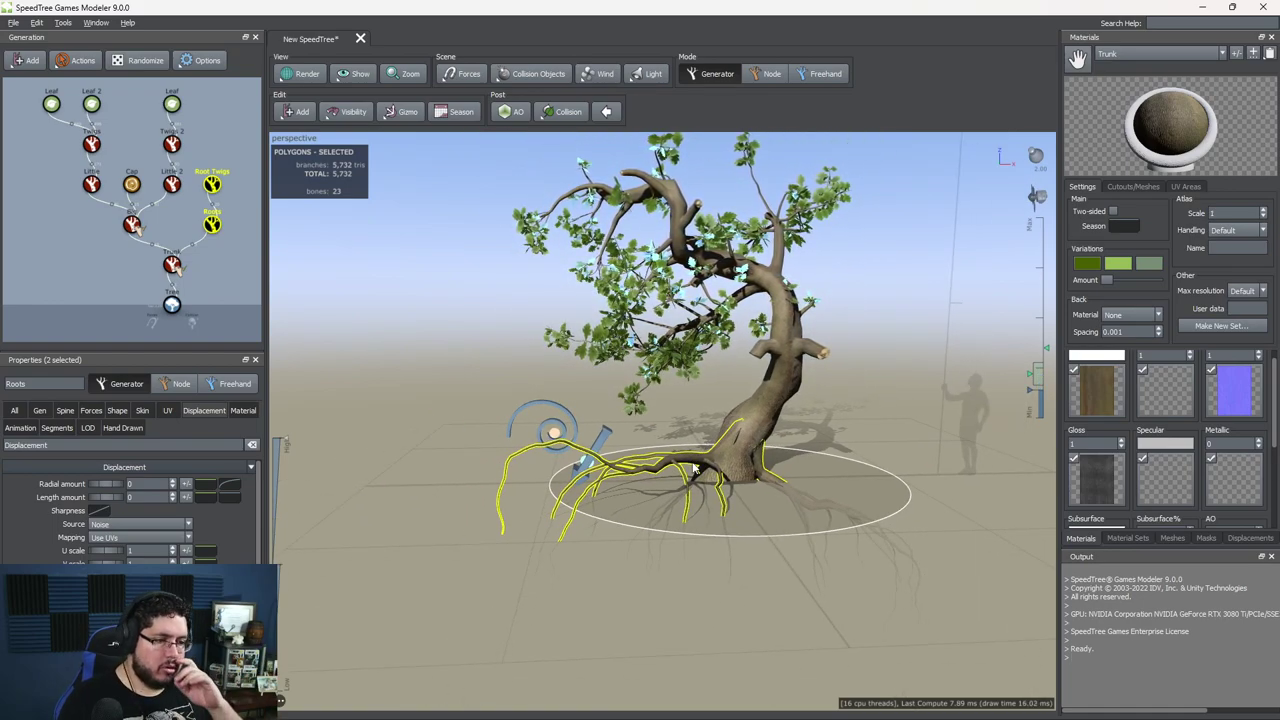
{"action": "left_click_drag", "start_coordinate": [695, 471], "coordinate": [771, 399]}
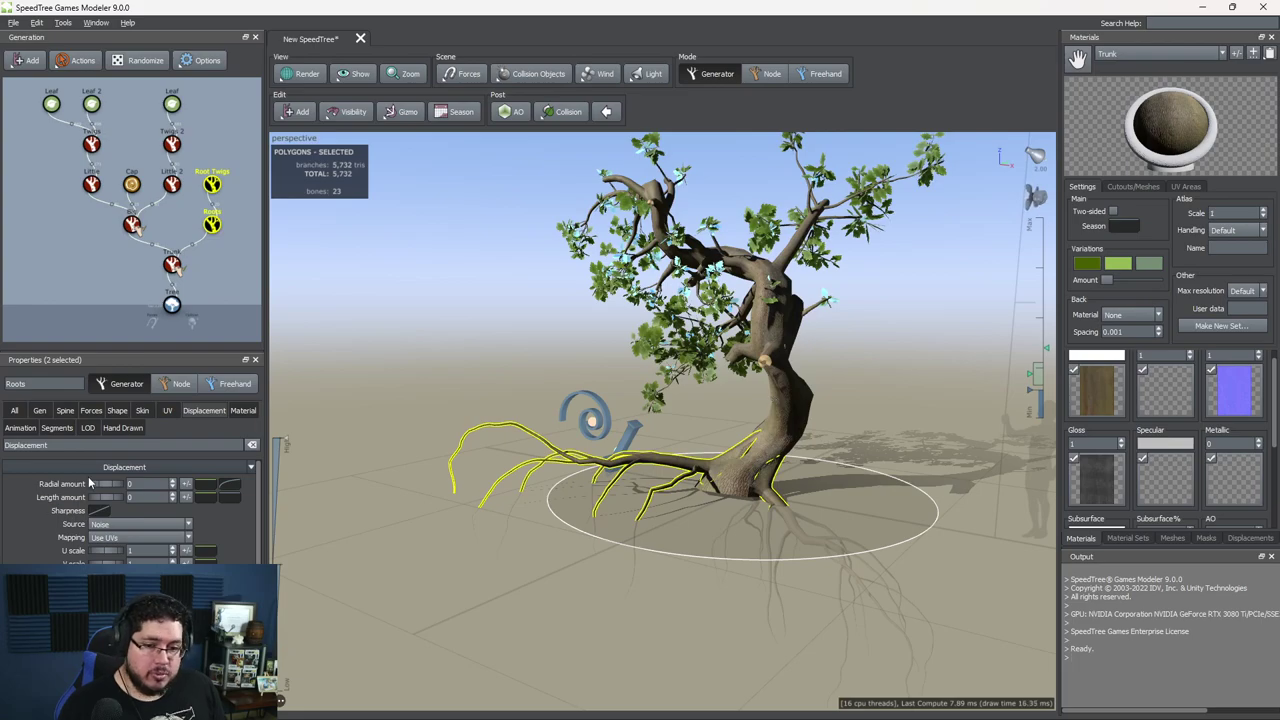
{"action": "left_click_drag", "start_coordinate": [104, 490], "coordinate": [107, 487]}
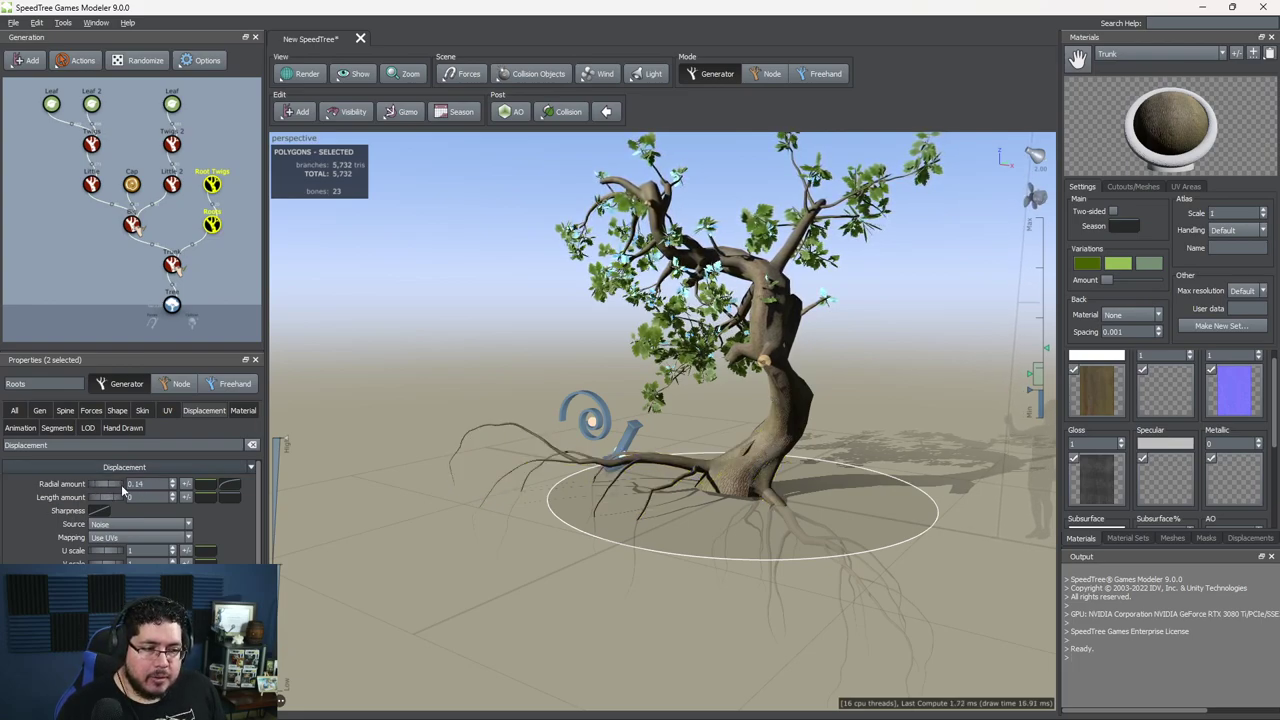
{"action": "left_click", "coordinate": [214, 232]}
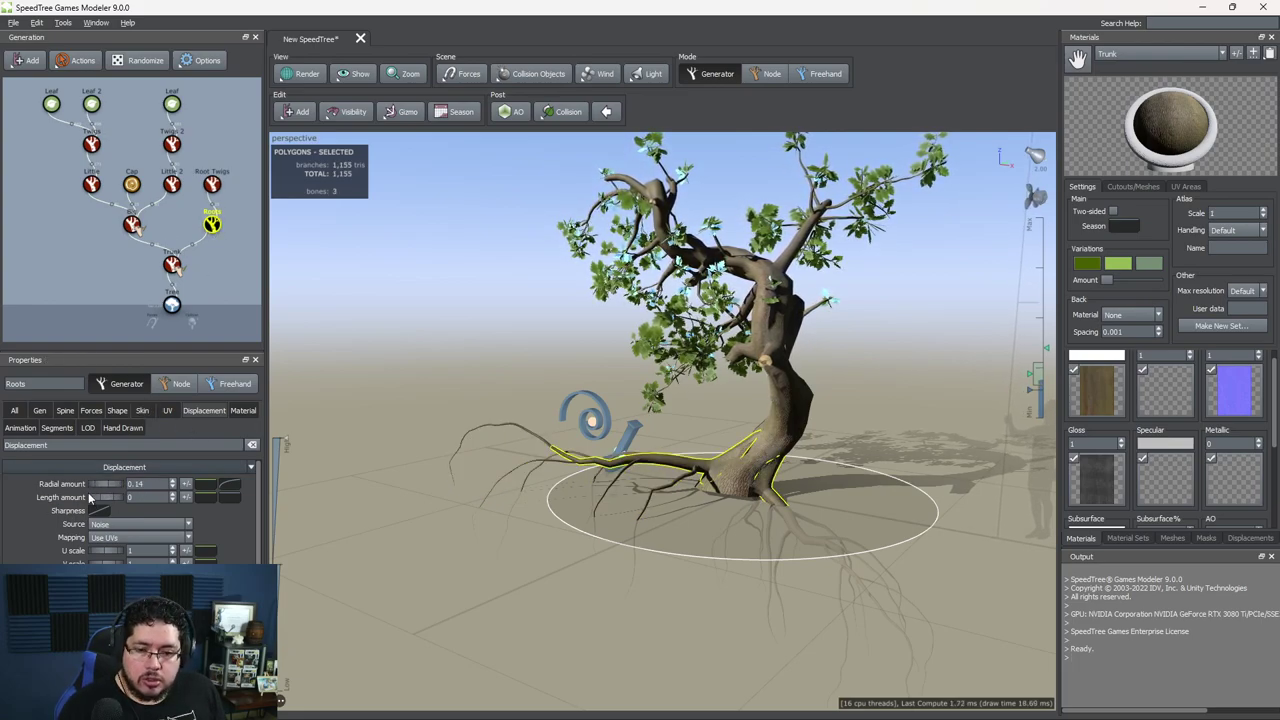
Step: Set the Roots generator's frequency to 3.06 and count to 5, and its displacement to radial amount 1.42 and length amount 0.99
{"action": "left_click", "coordinate": [40, 411]}
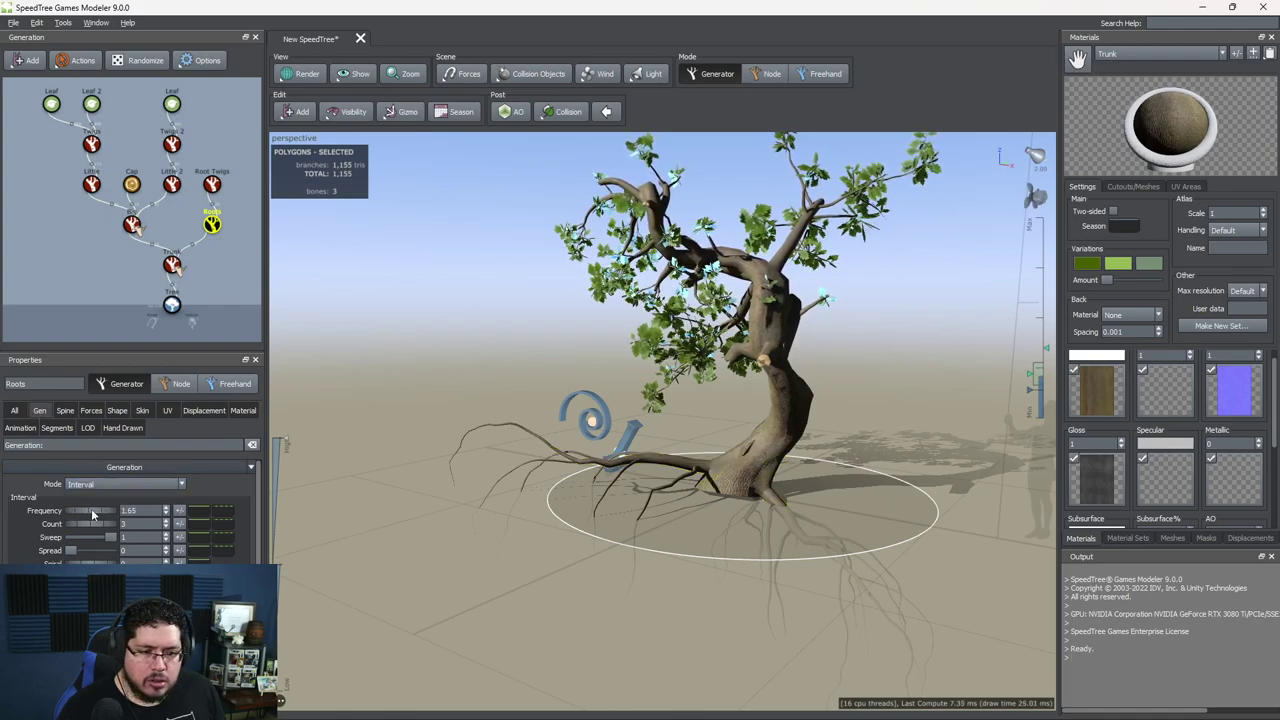
{"action": "mouse_move", "coordinate": [94, 521]}
{"action": "left_mouse_down"}
{"action": "mouse_move", "coordinate": [133, 517]}
{"action": "mouse_move", "coordinate": [109, 516]}
{"action": "left_mouse_up"}
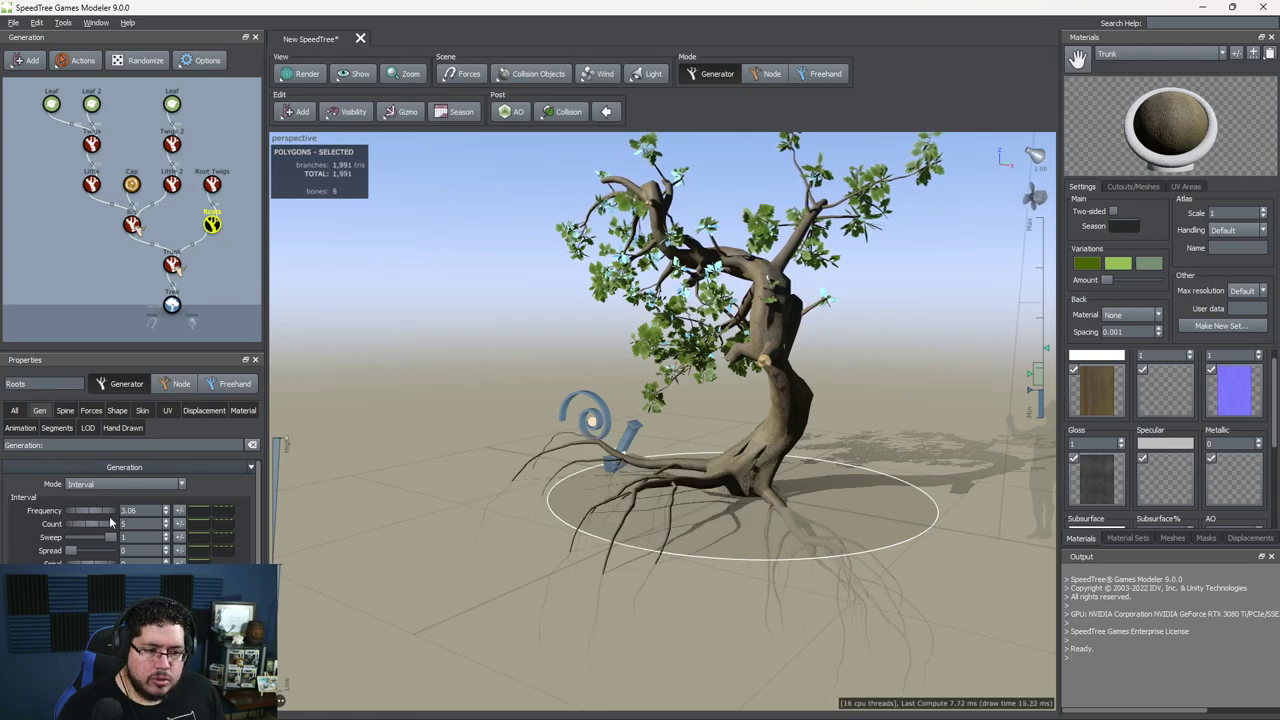
{"action": "left_click", "coordinate": [191, 413]}
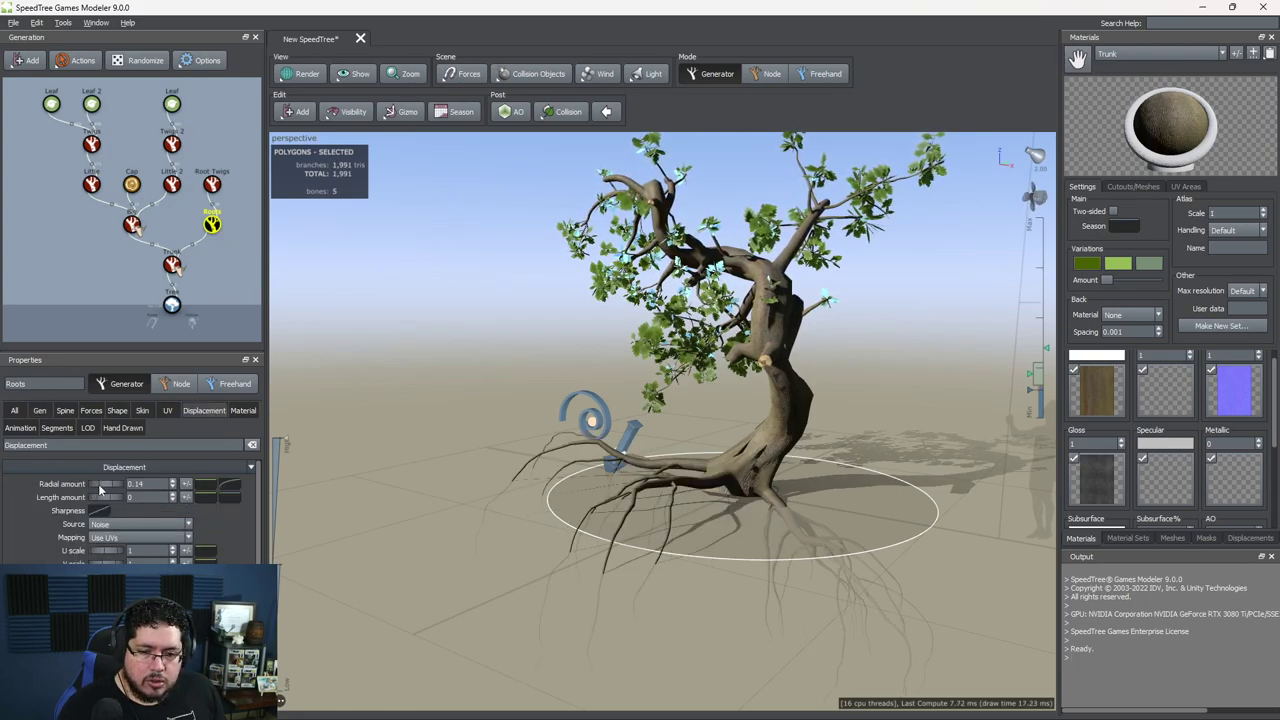
{"action": "left_click_drag", "start_coordinate": [183, 497], "coordinate": [110, 496]}
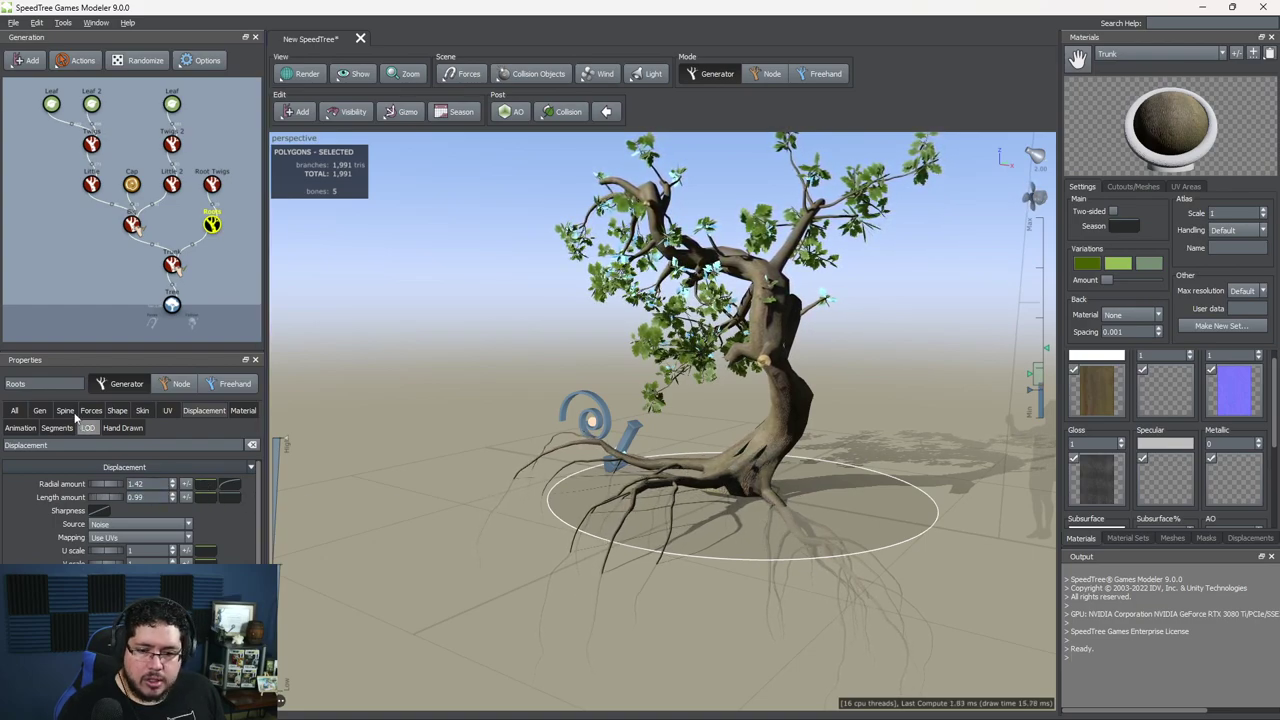
Step: Enable the Curl and Direction forces on the Roots generator
{"action": "left_click", "coordinate": [92, 411]}
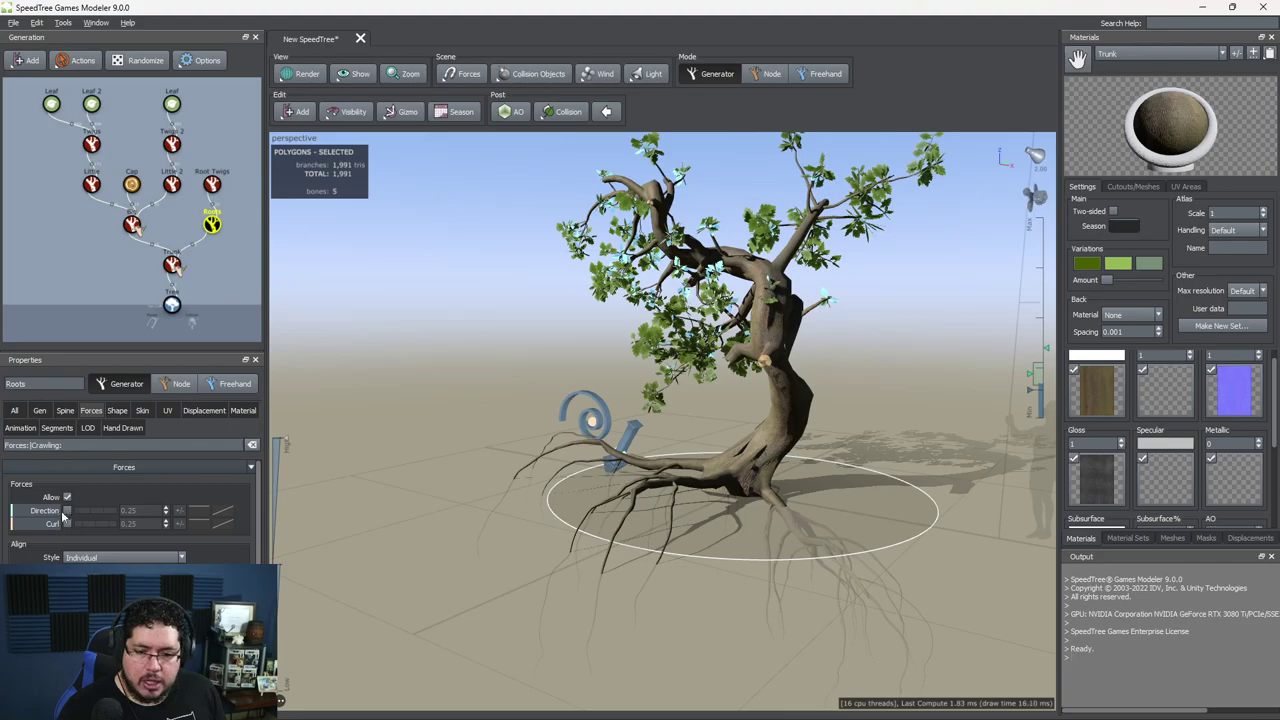
{"action": "left_click", "coordinate": [67, 524]}
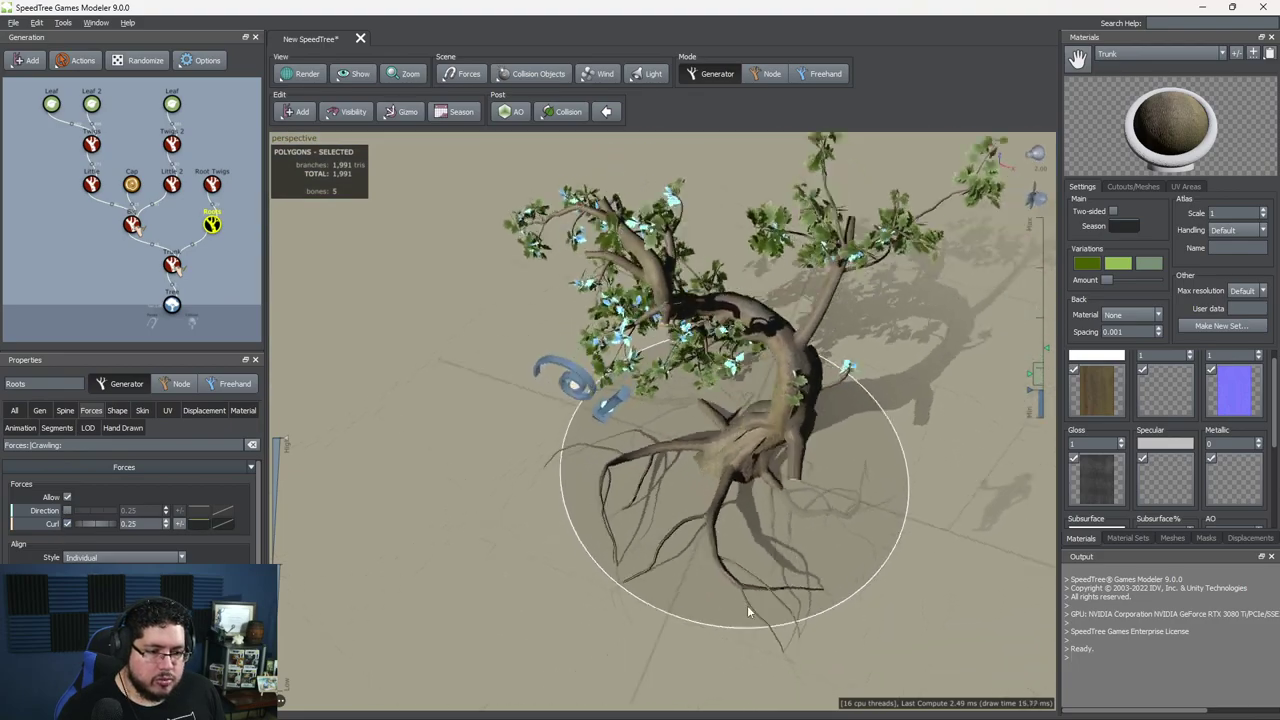
{"action": "left_click", "coordinate": [67, 511]}
{"action": "mouse_move", "coordinate": [647, 522]}
{"action": "left_mouse_down"}
{"action": "mouse_move", "coordinate": [572, 493]}
{"action": "mouse_move", "coordinate": [660, 507]}
{"action": "mouse_move", "coordinate": [650, 512]}
{"action": "left_mouse_up"}
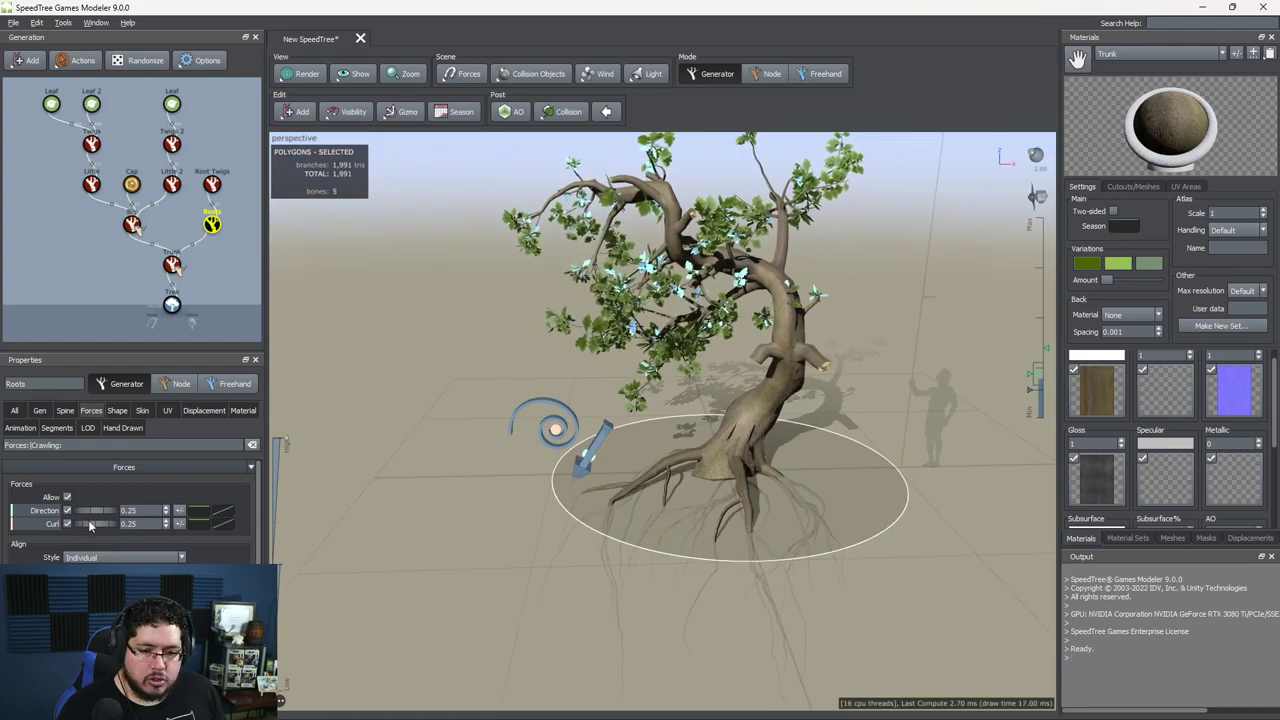
Step: Adjust the force strengths on the roots to about 0.14 for Direction and 0.73 for Curl
{"action": "left_click_drag", "start_coordinate": [84, 511], "coordinate": [127, 522]}
{"action": "left_click_drag", "start_coordinate": [621, 512], "coordinate": [618, 462]}
{"action": "scroll", "coordinate": [619, 568], "scroll_direction": "up", "scroll_amount": 5}
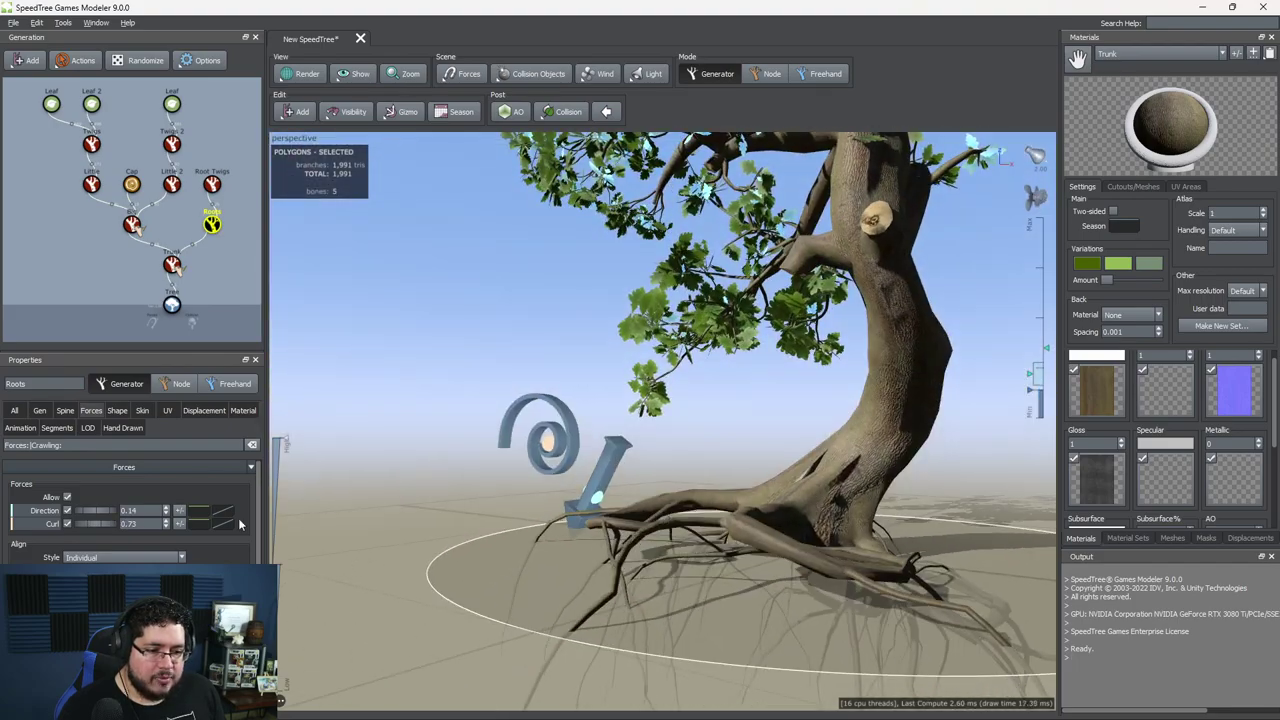
{"action": "left_click_drag", "start_coordinate": [110, 512], "coordinate": [107, 512]}
{"action": "left_click_drag", "start_coordinate": [431, 568], "coordinate": [565, 579]}
Step: Inspect where the roots blend into the trunk, and remove the Roots generator's displacement, setting its length amount to 0
{"action": "left_click", "coordinate": [757, 443]}
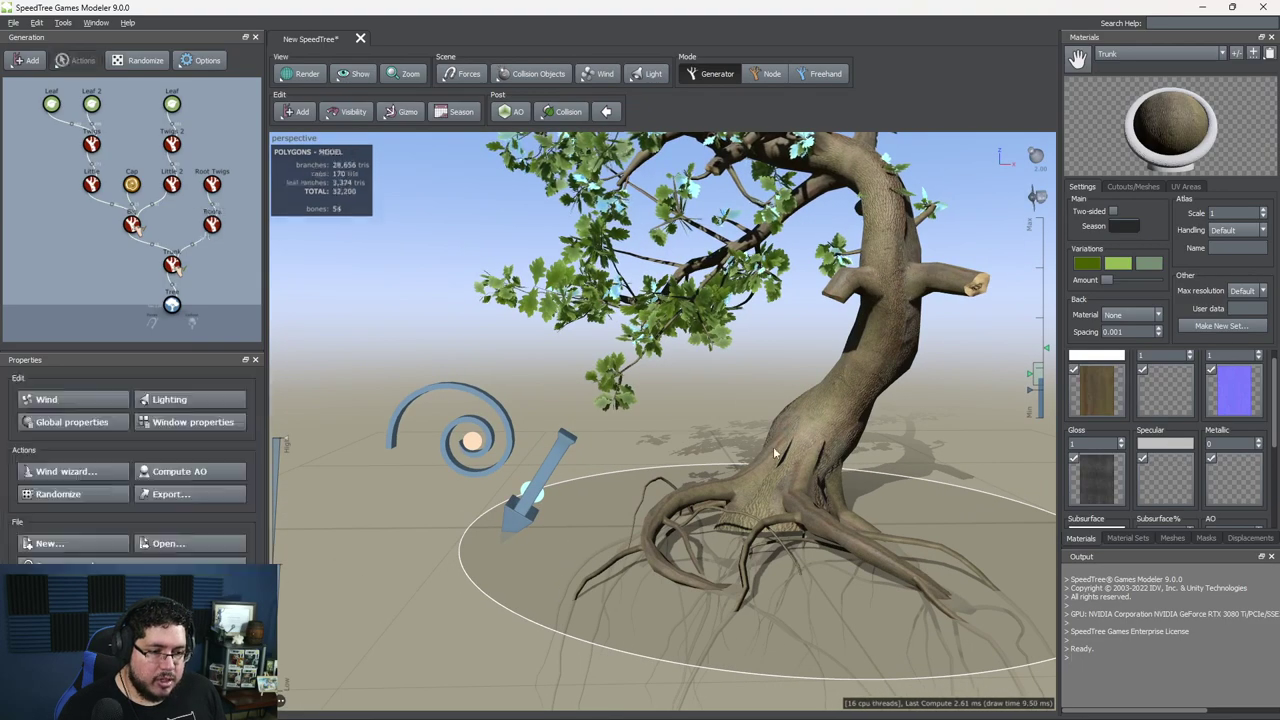
{"action": "left_click_drag", "start_coordinate": [757, 443], "coordinate": [837, 468]}
{"action": "scroll", "coordinate": [837, 468], "scroll_direction": "down", "scroll_amount": 3}
{"action": "scroll", "coordinate": [849, 524], "scroll_direction": "up", "scroll_amount": 5}
{"action": "left_click_drag", "start_coordinate": [849, 531], "coordinate": [522, 397]}
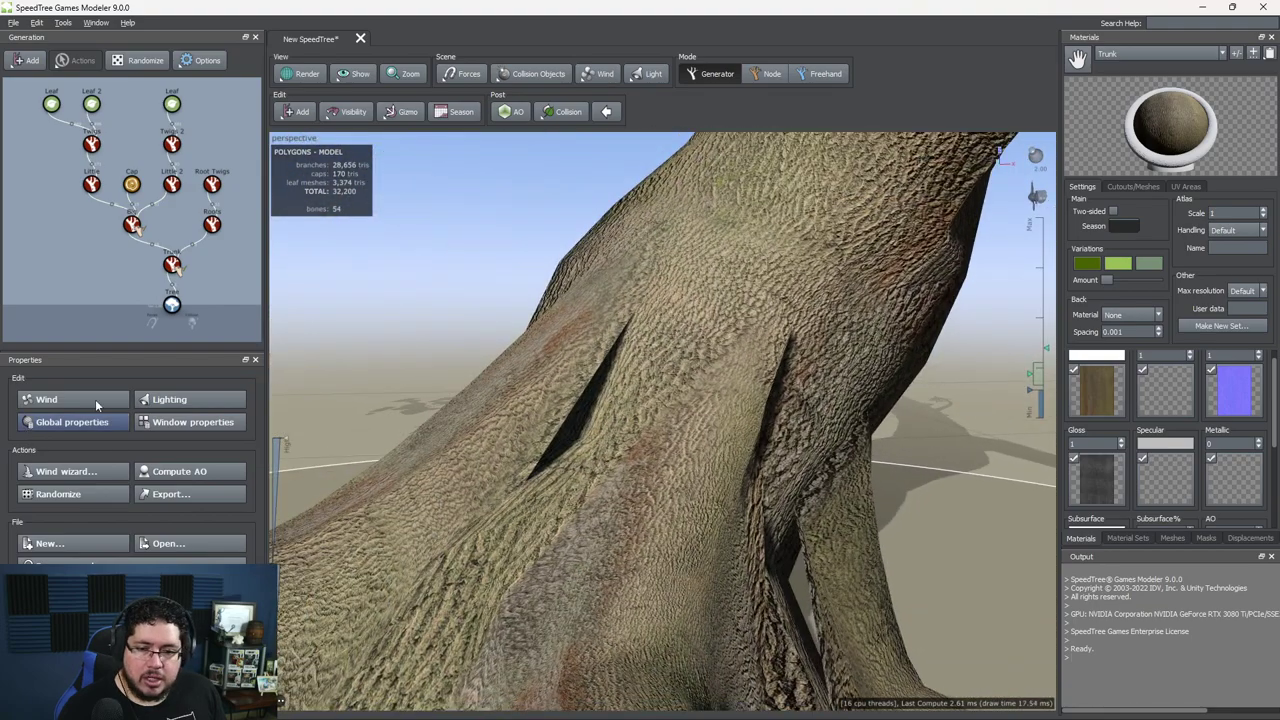
{"action": "left_click", "coordinate": [209, 230]}
{"action": "left_click", "coordinate": [204, 410]}
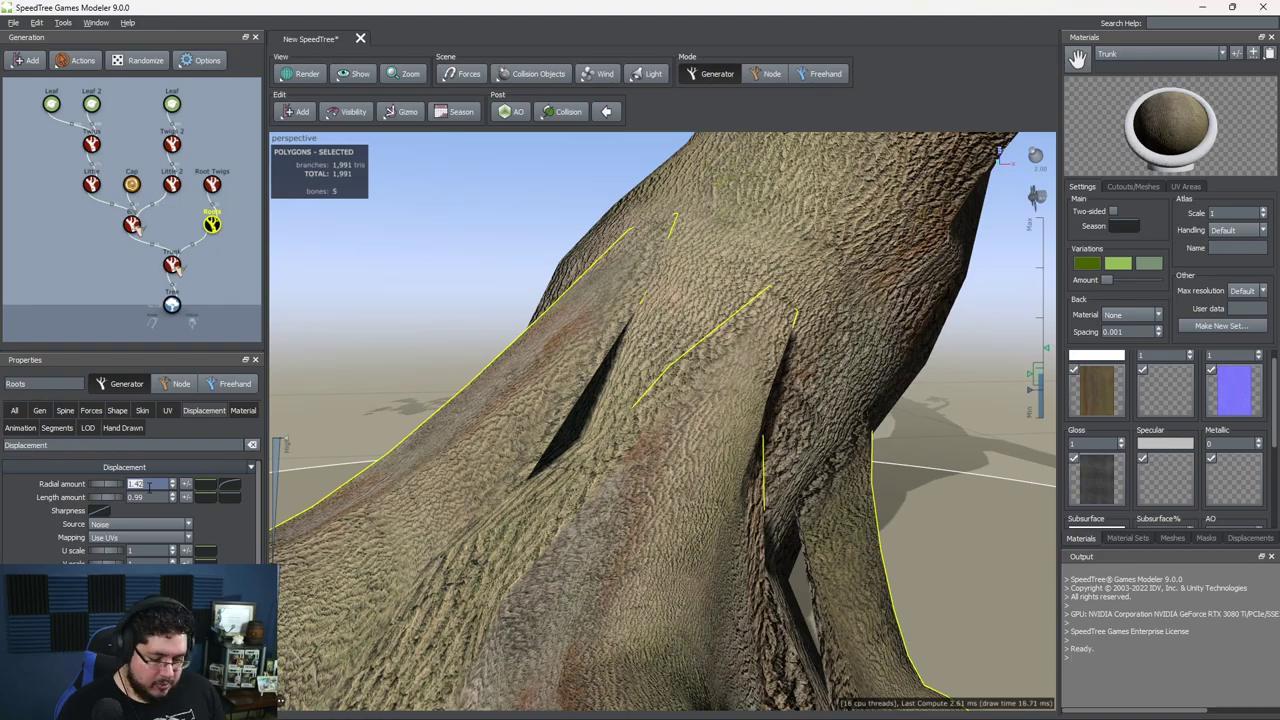
{"action": "scroll", "coordinate": [150, 484], "scroll_direction": "down", "scroll_amount": 1}
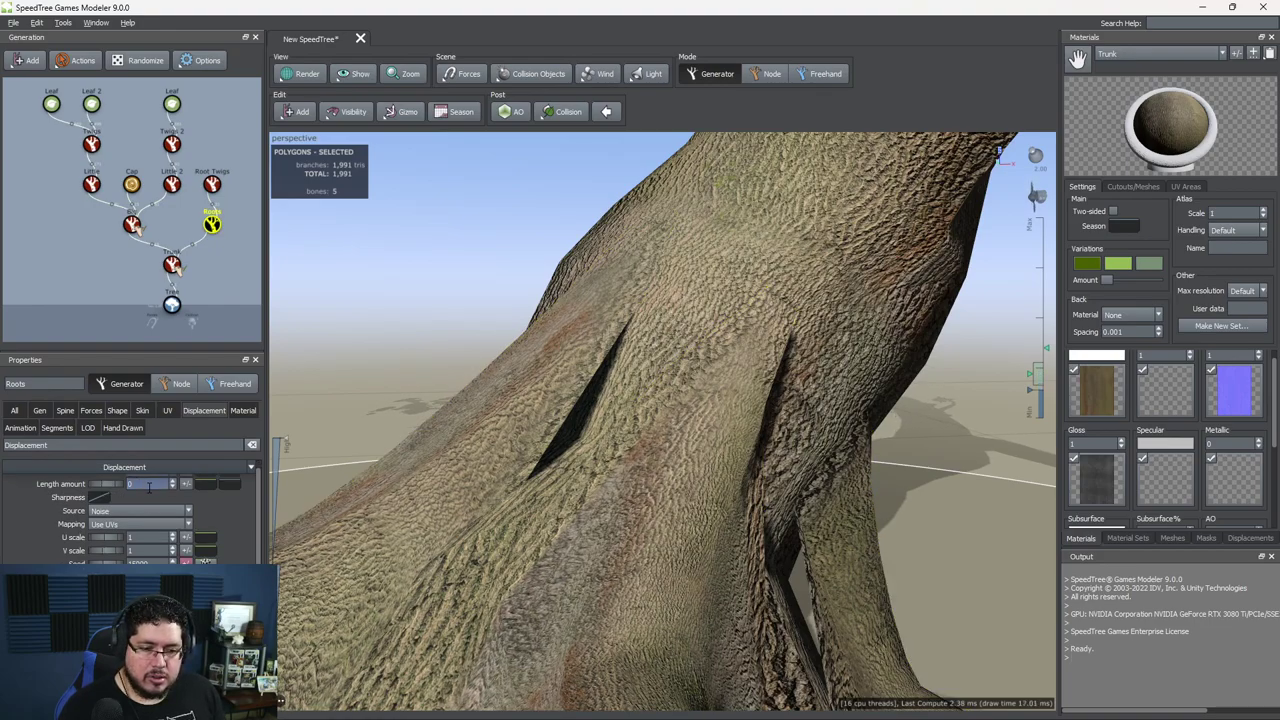
{"action": "left_click_drag", "start_coordinate": [650, 350], "coordinate": [490, 408]}
{"action": "scroll", "coordinate": [480, 408], "scroll_direction": "down", "scroll_amount": 4}
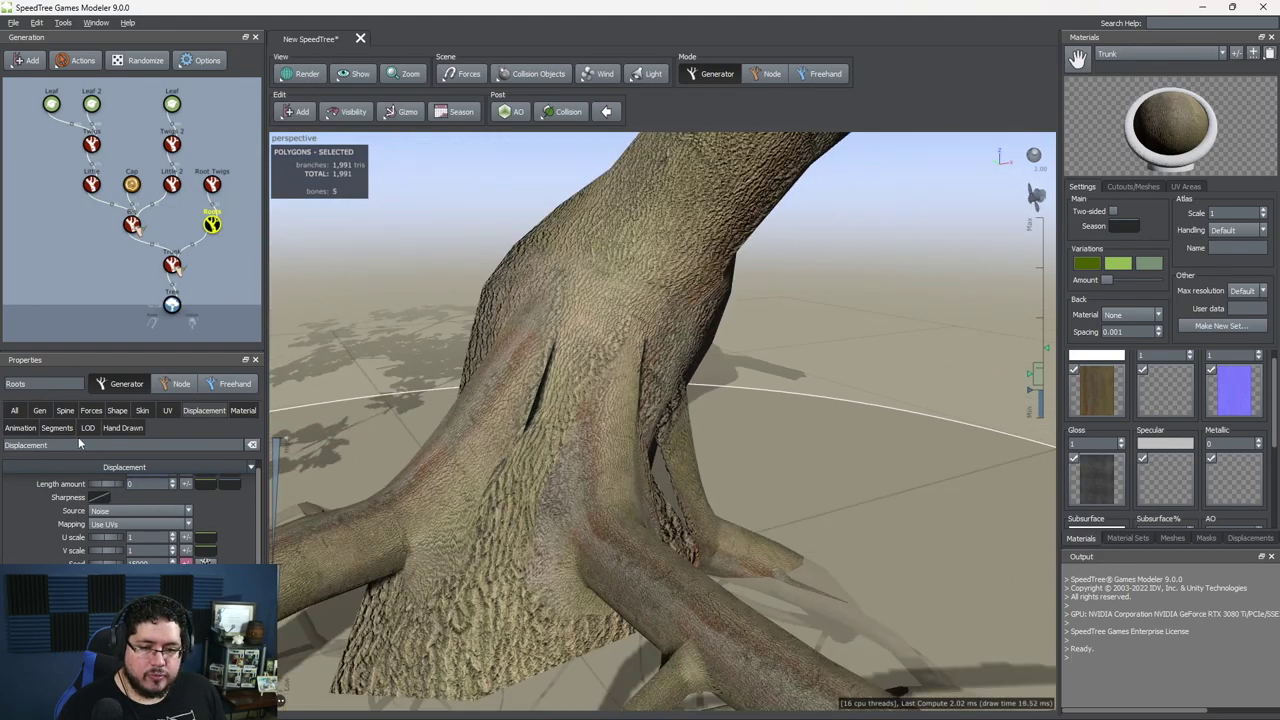
Step: Set the Roots generator's absolute spine length to 0.12 and adjust its generation settings so the roots emerge higher up the trunk
{"action": "left_click", "coordinate": [38, 412]}
{"action": "mouse_move", "coordinate": [85, 510]}
{"action": "left_mouse_down"}
{"action": "mouse_move", "coordinate": [118, 511]}
{"action": "mouse_move", "coordinate": [84, 510]}
{"action": "mouse_move", "coordinate": [93, 497]}
{"action": "left_mouse_up"}
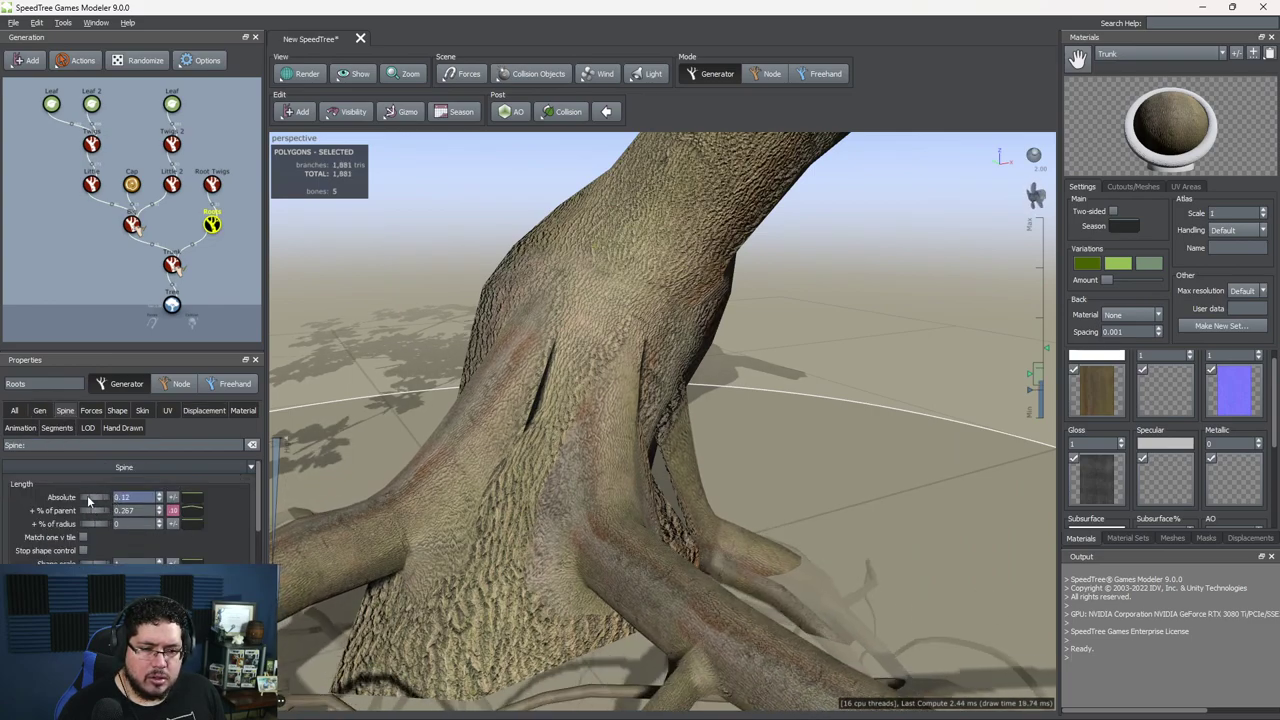
{"action": "left_click", "coordinate": [43, 411]}
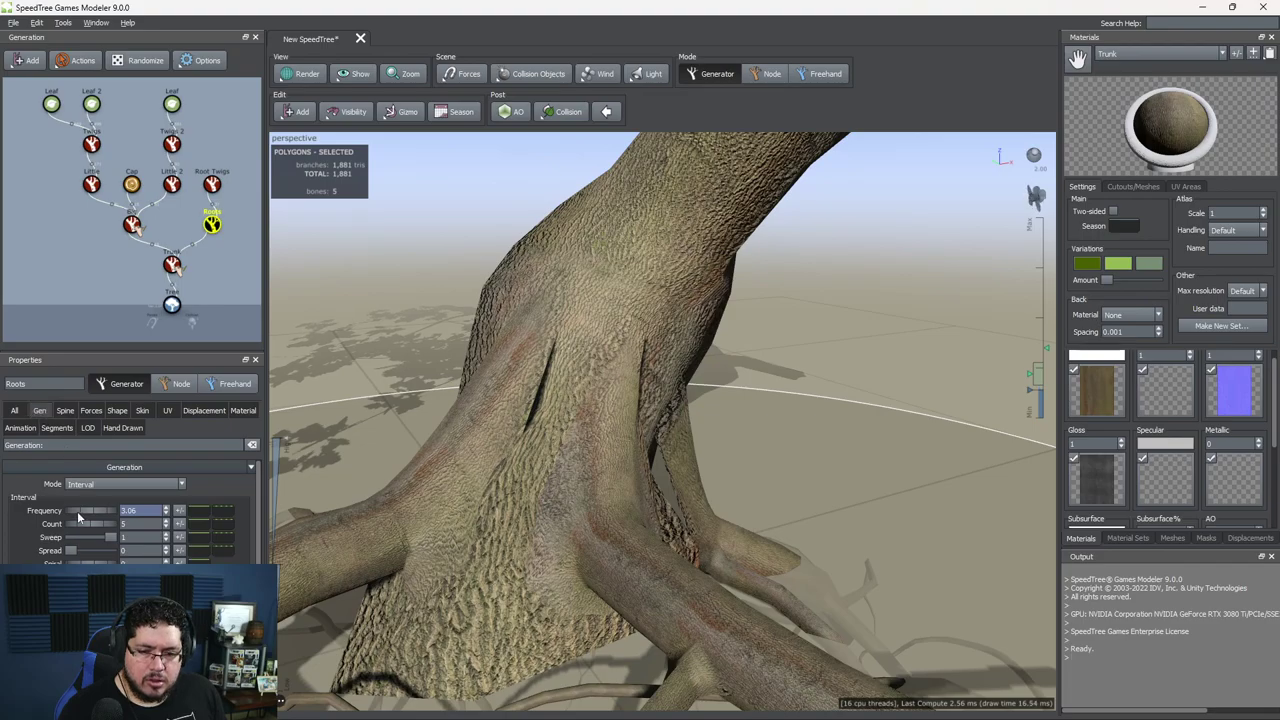
{"action": "mouse_move", "coordinate": [106, 536]}
{"action": "left_mouse_down"}
{"action": "mouse_move", "coordinate": [95, 532]}
{"action": "mouse_move", "coordinate": [106, 533]}
{"action": "left_mouse_up"}
{"action": "scroll", "coordinate": [442, 454], "scroll_direction": "down", "scroll_amount": 6}
{"action": "left_click_drag", "start_coordinate": [442, 454], "coordinate": [300, 500]}
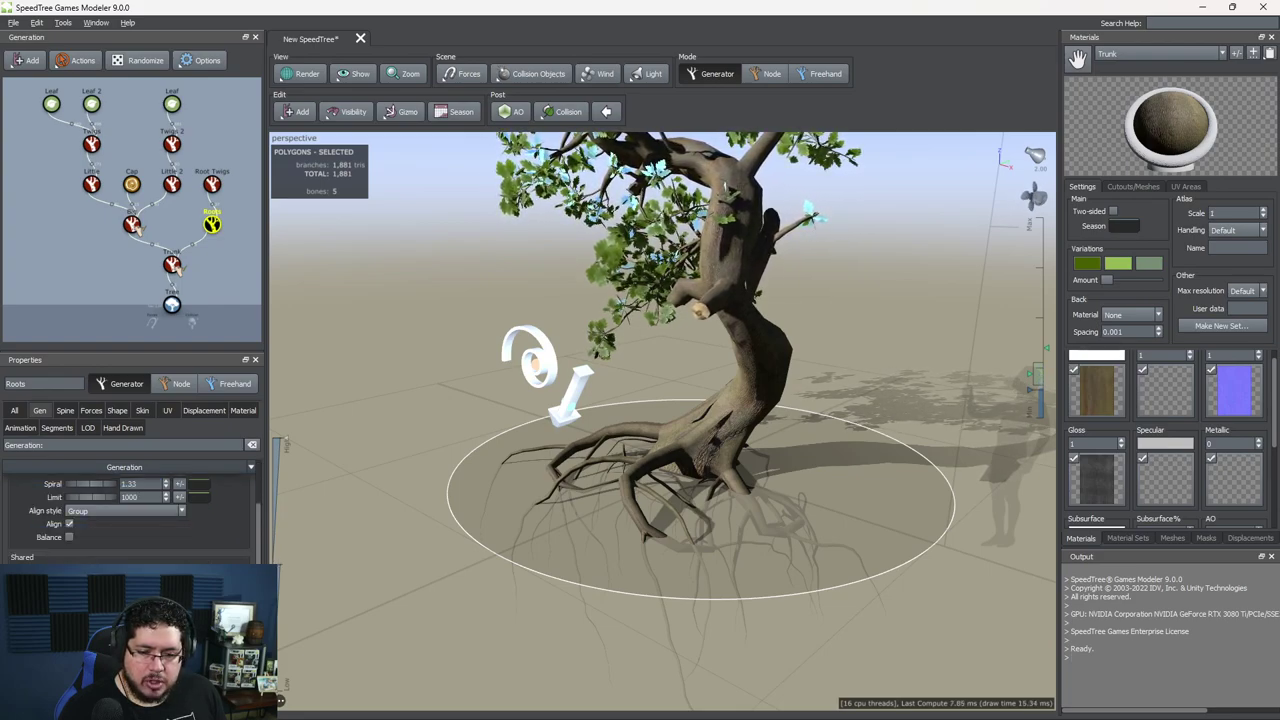
{"action": "key", "text": "h"}
{"action": "key", "text": "h"}
{"action": "mouse_move", "coordinate": [76, 584]}
{"action": "left_mouse_down"}
{"action": "mouse_move", "coordinate": [106, 584]}
{"action": "mouse_move", "coordinate": [84, 584]}
{"action": "left_mouse_up"}
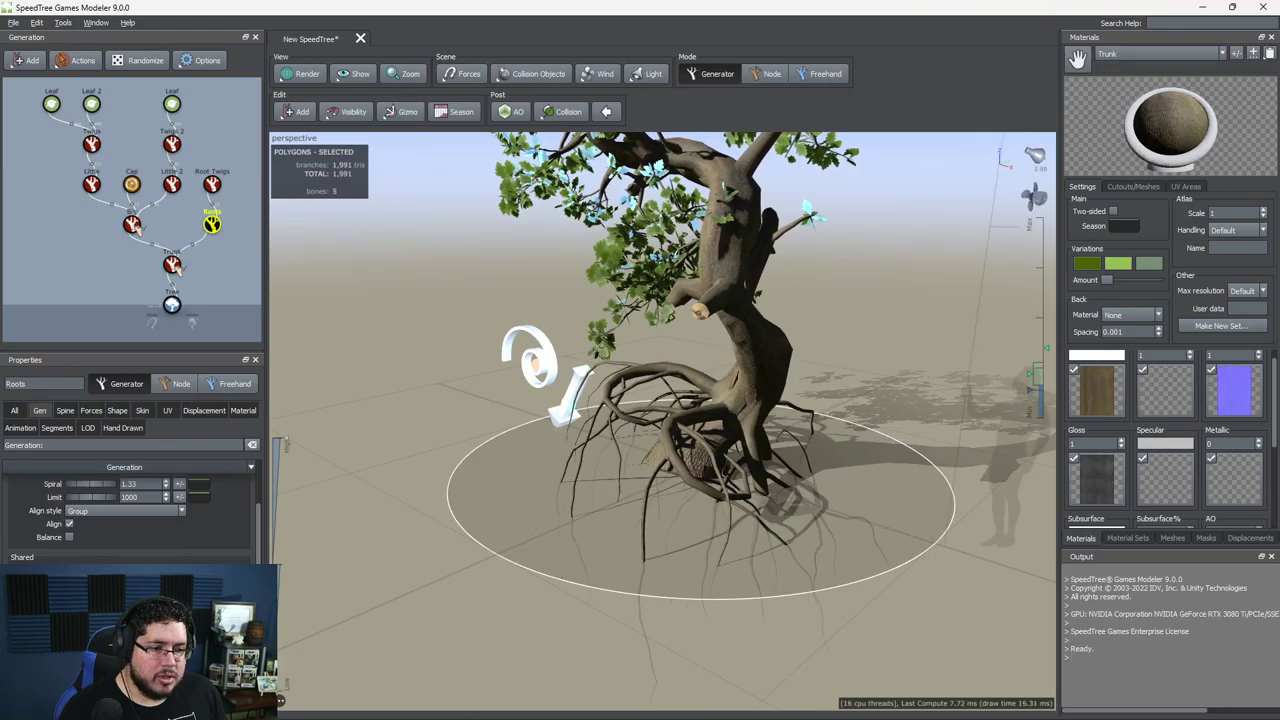
Step: Examine the raised root system and the whole tree from close up, from ground level and from a distance
{"action": "mouse_move", "coordinate": [668, 490]}
{"action": "left_mouse_down"}
{"action": "mouse_move", "coordinate": [691, 449]}
{"action": "mouse_move", "coordinate": [660, 492]}
{"action": "mouse_move", "coordinate": [648, 463]}
{"action": "mouse_move", "coordinate": [737, 522]}
{"action": "mouse_move", "coordinate": [712, 492]}
{"action": "mouse_move", "coordinate": [611, 455]}
{"action": "mouse_move", "coordinate": [612, 474]}
{"action": "mouse_move", "coordinate": [457, 472]}
{"action": "mouse_move", "coordinate": [727, 468]}
{"action": "mouse_move", "coordinate": [727, 502]}
{"action": "left_mouse_up"}
{"action": "scroll", "coordinate": [691, 449], "scroll_direction": "up", "scroll_amount": 3}
{"action": "scroll", "coordinate": [649, 460], "scroll_direction": "up", "scroll_amount": 5}
{"action": "scroll", "coordinate": [705, 473], "scroll_direction": "down", "scroll_amount": 8}
{"action": "scroll", "coordinate": [611, 458], "scroll_direction": "up", "scroll_amount": 4}
{"action": "scroll", "coordinate": [722, 510], "scroll_direction": "up", "scroll_amount": 2}
{"action": "left_click", "coordinate": [811, 460]}
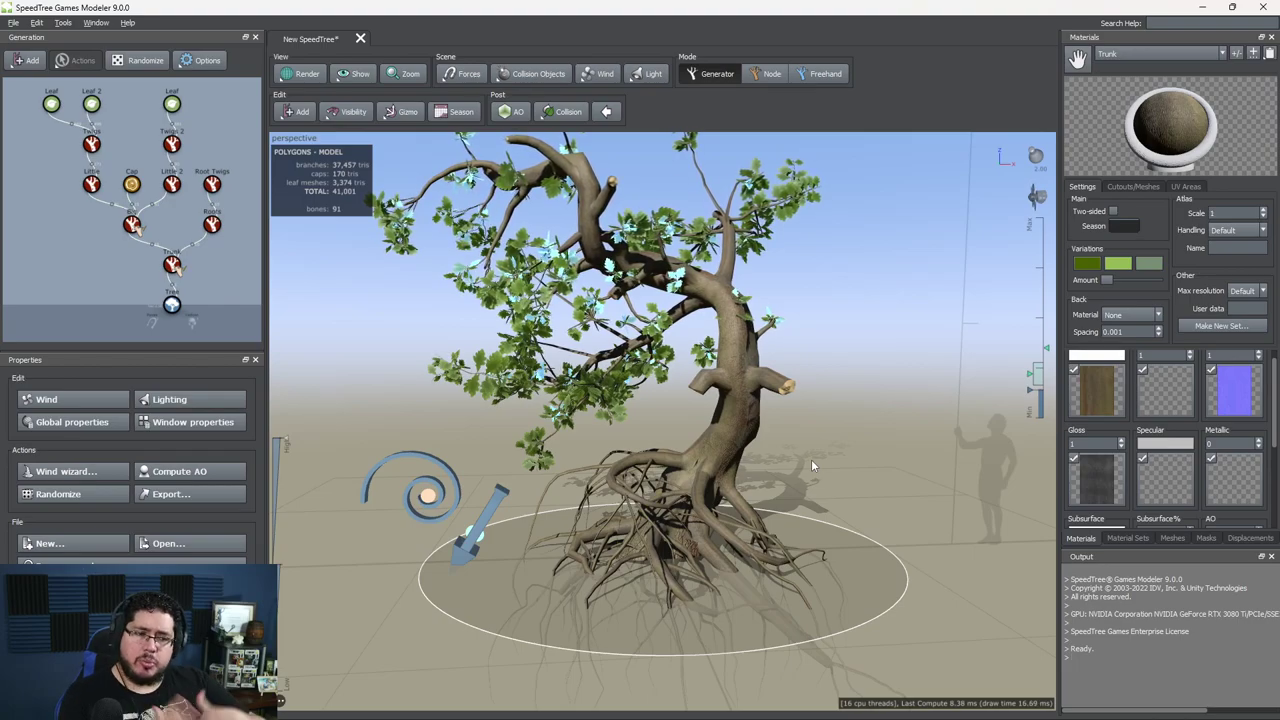
{"action": "left_click_drag", "start_coordinate": [811, 464], "coordinate": [740, 511]}
{"action": "scroll", "coordinate": [757, 508], "scroll_direction": "down", "scroll_amount": 3}
{"action": "scroll", "coordinate": [752, 560], "scroll_direction": "up", "scroll_amount": 5}
{"action": "scroll", "coordinate": [740, 572], "scroll_direction": "down", "scroll_amount": 1}
{"action": "scroll", "coordinate": [740, 573], "scroll_direction": "up", "scroll_amount": 6}
{"action": "scroll", "coordinate": [740, 511], "scroll_direction": "down", "scroll_amount": 8}
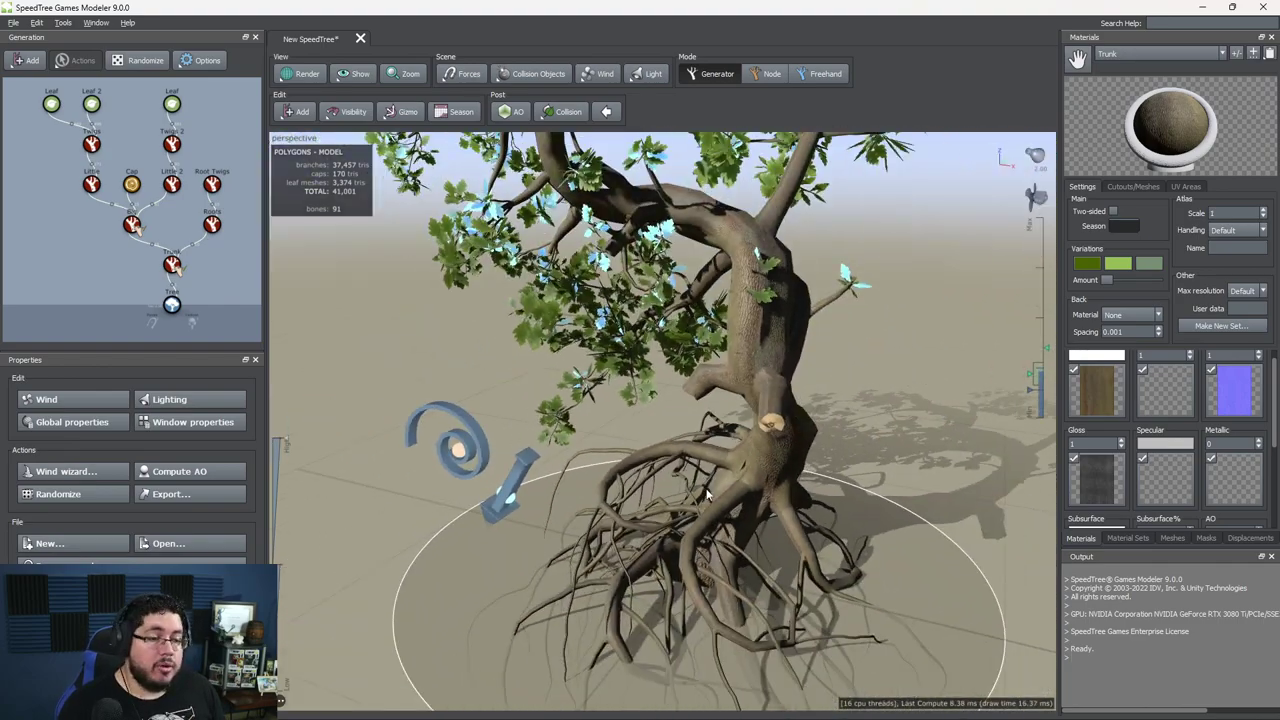
{"action": "scroll", "coordinate": [740, 511], "scroll_direction": "up", "scroll_amount": 6}
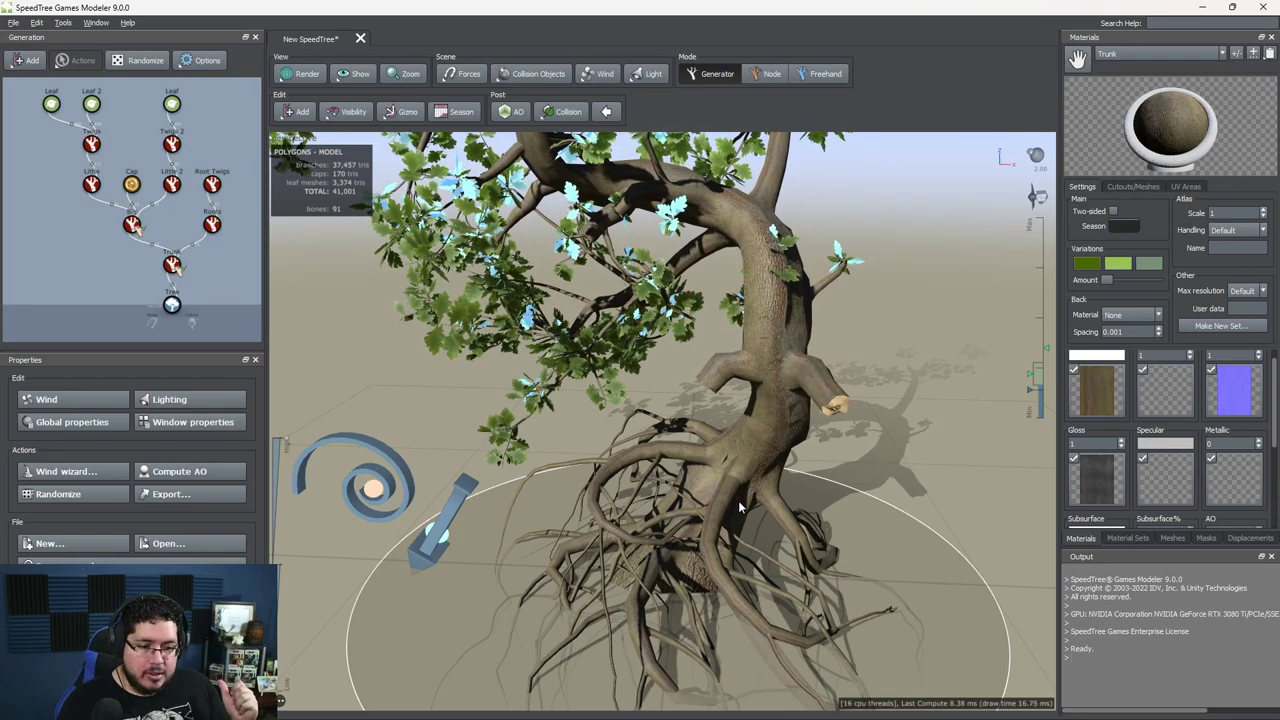
{"action": "left_click_drag", "start_coordinate": [740, 507], "coordinate": [768, 436]}
{"action": "scroll", "coordinate": [768, 436], "scroll_direction": "down", "scroll_amount": 4}
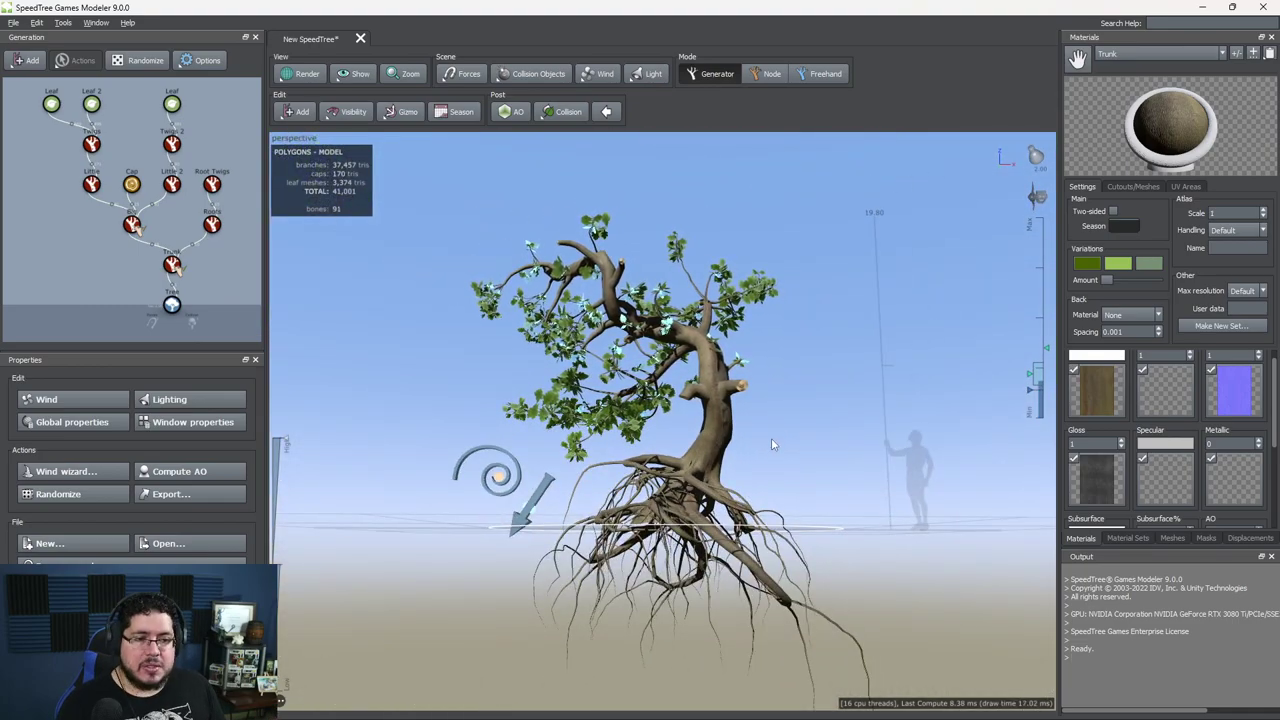
{"action": "left_click_drag", "start_coordinate": [771, 440], "coordinate": [638, 474]}
{"action": "scroll", "coordinate": [638, 474], "scroll_direction": "up", "scroll_amount": 4}
{"action": "scroll", "coordinate": [638, 472], "scroll_direction": "down", "scroll_amount": 3}
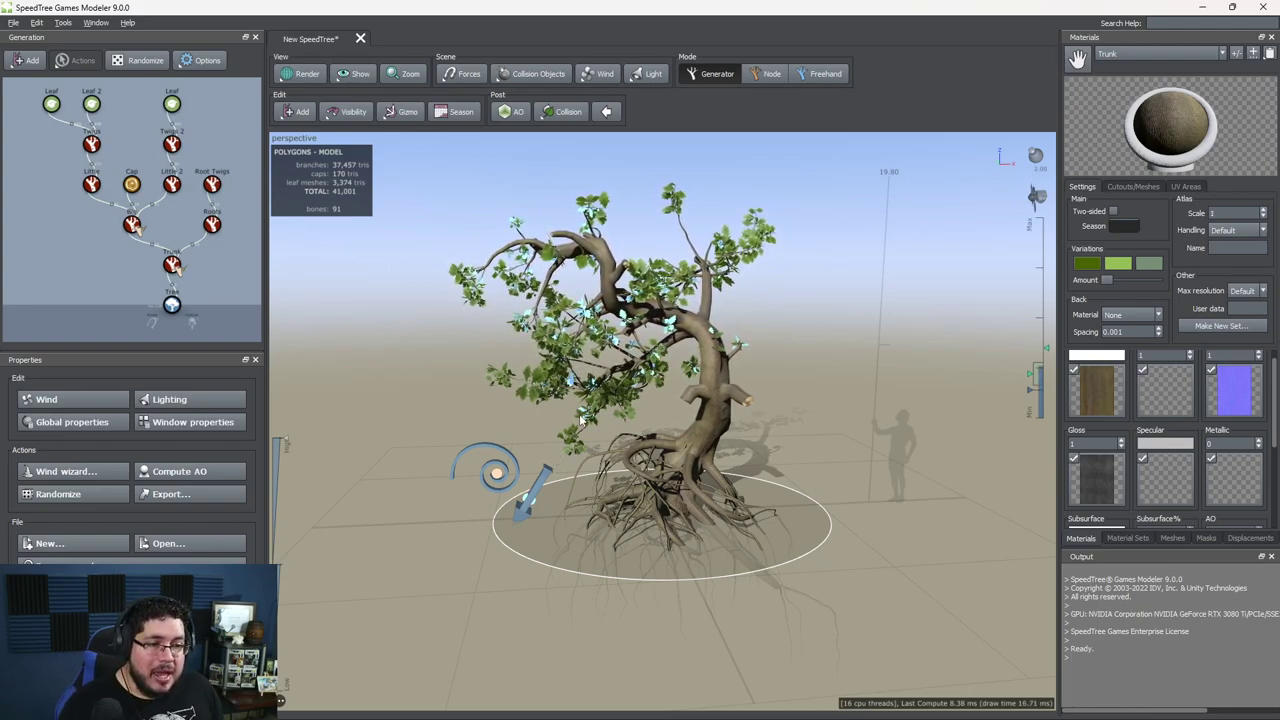
{"action": "mouse_move", "coordinate": [596, 426]}
{"action": "left_mouse_down"}
{"action": "mouse_move", "coordinate": [632, 462]}
{"action": "mouse_move", "coordinate": [595, 444]}
{"action": "left_mouse_up"}
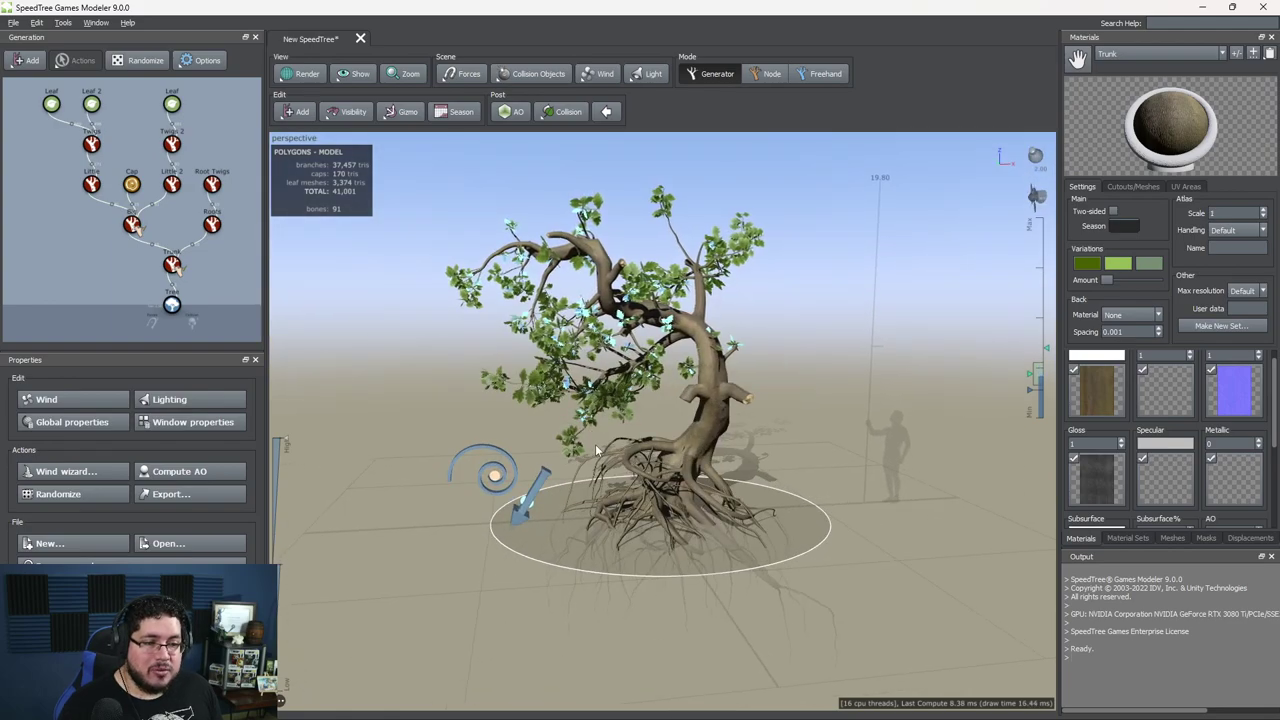